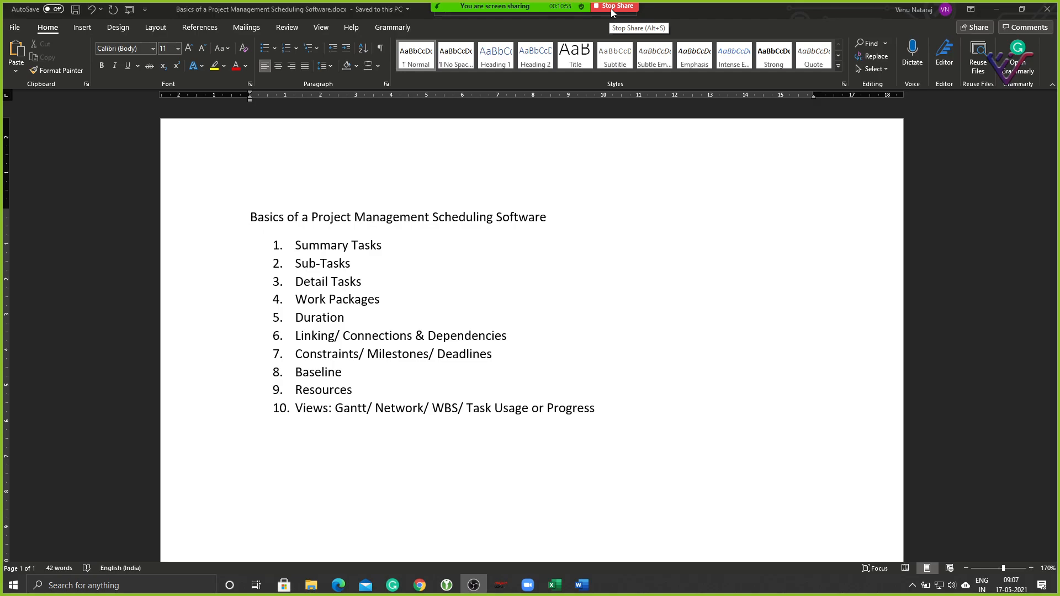
Bring the Rajatha Plaza Brand Factory schedule forward and scroll through its tasks and Gantt bars.
{"action": "left_click", "coordinate": [611, 9]}
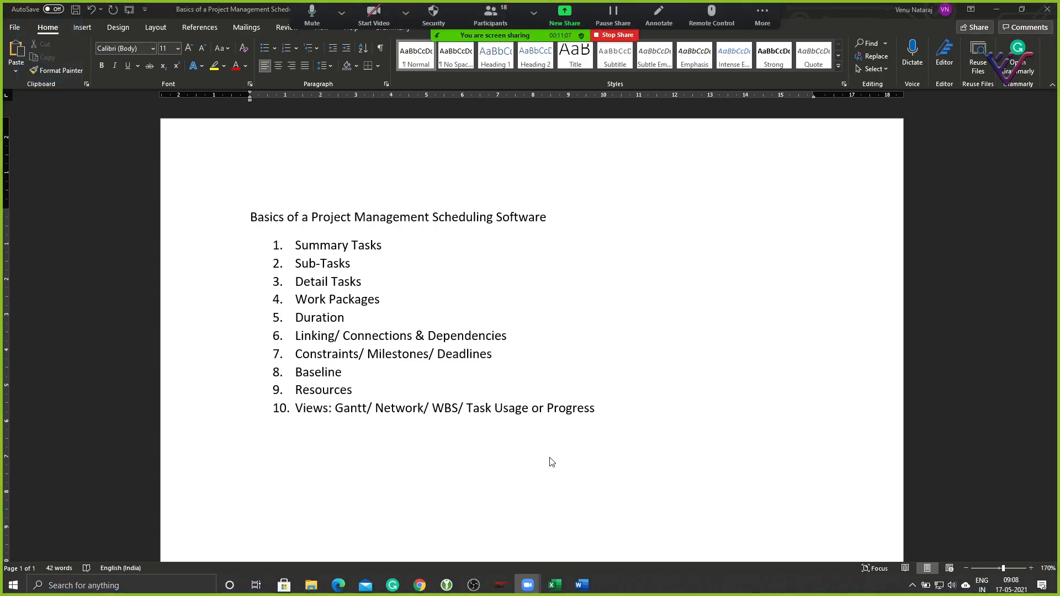
{"action": "mouse_move", "coordinate": [498, 588]}
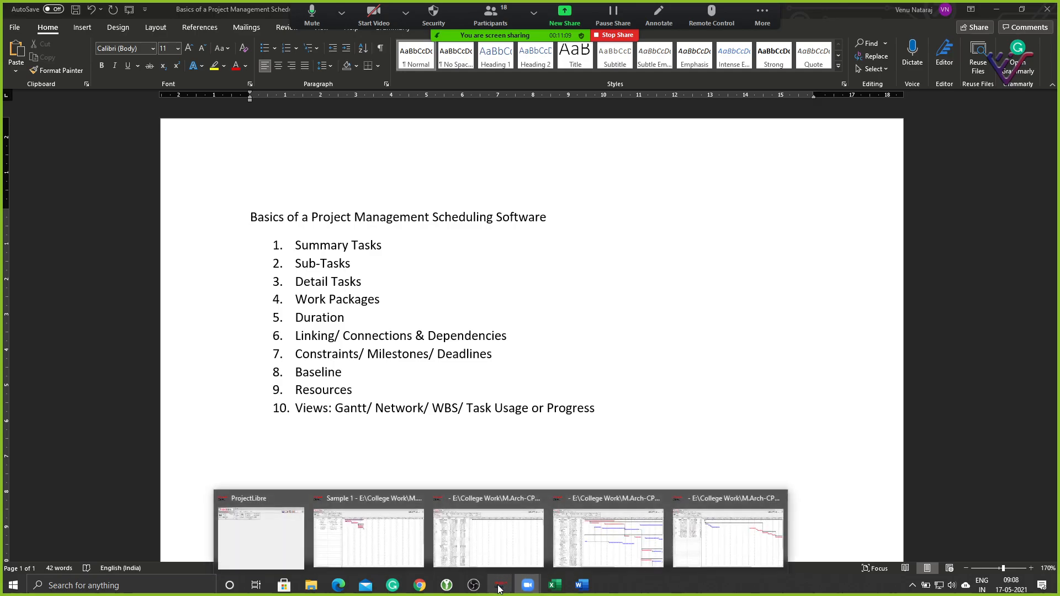
{"action": "left_click", "coordinate": [607, 536]}
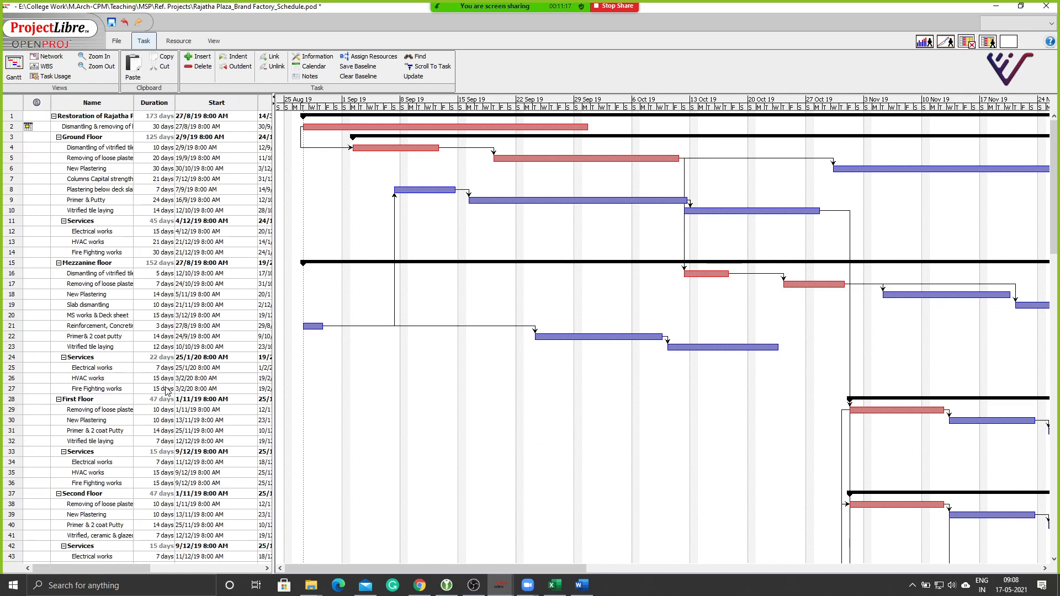
{"action": "mouse_move", "coordinate": [1052, 225]}
{"action": "left_mouse_down"}
{"action": "mouse_move", "coordinate": [1052, 443]}
{"action": "mouse_move", "coordinate": [1055, 223]}
{"action": "left_mouse_up"}
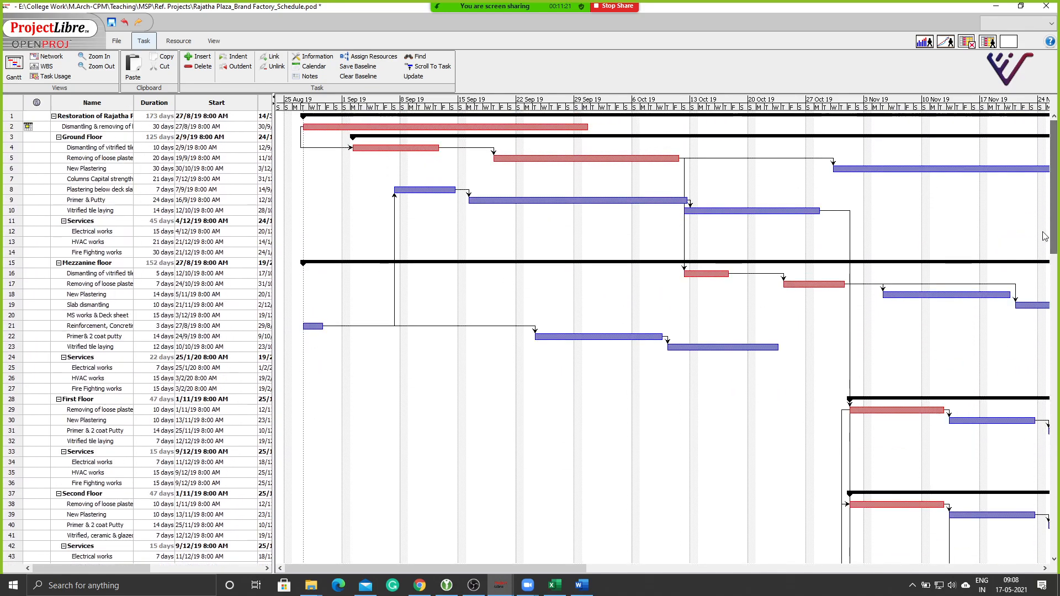
{"action": "left_click_drag", "start_coordinate": [569, 569], "coordinate": [488, 529]}
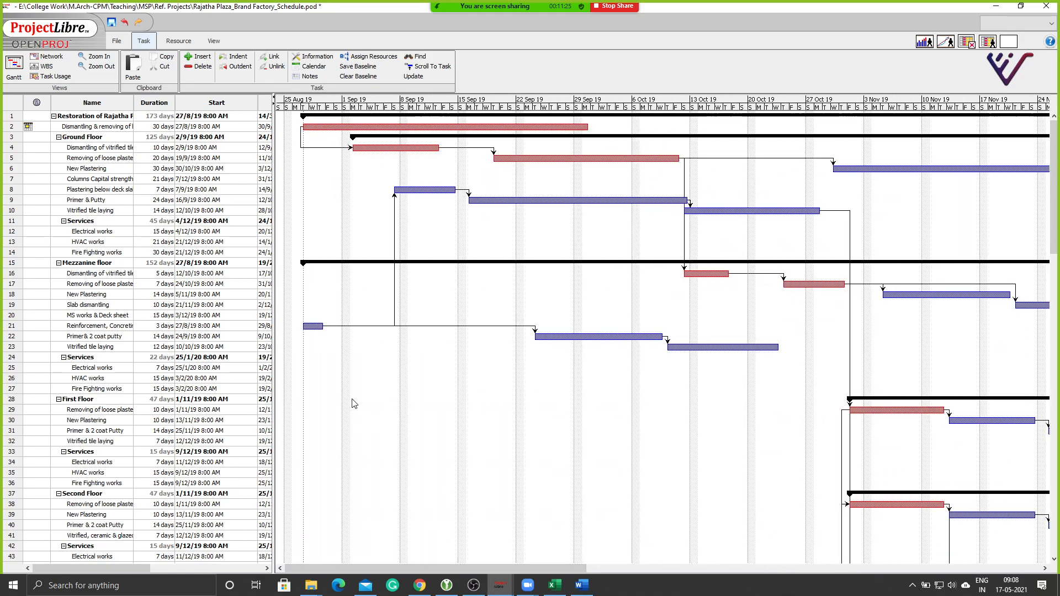
{"action": "left_click", "coordinate": [499, 586]}
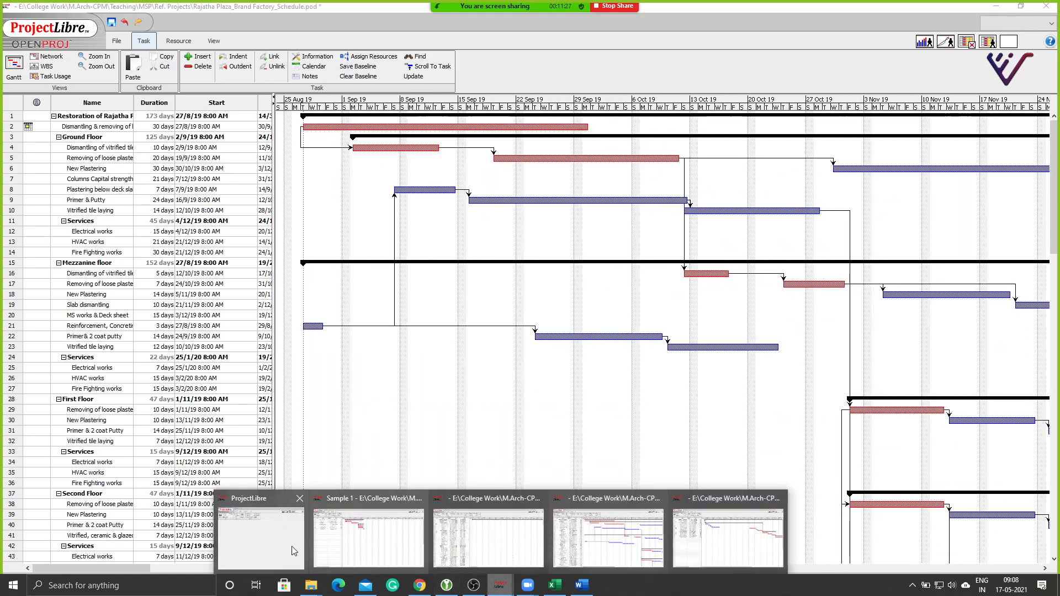
In the blank ProjectLibre window, dismiss Tip of the Day and choose Create Project.
{"action": "left_click", "coordinate": [251, 538]}
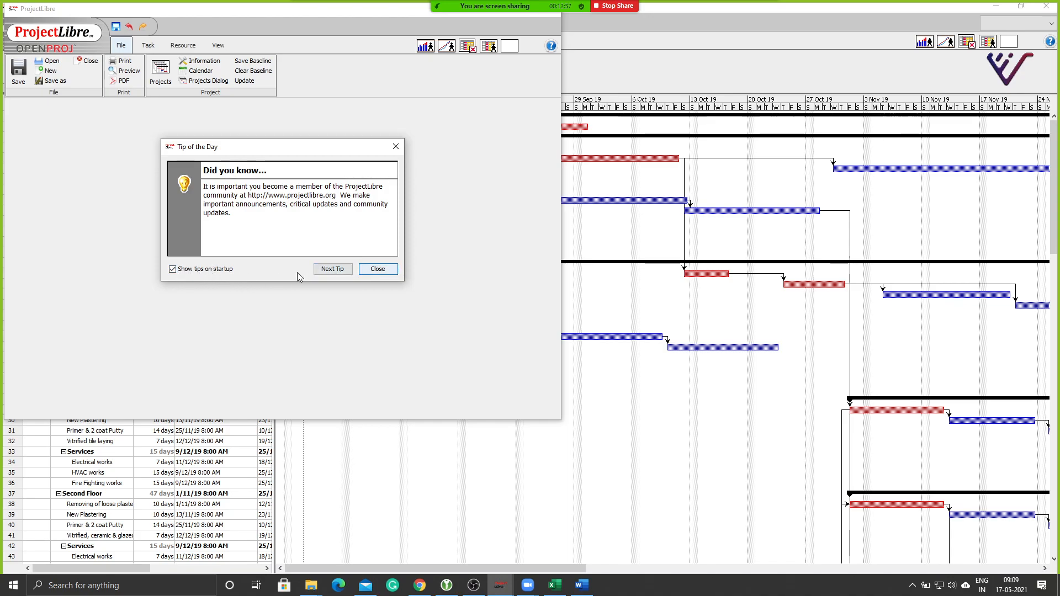
{"action": "left_click", "coordinate": [373, 269]}
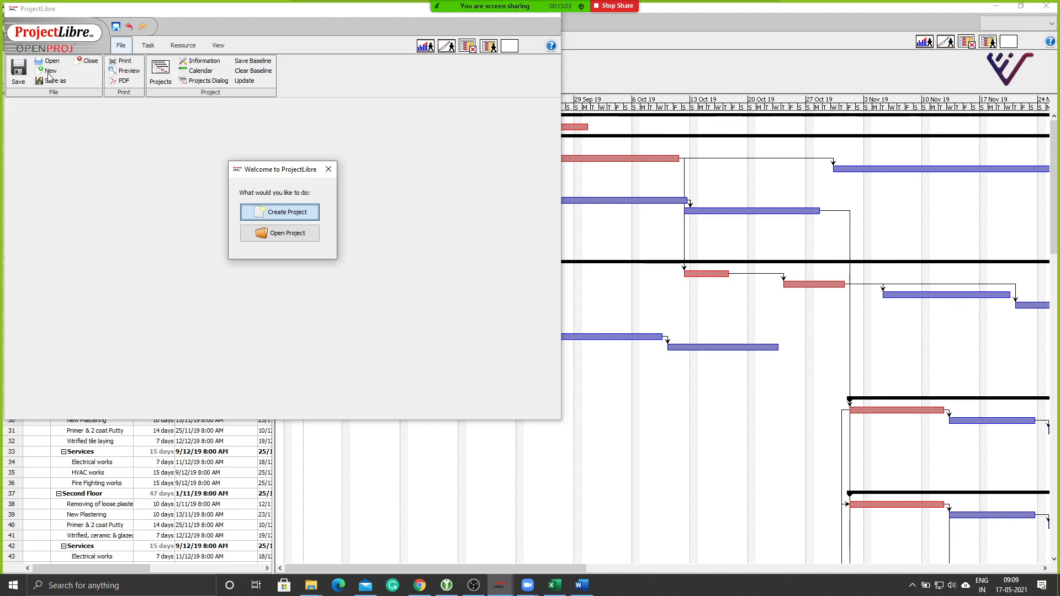
{"action": "left_click", "coordinate": [301, 214]}
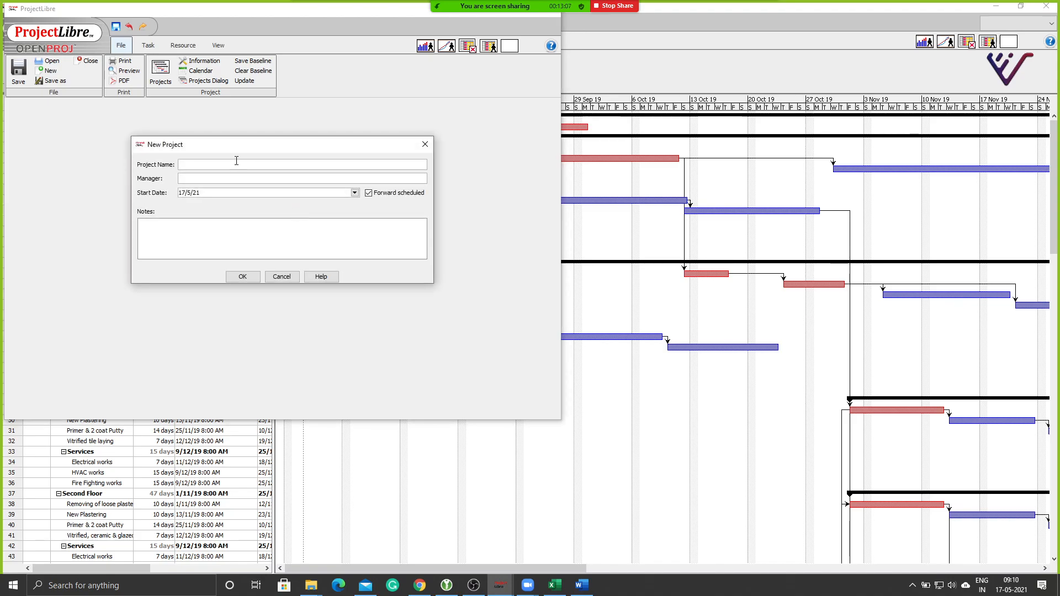
Enter project name 'Sample Bathroom Refitting' and the manager's initials, keeping start date 17/5/21.
{"action": "type", "text": "Sample Bathroom R"}
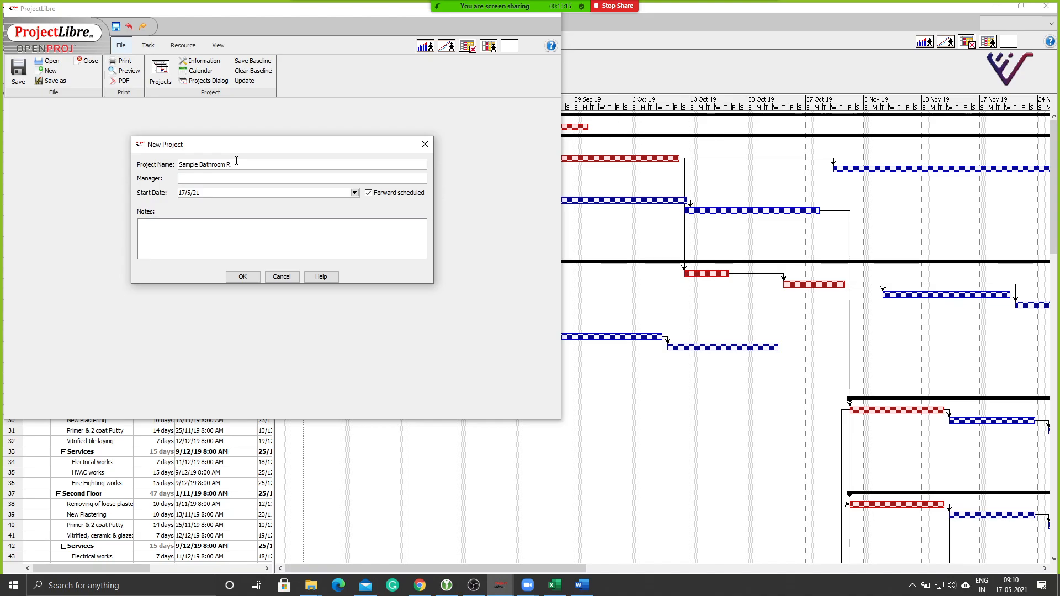
{"action": "type", "text": "efitting"}
{"action": "left_click", "coordinate": [240, 179]}
{"action": "type", "text": "VN"}
{"action": "left_click", "coordinate": [159, 231]}
{"action": "left_click", "coordinate": [354, 192]}
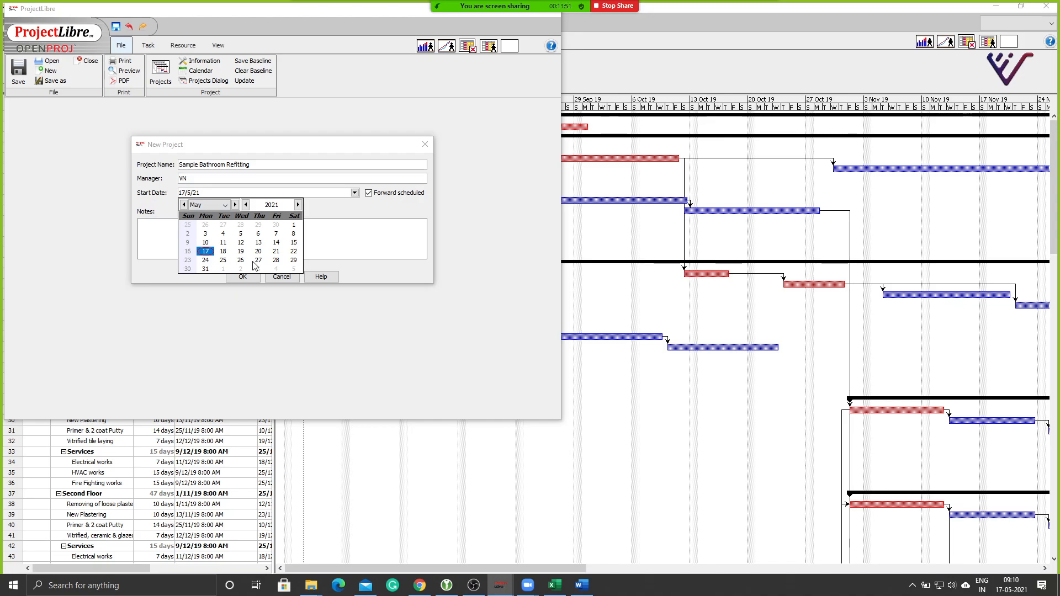
Keep start date 17/5/21, try backward scheduling, then re-check Forward scheduled.
{"action": "left_click", "coordinate": [377, 212]}
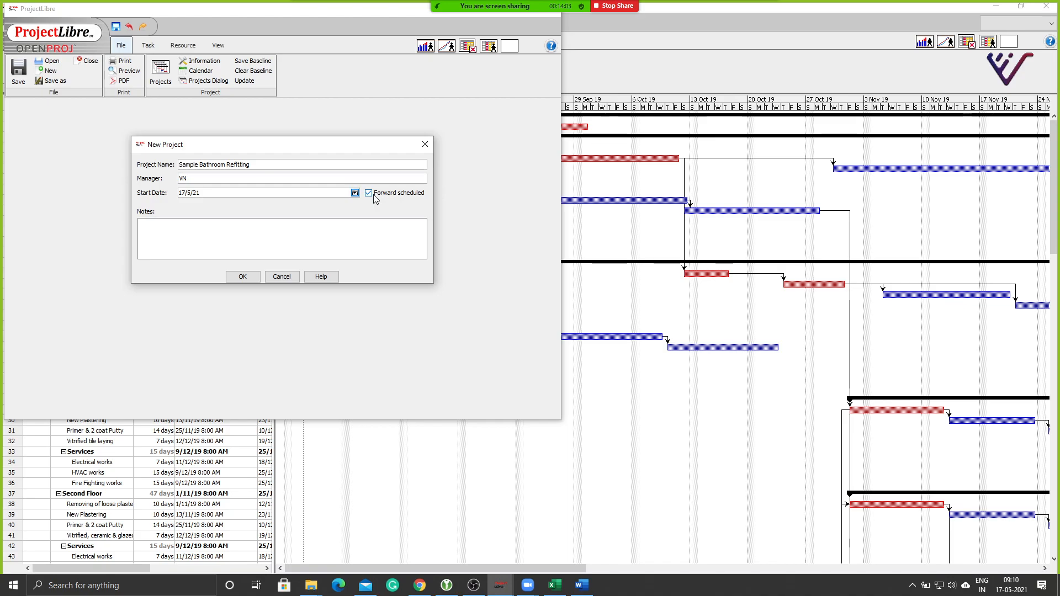
{"action": "left_click", "coordinate": [369, 194]}
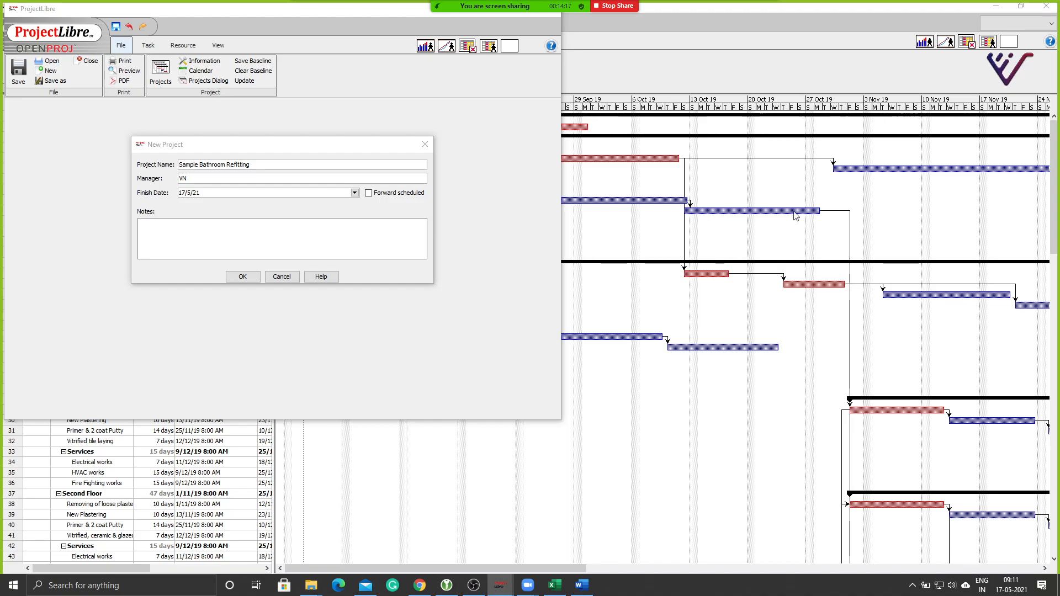
{"action": "mouse_move", "coordinate": [527, 7]}
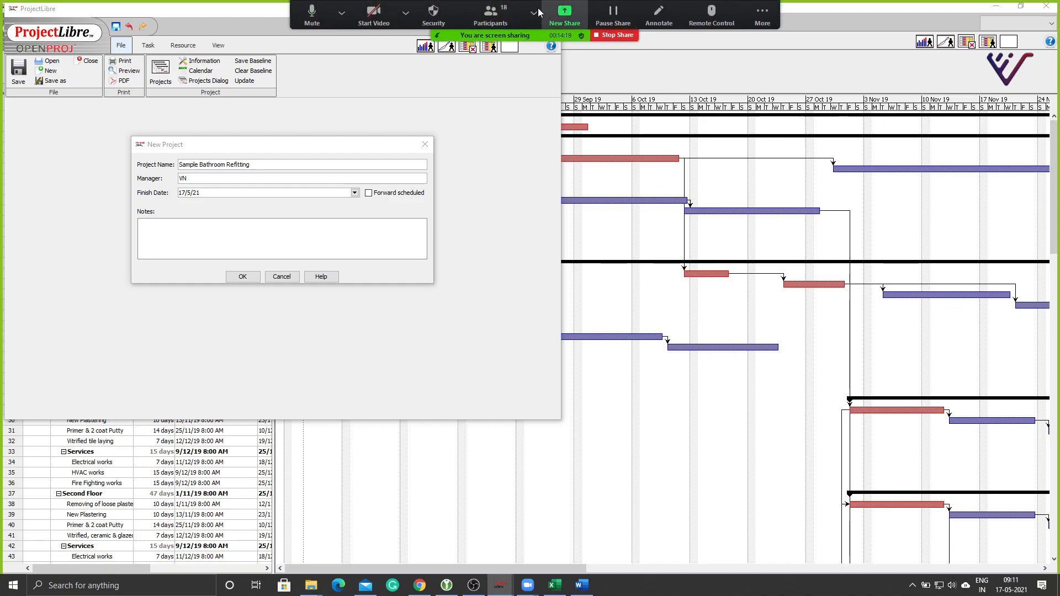
{"action": "left_click", "coordinate": [490, 14]}
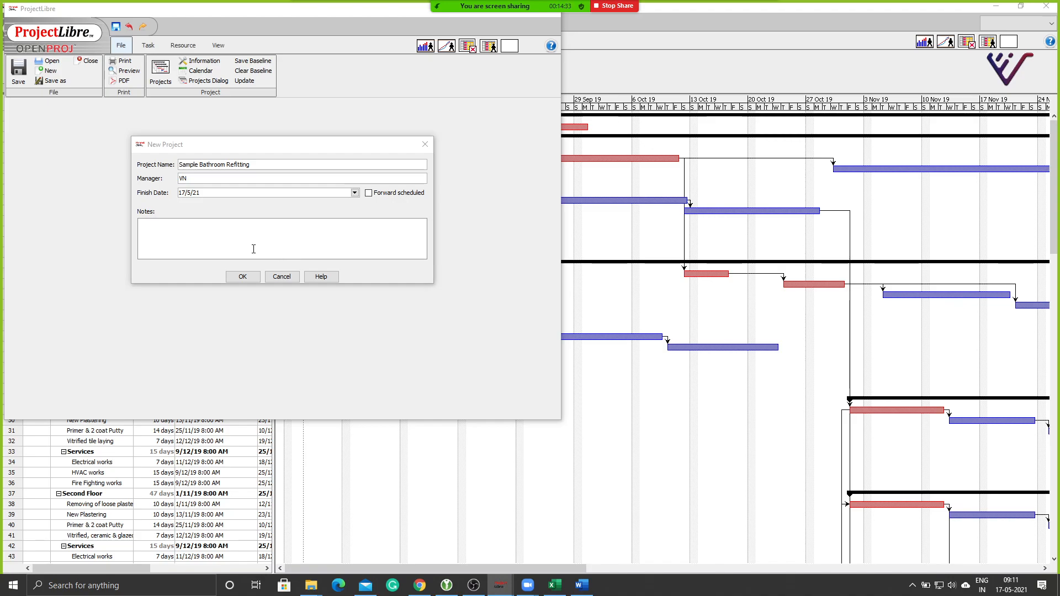
{"action": "left_click", "coordinate": [369, 193]}
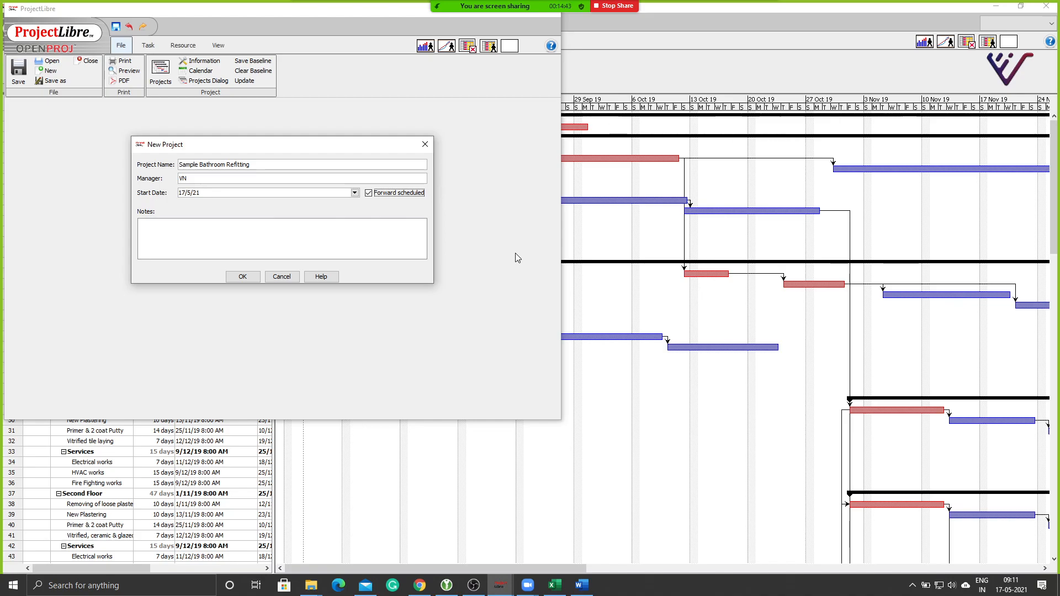
Re-toggle Forward scheduled on and add the project note 'Dummy Project'.
{"action": "left_click", "coordinate": [369, 196]}
{"action": "left_click", "coordinate": [369, 194]}
{"action": "left_click", "coordinate": [289, 231]}
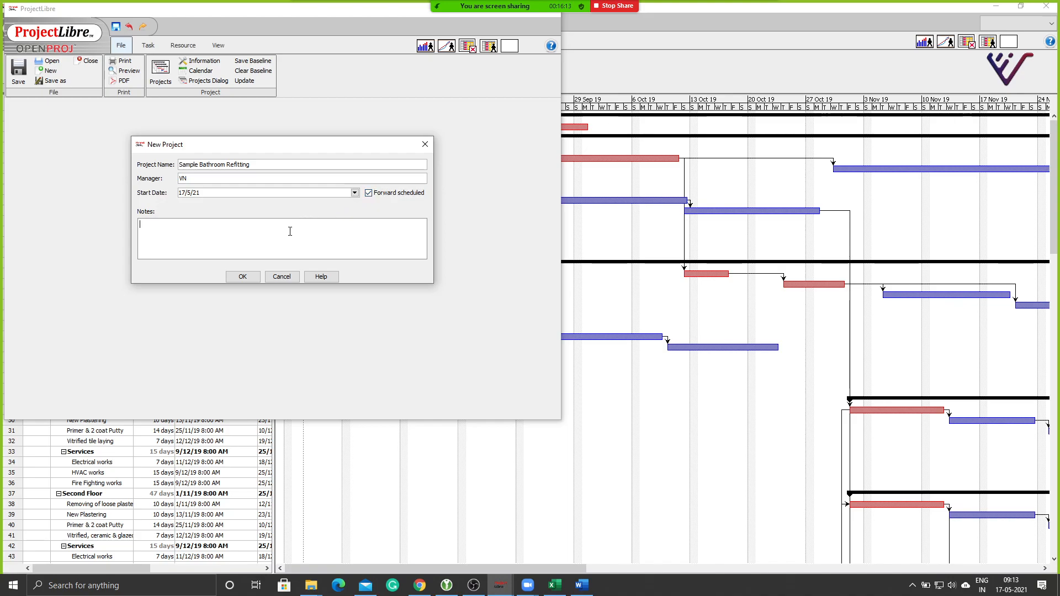
{"action": "type", "text": "Dummy Project"}
Confirm the New Project dialog and maximize the Sample Bathroom Refitting window.
{"action": "left_click", "coordinate": [234, 277]}
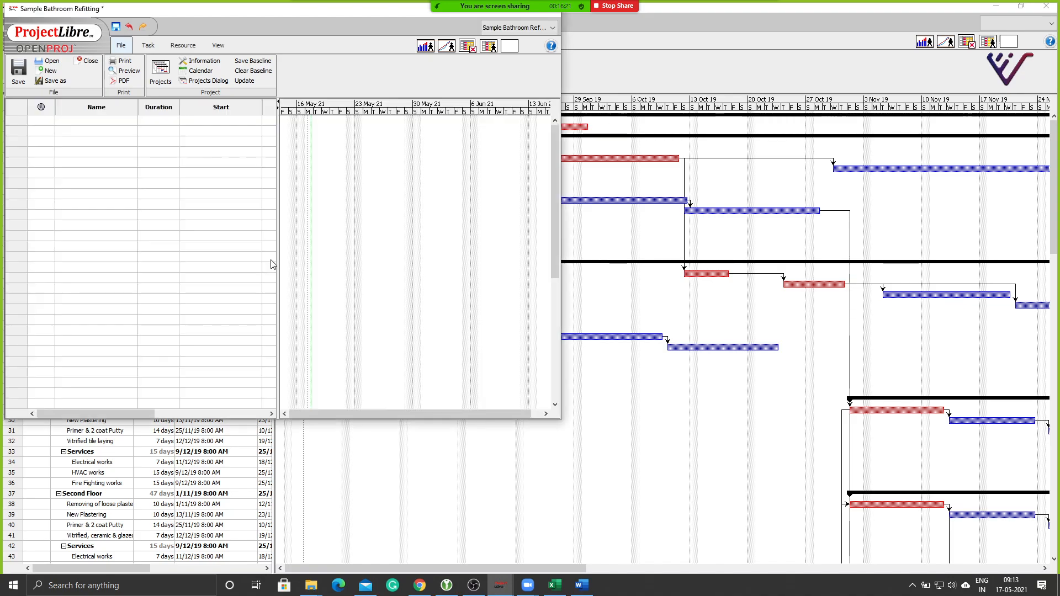
{"action": "double_click", "coordinate": [262, 9]}
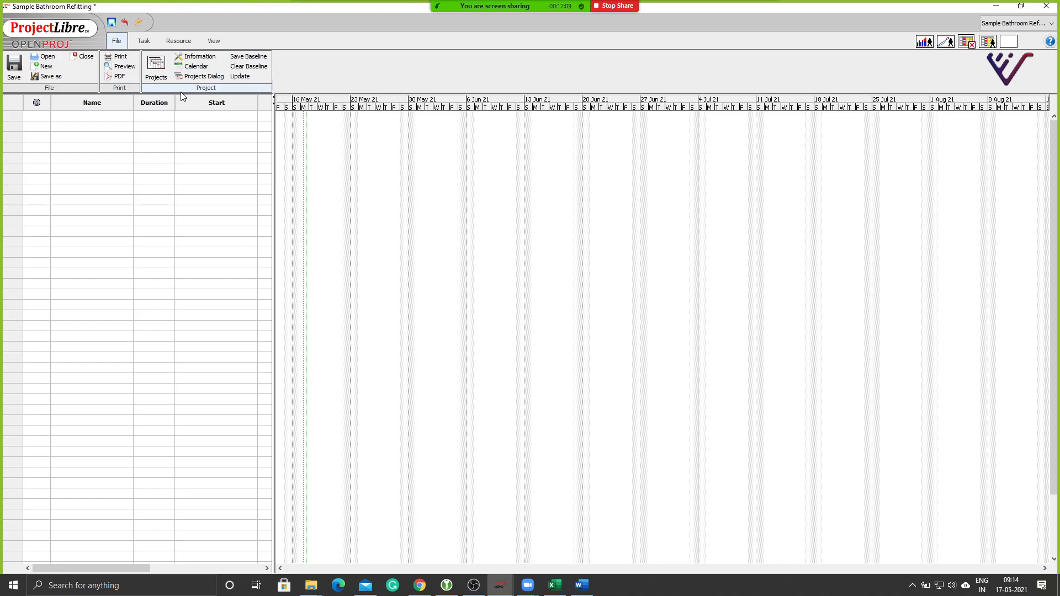
Show the Projects table listing Sample Bathroom Refitting starting 17/5/21 8:00 AM.
{"action": "left_click", "coordinate": [156, 69]}
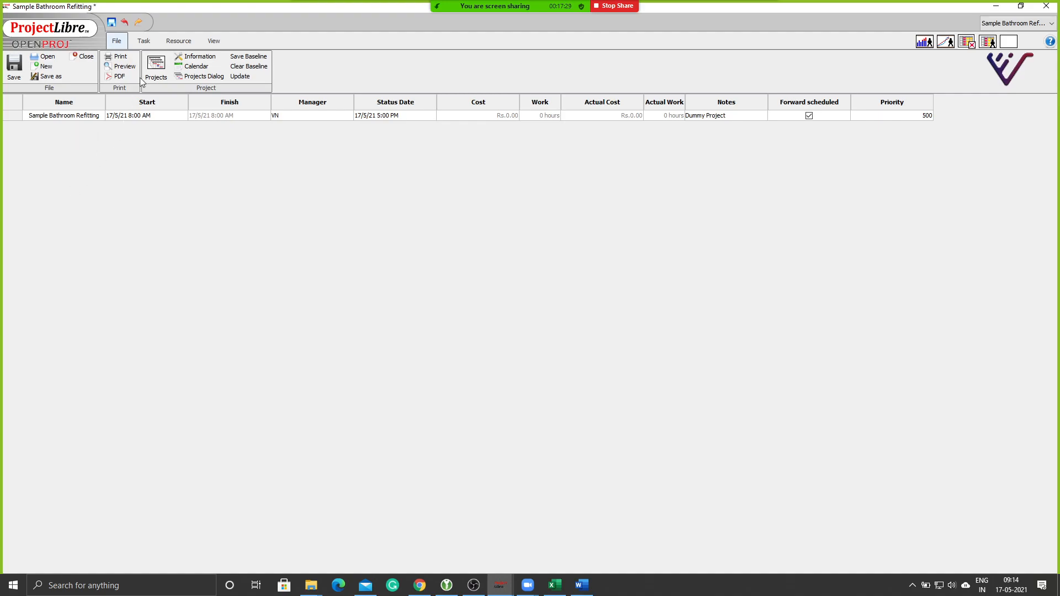
Return to the Gantt view and open Project Information, leaving Current Date unchanged.
{"action": "left_click", "coordinate": [144, 41]}
{"action": "left_click", "coordinate": [47, 77]}
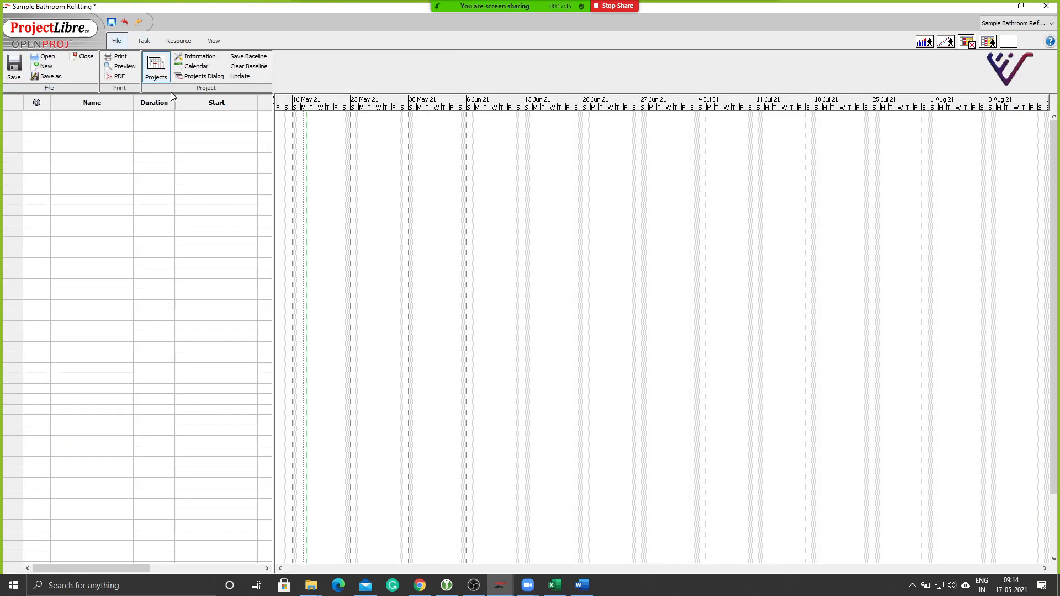
{"action": "left_click", "coordinate": [202, 60]}
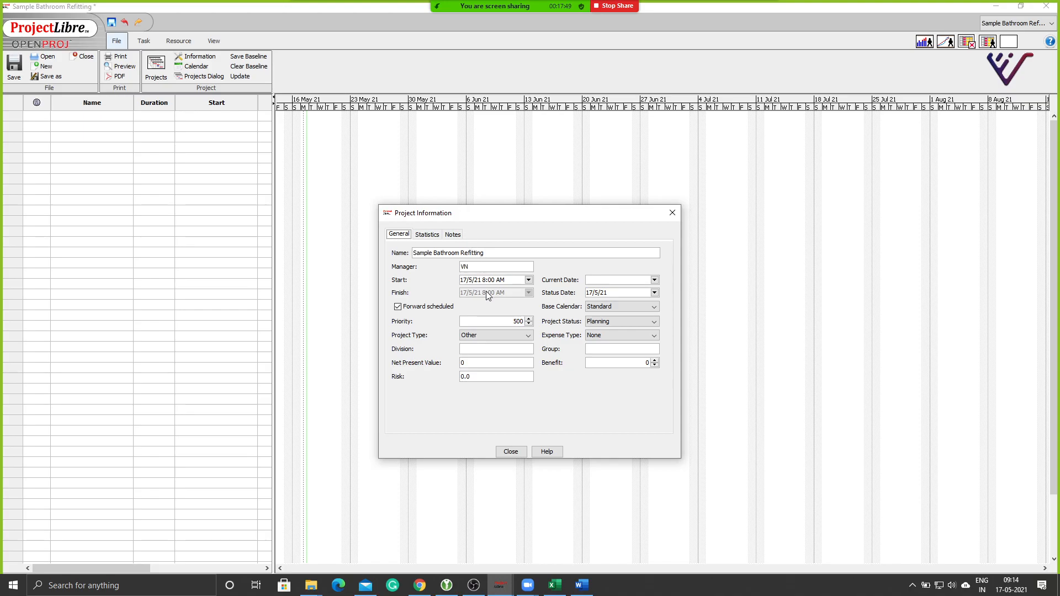
{"action": "left_click", "coordinate": [654, 280]}
{"action": "left_click", "coordinate": [610, 269]}
{"action": "left_click", "coordinate": [620, 307]}
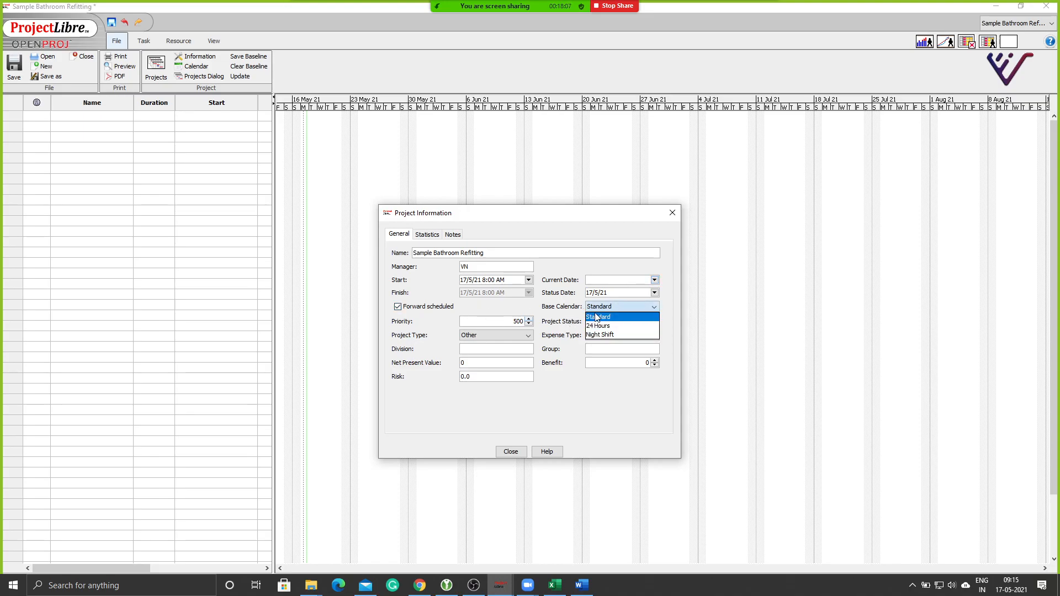
{"action": "left_click", "coordinate": [594, 395]}
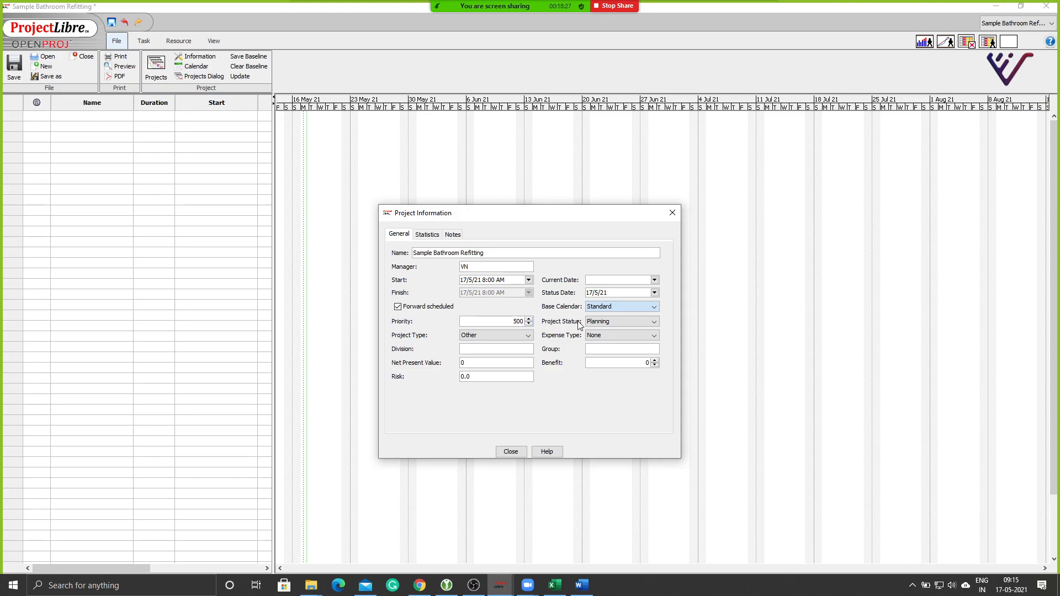
{"action": "left_click", "coordinate": [593, 324]}
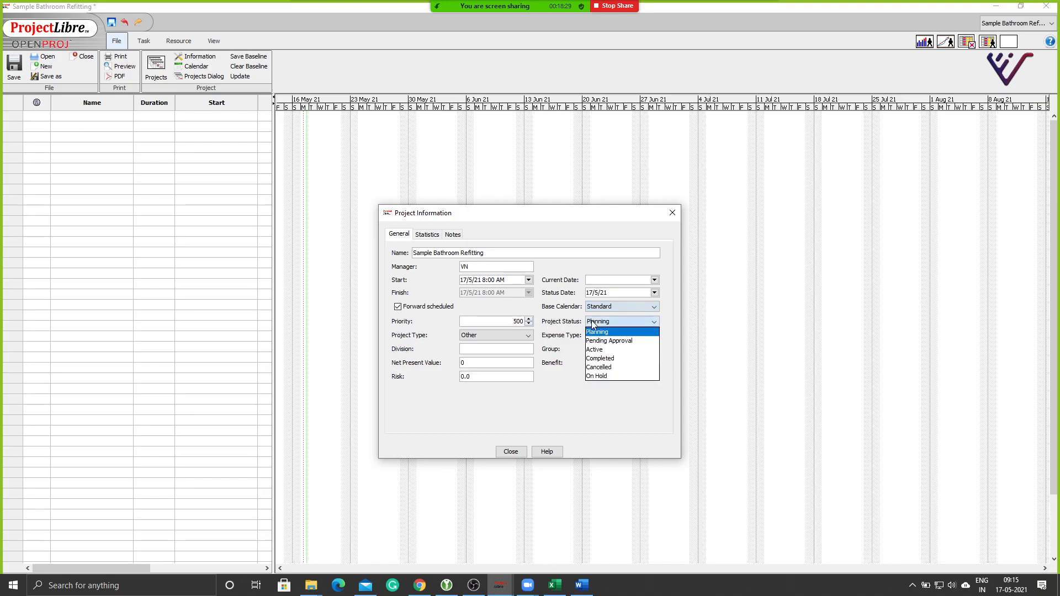
{"action": "left_click", "coordinate": [592, 324]}
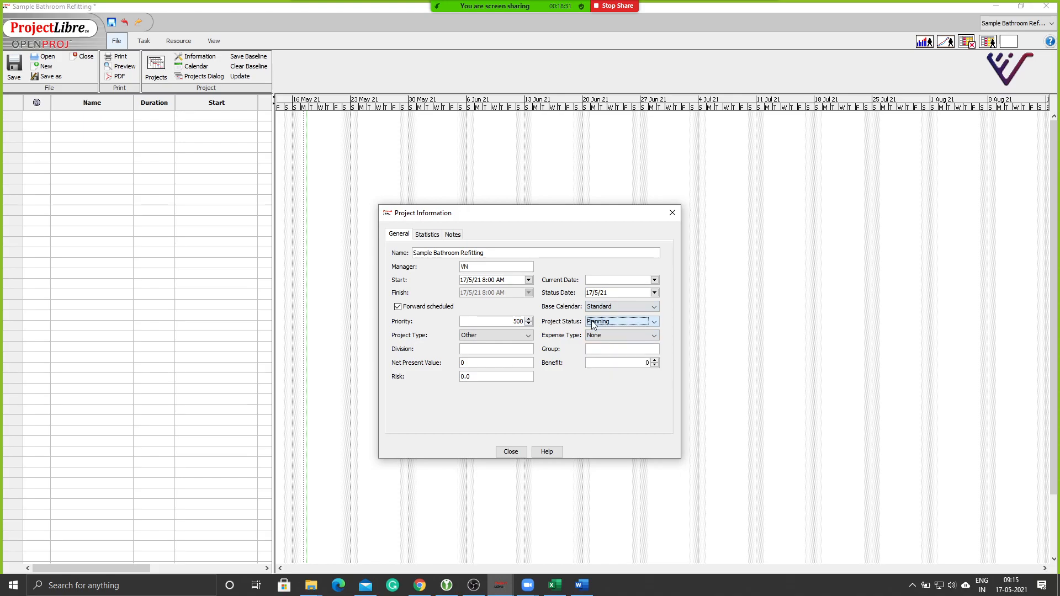
{"action": "left_click", "coordinate": [465, 337]}
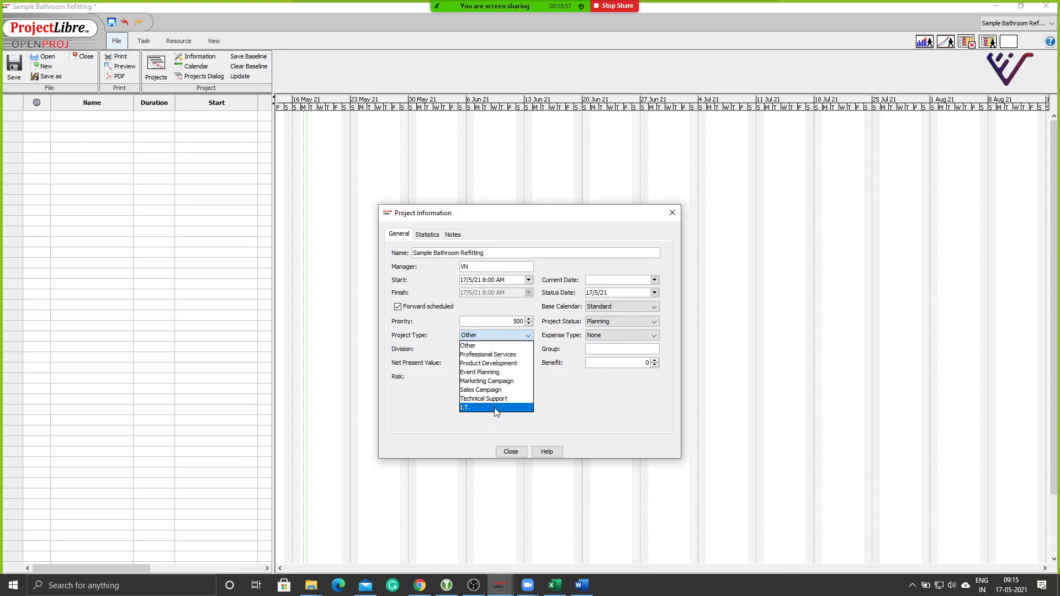
Keep expense type None and project type Other in Project Information.
{"action": "left_click", "coordinate": [557, 409]}
{"action": "left_click", "coordinate": [597, 335]}
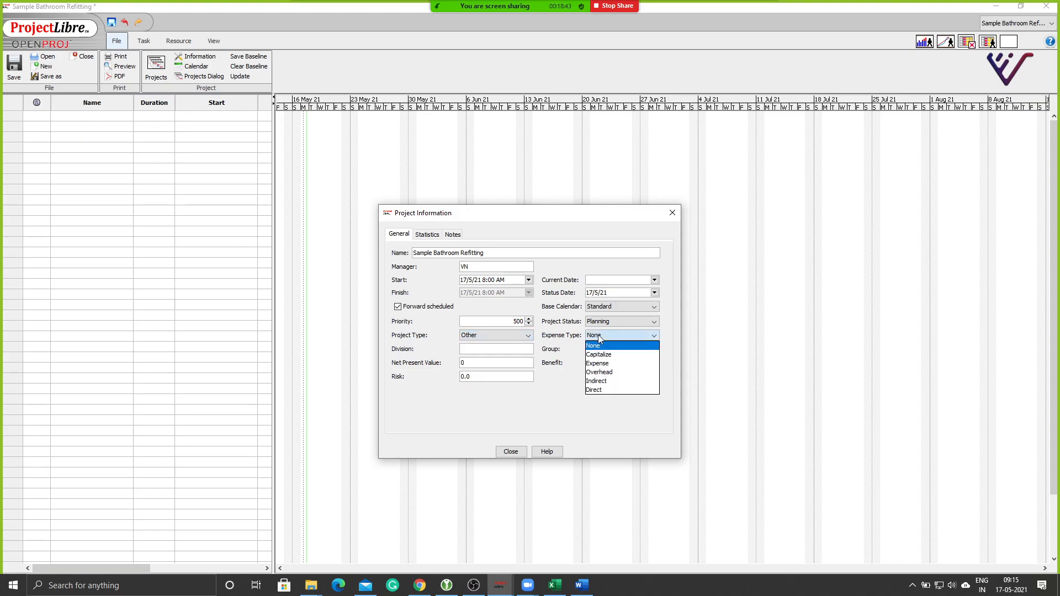
{"action": "left_click", "coordinate": [598, 335]}
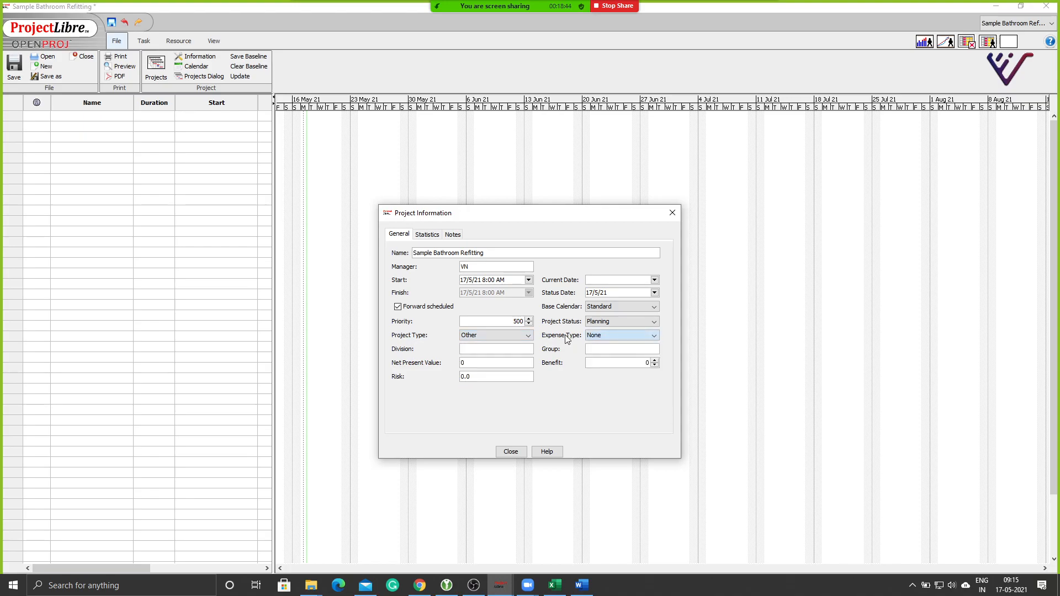
{"action": "left_click", "coordinate": [529, 336]}
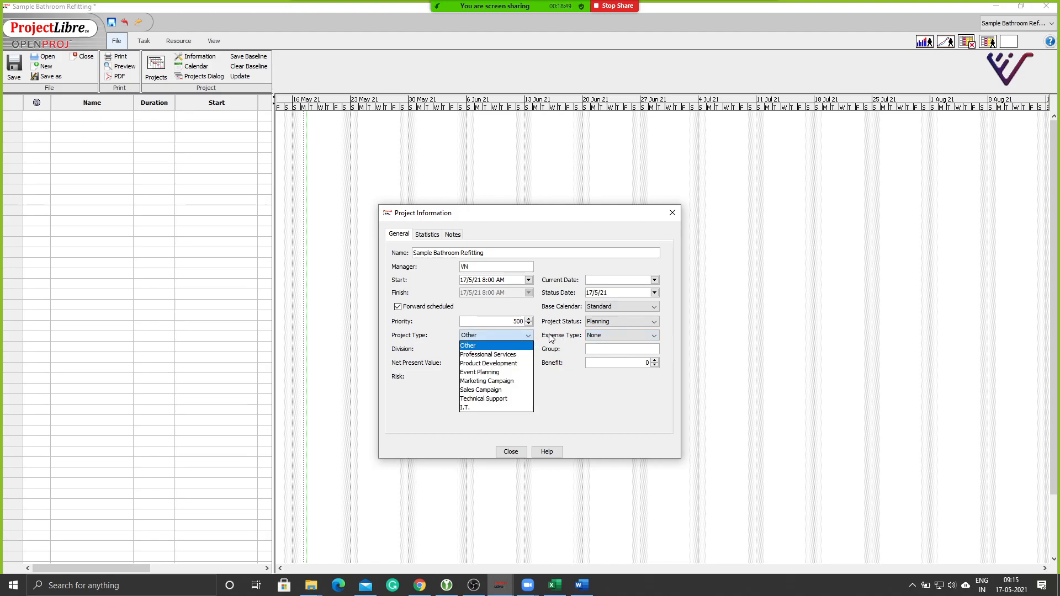
{"action": "left_click", "coordinate": [550, 336]}
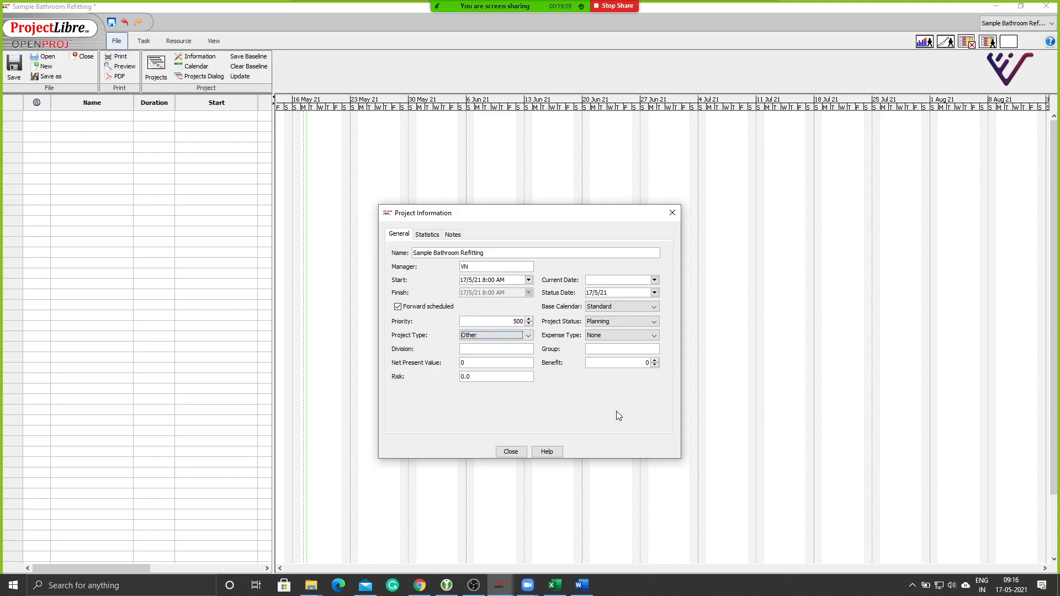
{"action": "left_click", "coordinate": [616, 336]}
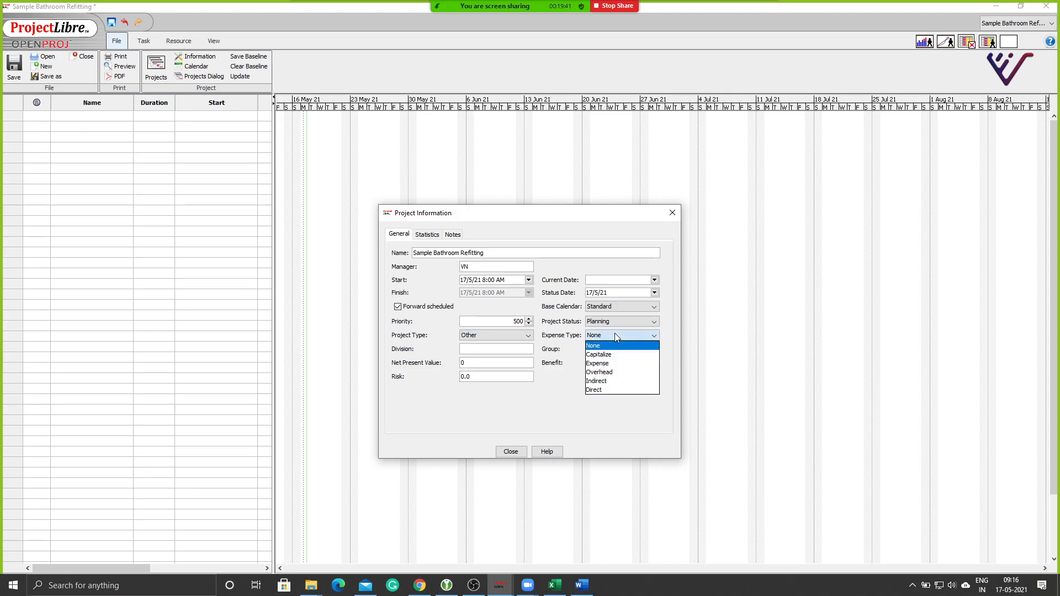
{"action": "left_click", "coordinate": [569, 400]}
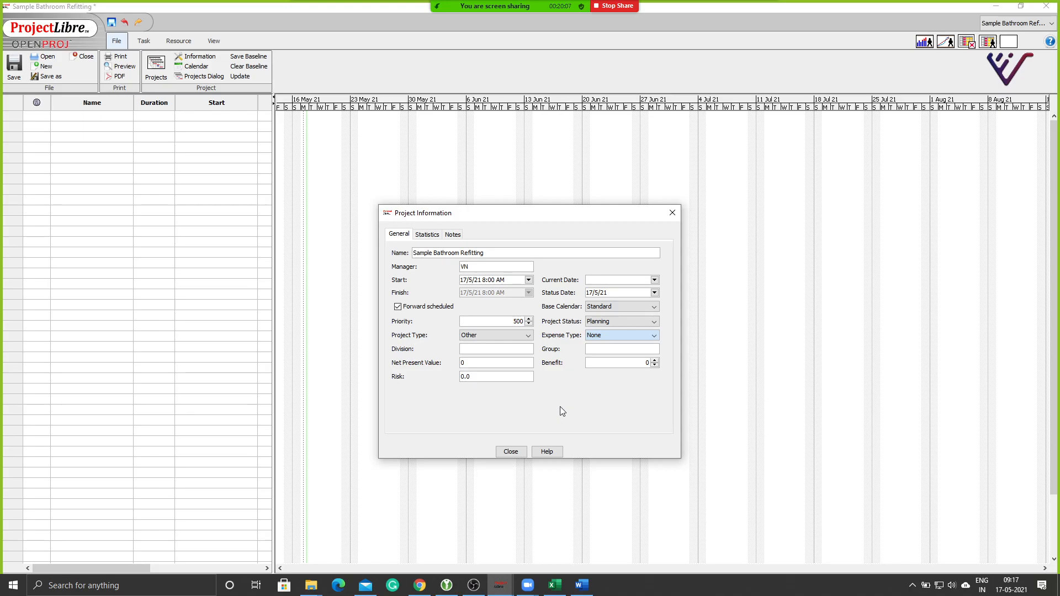
{"action": "left_click", "coordinate": [589, 336]}
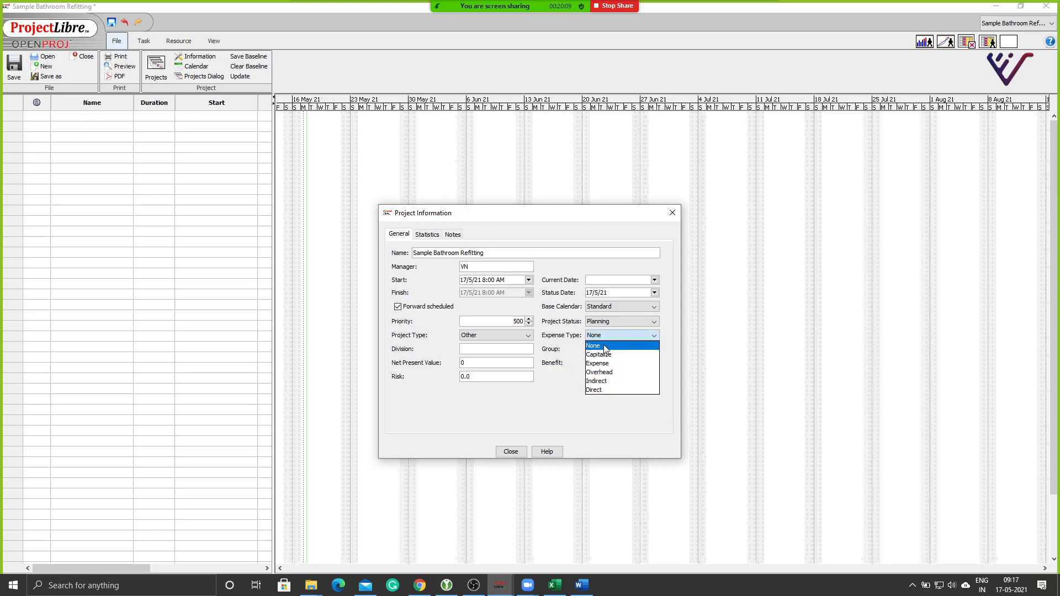
{"action": "left_click", "coordinate": [543, 403]}
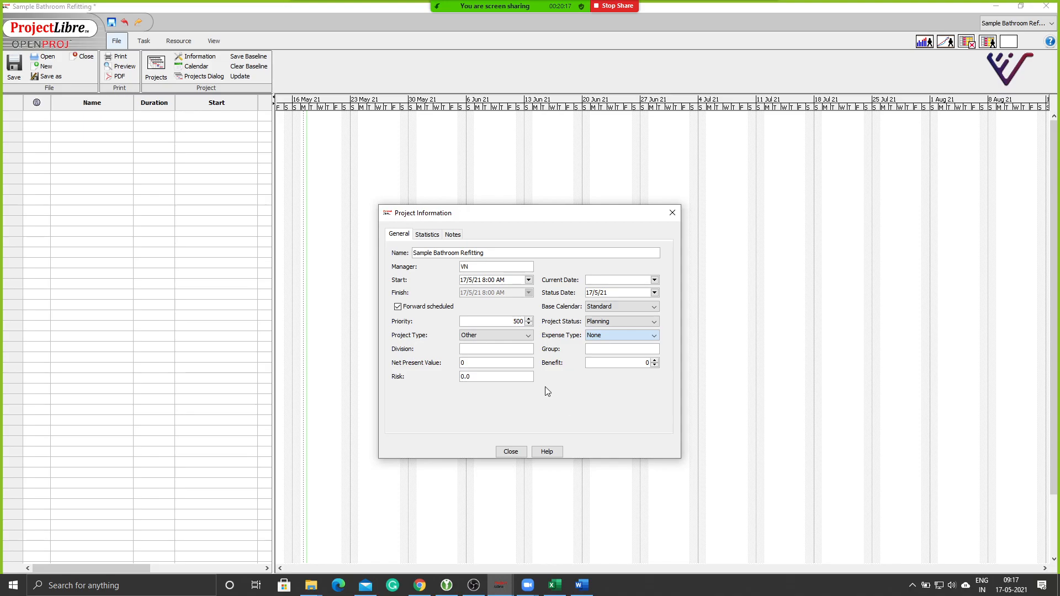
Look through the Statistics, Notes and General tabs, then close Project Information.
{"action": "left_click", "coordinate": [428, 235]}
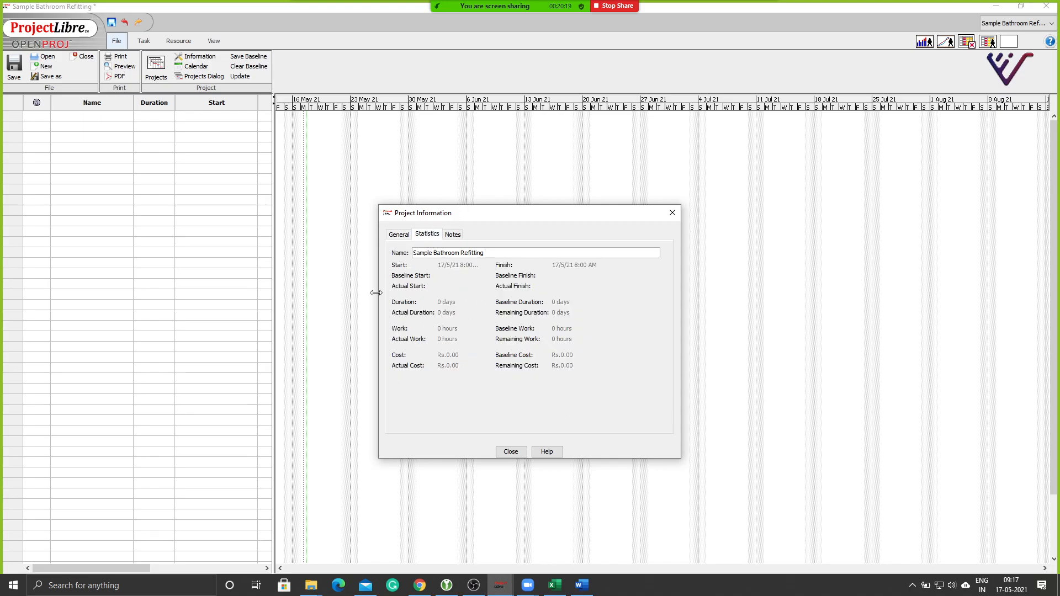
{"action": "left_click", "coordinate": [448, 236]}
{"action": "left_click", "coordinate": [403, 235]}
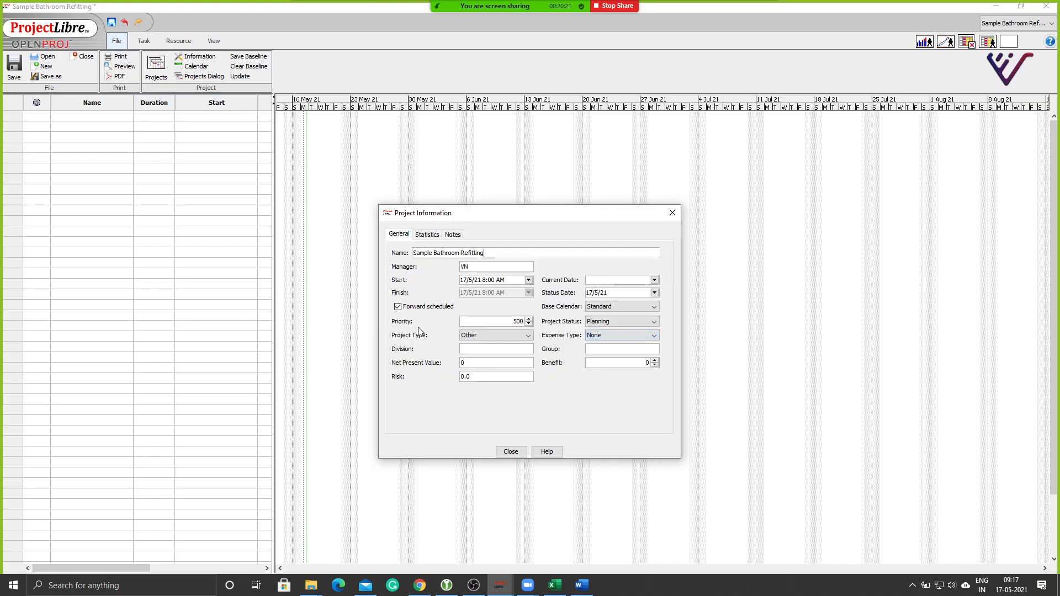
{"action": "left_click", "coordinate": [430, 236]}
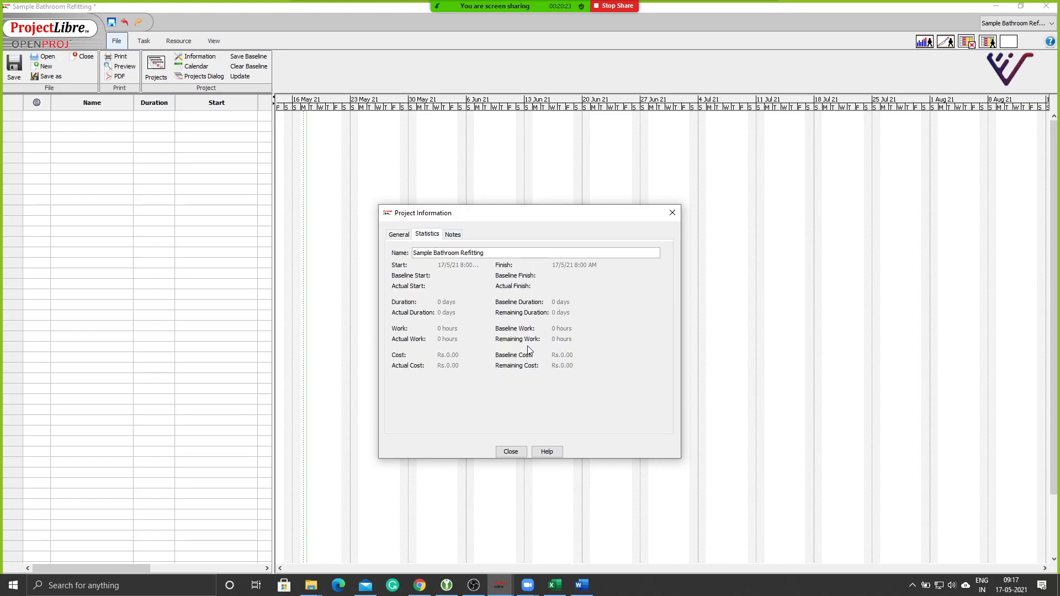
{"action": "left_click", "coordinate": [396, 236]}
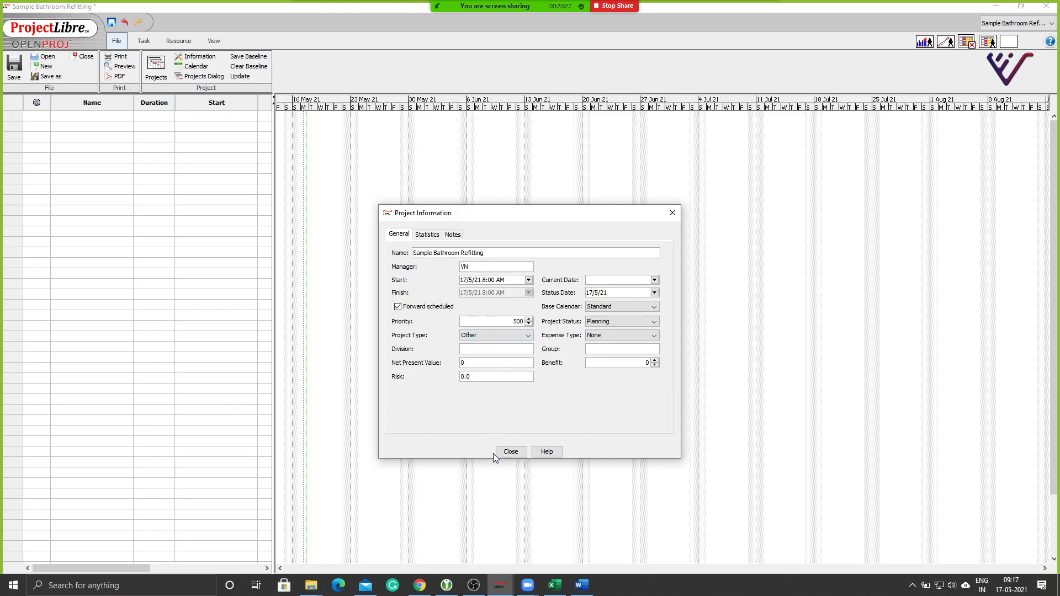
{"action": "left_click", "coordinate": [511, 452]}
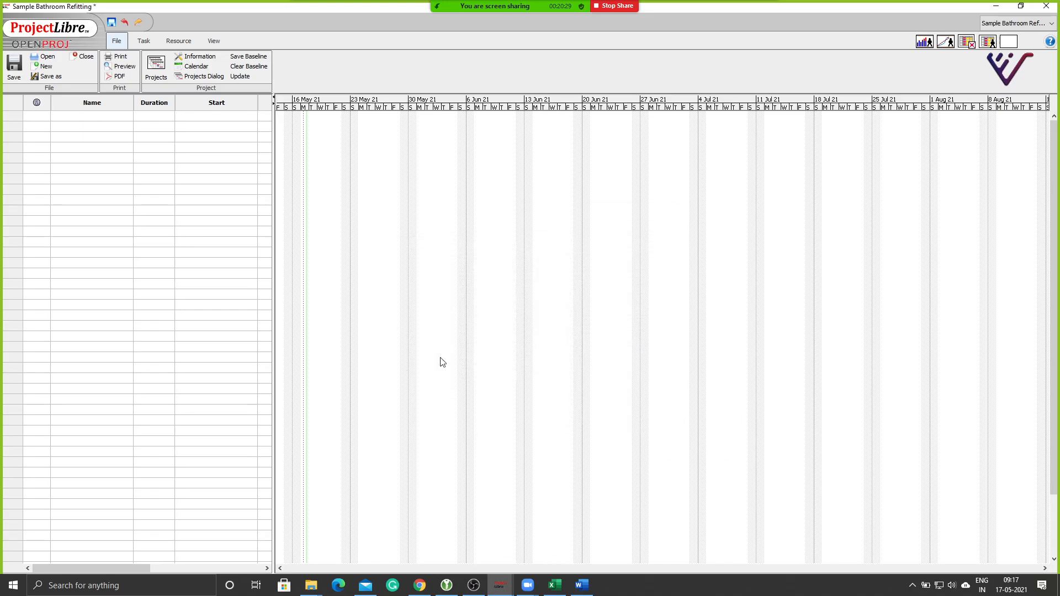
{"action": "left_click", "coordinate": [189, 67]}
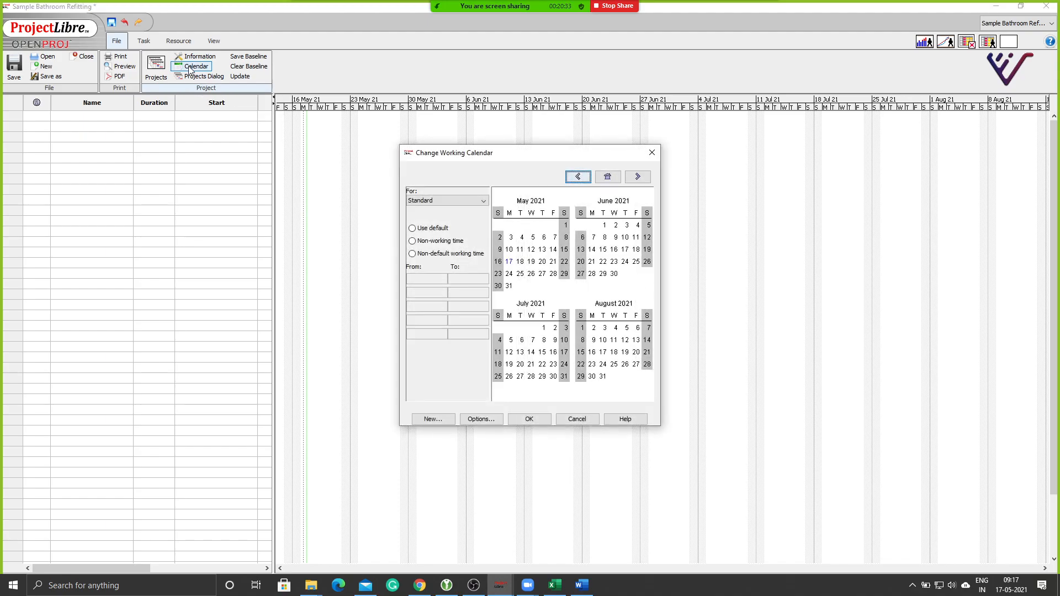
{"action": "left_click", "coordinate": [469, 200]}
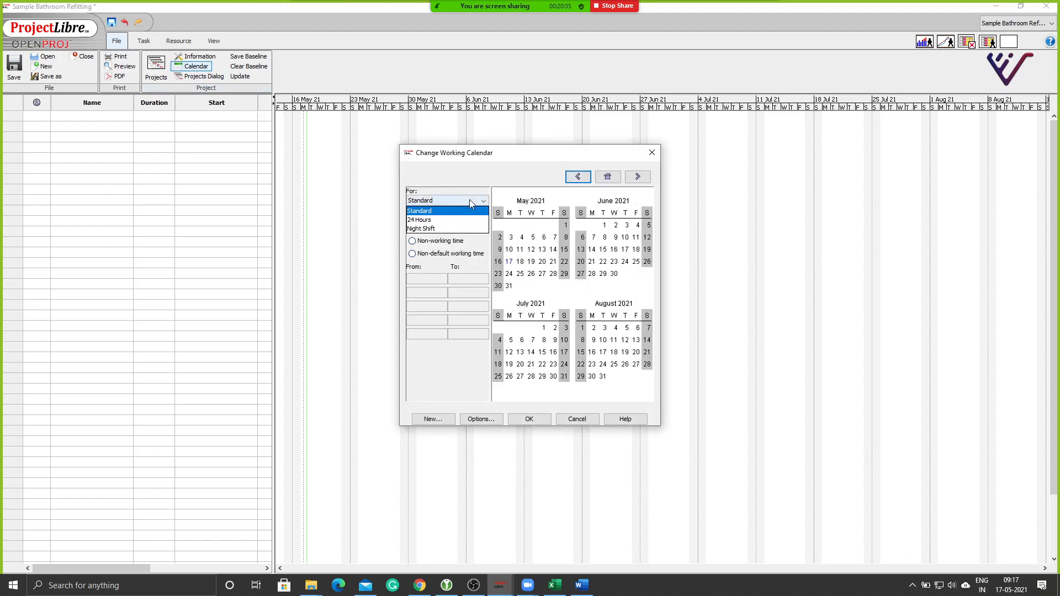
{"action": "left_click", "coordinate": [447, 216]}
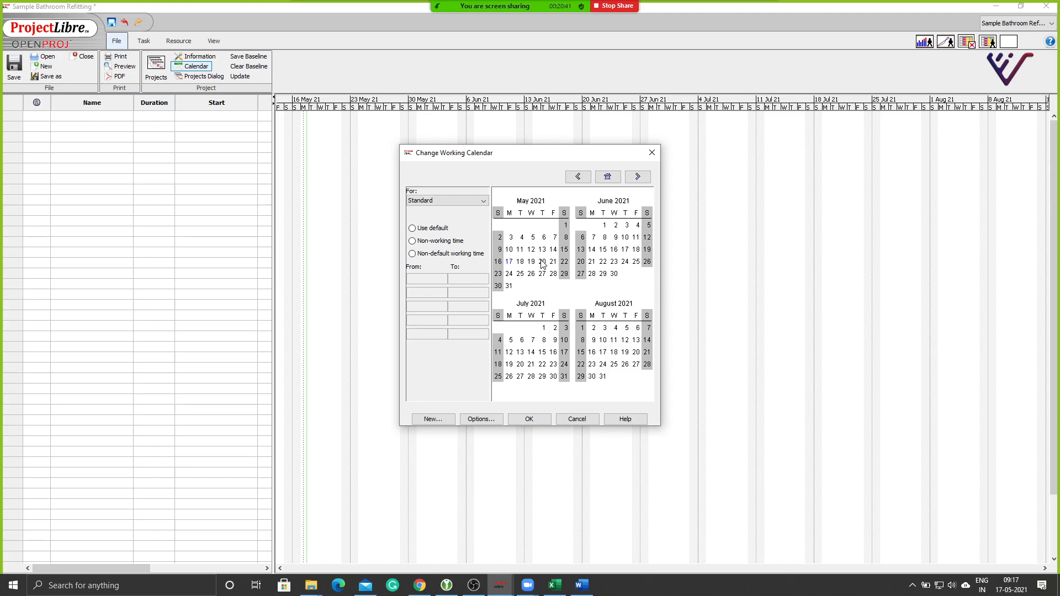
{"action": "left_click", "coordinate": [520, 213]}
{"action": "left_click", "coordinate": [531, 214]}
{"action": "left_click", "coordinate": [542, 214]}
{"action": "left_click", "coordinate": [553, 215]}
{"action": "left_click", "coordinate": [509, 214]}
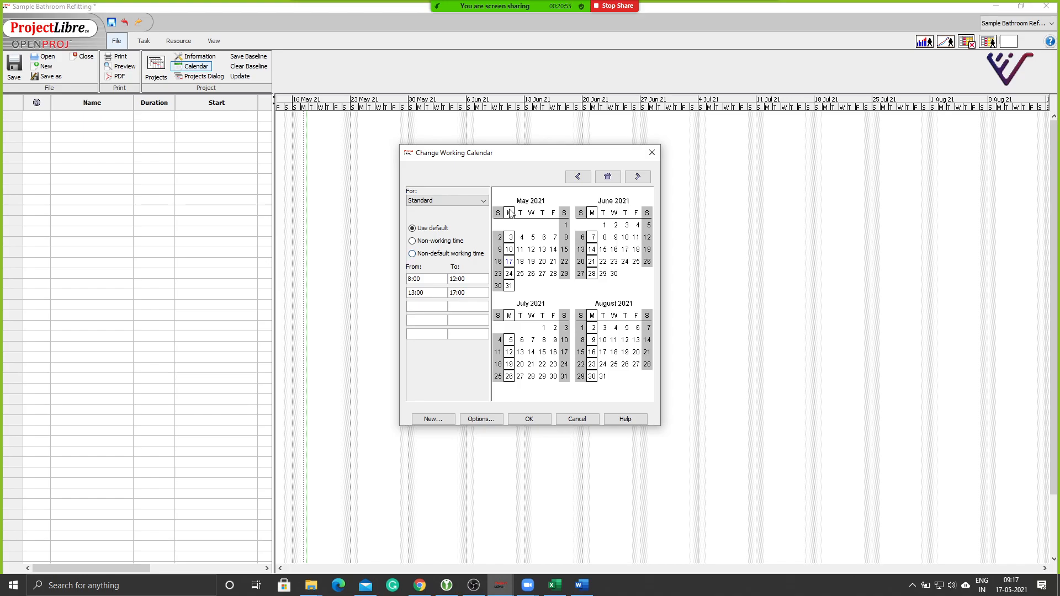
{"action": "left_click", "coordinate": [483, 201]}
{"action": "left_click", "coordinate": [473, 189]}
{"action": "left_click", "coordinate": [577, 421]}
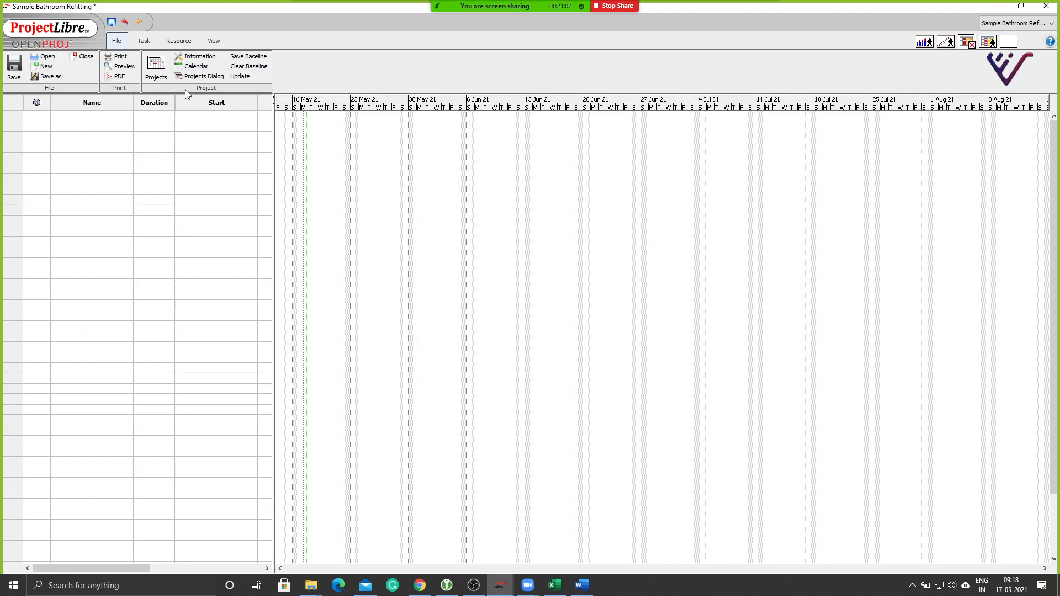
{"action": "left_click", "coordinate": [199, 77]}
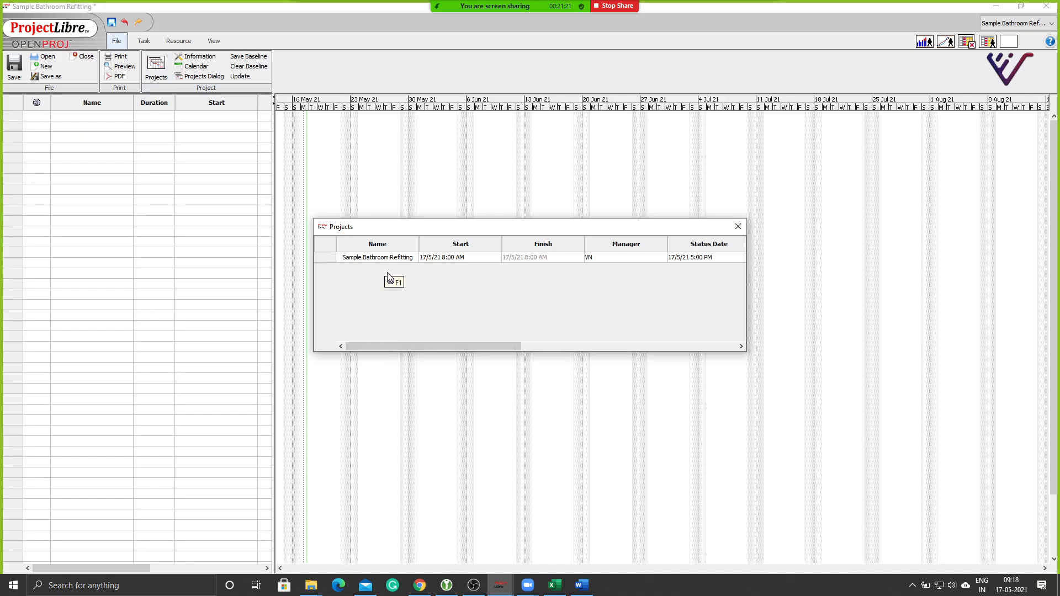
{"action": "left_click", "coordinate": [734, 231]}
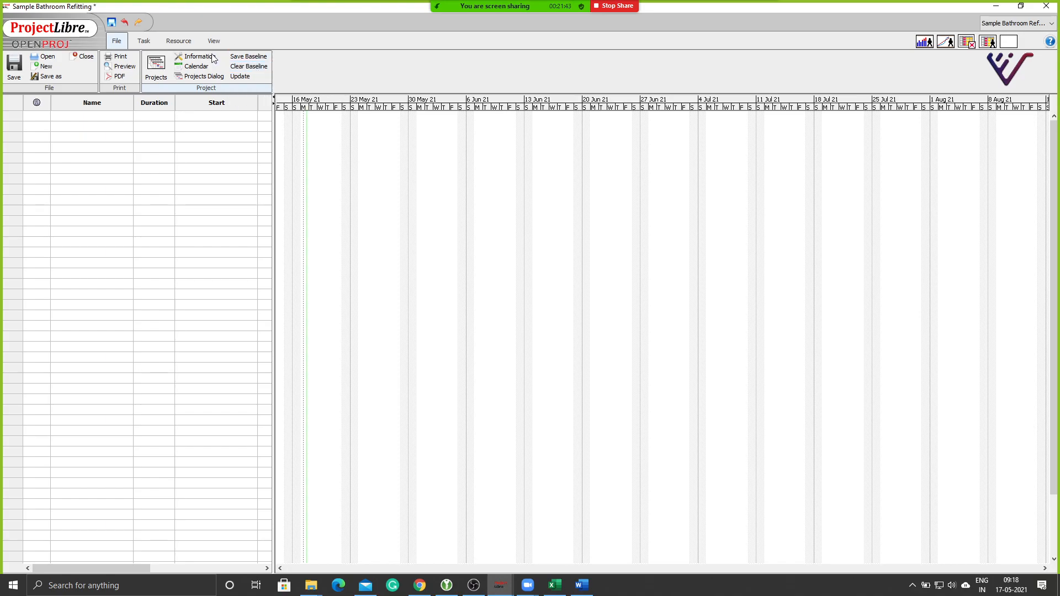
Browse the Task, Resource and View ribbon commands.
{"action": "left_click", "coordinate": [136, 42]}
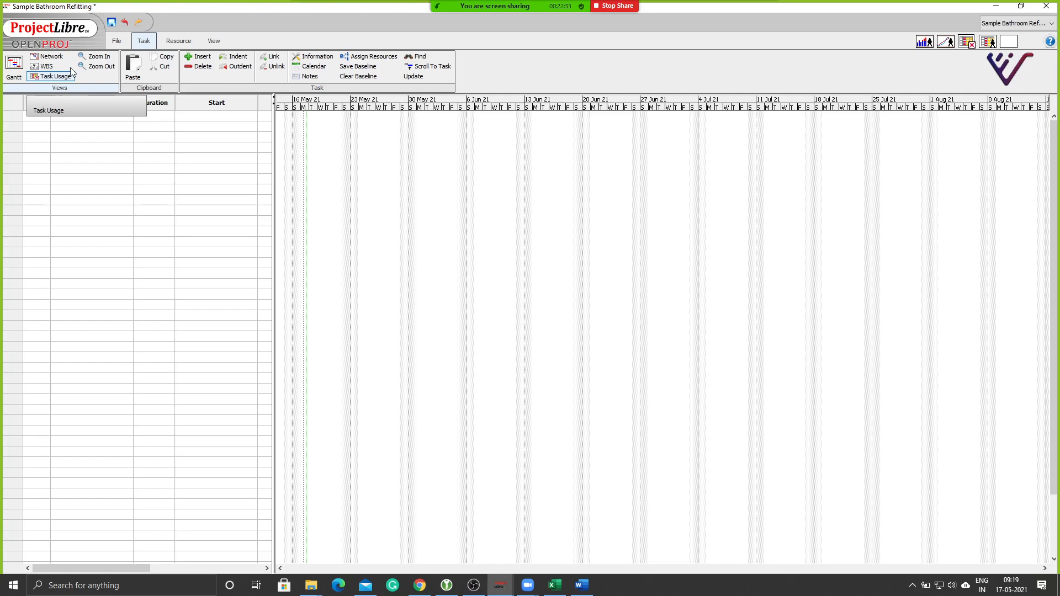
{"action": "left_click", "coordinate": [179, 41]}
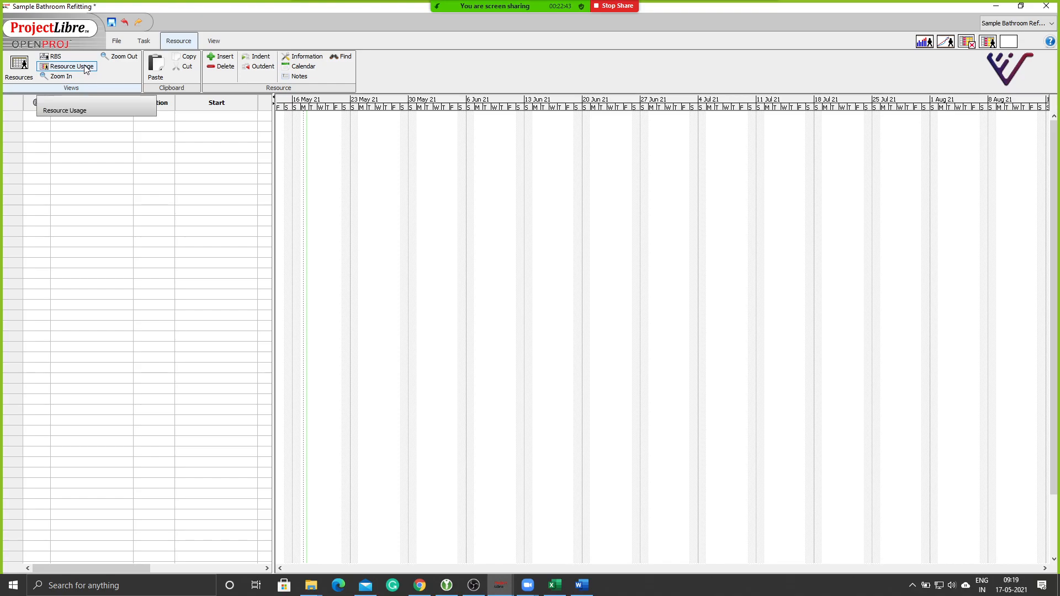
{"action": "left_click", "coordinate": [143, 41]}
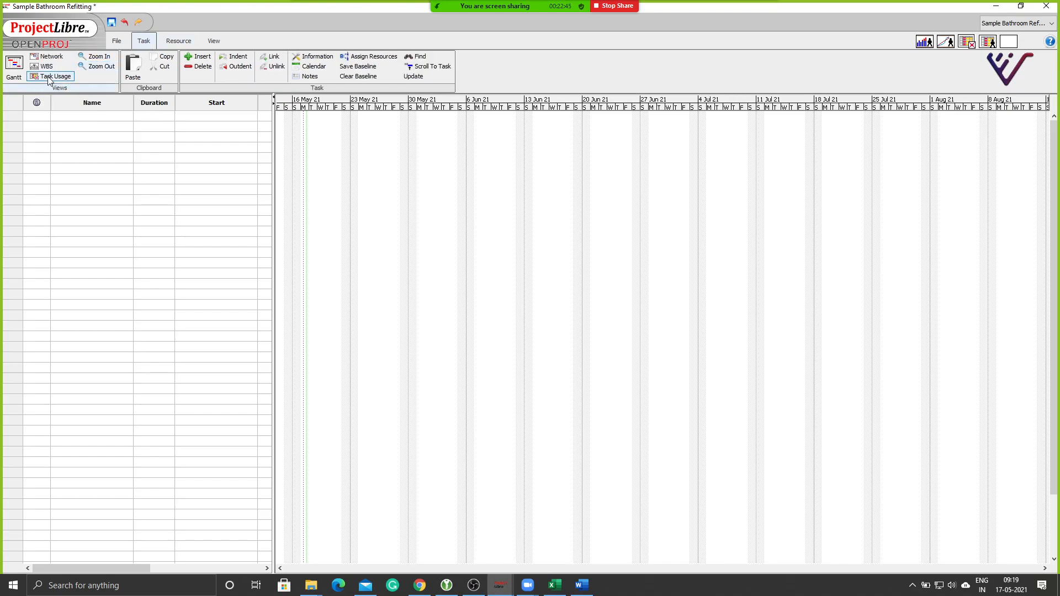
{"action": "left_click", "coordinate": [173, 42]}
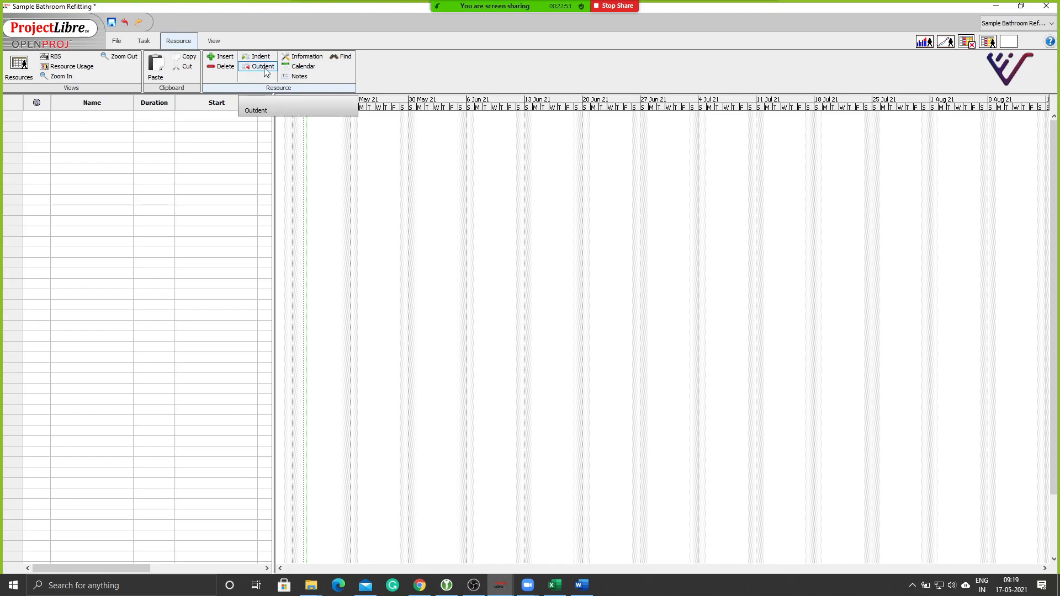
{"action": "left_click", "coordinate": [213, 41]}
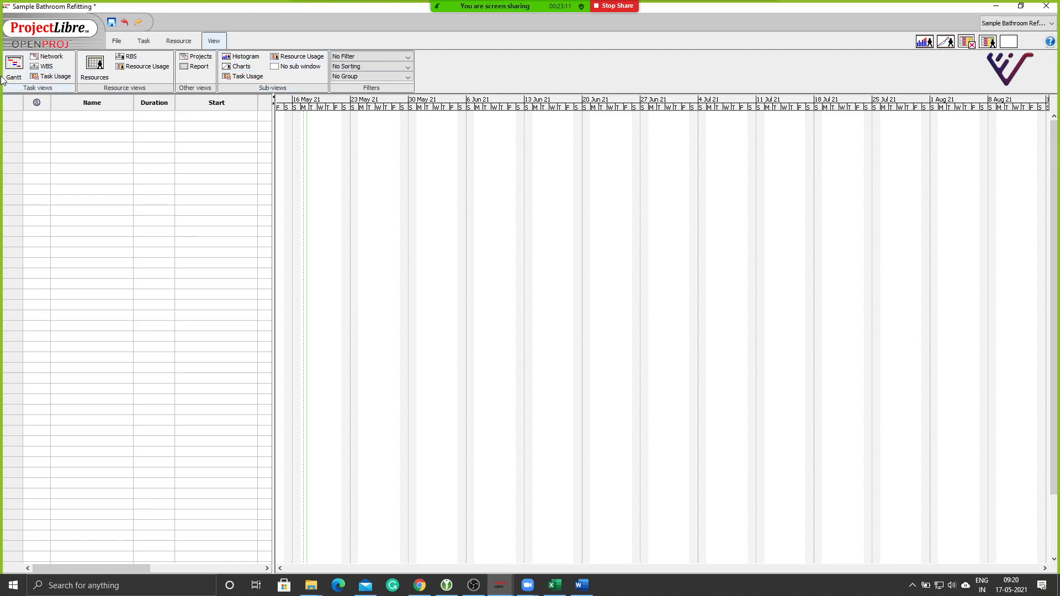
Select the first Name cell in the Gantt task table, then bring up the Word scheduling notes.
{"action": "left_click", "coordinate": [140, 41]}
{"action": "left_click", "coordinate": [92, 159]}
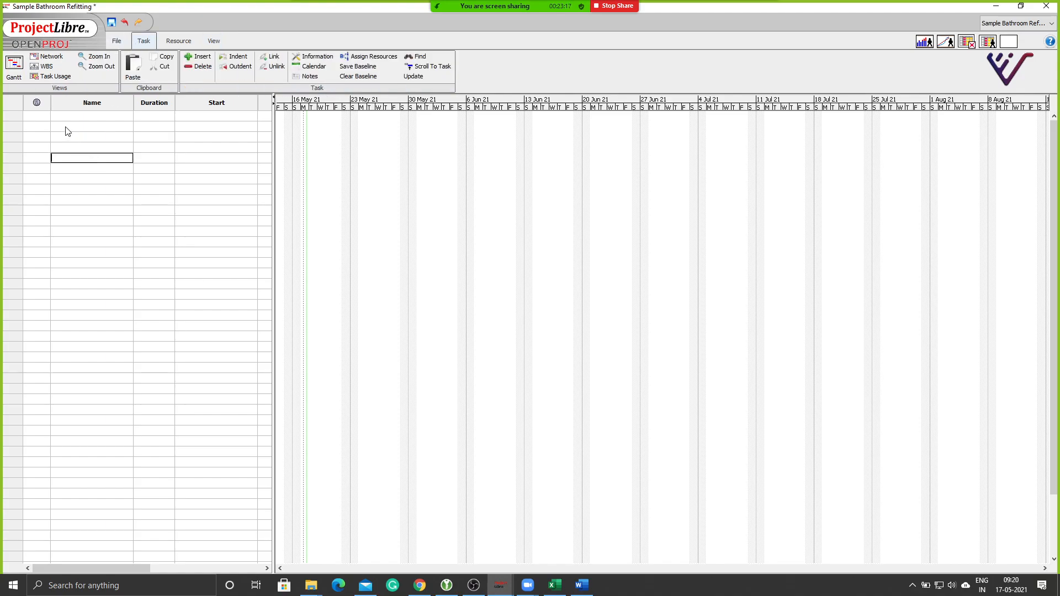
{"action": "left_click", "coordinate": [69, 117]}
{"action": "left_click", "coordinate": [585, 589]}
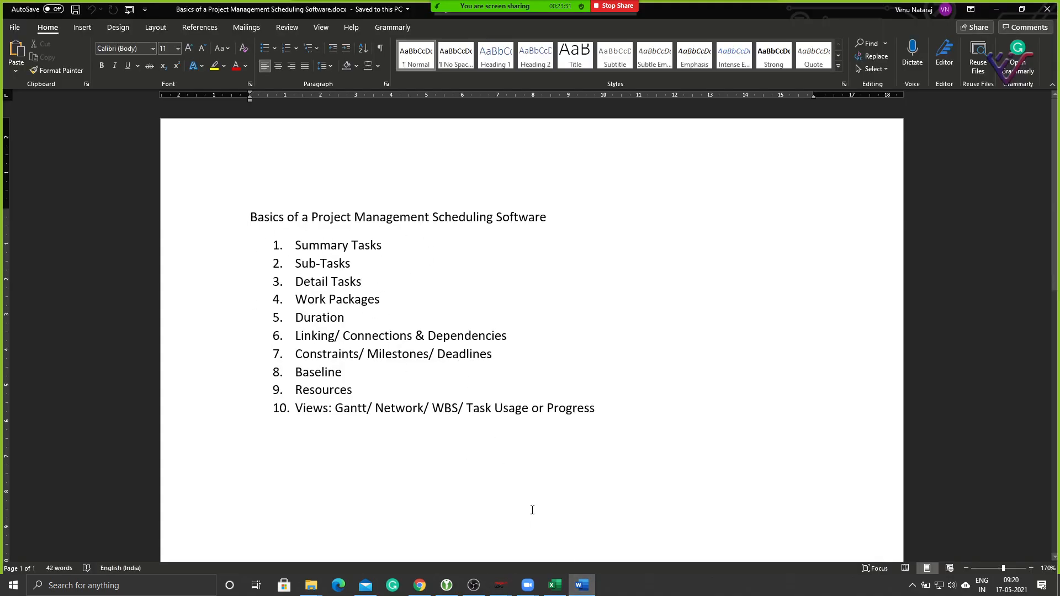
Minimise the Word scheduling notes to bring back the empty Sample Bathroom Refitting Gantt chart.
{"action": "mouse_move", "coordinate": [580, 592]}
{"action": "left_click", "coordinate": [581, 590]}
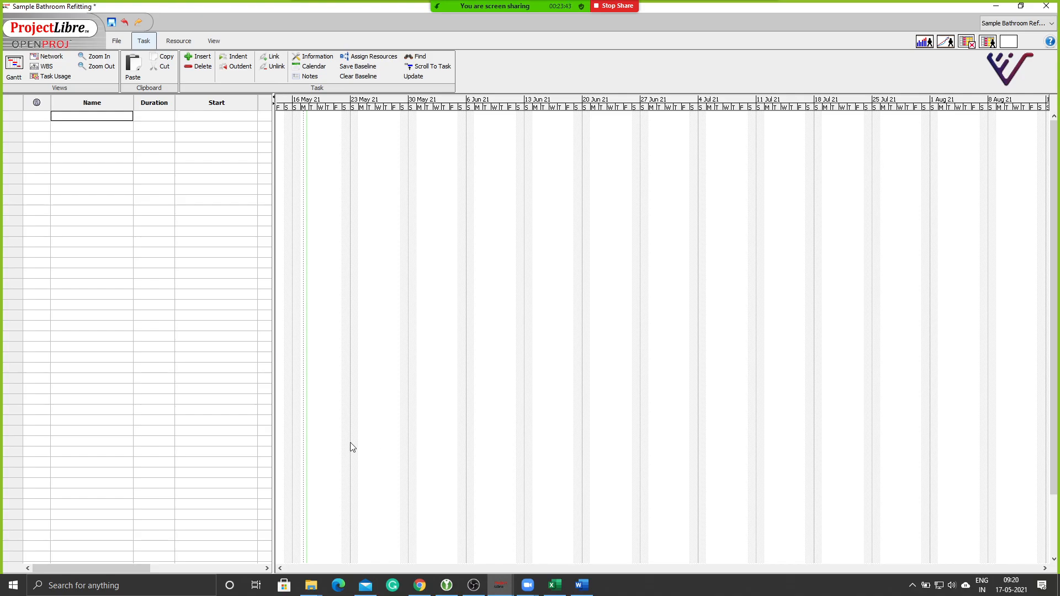
Enter 'Summary' as the first task, then rename it to 'Project Summary'.
{"action": "left_click", "coordinate": [67, 138]}
{"action": "left_click", "coordinate": [67, 123]}
{"action": "left_click", "coordinate": [70, 115]}
{"action": "type", "text": "Summary"}
{"action": "left_click", "coordinate": [69, 157]}
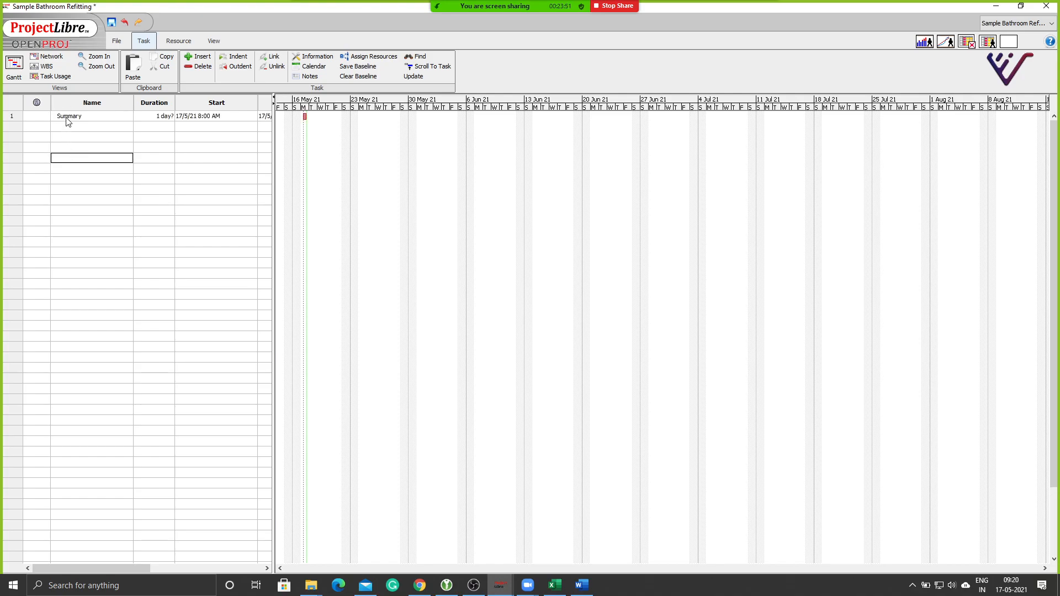
{"action": "double_click", "coordinate": [101, 118]}
{"action": "left_click", "coordinate": [100, 118]}
{"action": "type", "text": "Project"}
{"action": "left_click", "coordinate": [93, 138]}
{"action": "left_click", "coordinate": [581, 585]}
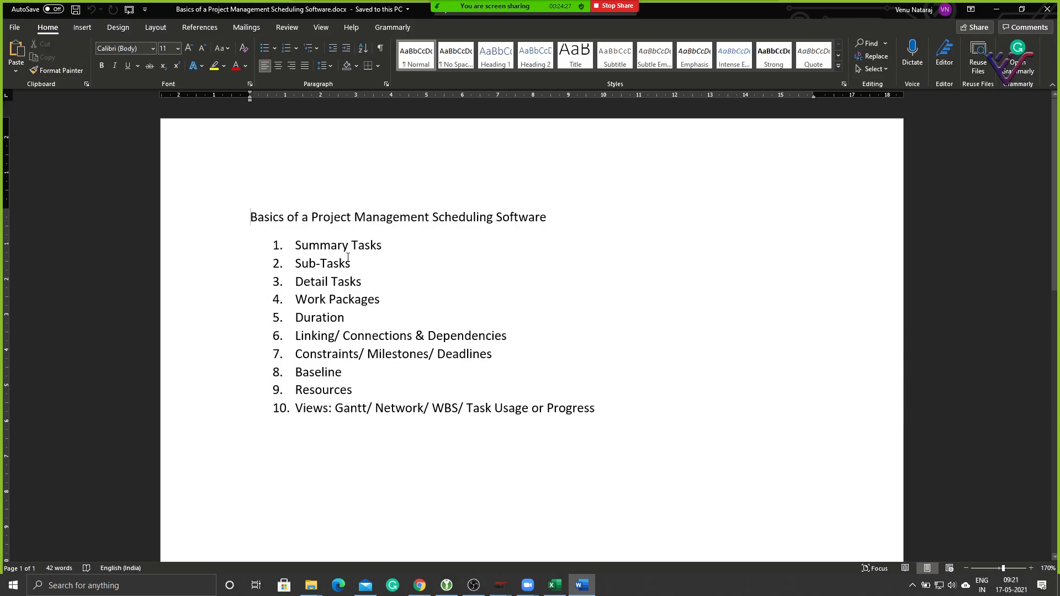
{"action": "left_click", "coordinate": [582, 586]}
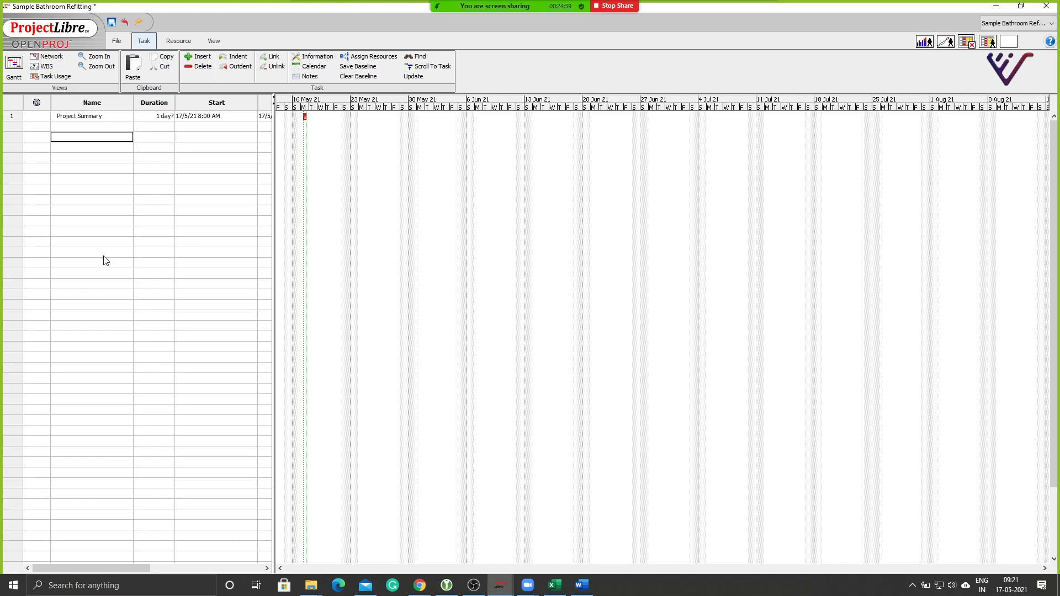
Bring the Word scheduling notes back to the front and briefly highlight list items 1–3.
{"action": "left_click", "coordinate": [581, 585]}
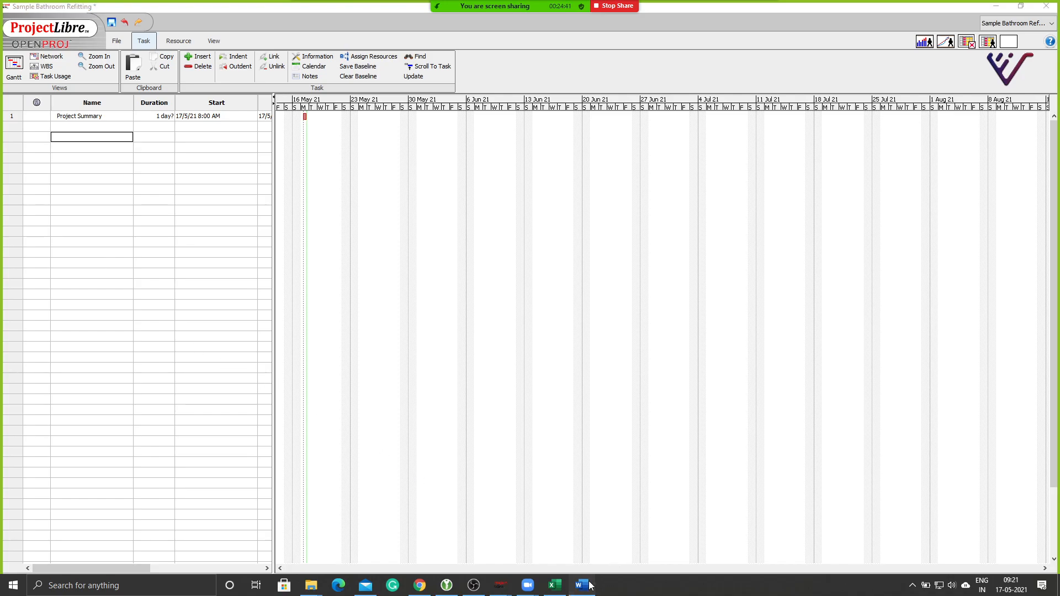
{"action": "mouse_move", "coordinate": [296, 245]}
{"action": "left_mouse_down"}
{"action": "mouse_move", "coordinate": [386, 285]}
{"action": "mouse_move", "coordinate": [380, 299]}
{"action": "mouse_move", "coordinate": [294, 264]}
{"action": "mouse_move", "coordinate": [291, 245]}
{"action": "left_mouse_up"}
{"action": "left_click", "coordinate": [386, 299]}
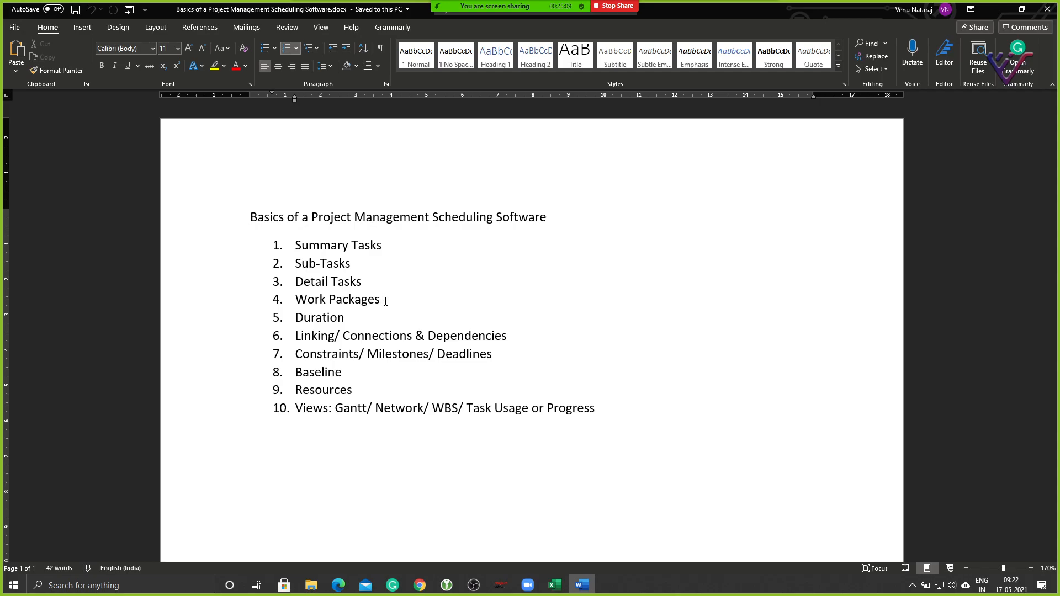
Minimise Word and select the empty Name cell below Project Summary in ProjectLibre.
{"action": "left_click", "coordinate": [995, 9]}
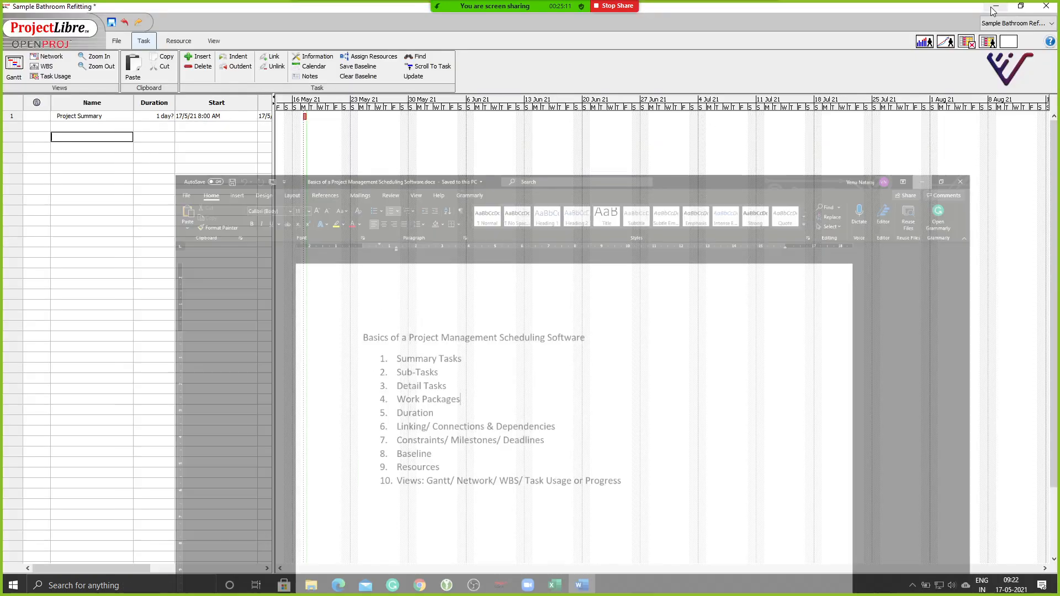
{"action": "left_click", "coordinate": [118, 200]}
{"action": "left_click", "coordinate": [90, 128]}
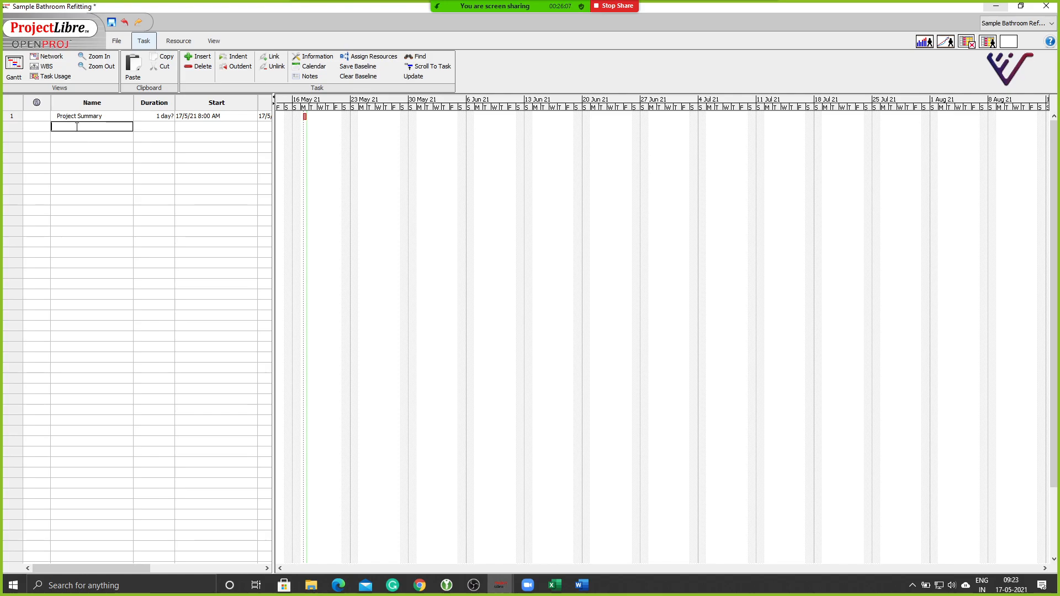
Add placeholder tasks 'Task 1' and 'Task 2' below Project Summary and switch to the Excel schedule workbook.
{"action": "type", "text": "ask 1"}
{"action": "key", "text": "Return"}
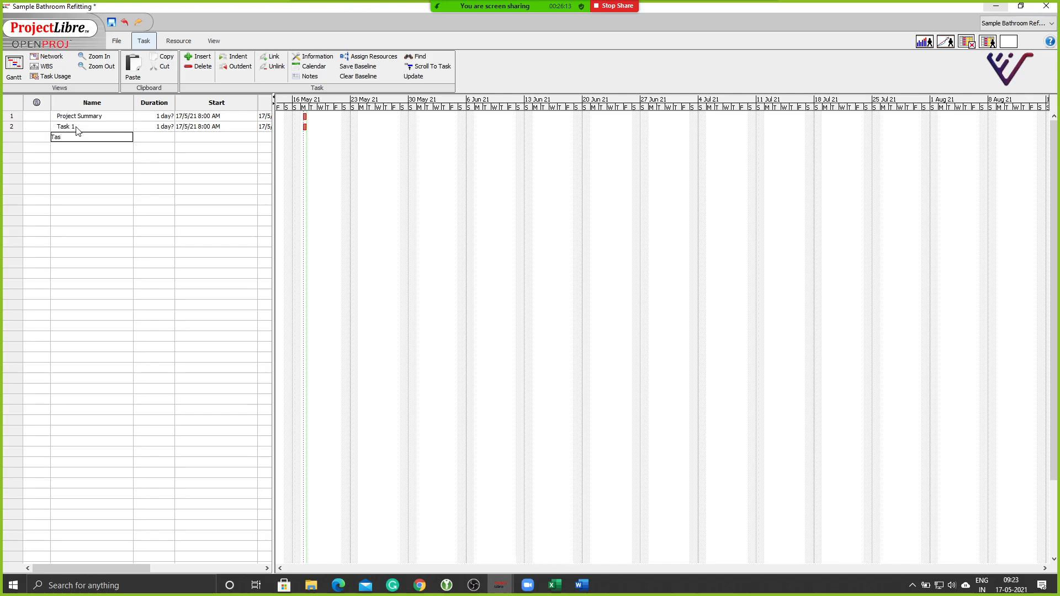
{"action": "key", "text": "Return"}
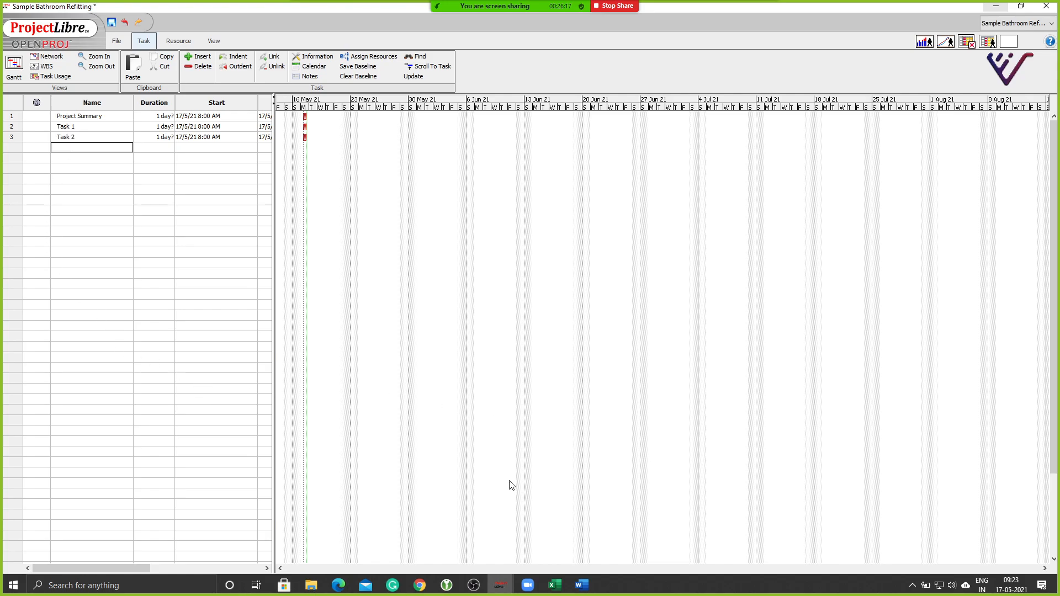
{"action": "left_click", "coordinate": [555, 584]}
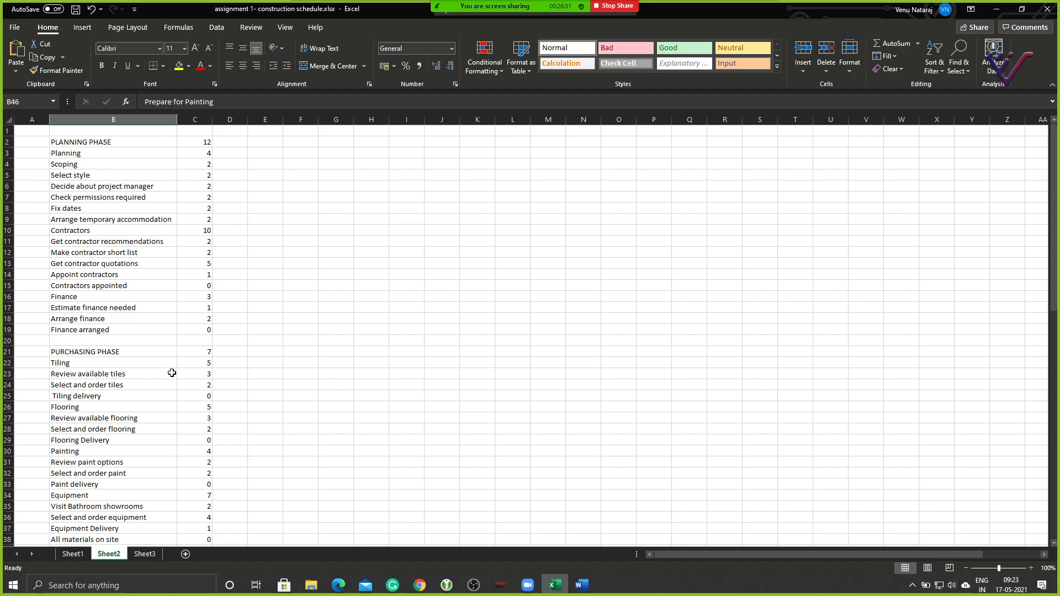
Copy the planning phase task names B2:B19 and select Task 1 in ProjectLibre as the paste target.
{"action": "left_click_drag", "start_coordinate": [83, 142], "coordinate": [94, 326]}
{"action": "key", "text": "ctrl+c"}
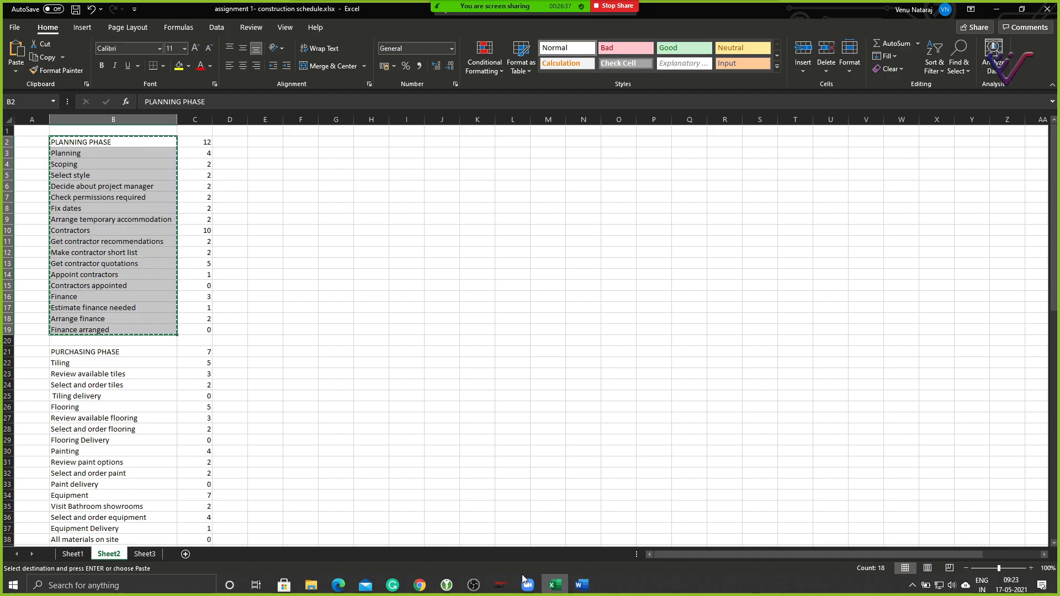
{"action": "left_click", "coordinate": [501, 587]}
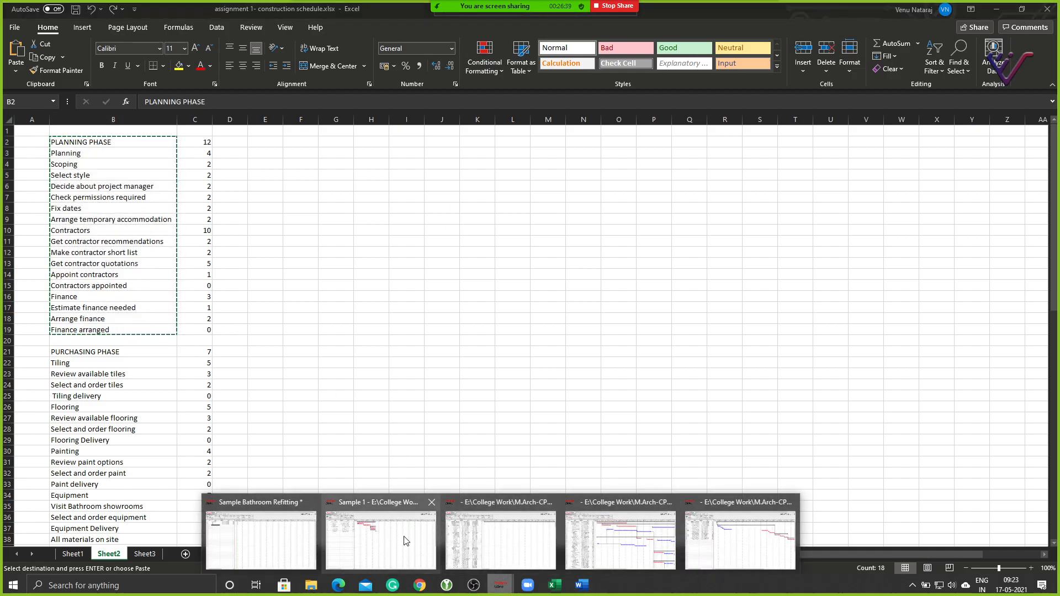
{"action": "left_click", "coordinate": [260, 540]}
{"action": "left_click", "coordinate": [67, 119]}
{"action": "left_click", "coordinate": [88, 149]}
{"action": "left_click", "coordinate": [84, 129]}
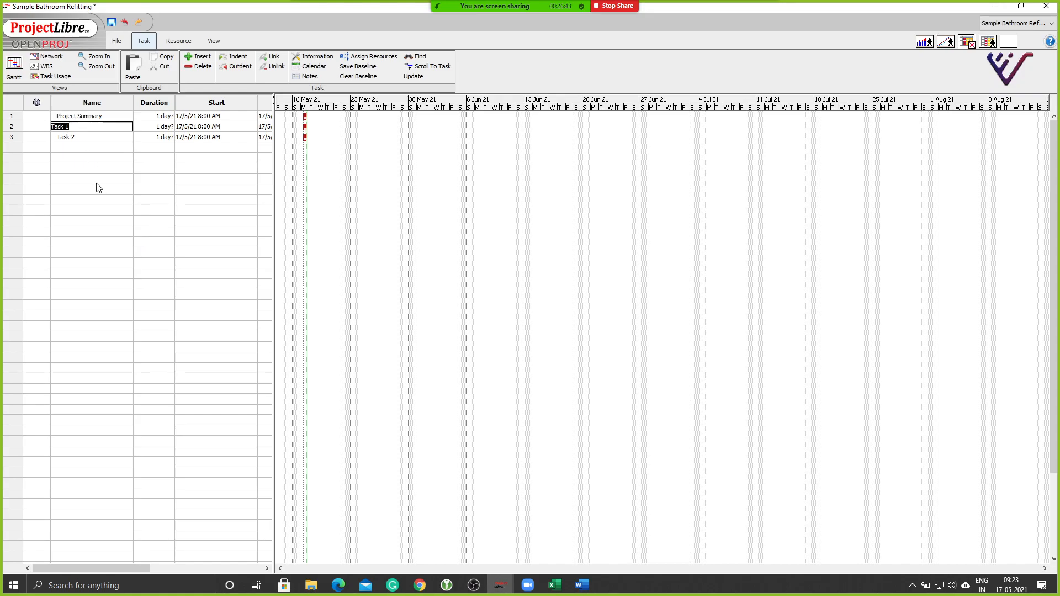
Paste the 18 planning phase tasks over Task 1, then select task names B21:B67 in Excel.
{"action": "key", "text": "ctrl+v"}
{"action": "left_click", "coordinate": [116, 366]}
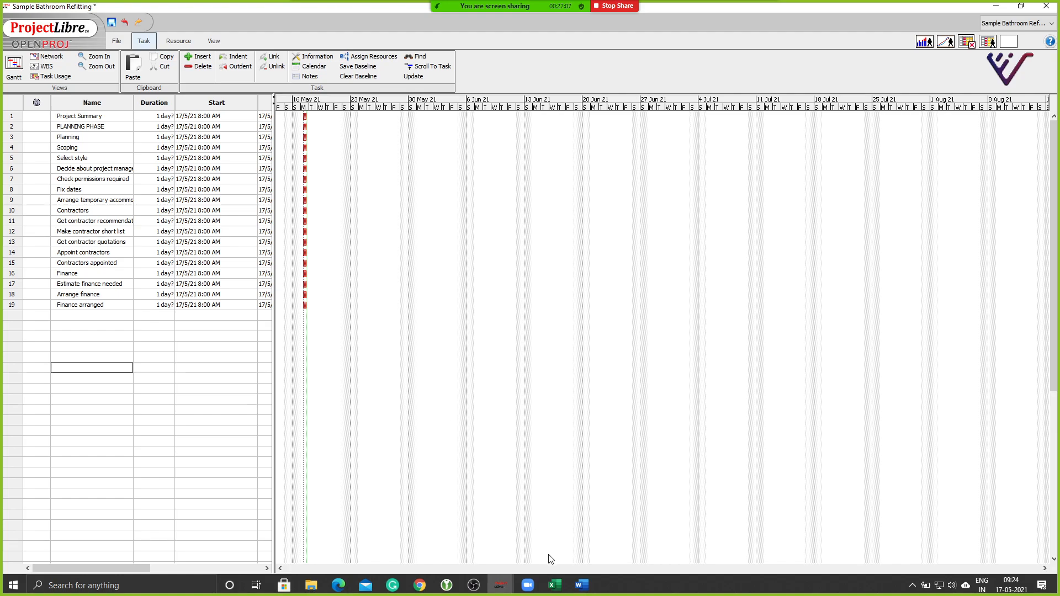
{"action": "left_click", "coordinate": [559, 587]}
{"action": "left_click", "coordinate": [65, 397]}
{"action": "left_click", "coordinate": [88, 354]}
{"action": "left_click_drag", "start_coordinate": [89, 377], "coordinate": [85, 529]}
Copy B21:B67 and paste the purchasing and implementation phase tasks below Finance arranged.
{"action": "key", "text": "ctrl+c"}
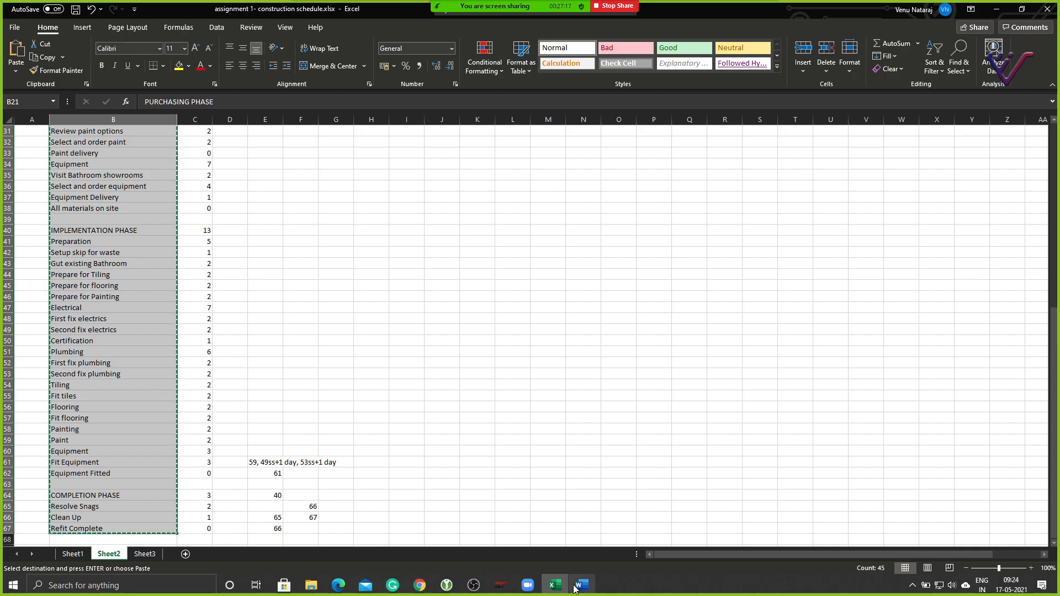
{"action": "mouse_move", "coordinate": [500, 586]}
{"action": "left_click", "coordinate": [246, 536]}
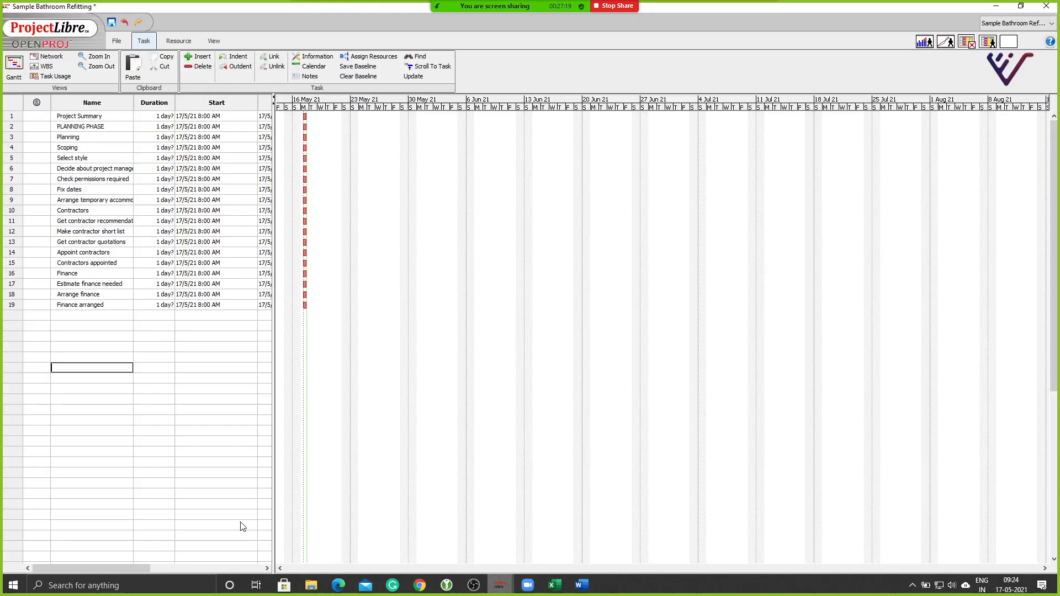
{"action": "left_click", "coordinate": [87, 326]}
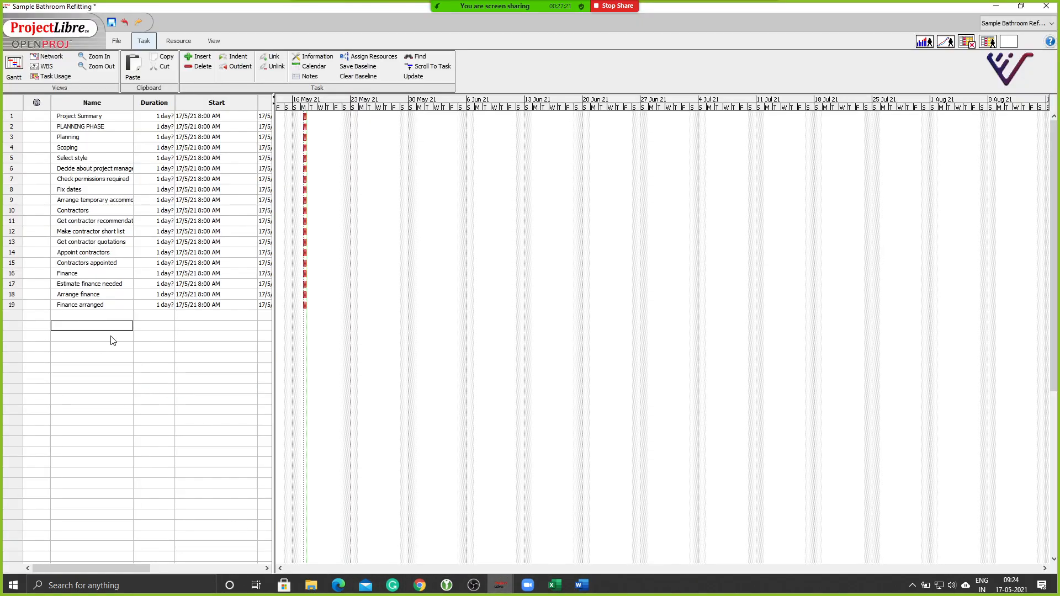
{"action": "key", "text": "ctrl+v"}
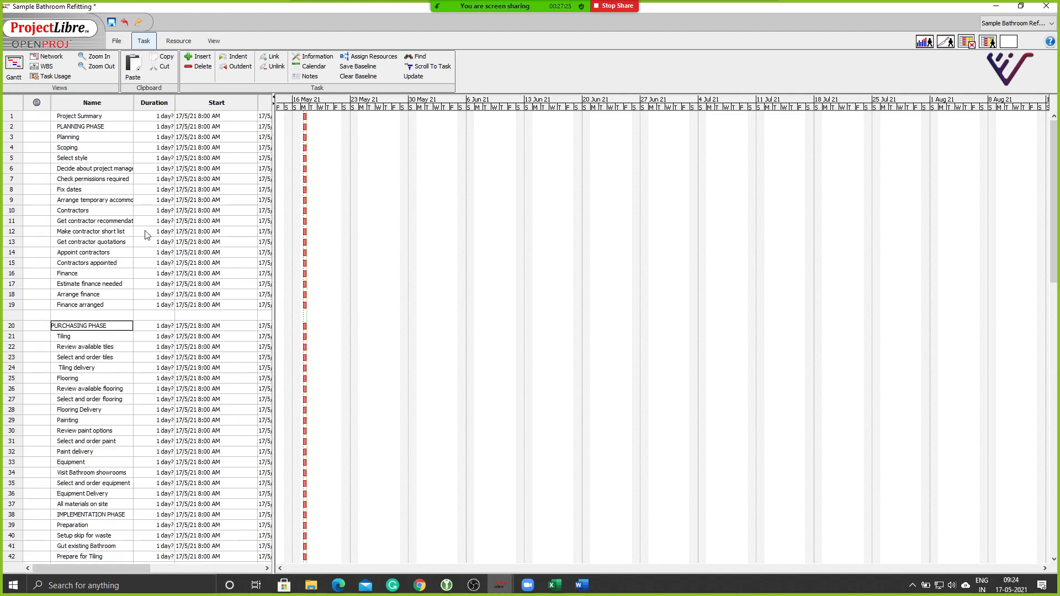
Select the Project Summary row and return to the table's first column.
{"action": "double_click", "coordinate": [78, 147]}
{"action": "left_click", "coordinate": [12, 117]}
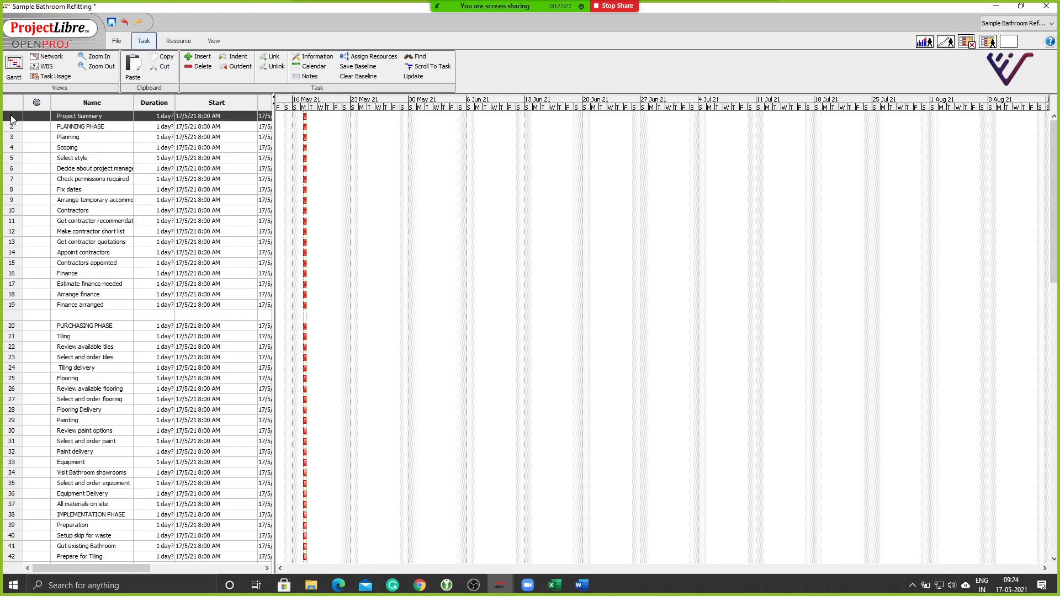
{"action": "key", "text": "Down"}
{"action": "key", "text": "Up"}
{"action": "key", "text": "Left"}
{"action": "key", "text": "Left"}
{"action": "key", "text": "Left"}
{"action": "key", "text": "Left"}
{"action": "key", "text": "Left"}
{"action": "key", "text": "Left"}
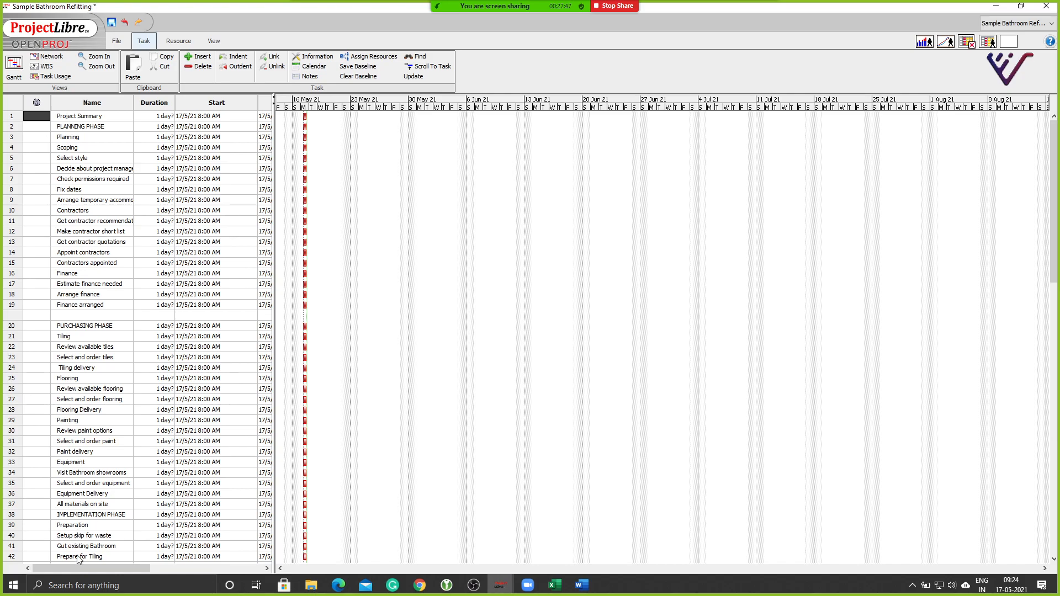
Insert a blank separator row above IMPLEMENTATION PHASE.
{"action": "left_click", "coordinate": [14, 516]}
{"action": "right_click", "coordinate": [16, 520]}
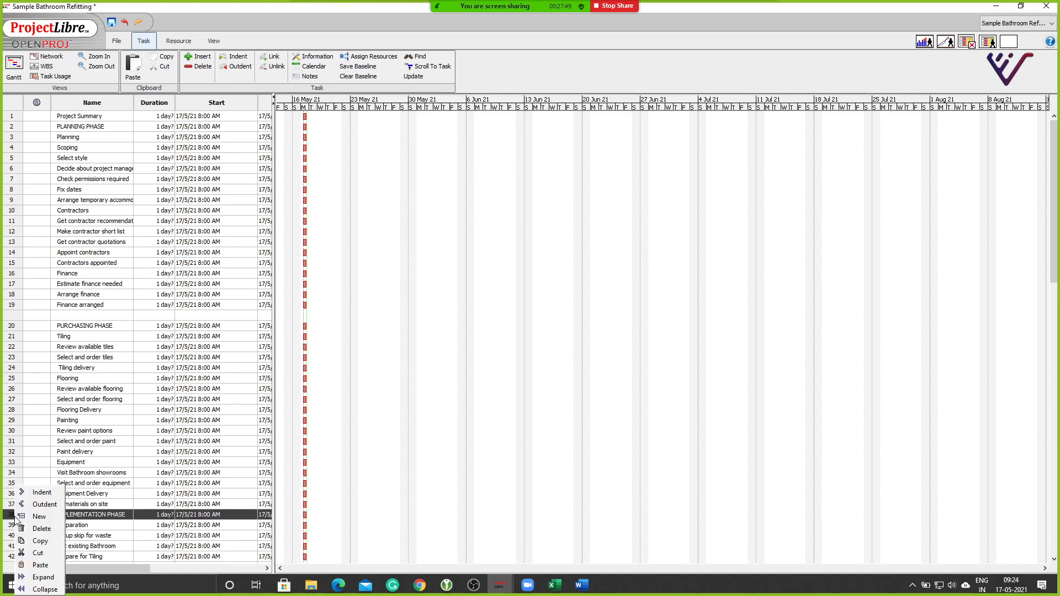
{"action": "left_click", "coordinate": [7, 523]}
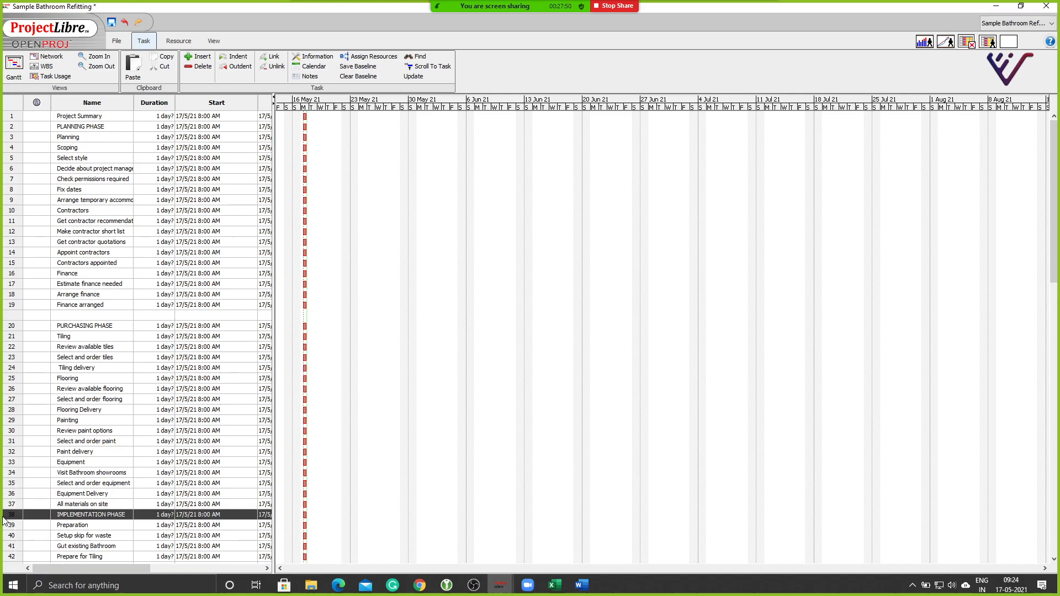
{"action": "left_click", "coordinate": [200, 58]}
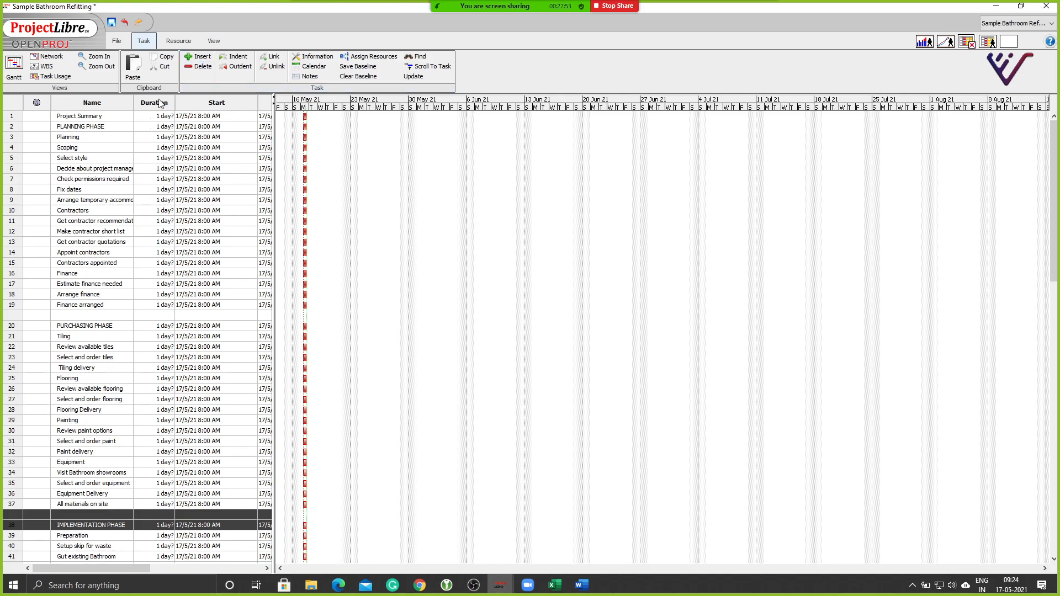
Select the Planning task row at the top of the planning phase list.
{"action": "left_click", "coordinate": [7, 524]}
{"action": "scroll", "coordinate": [20, 474], "scroll_direction": "down", "scroll_amount": 3}
{"action": "scroll", "coordinate": [20, 474], "scroll_direction": "up", "scroll_amount": 3}
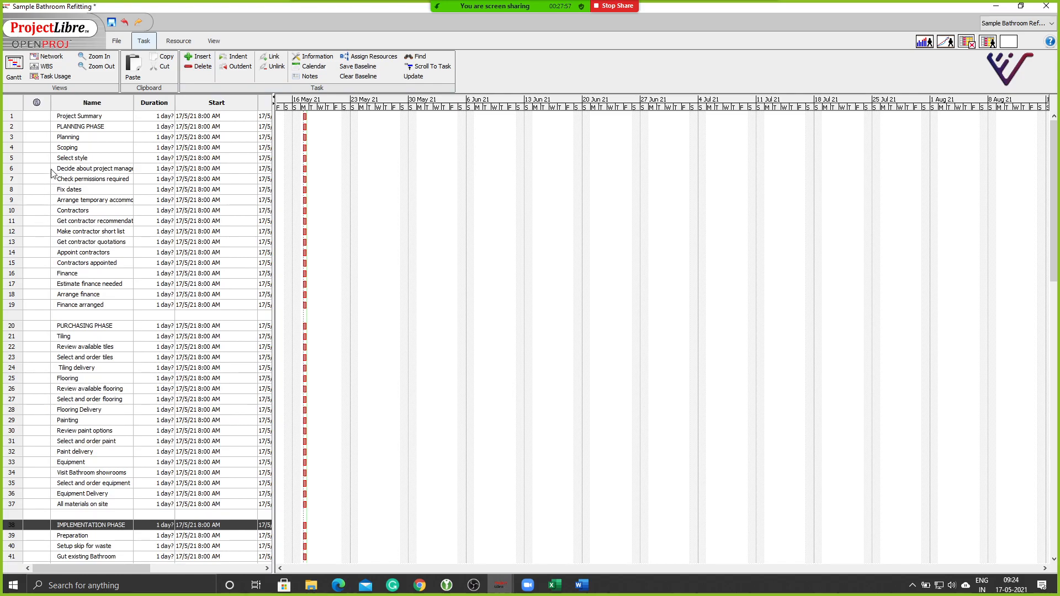
{"action": "double_click", "coordinate": [68, 137]}
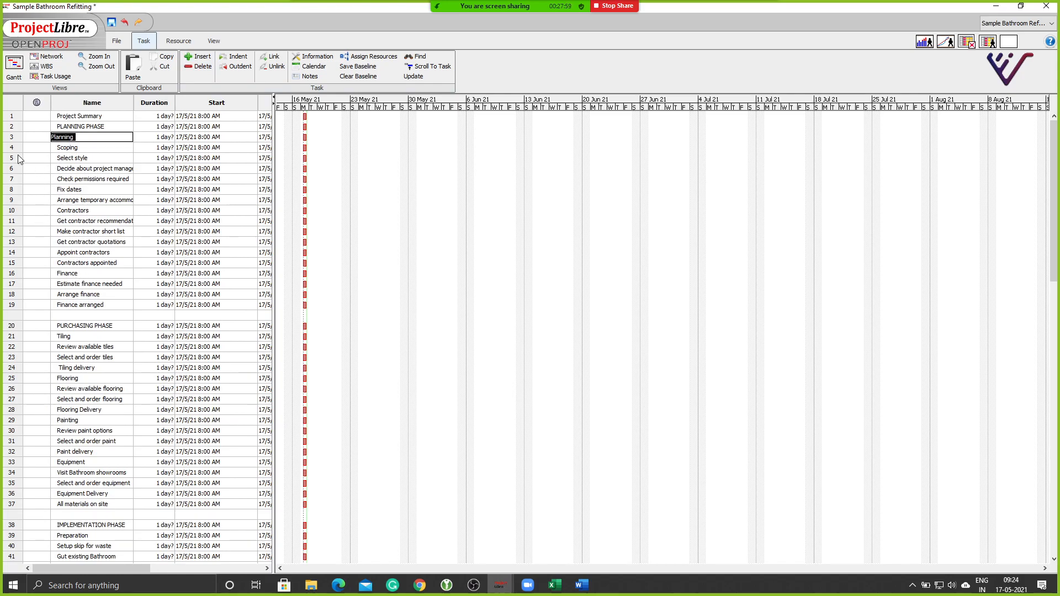
{"action": "left_click", "coordinate": [11, 138]}
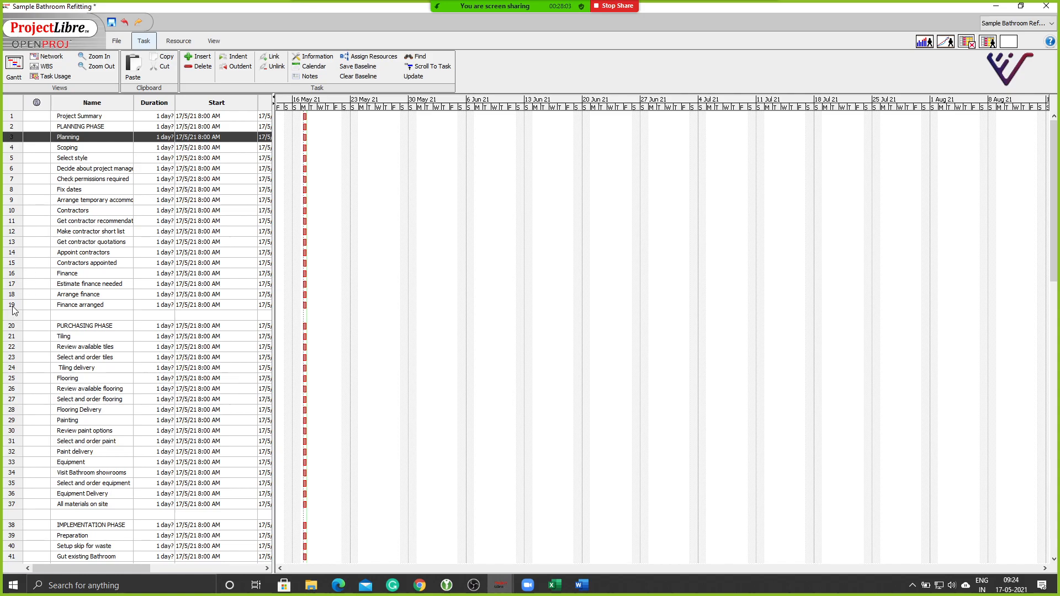
Select rows 3–19, Planning through Finance arranged, and indent them under PLANNING PHASE.
{"action": "left_click", "coordinate": [12, 307], "text": "shift"}
{"action": "left_click", "coordinate": [11, 138]}
{"action": "mouse_move", "coordinate": [12, 150]}
{"action": "left_mouse_down"}
{"action": "mouse_move", "coordinate": [15, 213]}
{"action": "mouse_move", "coordinate": [18, 145]}
{"action": "left_mouse_up"}
{"action": "left_click", "coordinate": [14, 305], "text": "shift"}
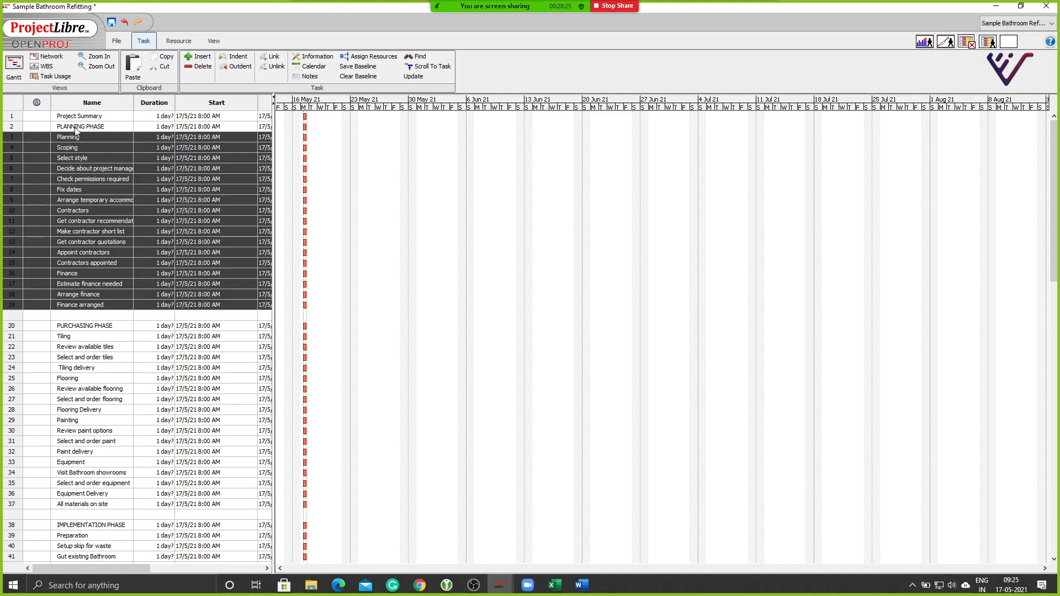
{"action": "left_click", "coordinate": [233, 57]}
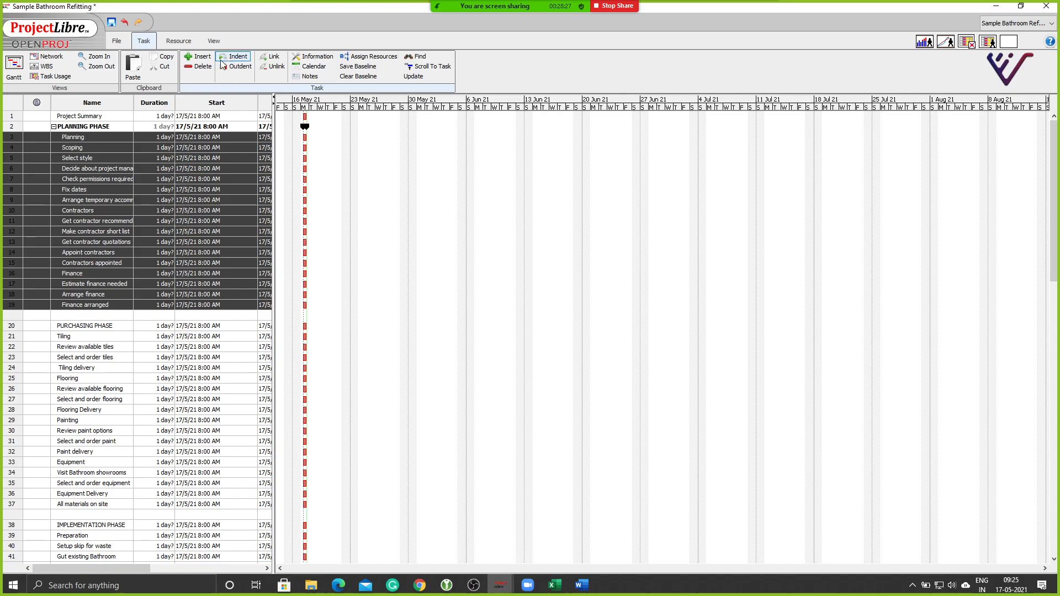
{"action": "left_click", "coordinate": [110, 168]}
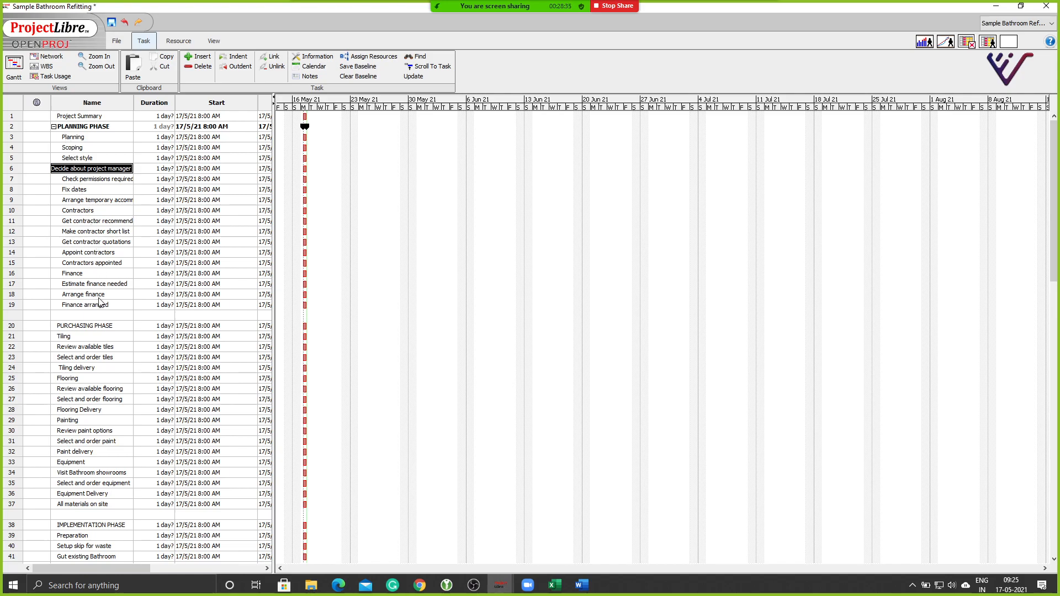
{"action": "left_click", "coordinate": [75, 317]}
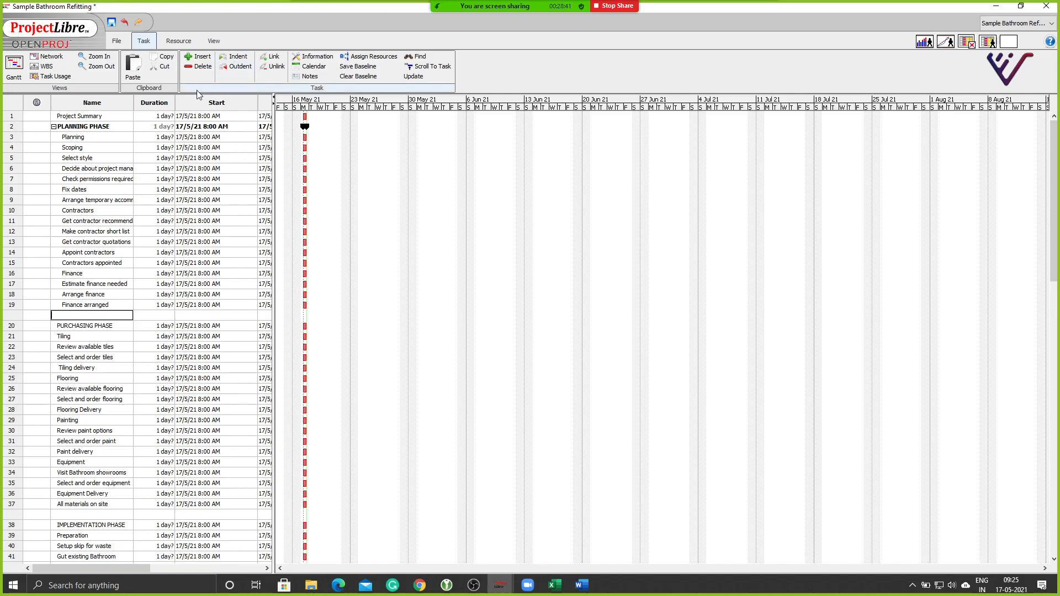
Collapse PLANNING PHASE, indent rows 21–37 (Tiling to All materials on site), then collapse PURCHASING PHASE.
{"action": "left_click", "coordinate": [54, 127]}
{"action": "left_click", "coordinate": [53, 127]}
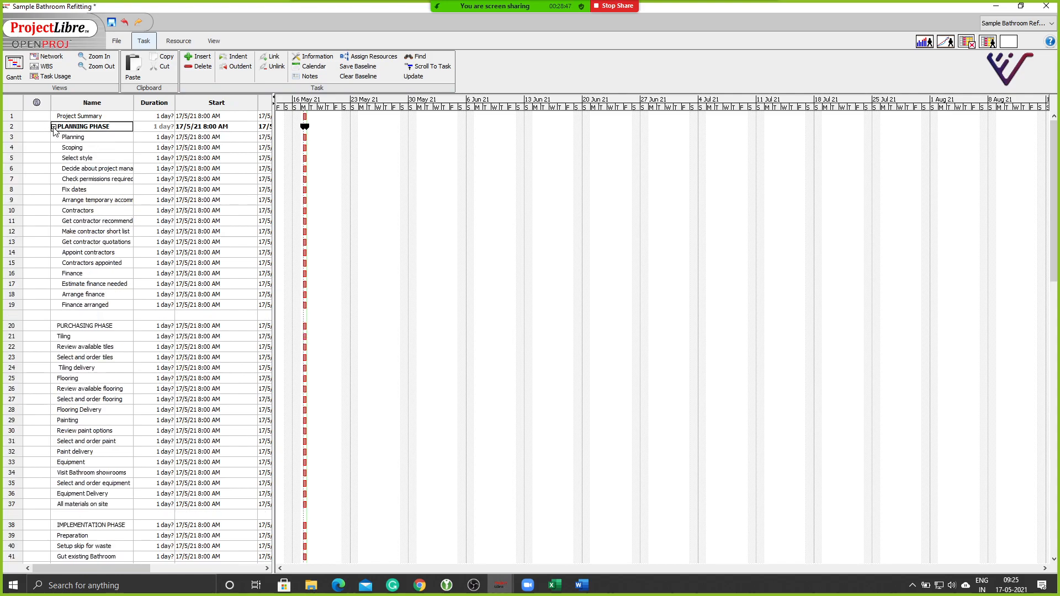
{"action": "left_click", "coordinate": [54, 127]}
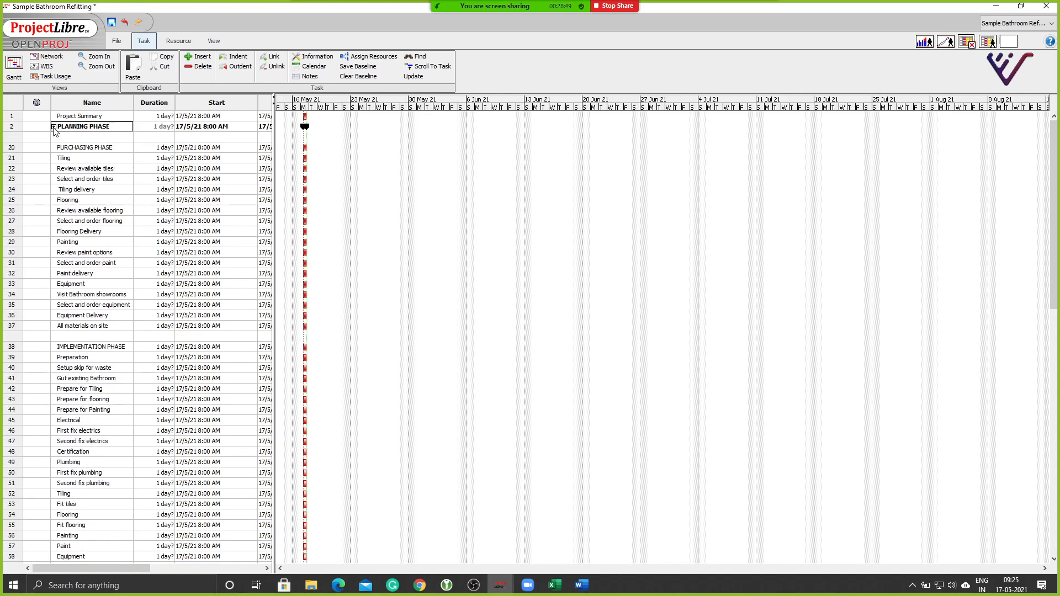
{"action": "left_click", "coordinate": [9, 160]}
{"action": "left_click", "coordinate": [14, 327], "text": "shift"}
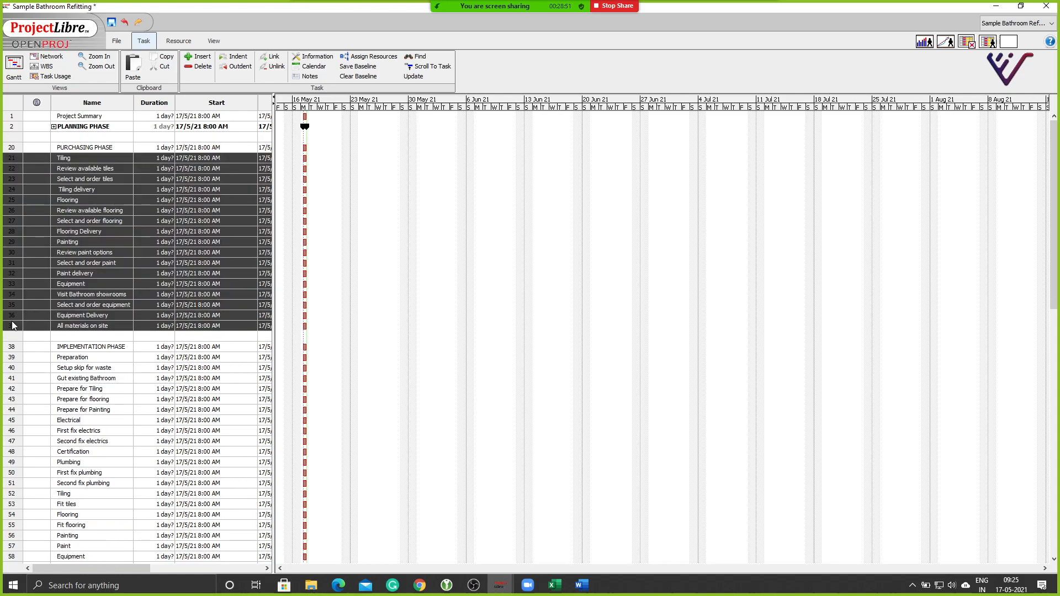
{"action": "left_click", "coordinate": [235, 56]}
{"action": "left_click", "coordinate": [53, 148]}
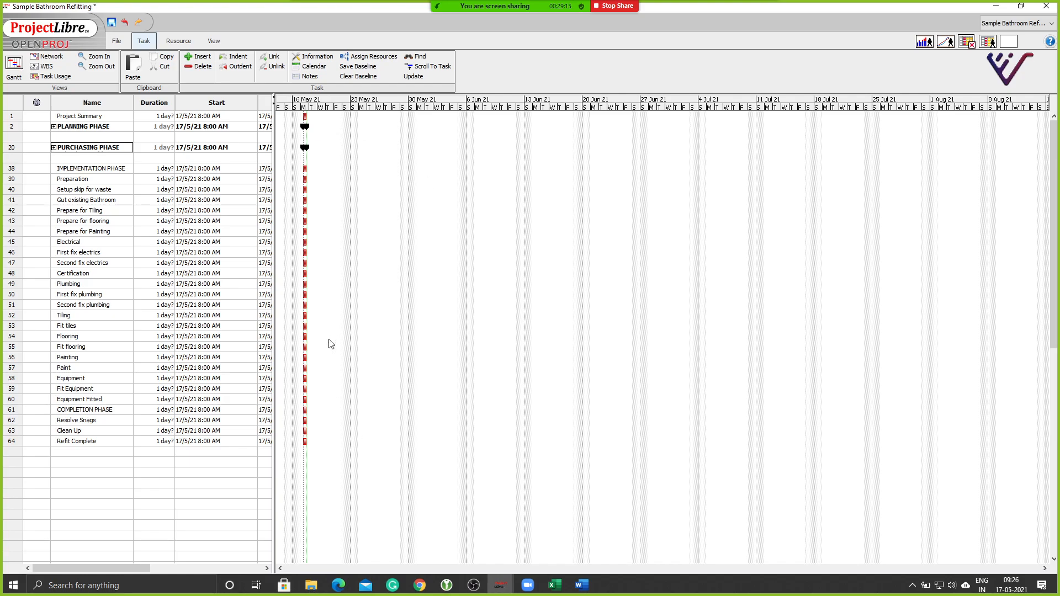
Insert a blank row above COMPLETION PHASE.
{"action": "left_click", "coordinate": [8, 409]}
{"action": "left_click", "coordinate": [202, 56]}
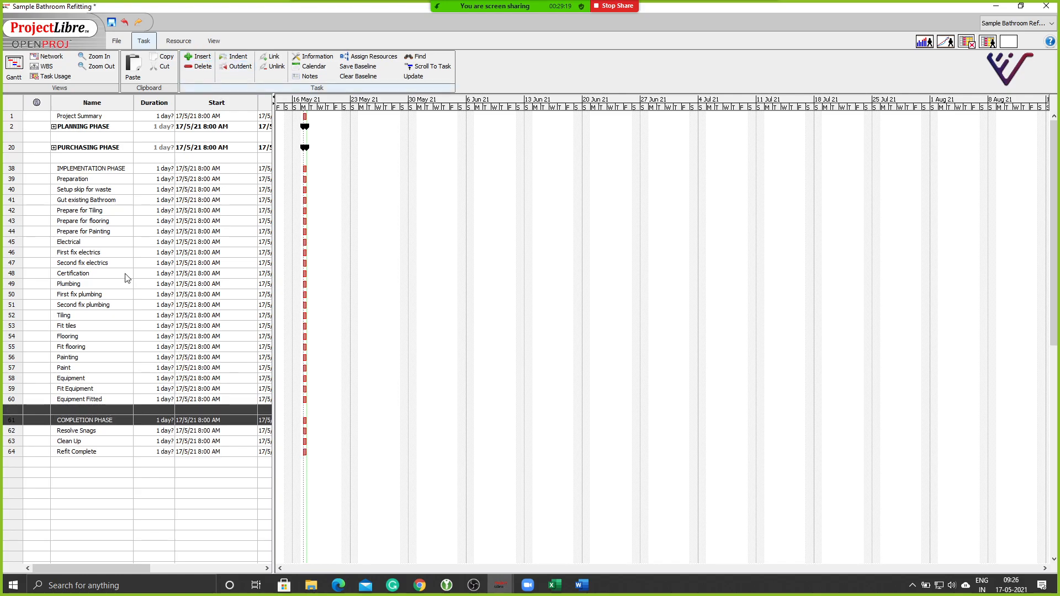
{"action": "left_click", "coordinate": [85, 472]}
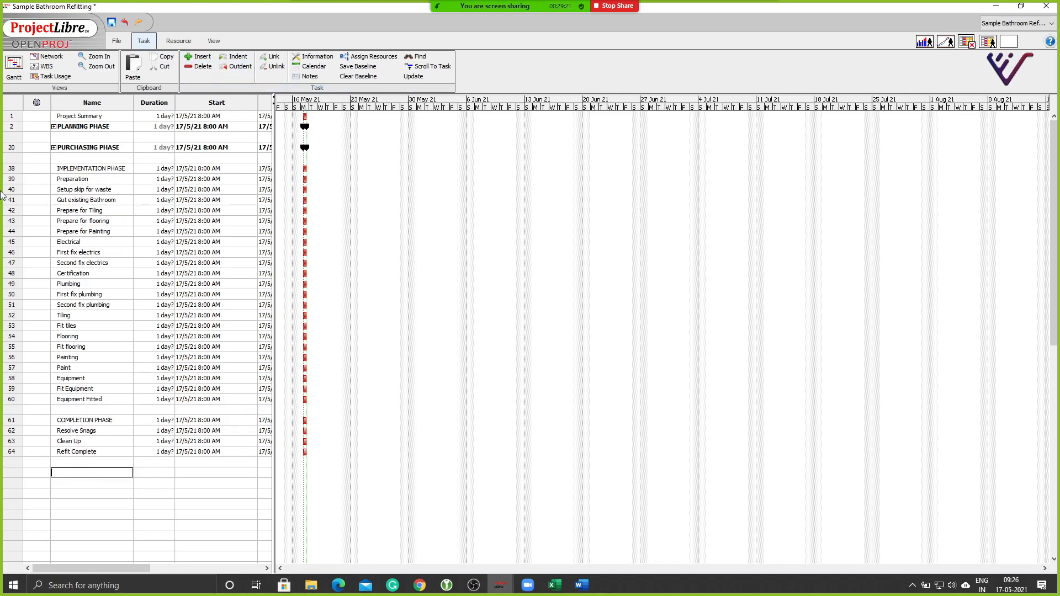
Indent Preparation through Equipment Fitted under IMPLEMENTATION PHASE and collapse it.
{"action": "left_click", "coordinate": [11, 179]}
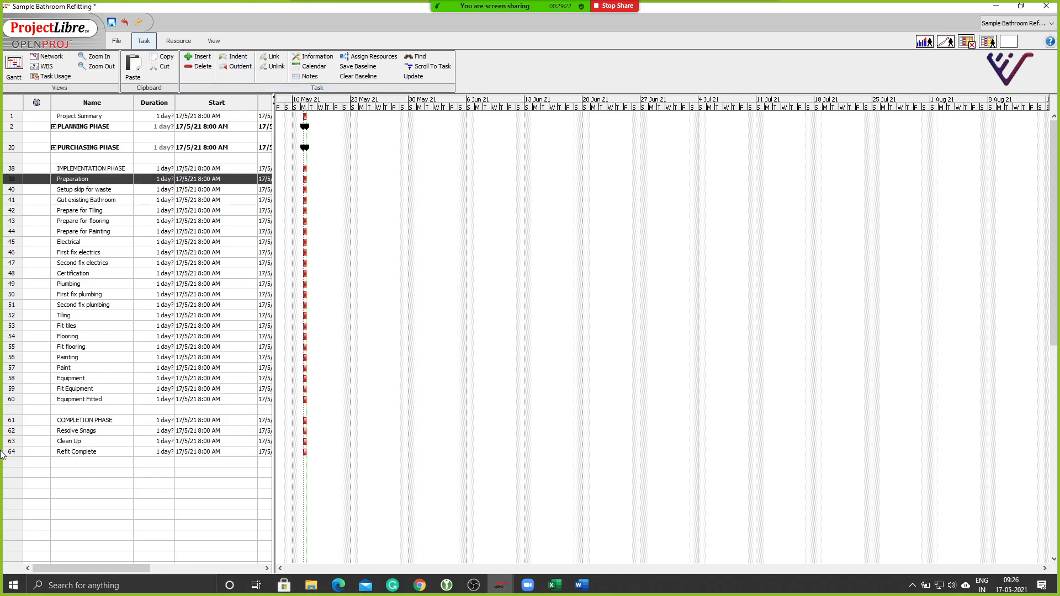
{"action": "left_click", "coordinate": [15, 405], "text": "shift"}
{"action": "left_click", "coordinate": [235, 56]}
{"action": "left_click", "coordinate": [53, 168]}
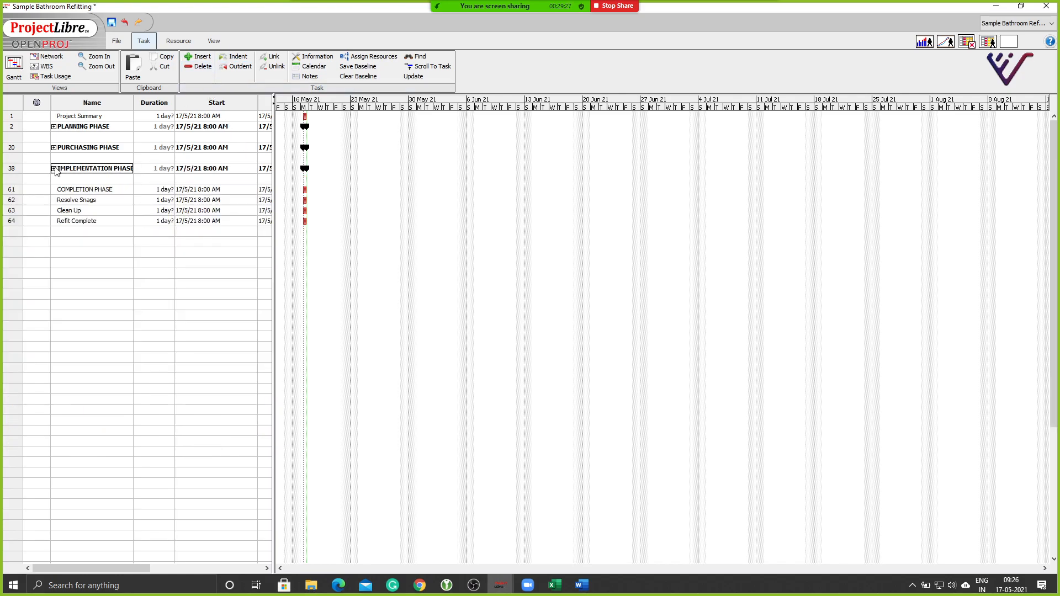
Indent Resolve Snags through Refit Complete under COMPLETION PHASE, collapse it, then reopen PLANNING PHASE.
{"action": "left_click", "coordinate": [16, 201]}
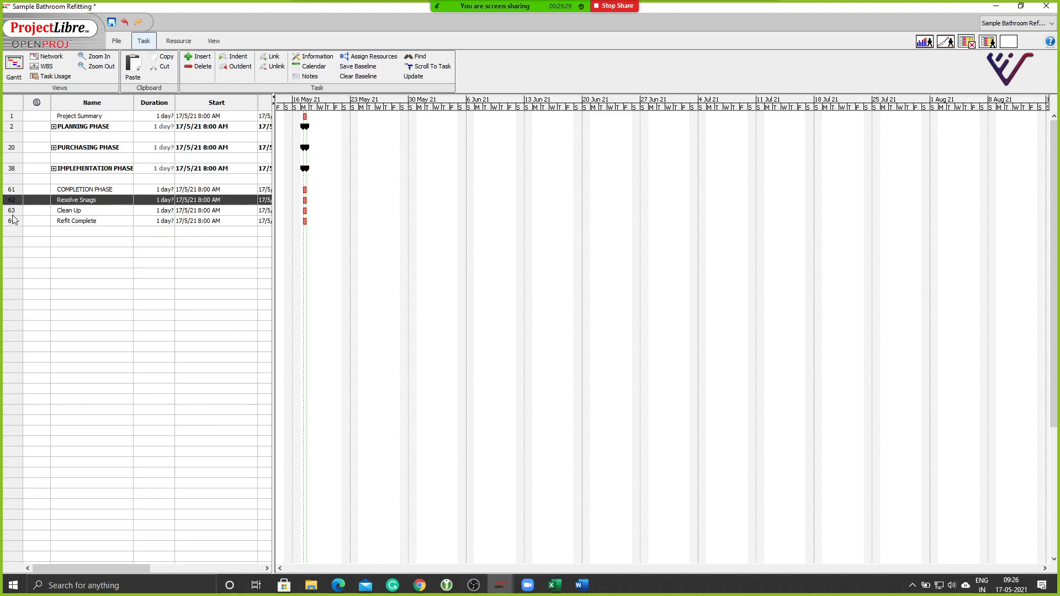
{"action": "left_click", "coordinate": [12, 222], "text": "shift"}
{"action": "left_click", "coordinate": [234, 56]}
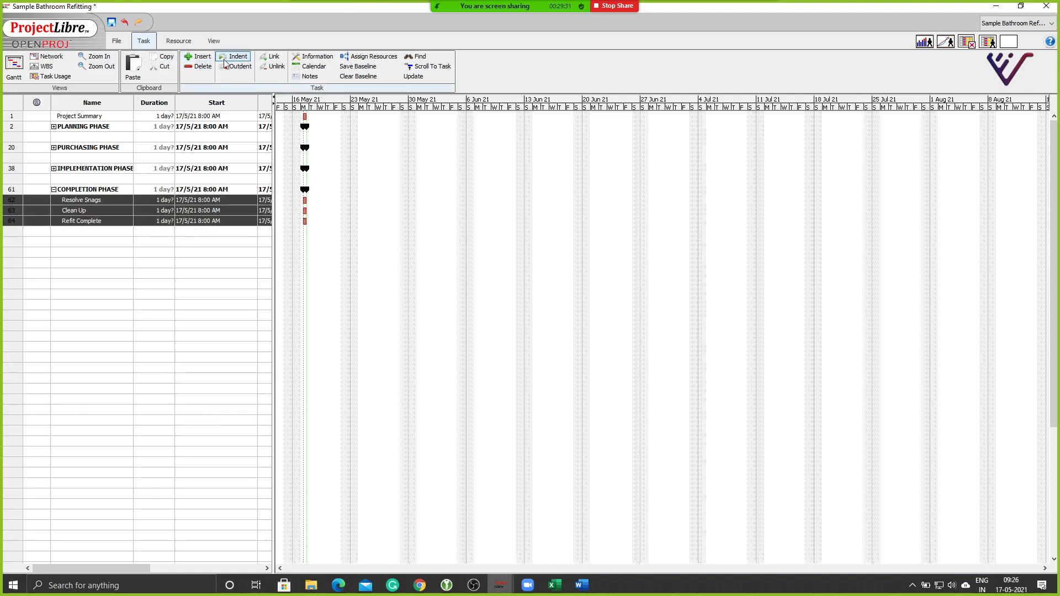
{"action": "left_click", "coordinate": [53, 189]}
{"action": "left_click", "coordinate": [88, 285]}
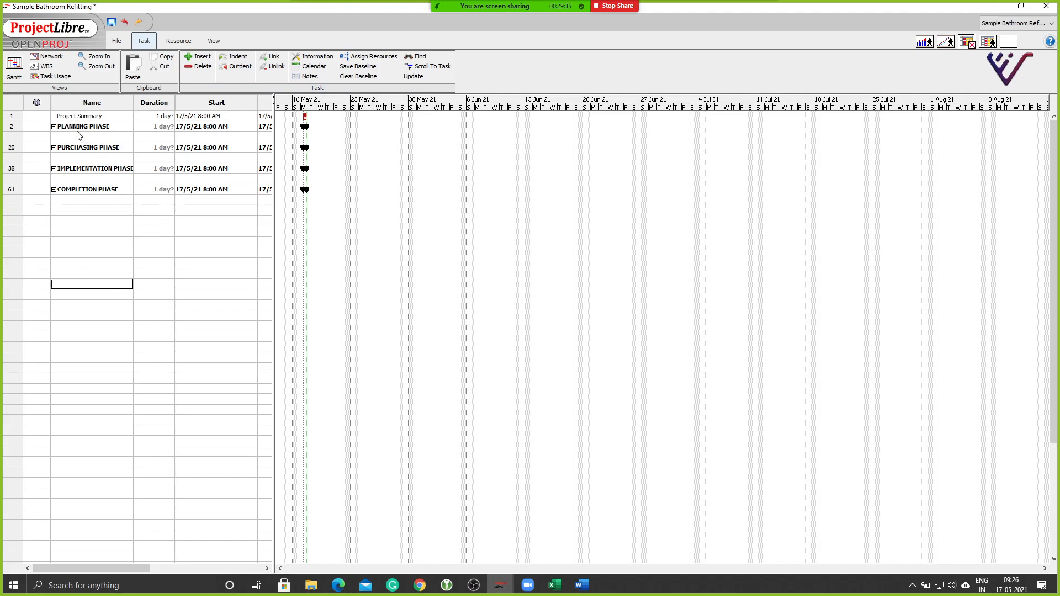
{"action": "left_click_drag", "start_coordinate": [10, 131], "coordinate": [5, 194]}
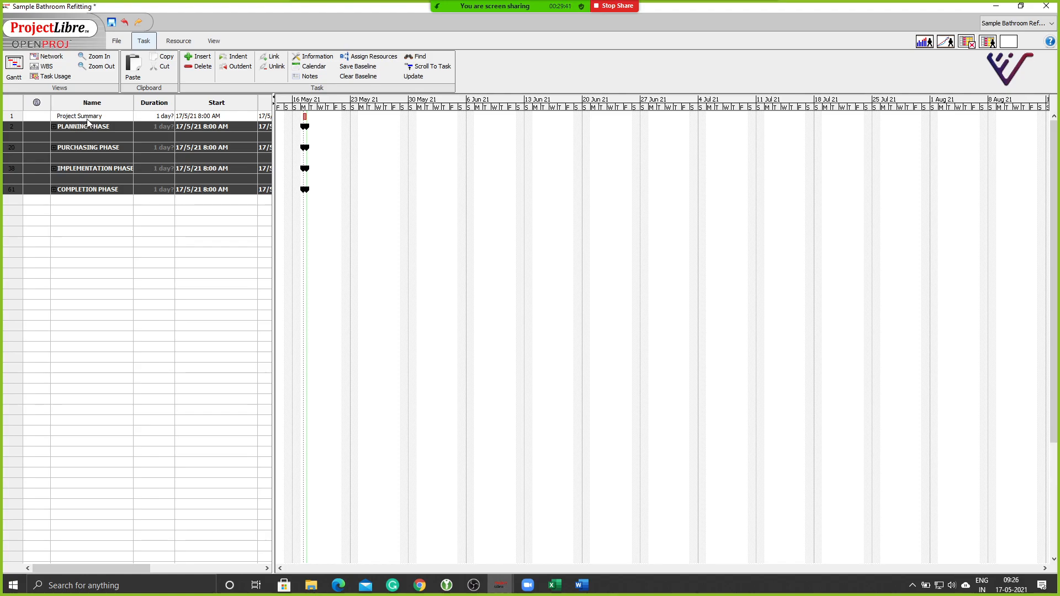
{"action": "left_click", "coordinate": [54, 126]}
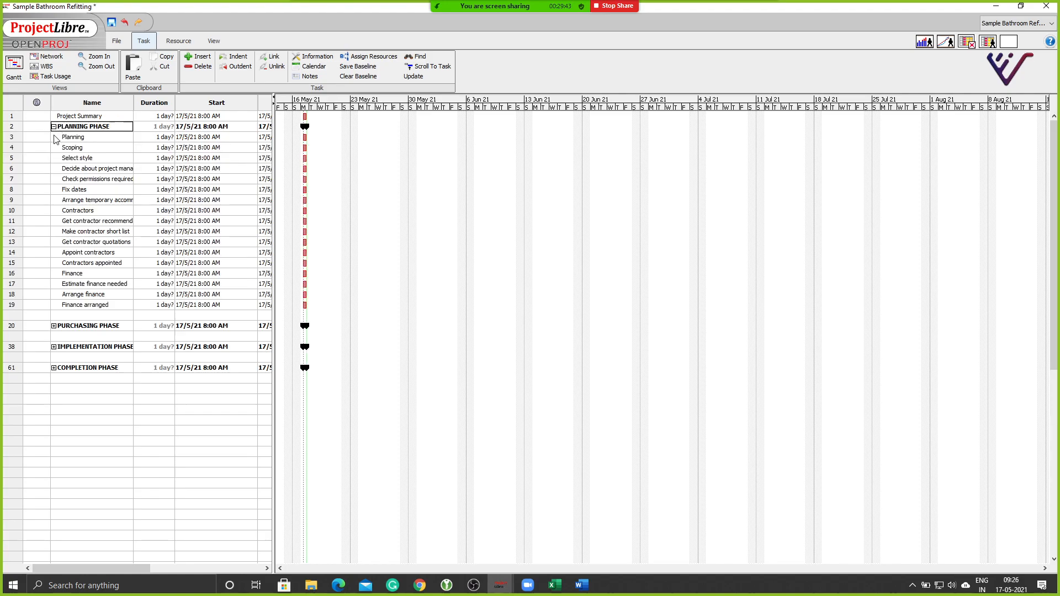
Indent all four phases, PLANNING through COMPLETION, under Project Summary.
{"action": "left_click", "coordinate": [12, 126]}
{"action": "left_click", "coordinate": [14, 378], "text": "shift"}
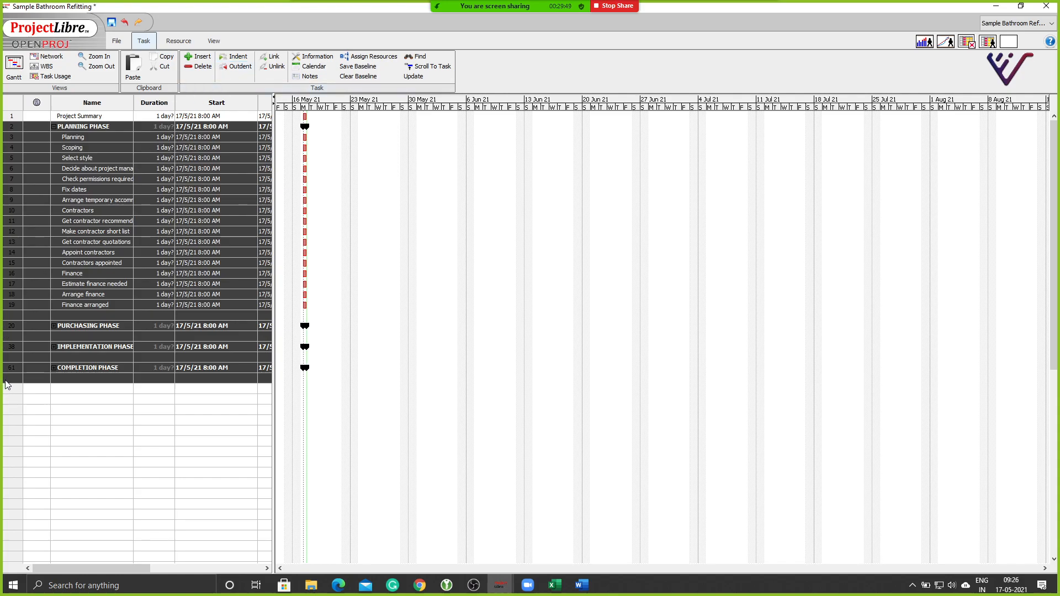
{"action": "left_click", "coordinate": [8, 380], "text": "ctrl"}
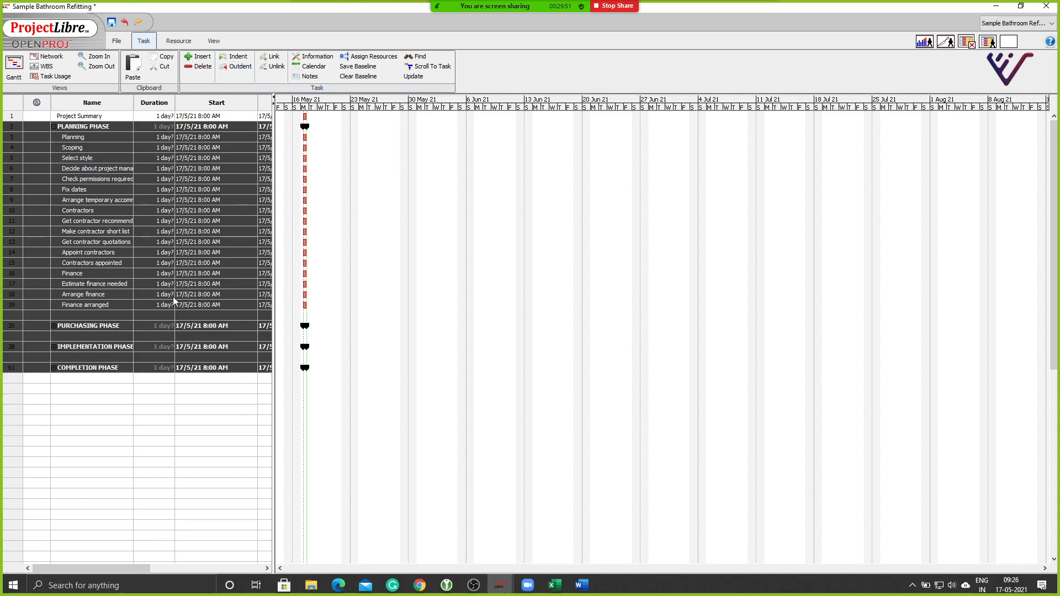
{"action": "left_click", "coordinate": [235, 59]}
{"action": "left_click", "coordinate": [90, 412]}
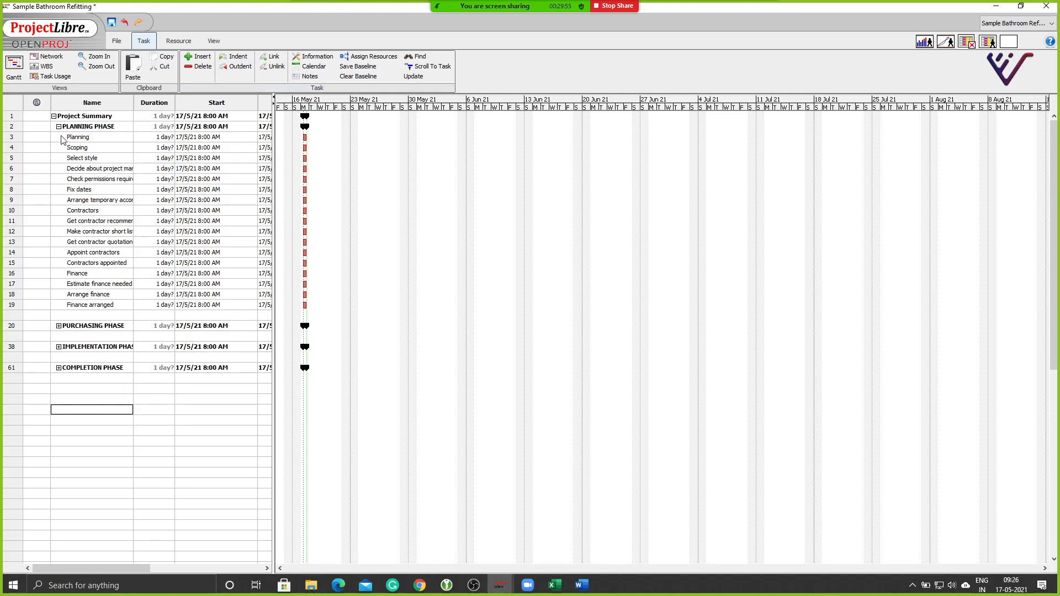
Collapse and re-expand Project Summary, then expand PURCHASING PHASE to list its tasks.
{"action": "left_click", "coordinate": [54, 116]}
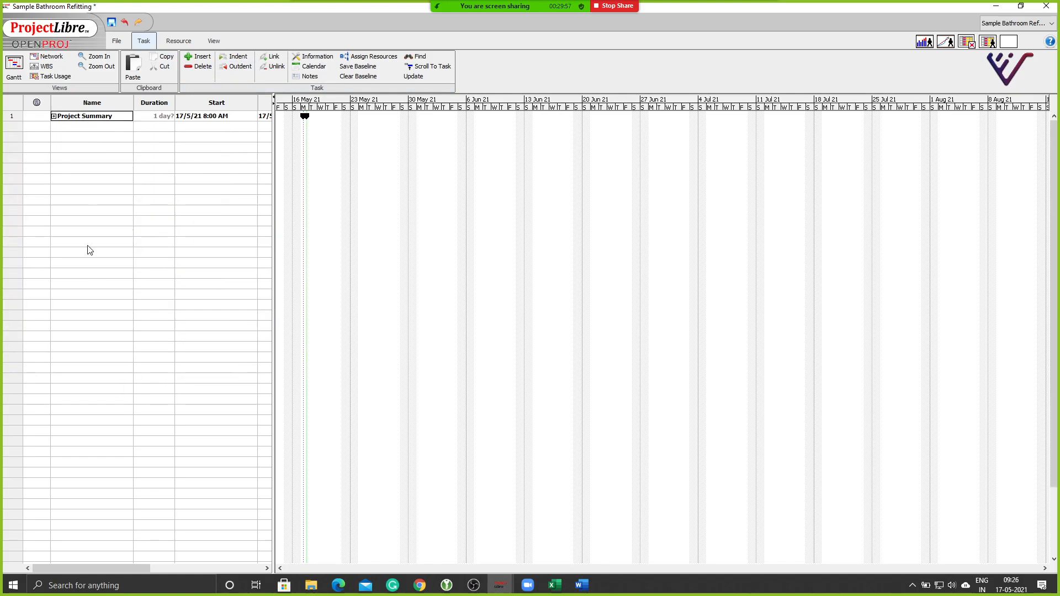
{"action": "left_click", "coordinate": [54, 117]}
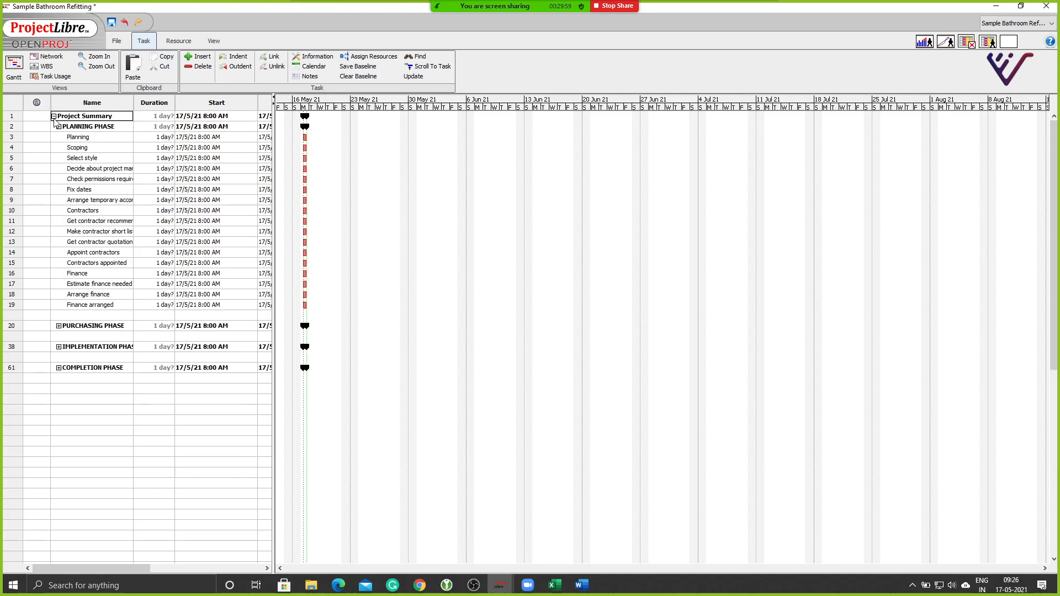
{"action": "left_click", "coordinate": [59, 326]}
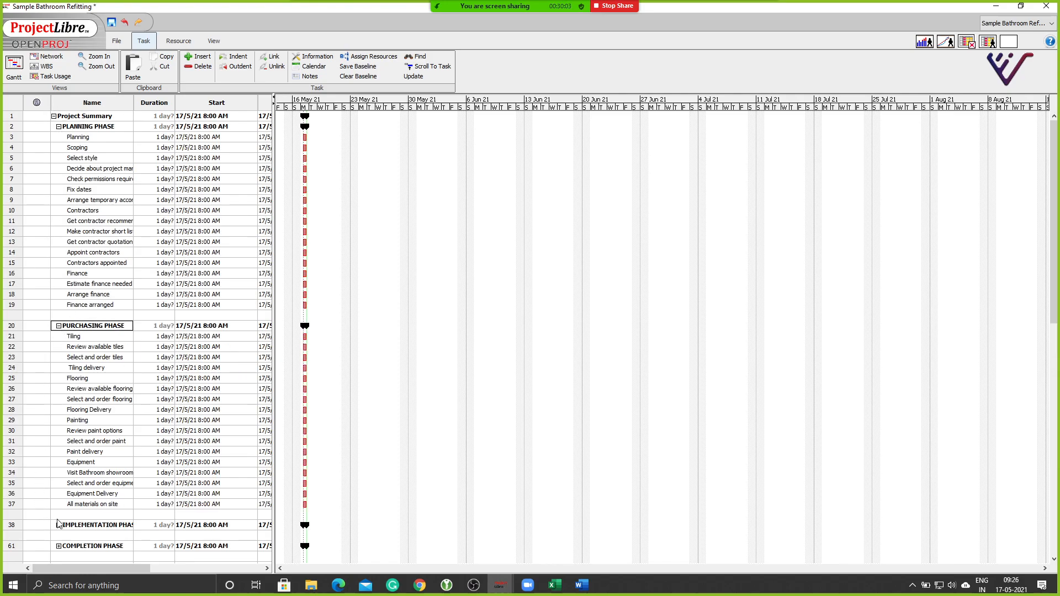
{"action": "scroll", "coordinate": [69, 368], "scroll_direction": "right", "scroll_amount": 3}
{"action": "scroll", "coordinate": [69, 369], "scroll_direction": "left", "scroll_amount": 3}
{"action": "scroll", "coordinate": [95, 337], "scroll_direction": "right", "scroll_amount": 3}
{"action": "scroll", "coordinate": [96, 337], "scroll_direction": "left", "scroll_amount": 3}
{"action": "left_click", "coordinate": [14, 550]}
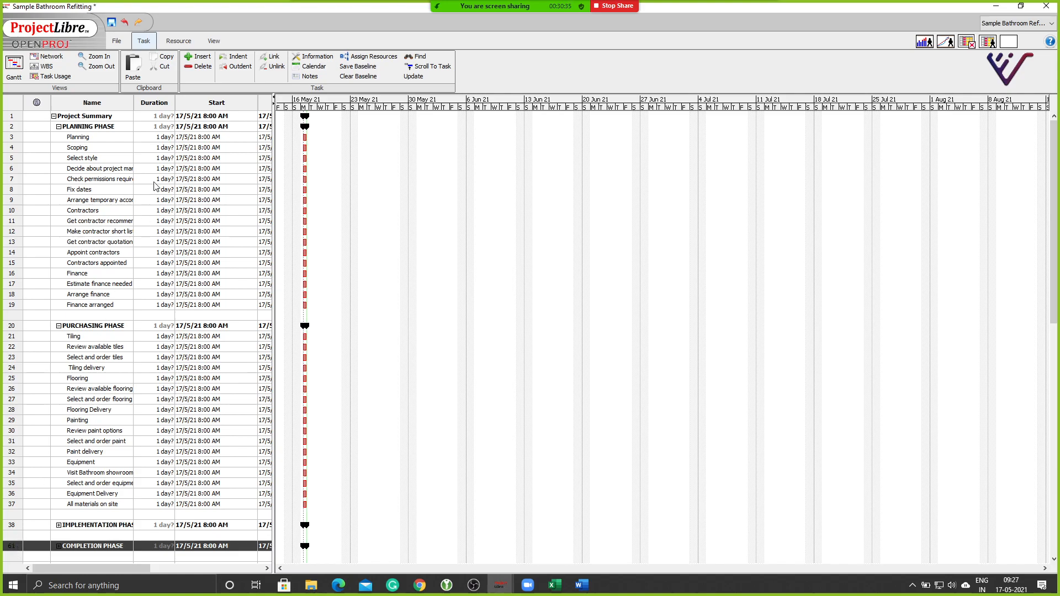
{"action": "left_click", "coordinate": [232, 67]}
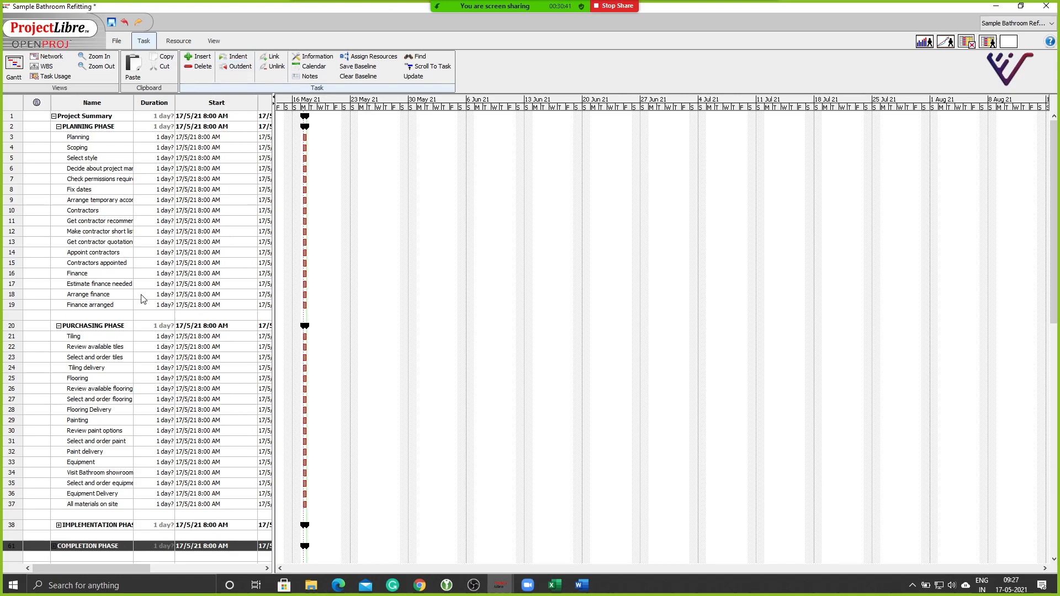
{"action": "left_click", "coordinate": [54, 116]}
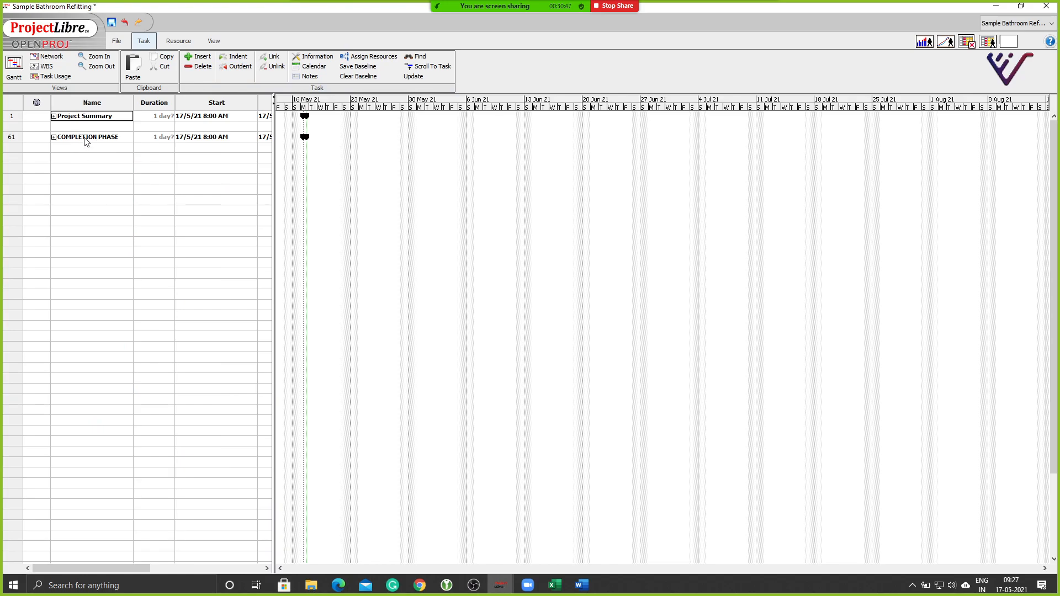
{"action": "left_click", "coordinate": [11, 137]}
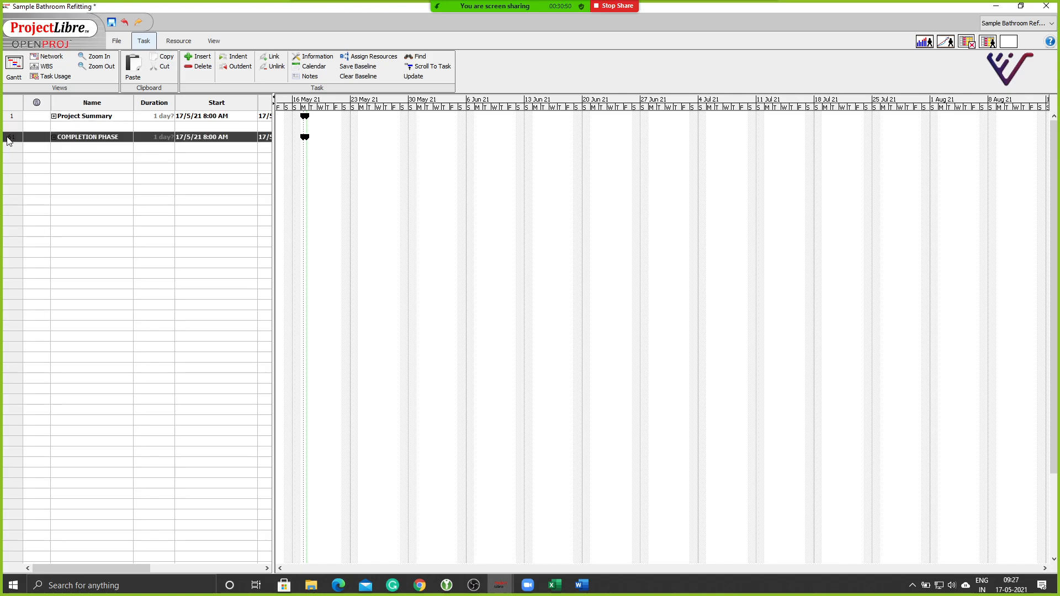
{"action": "left_click", "coordinate": [227, 58]}
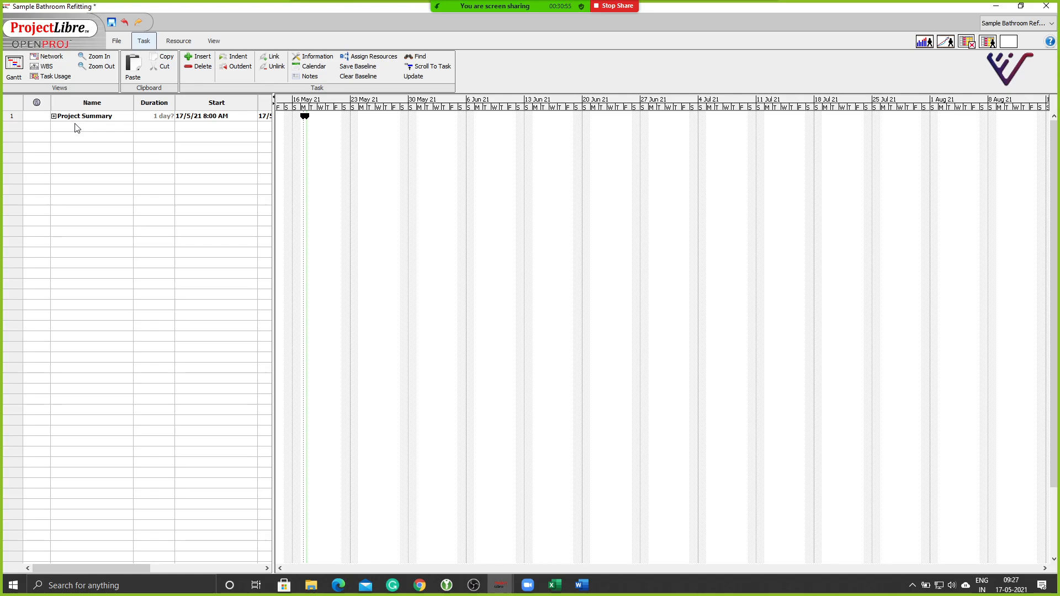
{"action": "left_click", "coordinate": [54, 116]}
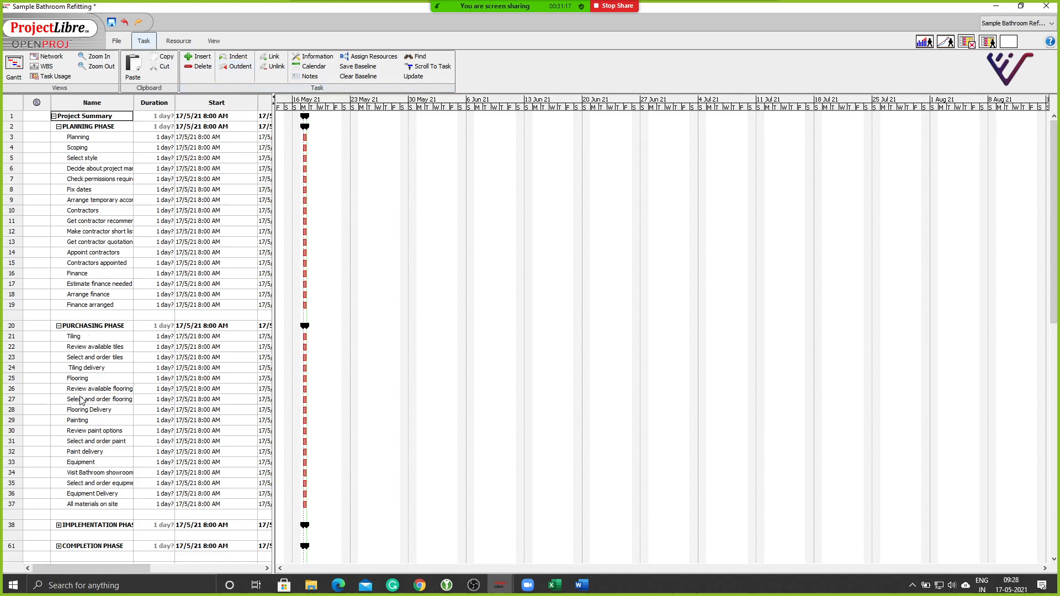
Cut the Contractors task from row 10 of PLANNING PHASE.
{"action": "left_click", "coordinate": [11, 358]}
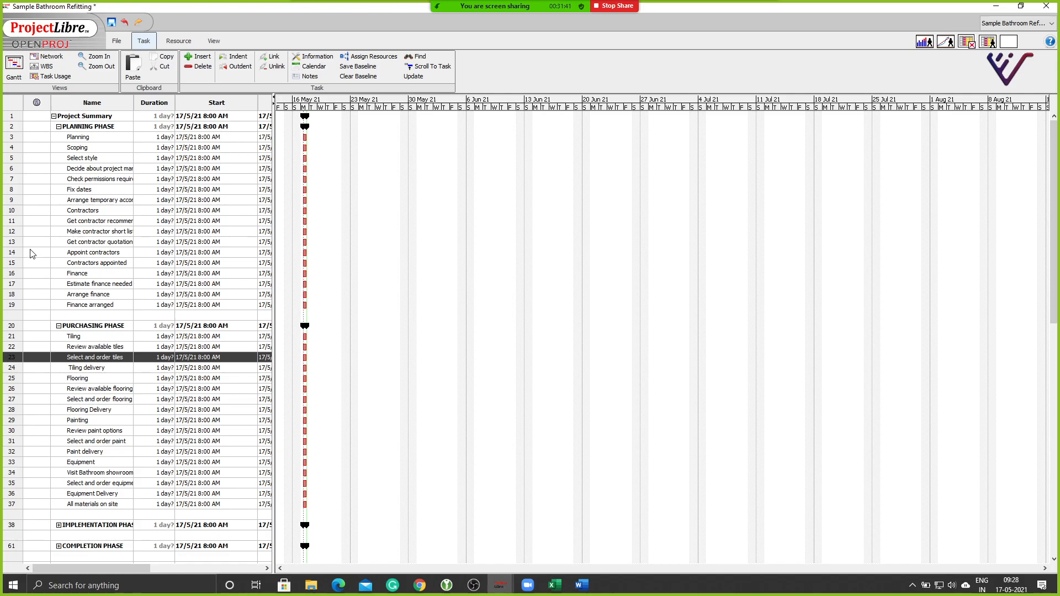
{"action": "left_click", "coordinate": [9, 213]}
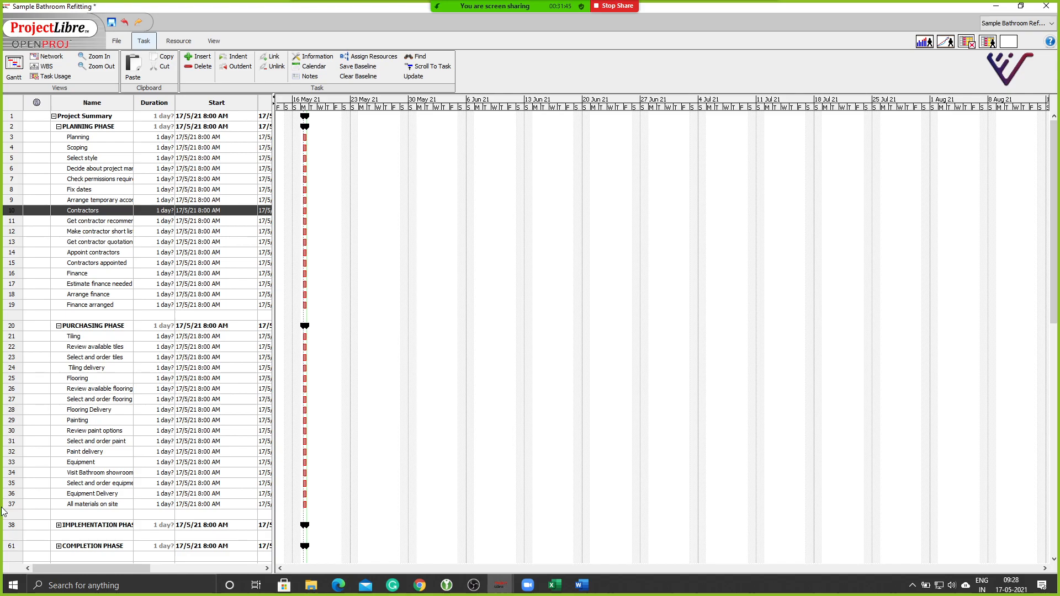
{"action": "right_click", "coordinate": [9, 211]}
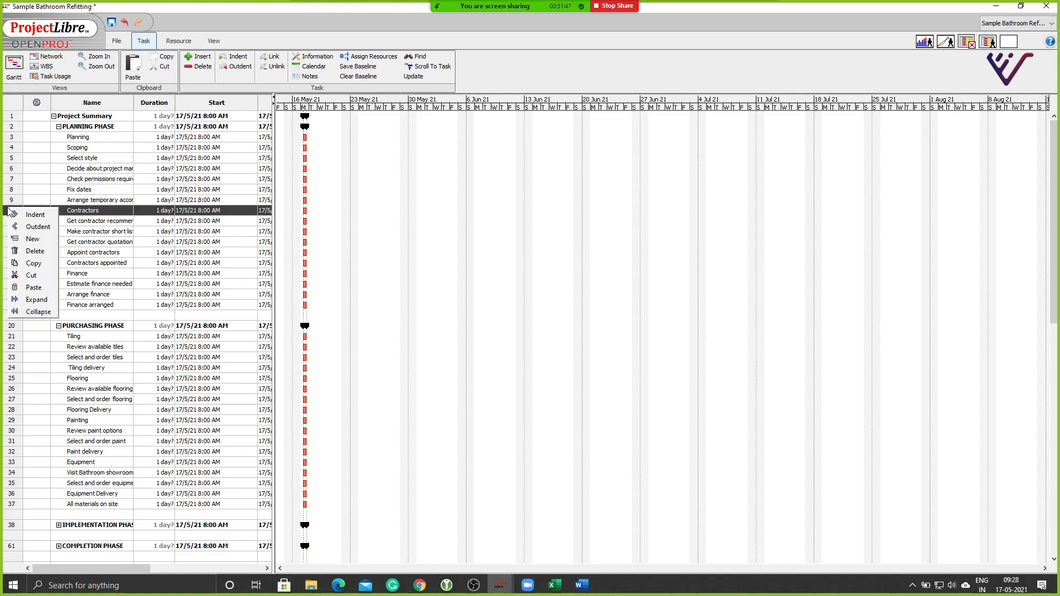
{"action": "left_click", "coordinate": [38, 279]}
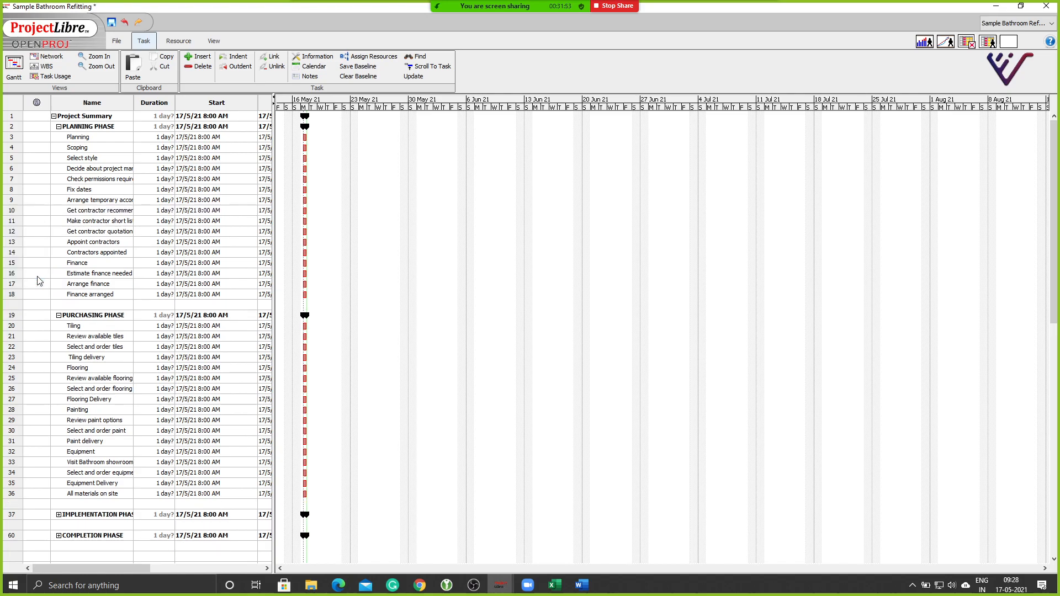
Paste Contractors above Painting, then undo that paste.
{"action": "left_click", "coordinate": [7, 411]}
{"action": "right_click", "coordinate": [8, 410]}
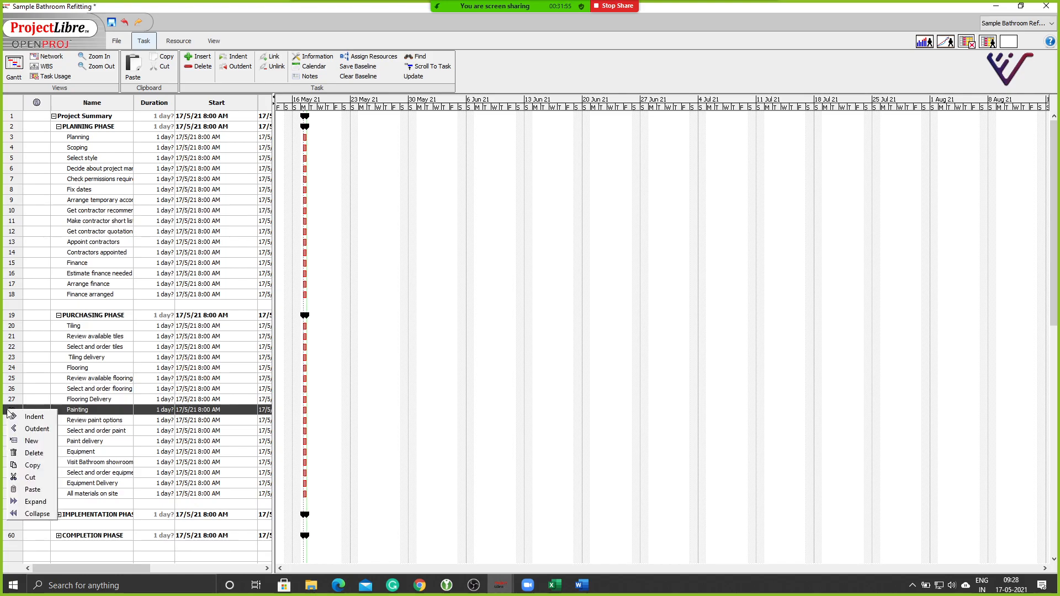
{"action": "left_click", "coordinate": [33, 490]}
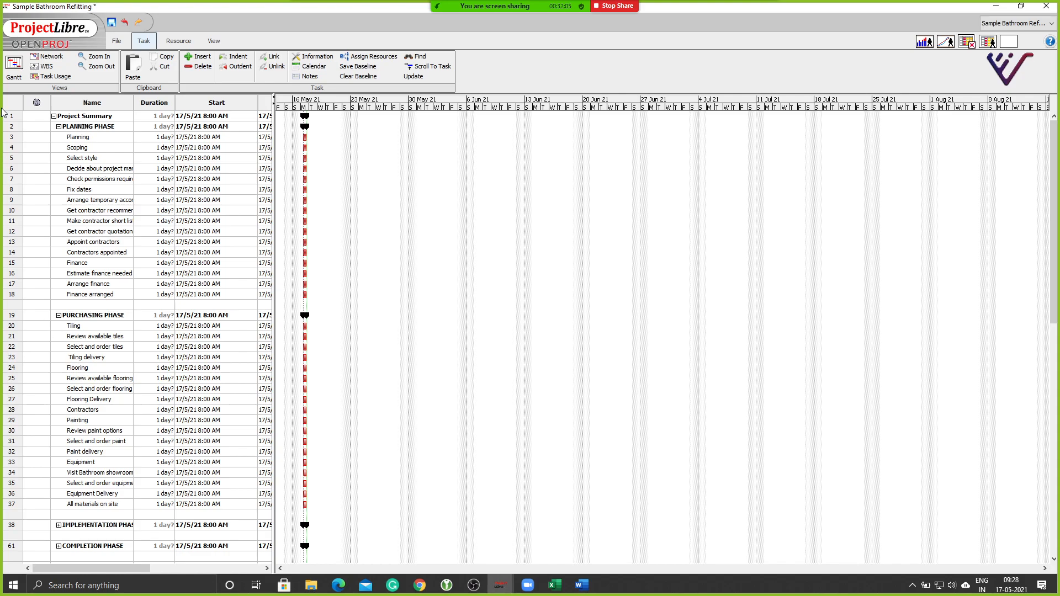
{"action": "left_click", "coordinate": [126, 22]}
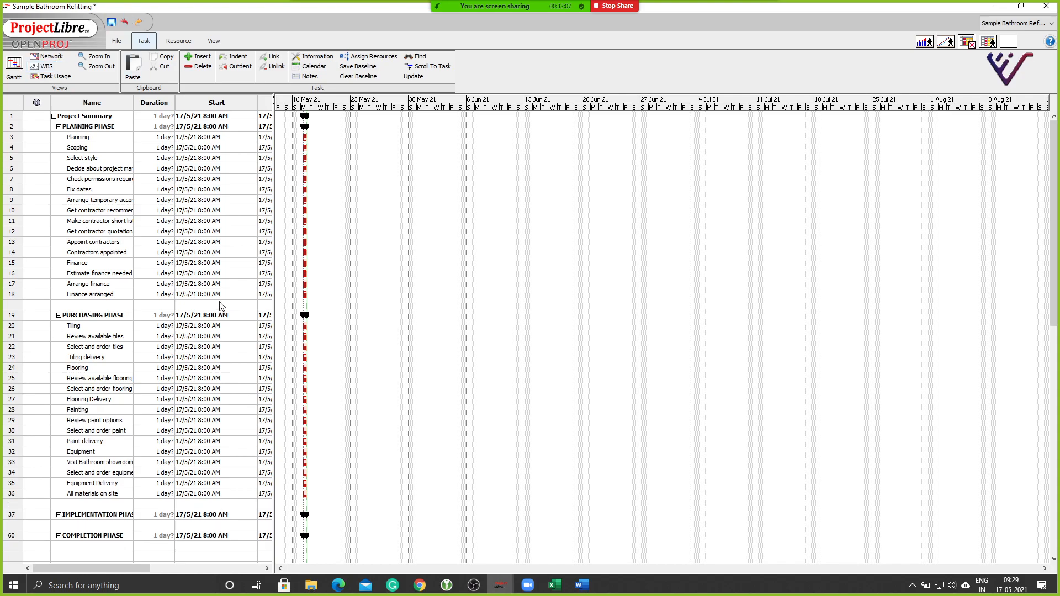
Undo the cut to restore Contractors at row 10, and widen the task table to show Finish and Predecessors.
{"action": "left_click", "coordinate": [124, 23]}
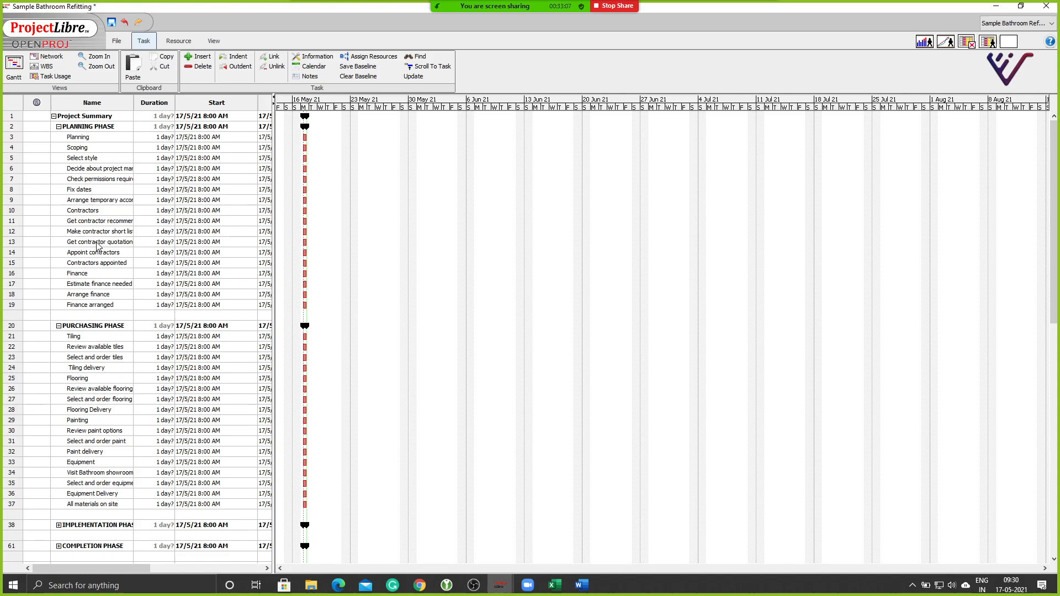
{"action": "left_click_drag", "start_coordinate": [128, 567], "coordinate": [256, 580]}
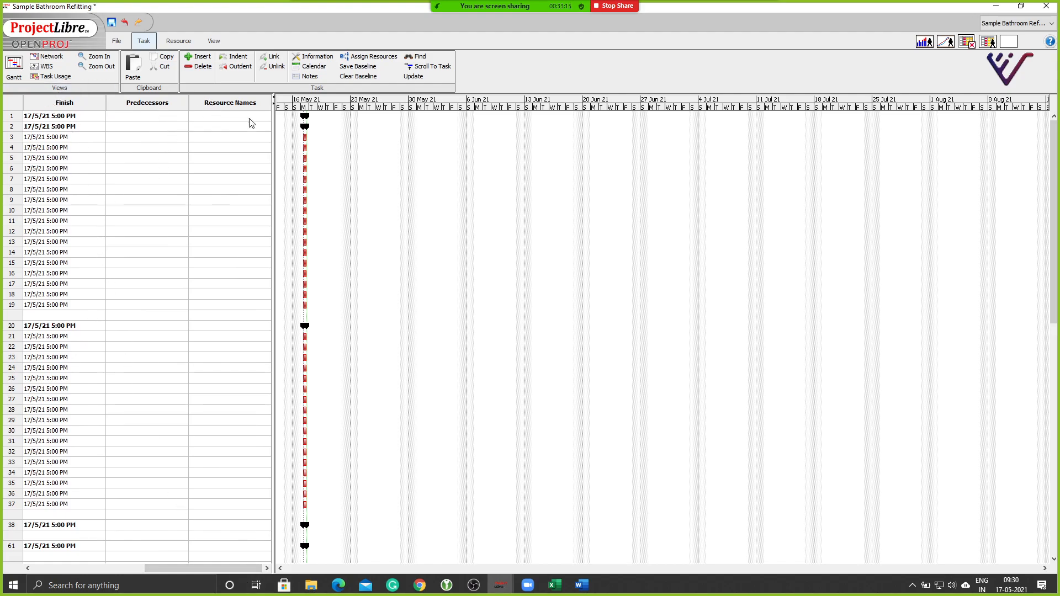
{"action": "left_click_drag", "start_coordinate": [273, 127], "coordinate": [458, 116]}
{"action": "left_click_drag", "start_coordinate": [140, 568], "coordinate": [38, 568]}
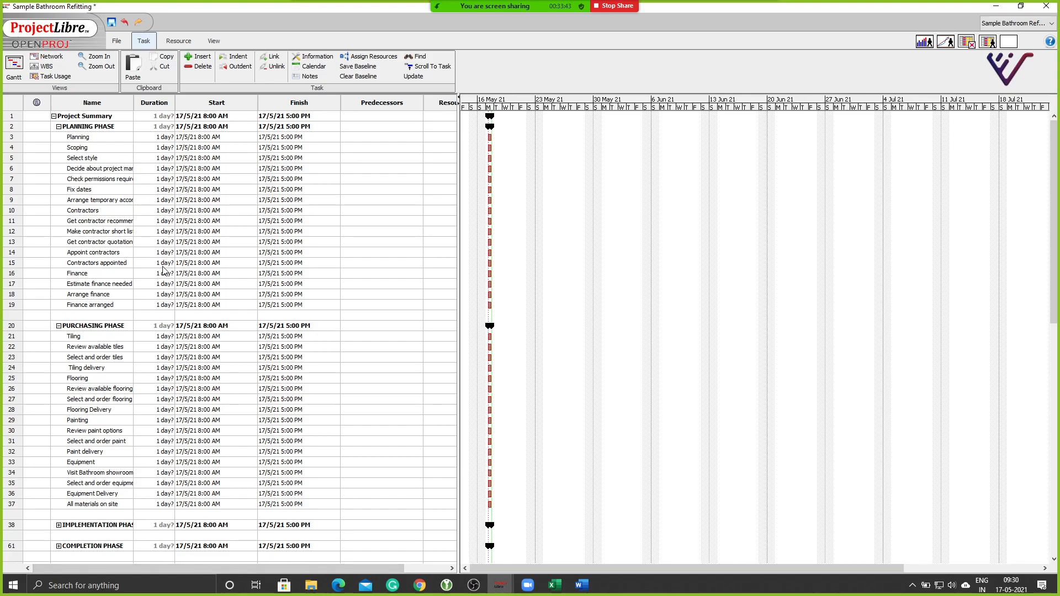
Copy the planning durations in Excel cells C3:C19, then return to ProjectLibre.
{"action": "left_click", "coordinate": [556, 586]}
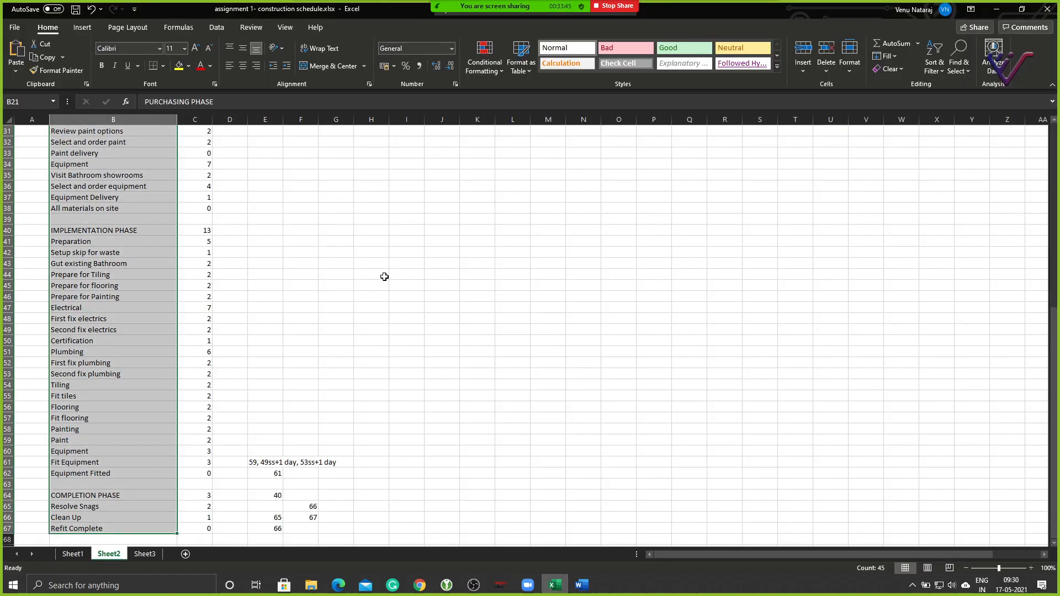
{"action": "scroll", "coordinate": [265, 220], "scroll_direction": "up", "scroll_amount": 10}
{"action": "left_click", "coordinate": [269, 212]}
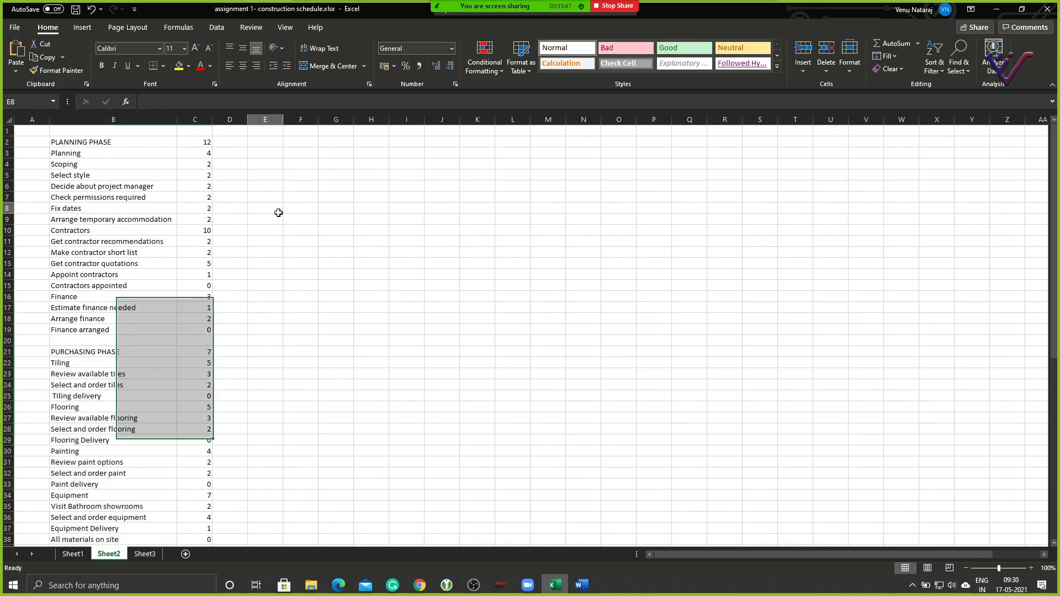
{"action": "left_click_drag", "start_coordinate": [207, 155], "coordinate": [210, 333]}
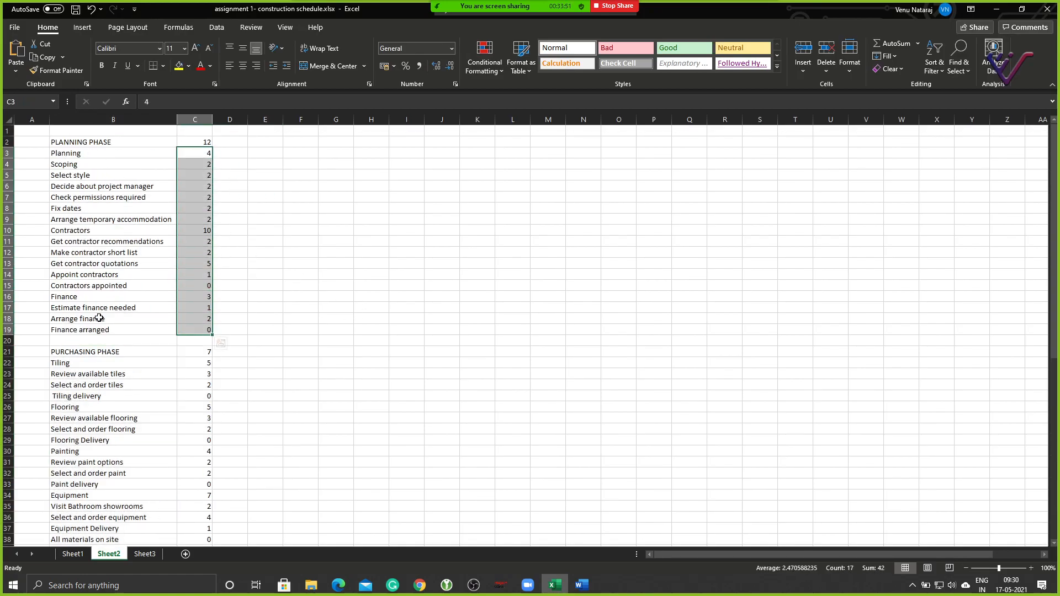
{"action": "key", "text": "ctrl+c"}
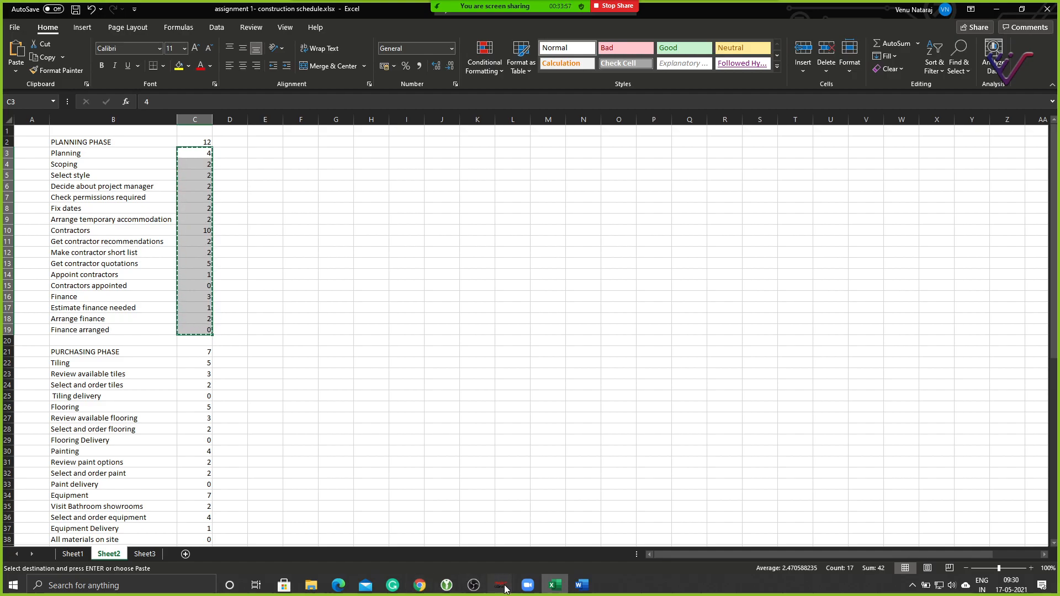
{"action": "mouse_move", "coordinate": [501, 585]}
{"action": "left_click", "coordinate": [282, 531]}
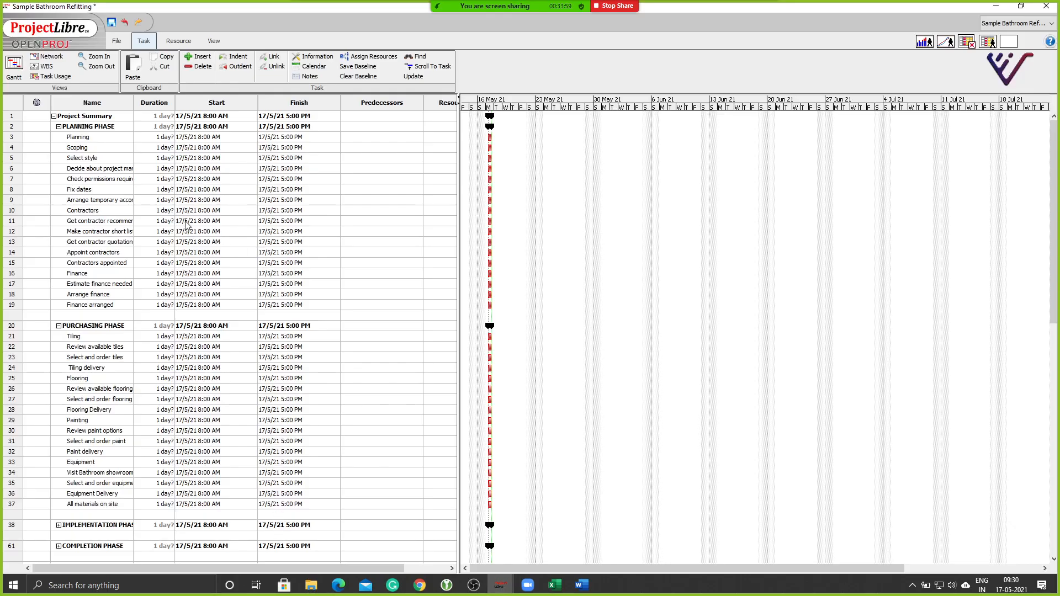
Paste the Excel durations into rows 3–19 starting at Planning's Duration cell, and widen the Duration column.
{"action": "left_click", "coordinate": [145, 130]}
{"action": "double_click", "coordinate": [148, 138]}
{"action": "key", "text": "ctrl+v"}
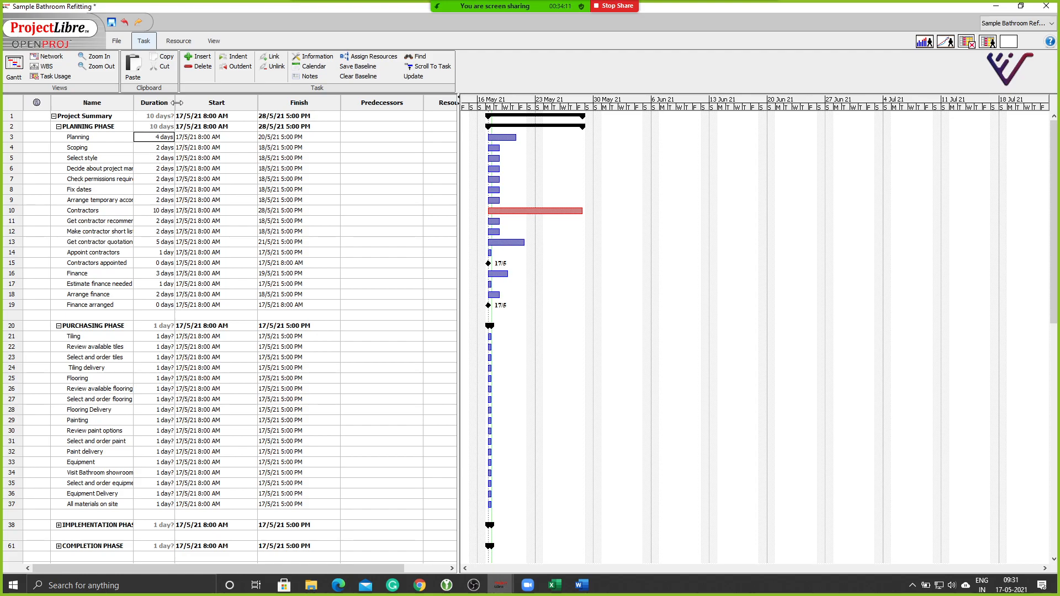
{"action": "left_click_drag", "start_coordinate": [175, 103], "coordinate": [191, 102]}
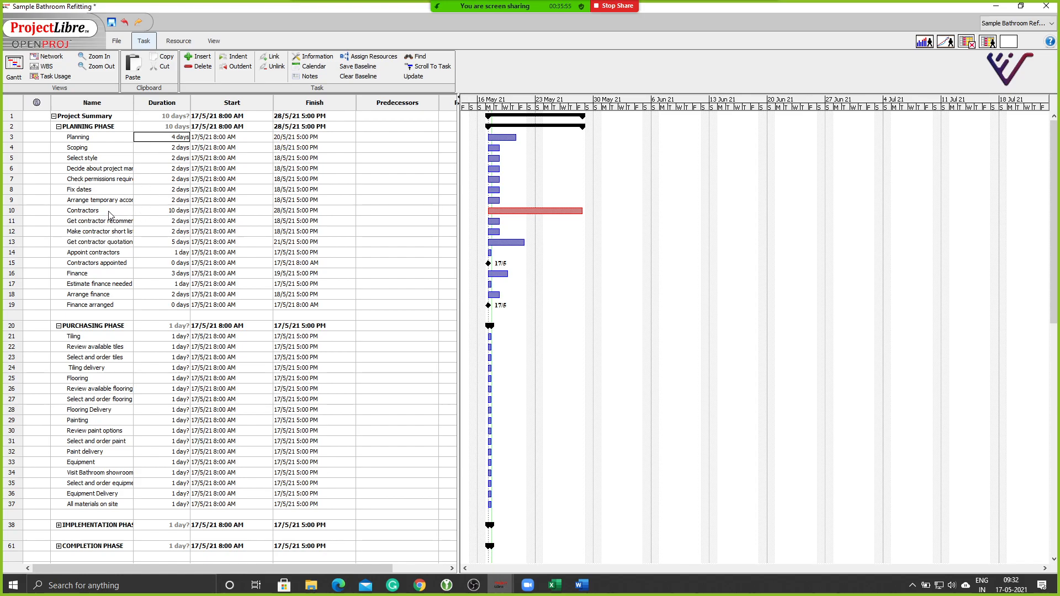
Enter a 5-day duration for the Tiling task.
{"action": "double_click", "coordinate": [151, 213]}
{"action": "left_click", "coordinate": [11, 137]}
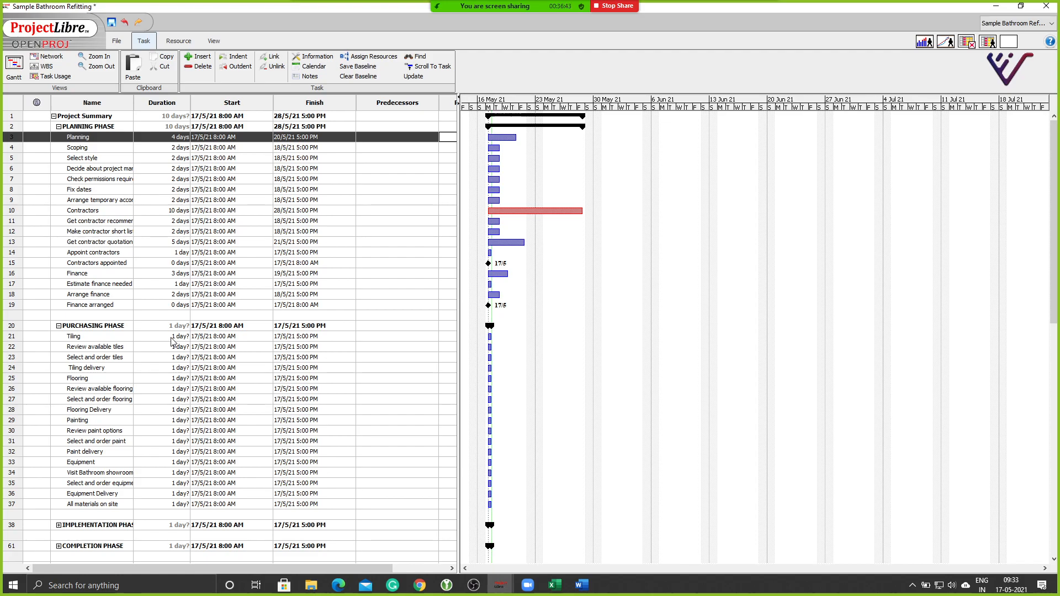
{"action": "double_click", "coordinate": [172, 339]}
{"action": "type", "text": "5"}
{"action": "key", "text": "Return"}
{"action": "double_click", "coordinate": [171, 338]}
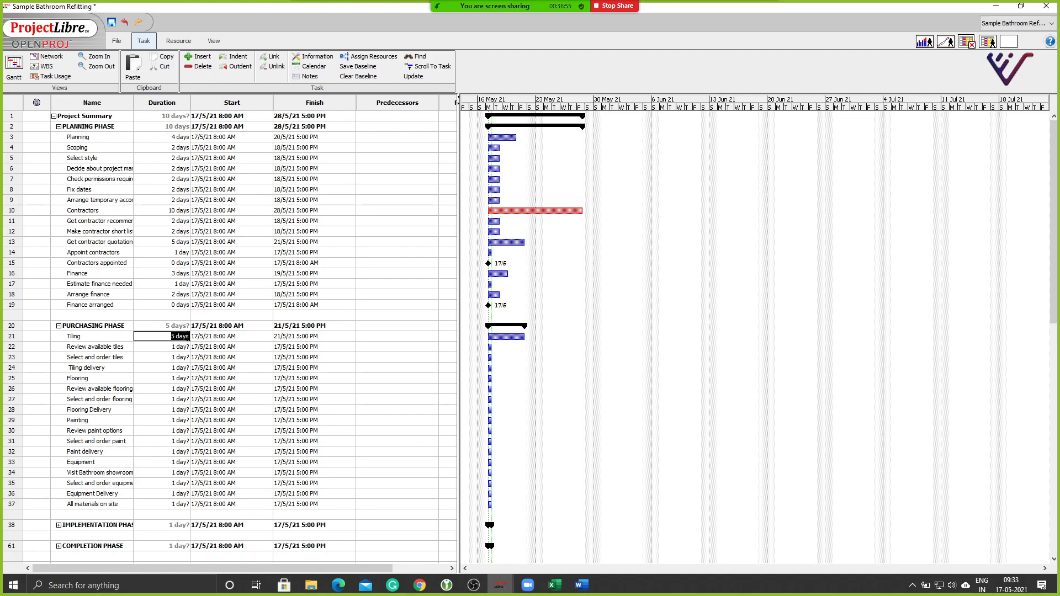
In Tiling's Task Information, toggle Estimated off so the 5-day duration is firm.
{"action": "left_click", "coordinate": [10, 338]}
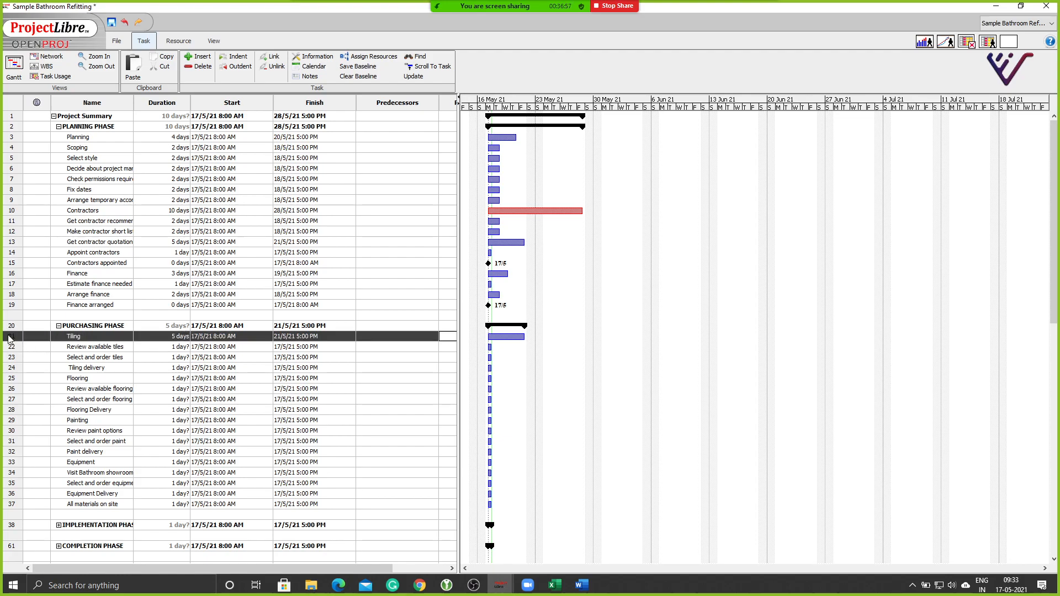
{"action": "double_click", "coordinate": [10, 338]}
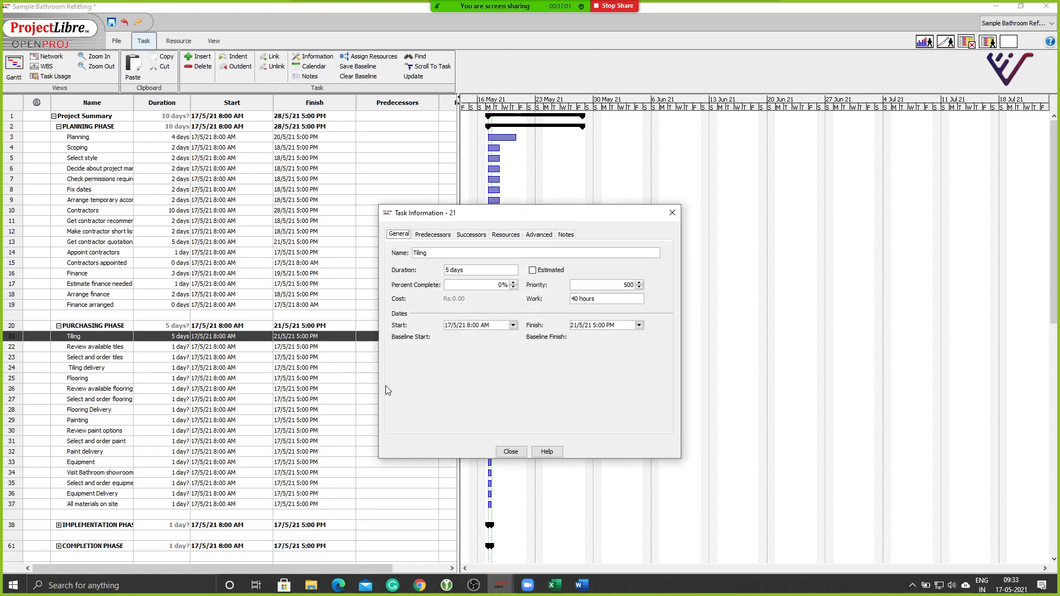
{"action": "left_click", "coordinate": [510, 452]}
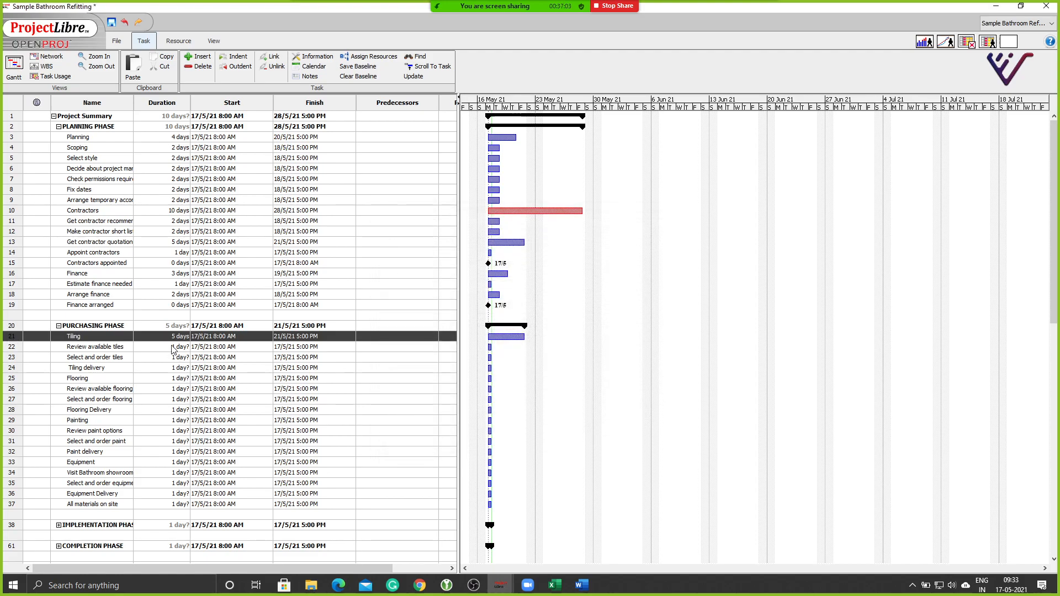
{"action": "double_click", "coordinate": [12, 341]}
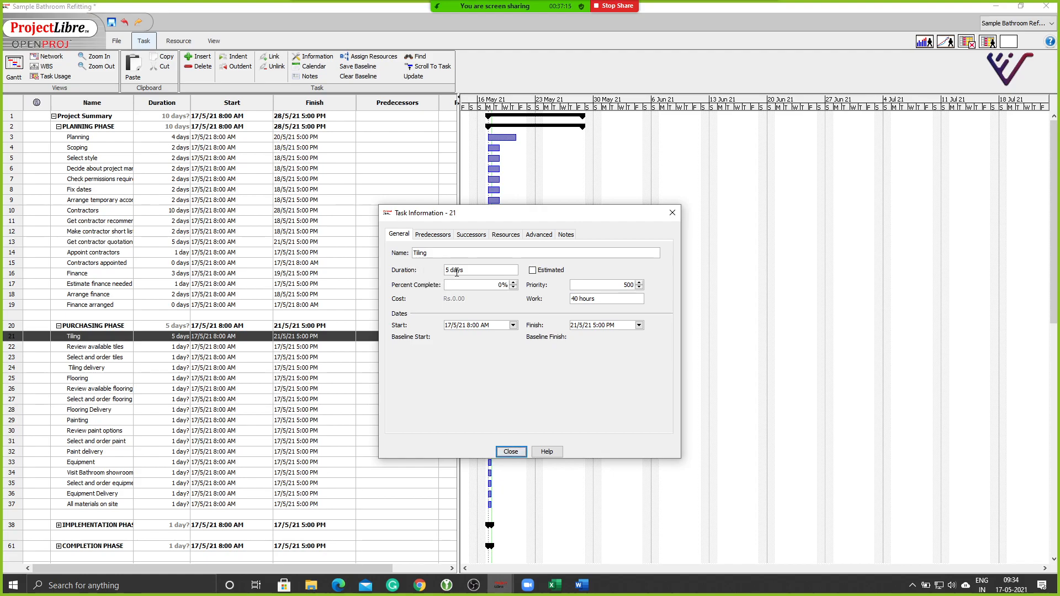
{"action": "left_click", "coordinate": [456, 270]}
{"action": "left_click", "coordinate": [536, 273]}
{"action": "left_click", "coordinate": [532, 270]}
{"action": "left_click", "coordinate": [511, 451]}
Try Tiling durations of 1.5 days and then 0.5 days.
{"action": "left_click", "coordinate": [172, 375]}
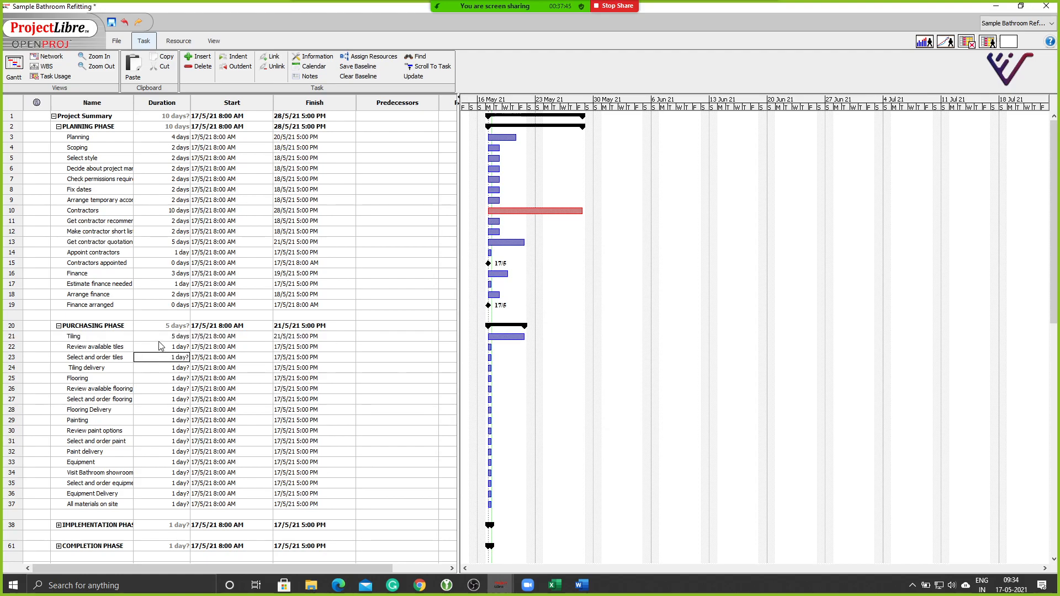
{"action": "left_click", "coordinate": [164, 328]}
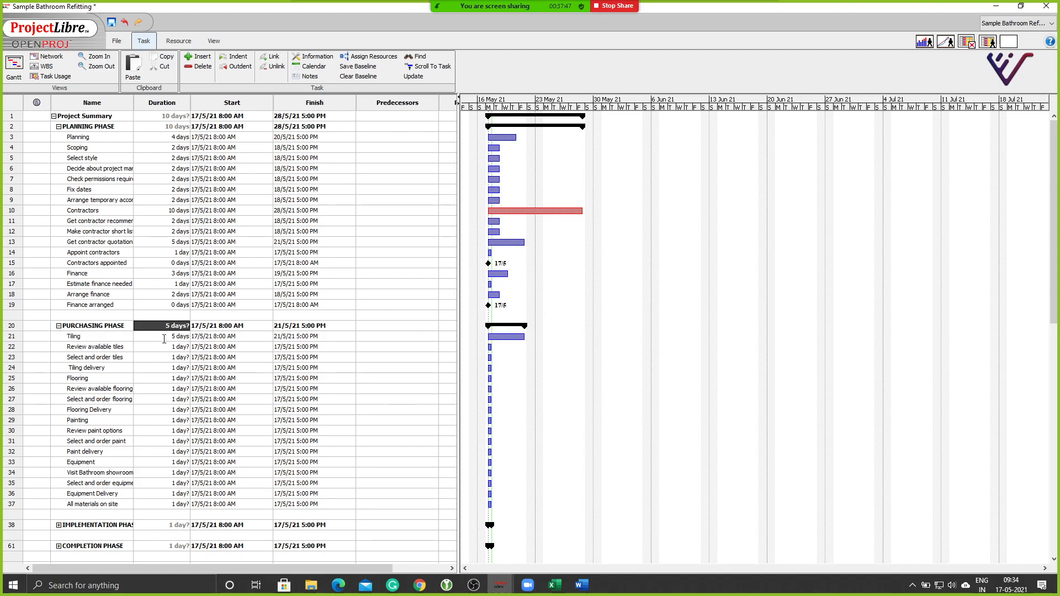
{"action": "left_click", "coordinate": [168, 337]}
{"action": "type", "text": "1.5"}
{"action": "key", "text": "Return"}
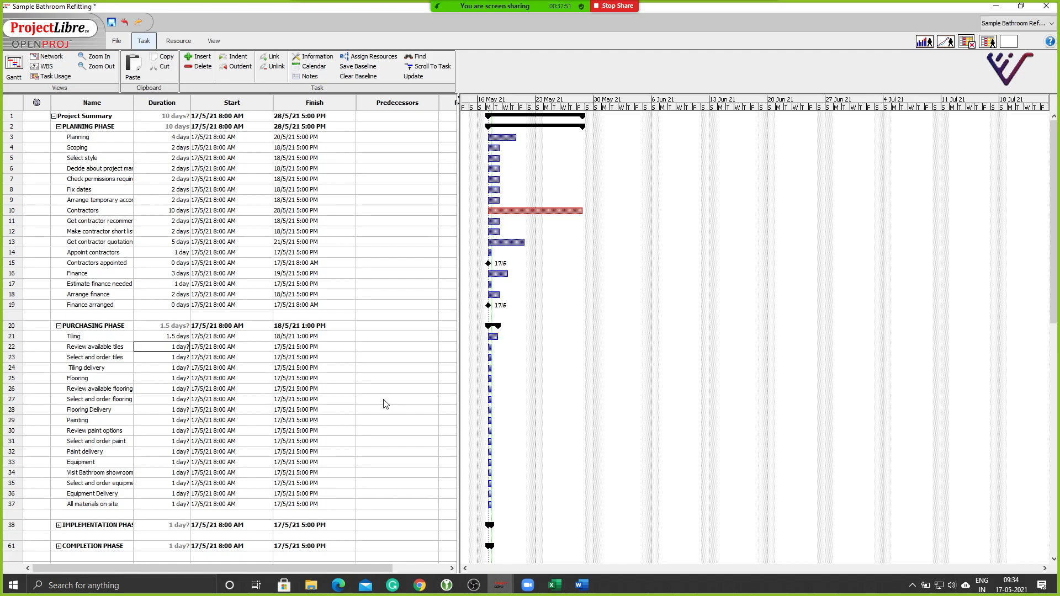
{"action": "double_click", "coordinate": [175, 339]}
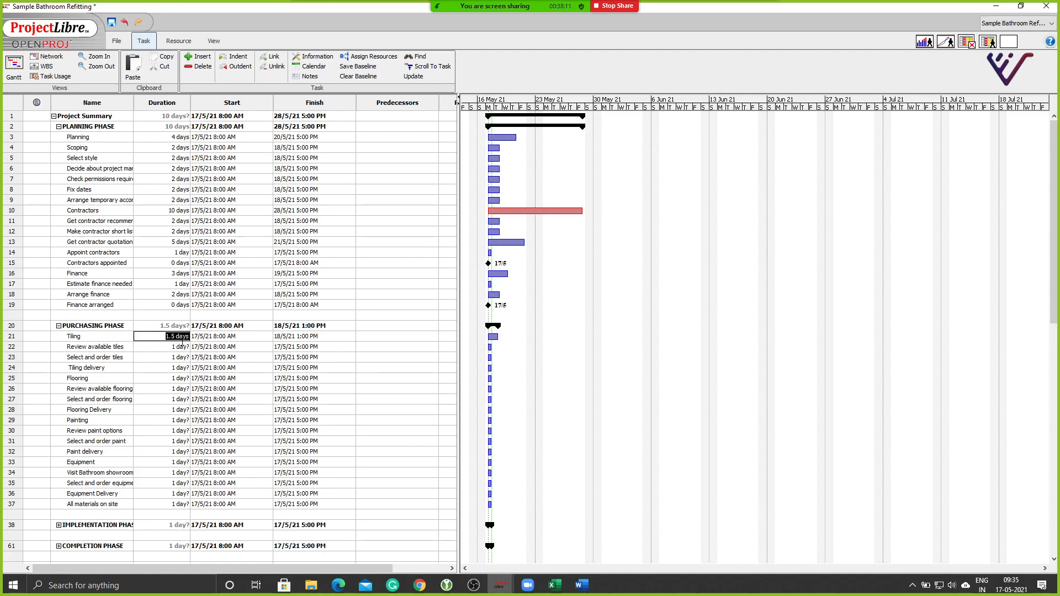
{"action": "type", "text": "0.5"}
{"action": "key", "text": "Return"}
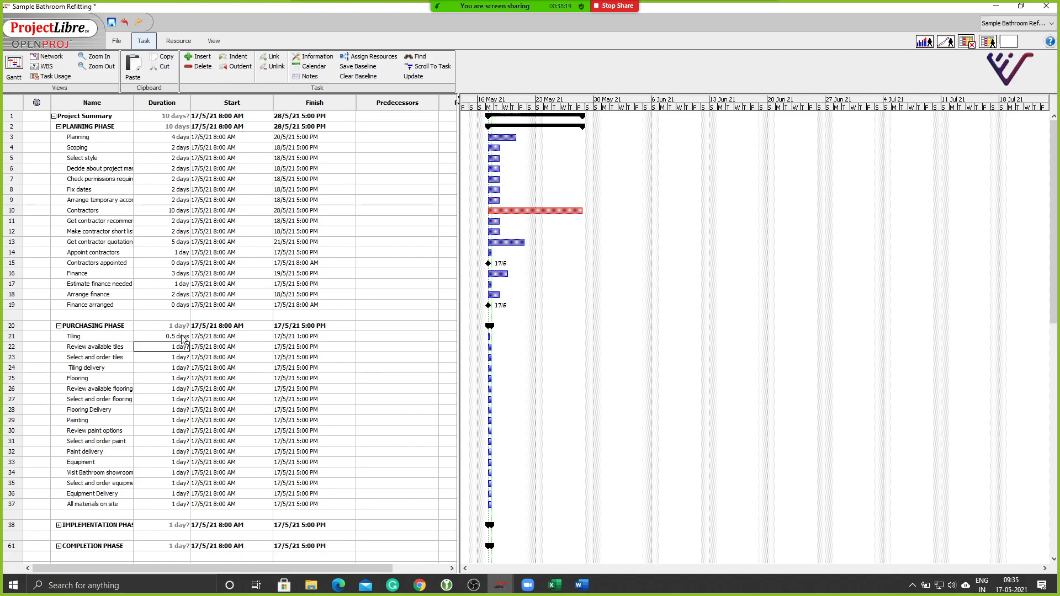
Settle the Tiling duration at 1 day.
{"action": "double_click", "coordinate": [182, 336]}
{"action": "type", "text": "1"}
{"action": "key", "text": "Return"}
{"action": "scroll", "coordinate": [58, 380], "scroll_direction": "right", "scroll_amount": 3}
{"action": "scroll", "coordinate": [58, 380], "scroll_direction": "left", "scroll_amount": 3}
Copy Excel's Purchasing Phase durations C22:C38 and return to the ProjectLibre plan.
{"action": "left_click", "coordinate": [555, 585]}
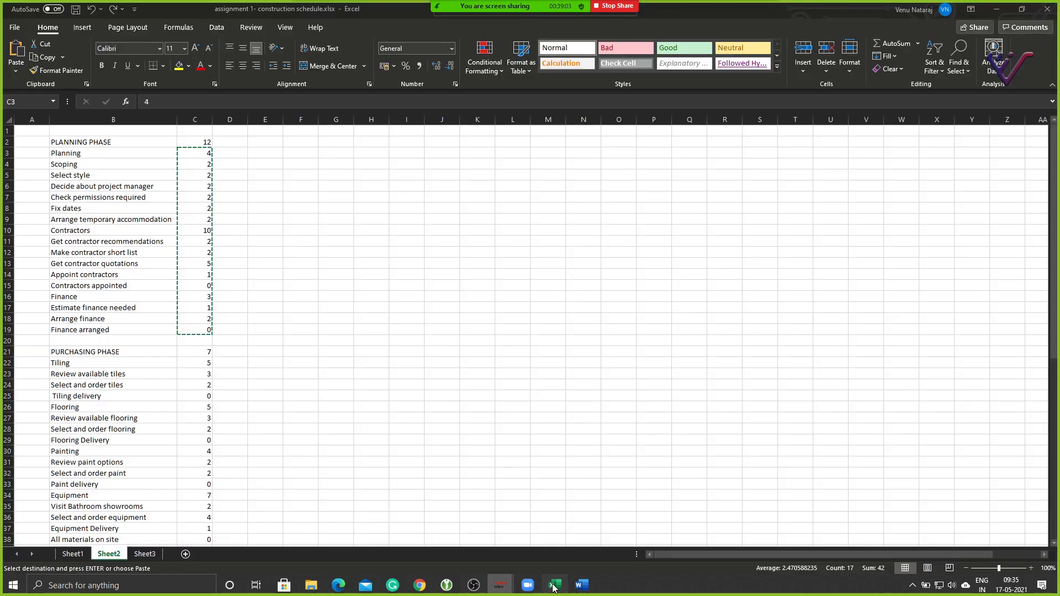
{"action": "left_click", "coordinate": [320, 386]}
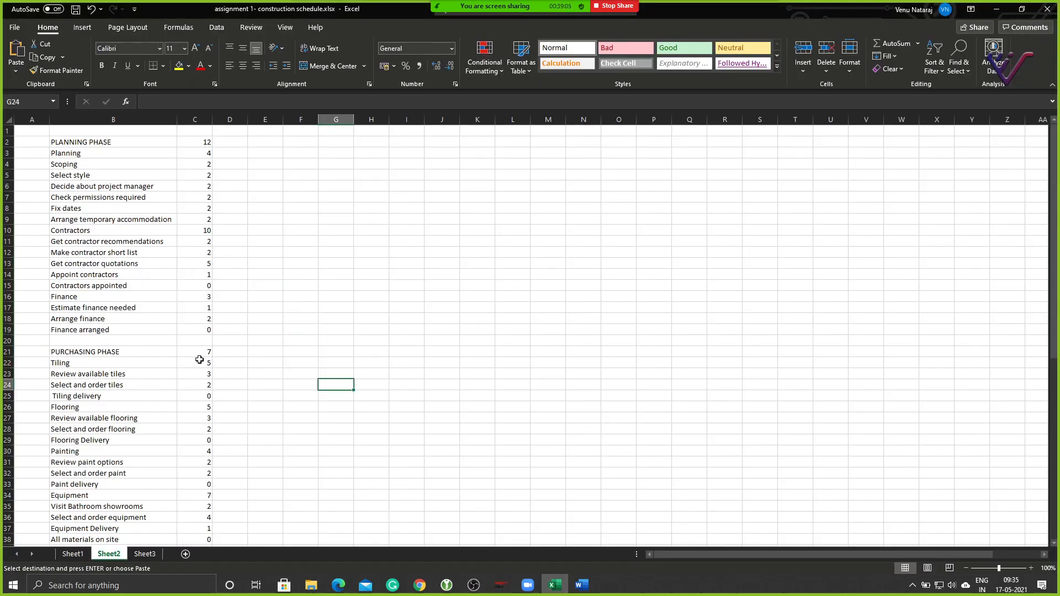
{"action": "left_click_drag", "start_coordinate": [196, 364], "coordinate": [184, 458]}
{"action": "key", "text": "ctrl+v"}
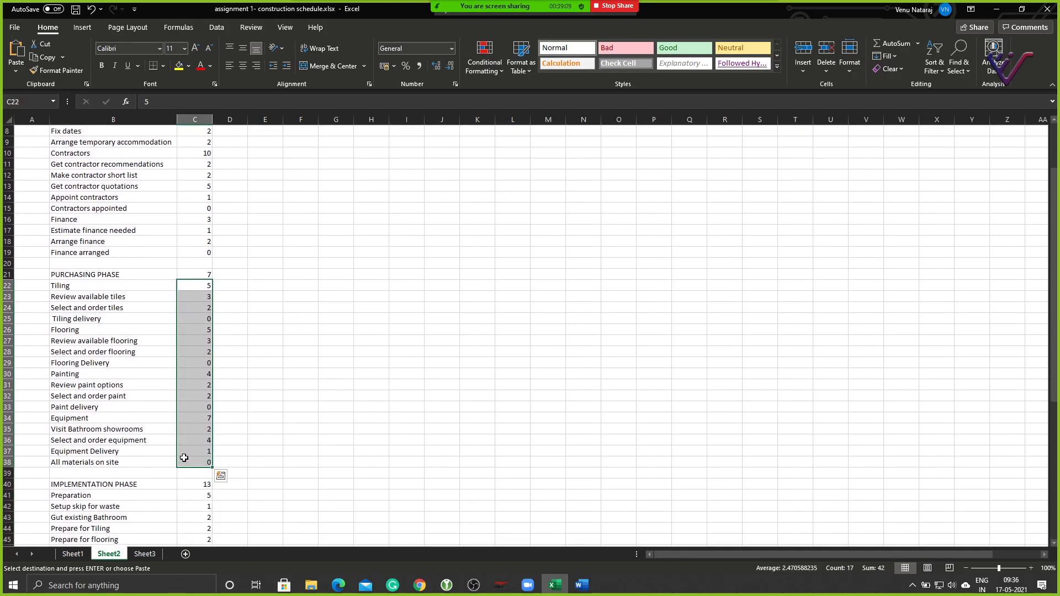
{"action": "key", "text": "ctrl+c"}
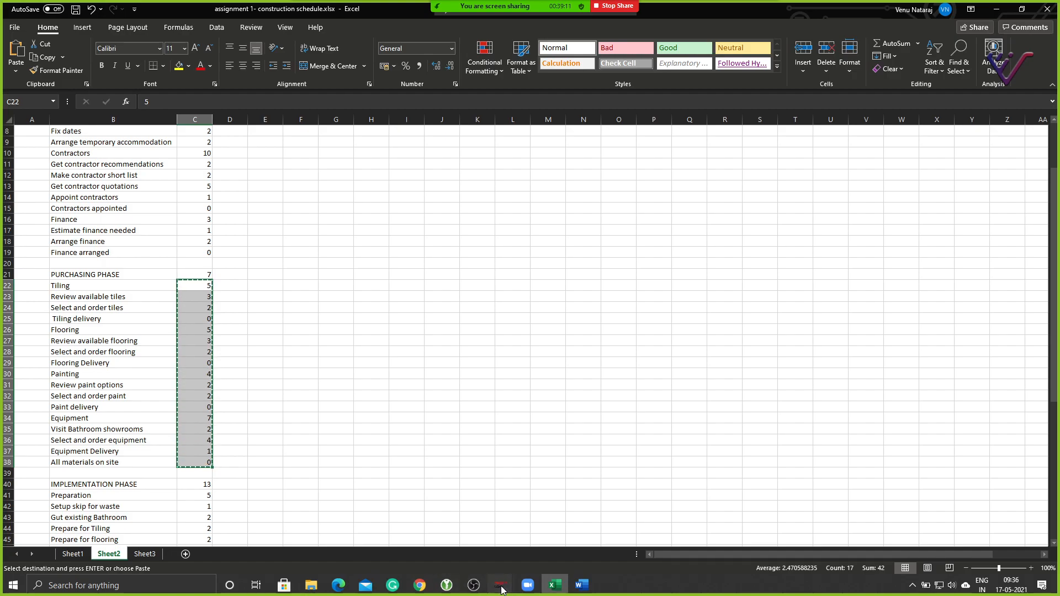
{"action": "mouse_move", "coordinate": [501, 589]}
{"action": "left_click", "coordinate": [275, 533]}
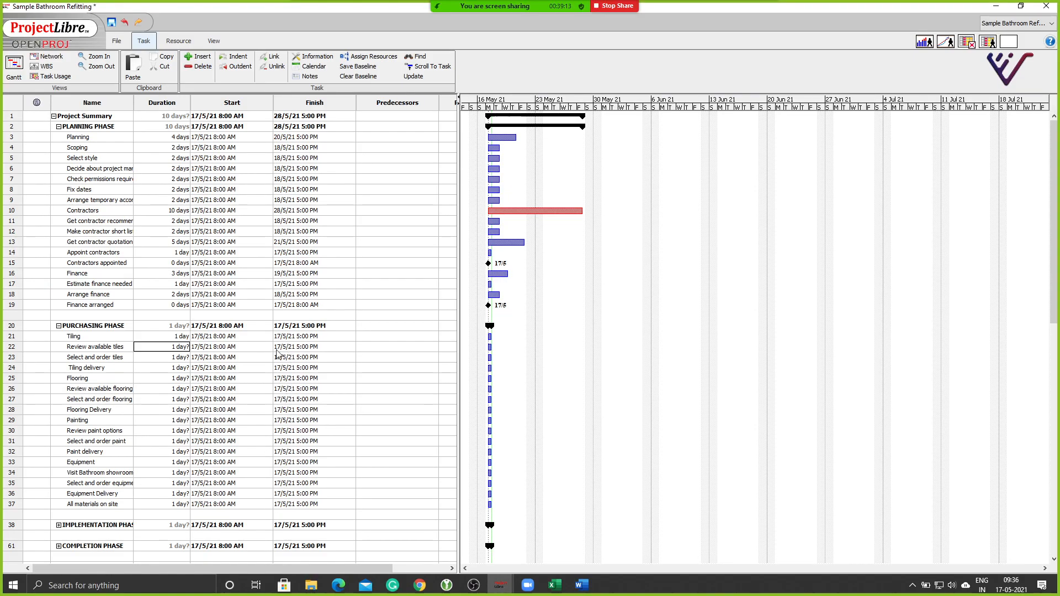
Paste the copied durations into the Purchasing Phase tasks from Tiling, and expand IMPLEMENTATION PHASE.
{"action": "left_click", "coordinate": [168, 336]}
{"action": "key", "text": "ctrl+v"}
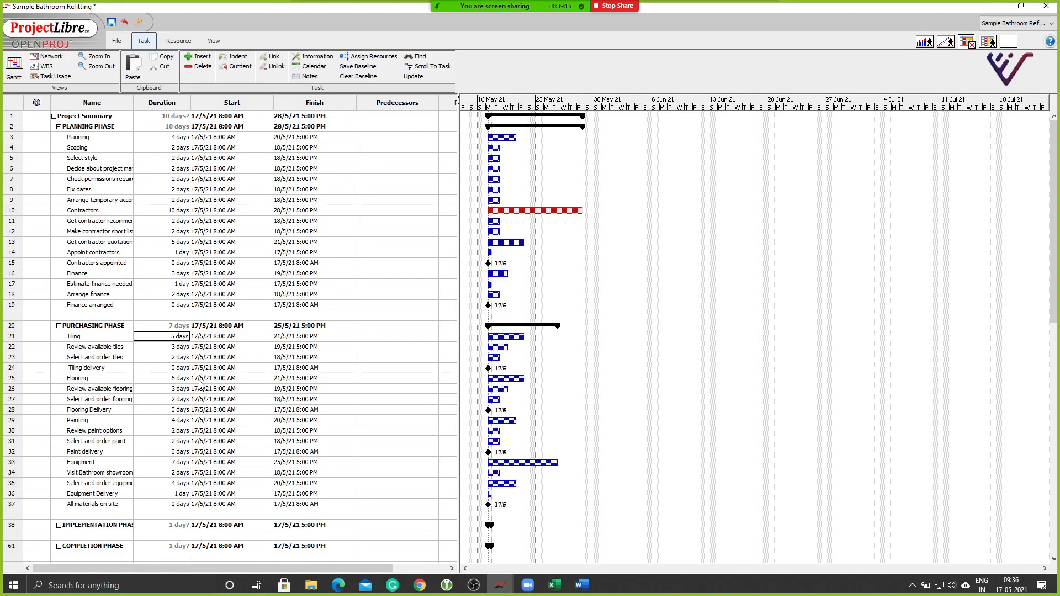
{"action": "left_click", "coordinate": [59, 525]}
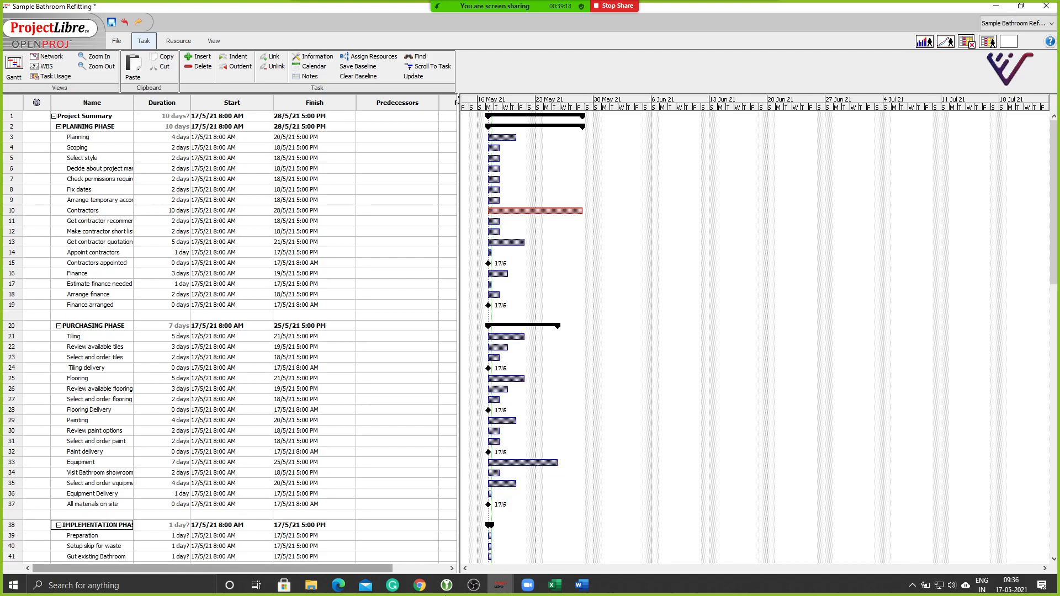
In Excel, select the Implementation Phase durations C41:C62.
{"action": "left_click", "coordinate": [555, 585]}
{"action": "scroll", "coordinate": [213, 475], "scroll_direction": "down", "scroll_amount": 5}
{"action": "left_click_drag", "start_coordinate": [182, 330], "coordinate": [186, 527]}
Copy C41:C62 and paste the durations into the Implementation Phase tasks, starting at Preparation.
{"action": "key", "text": "ctrl+c"}
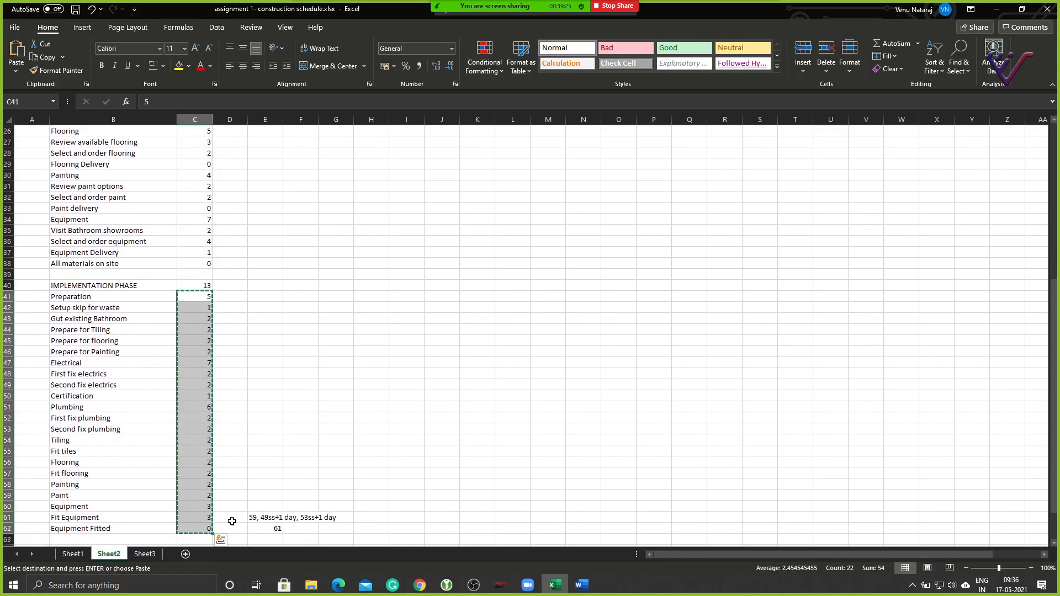
{"action": "mouse_move", "coordinate": [500, 585]}
{"action": "left_click", "coordinate": [276, 530]}
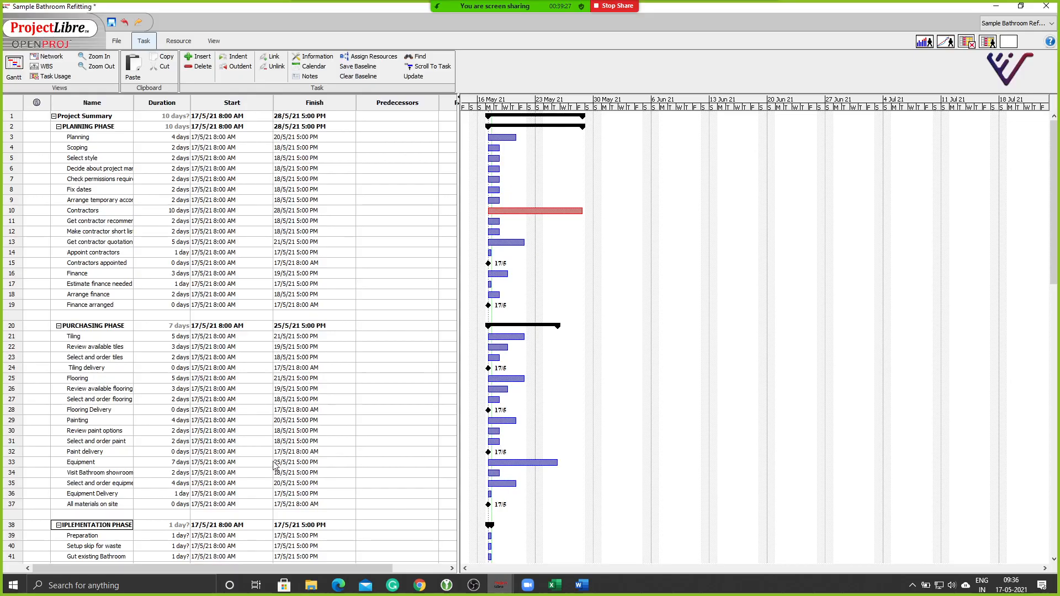
{"action": "scroll", "coordinate": [166, 474], "scroll_direction": "left", "scroll_amount": 3}
{"action": "left_click", "coordinate": [164, 536]}
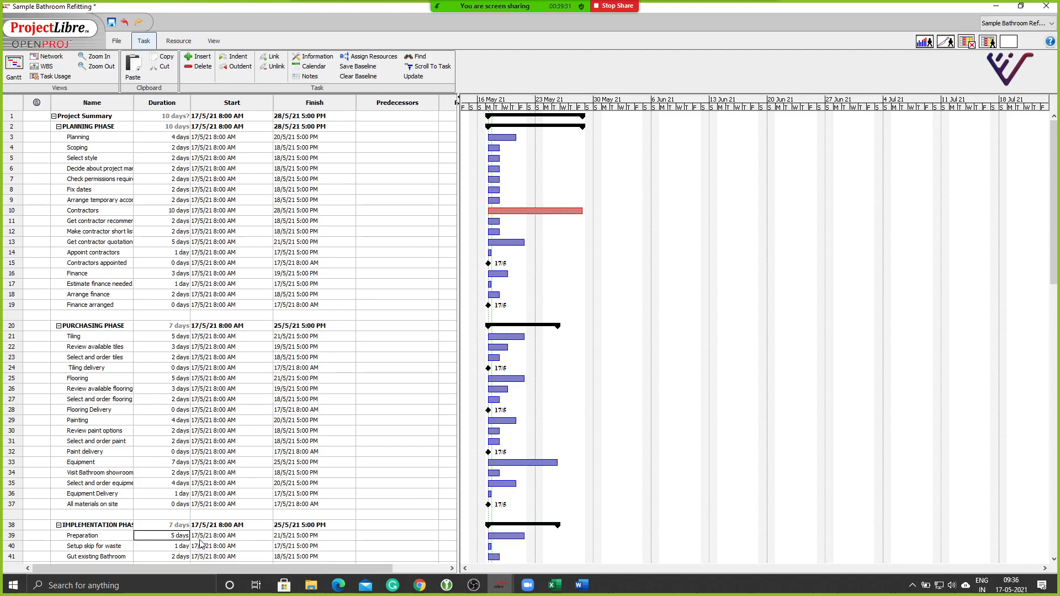
Collapse the Implementation and Purchasing phases and expand the Completion Phase.
{"action": "left_click", "coordinate": [58, 525]}
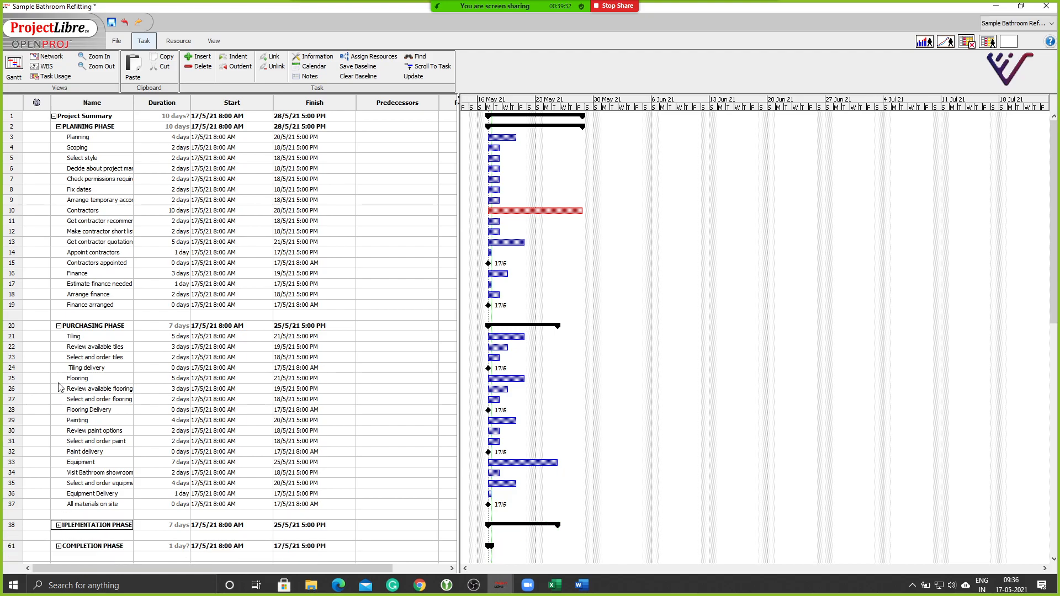
{"action": "left_click", "coordinate": [58, 326]}
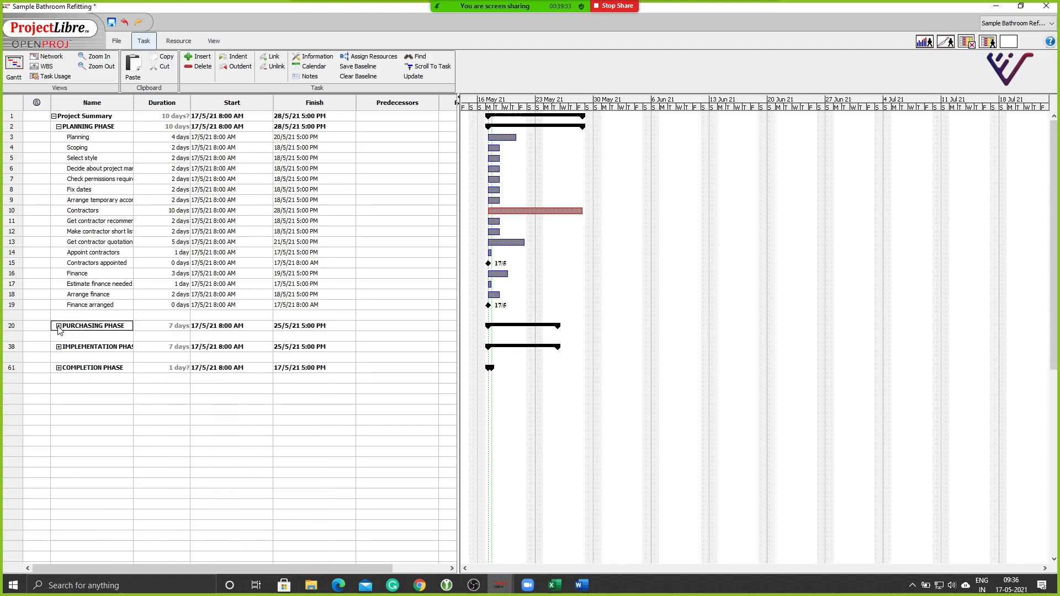
{"action": "left_click", "coordinate": [58, 368]}
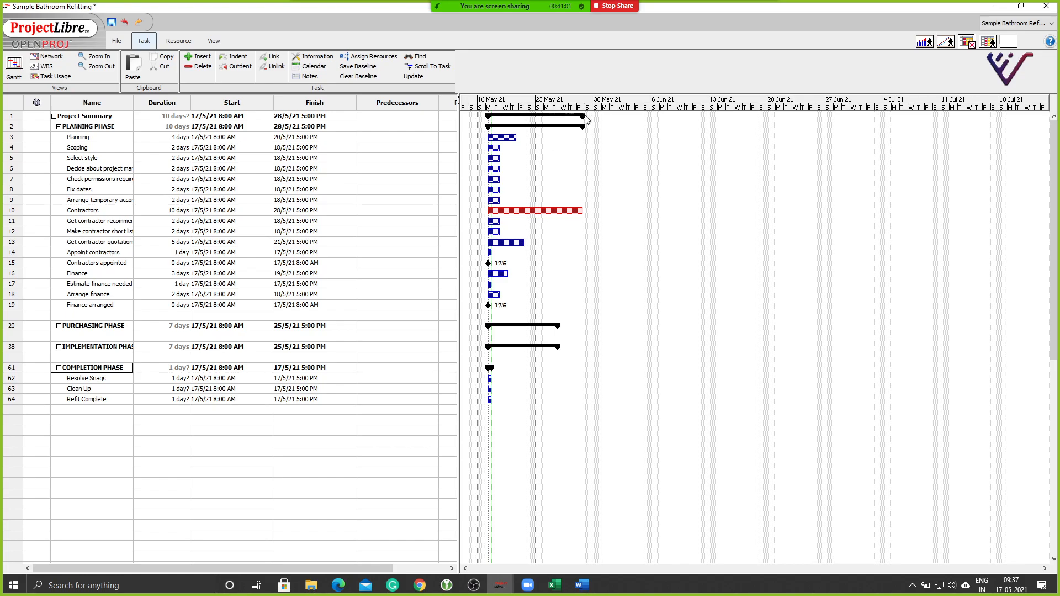
Paste Excel's C65:C67 durations (2, 1, 0 days) into Resolve Snags onward and collapse the Completion Phase.
{"action": "left_click", "coordinate": [555, 585]}
{"action": "scroll", "coordinate": [186, 432], "scroll_direction": "down", "scroll_amount": 1}
{"action": "scroll", "coordinate": [186, 432], "scroll_direction": "down", "scroll_amount": 7}
{"action": "left_click_drag", "start_coordinate": [191, 332], "coordinate": [197, 354]}
{"action": "key", "text": "ctrl+c"}
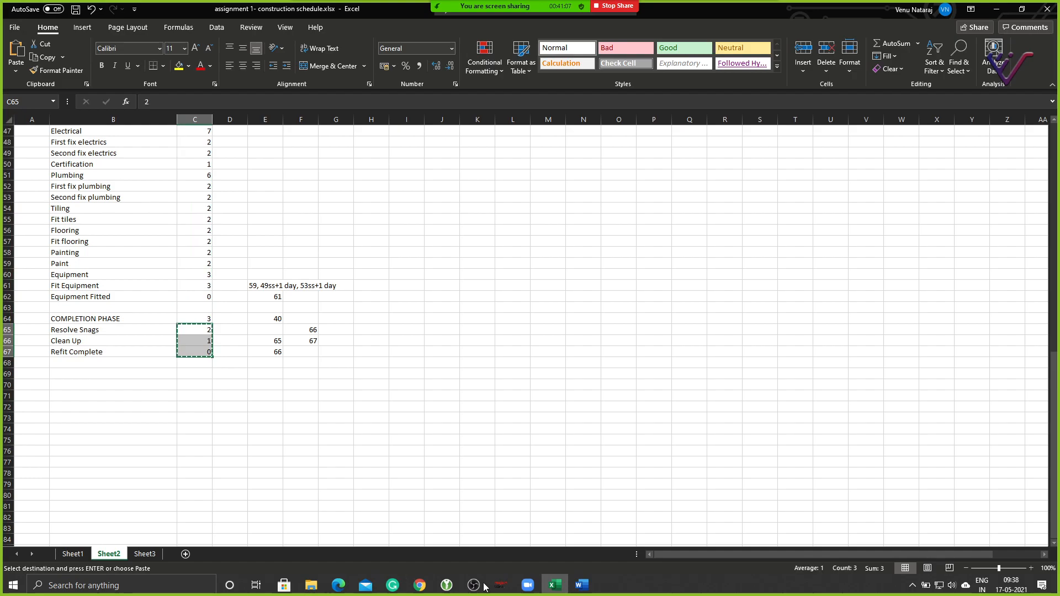
{"action": "mouse_move", "coordinate": [500, 585]}
{"action": "left_click", "coordinate": [307, 548]}
{"action": "left_click", "coordinate": [165, 381]}
{"action": "key", "text": "ctrl+v"}
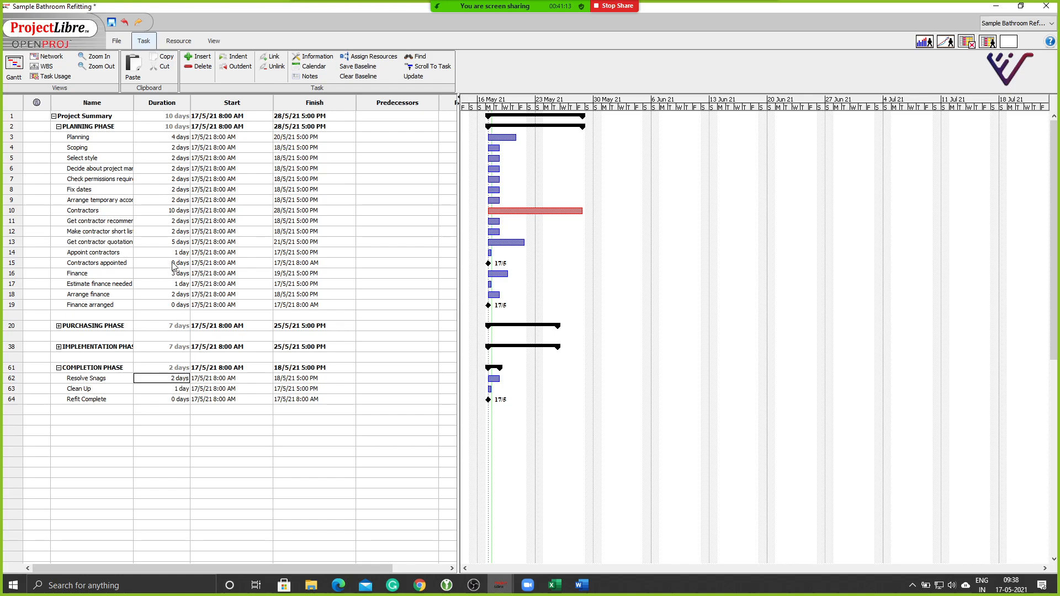
{"action": "left_click", "coordinate": [58, 368]}
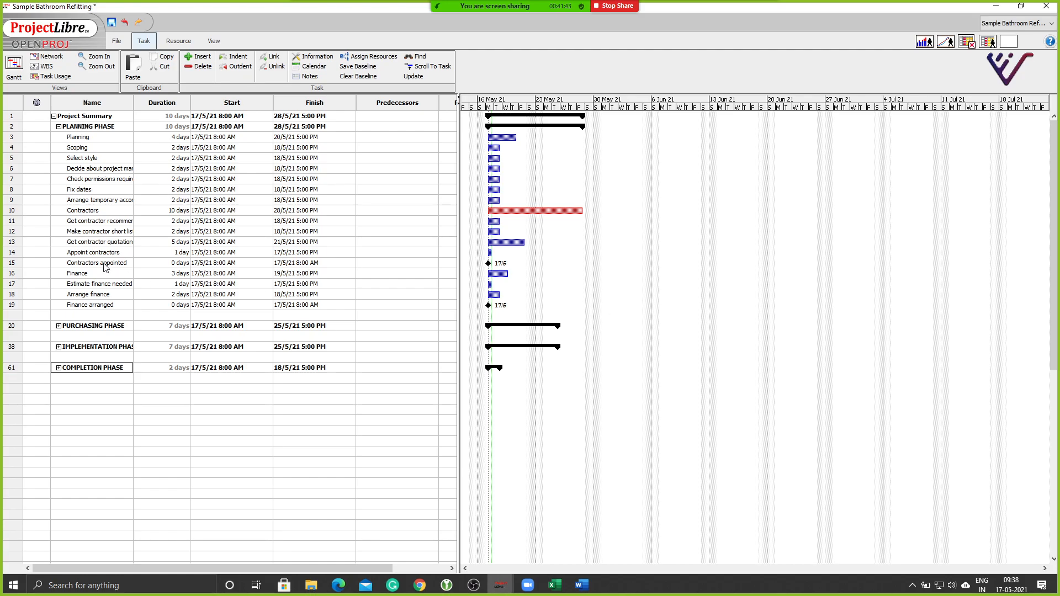
{"action": "left_click", "coordinate": [12, 212]}
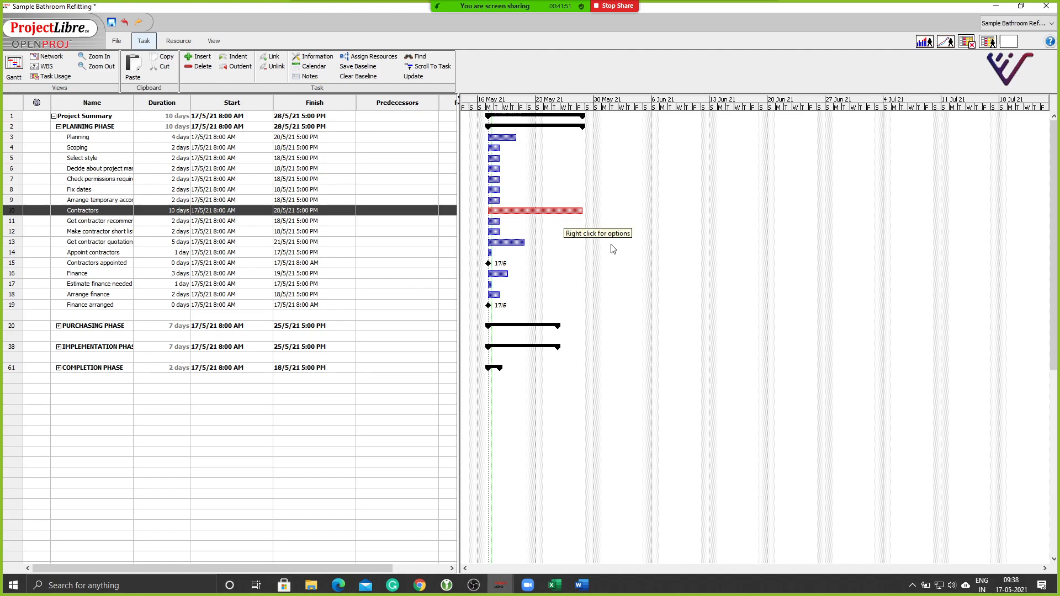
{"action": "left_click", "coordinate": [11, 264]}
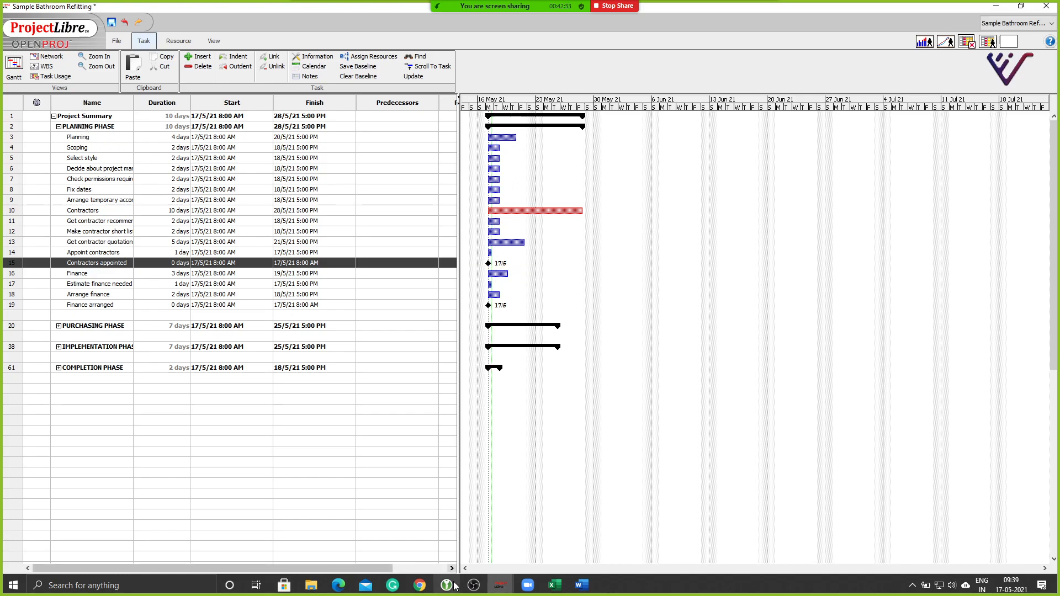
{"action": "mouse_move", "coordinate": [509, 589]}
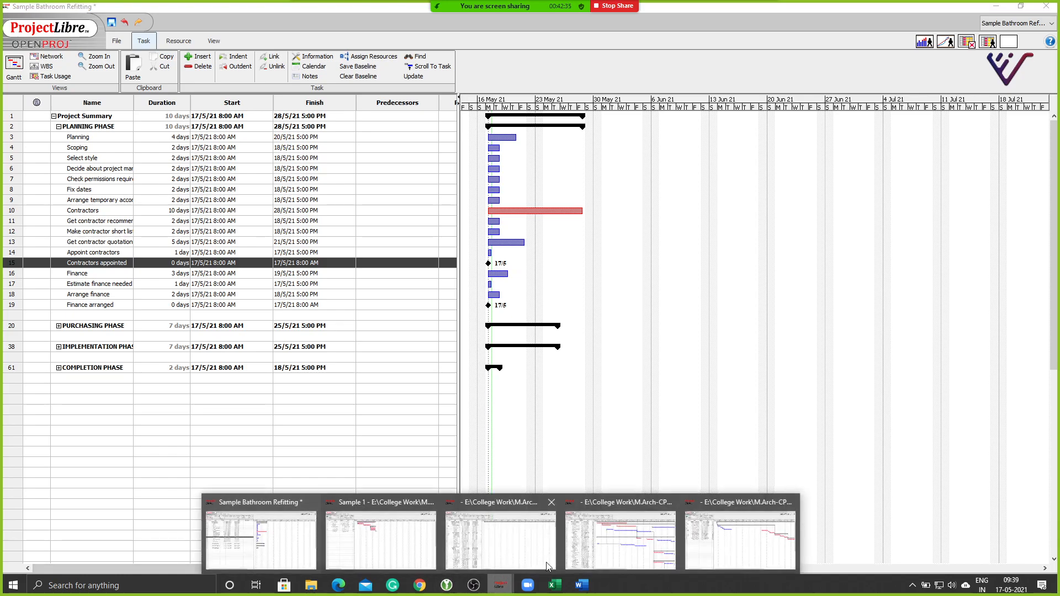
{"action": "left_click", "coordinate": [591, 544]}
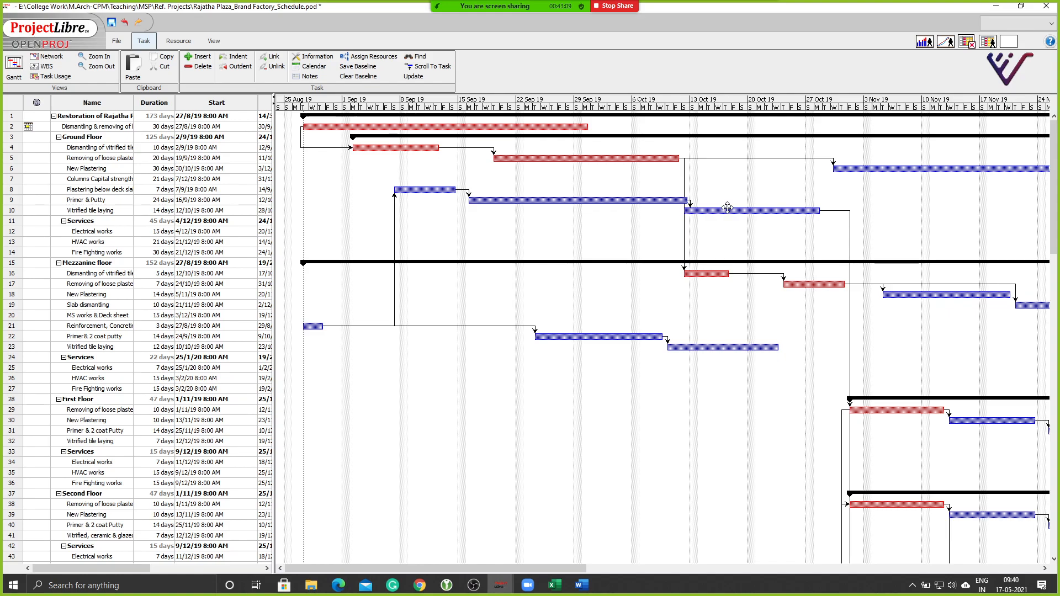
{"action": "left_click", "coordinate": [862, 505]}
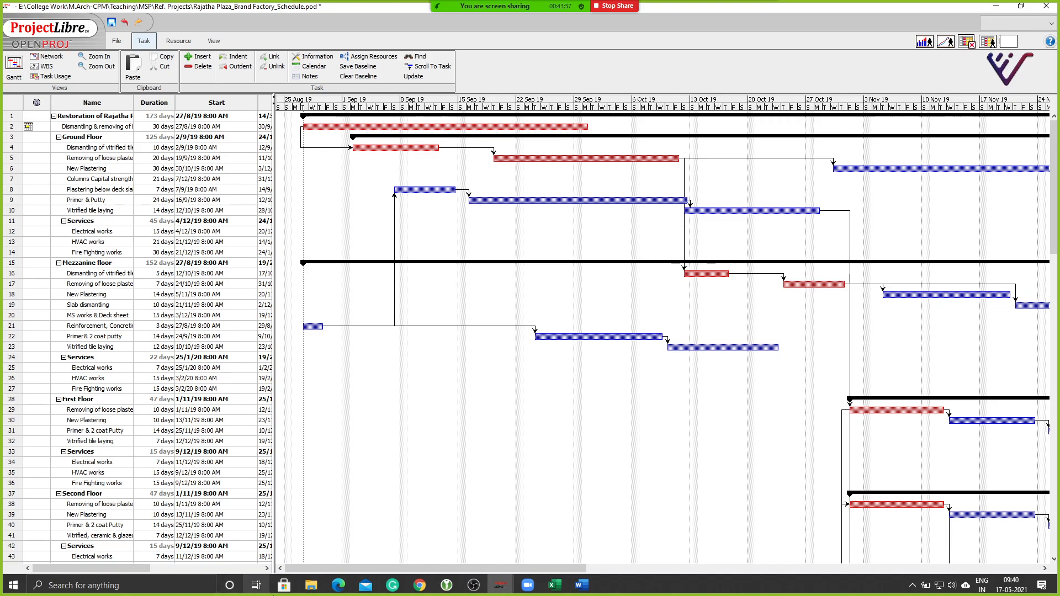
{"action": "mouse_move", "coordinate": [500, 584]}
{"action": "left_click", "coordinate": [277, 535]}
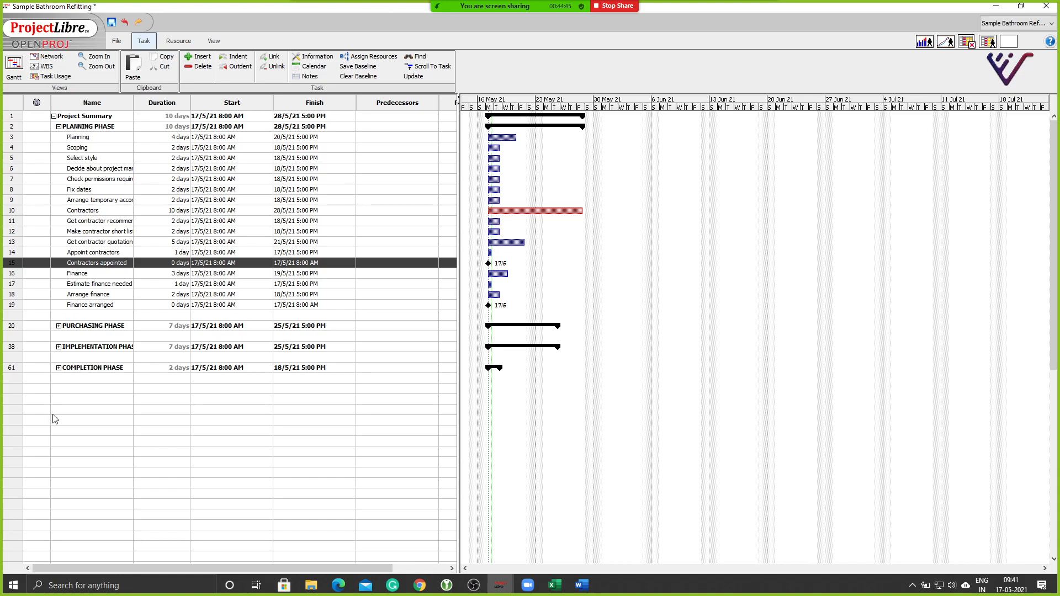
Select rows 3 through 19, from Planning down to Finance arranged.
{"action": "left_click", "coordinate": [75, 447]}
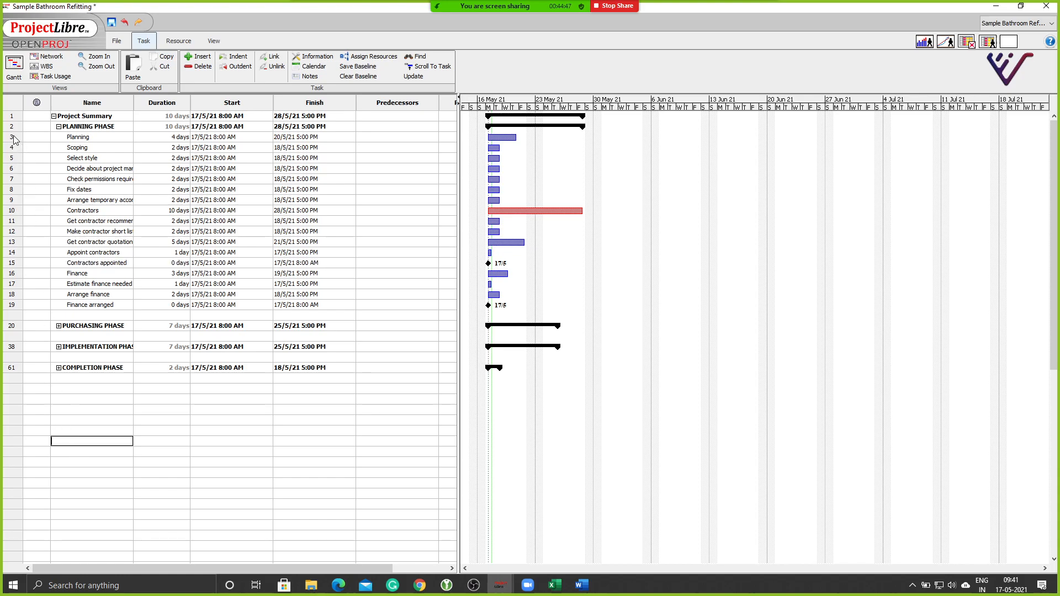
{"action": "left_click", "coordinate": [14, 137]}
{"action": "left_click_drag", "start_coordinate": [14, 138], "coordinate": [12, 309]}
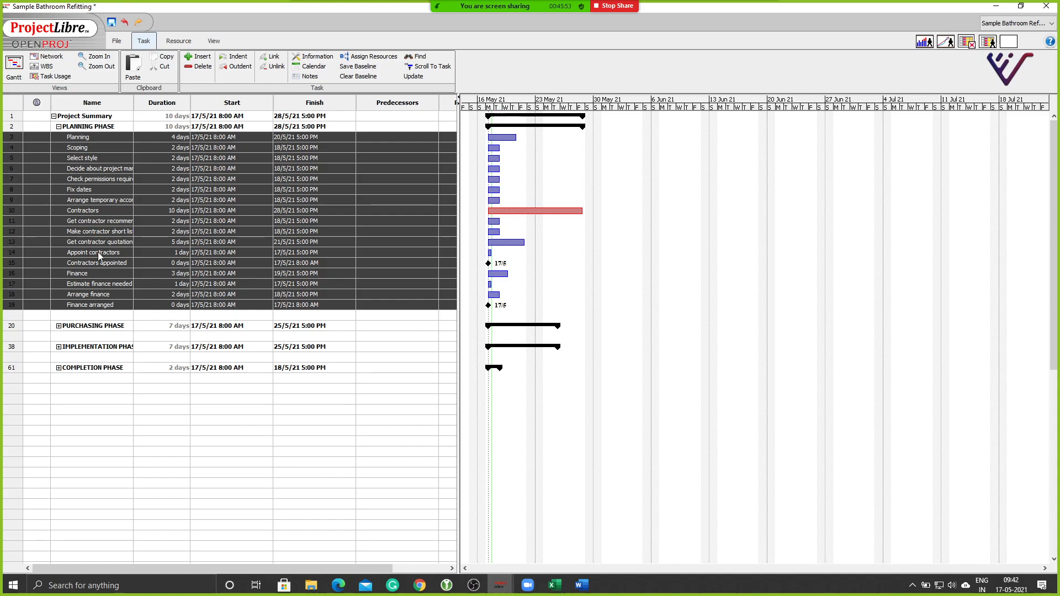
Link the selected Planning tasks finish-to-start, then clear the selection.
{"action": "left_click", "coordinate": [275, 59]}
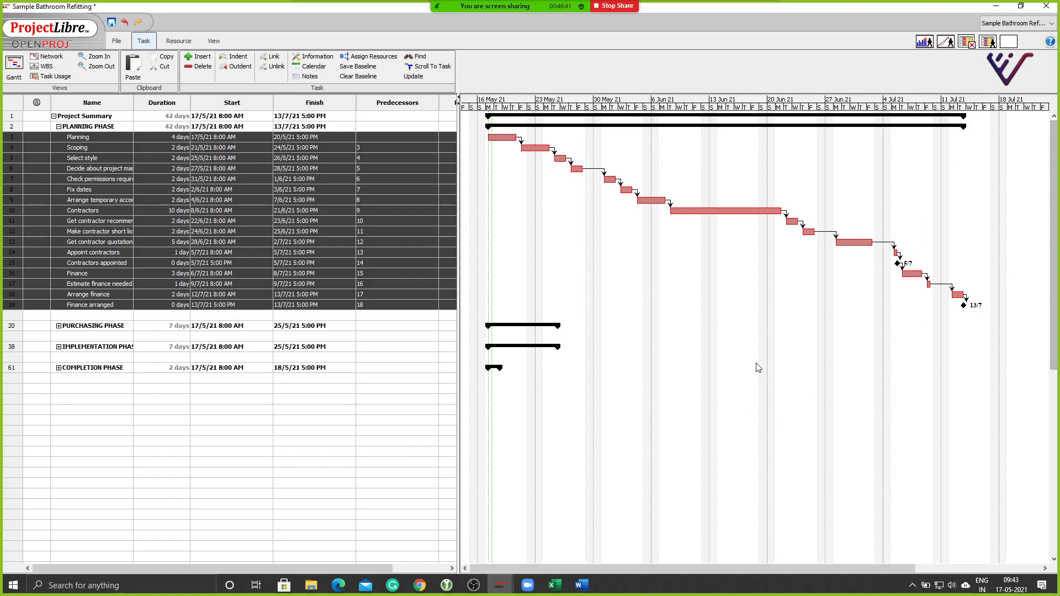
{"action": "left_click", "coordinate": [99, 409]}
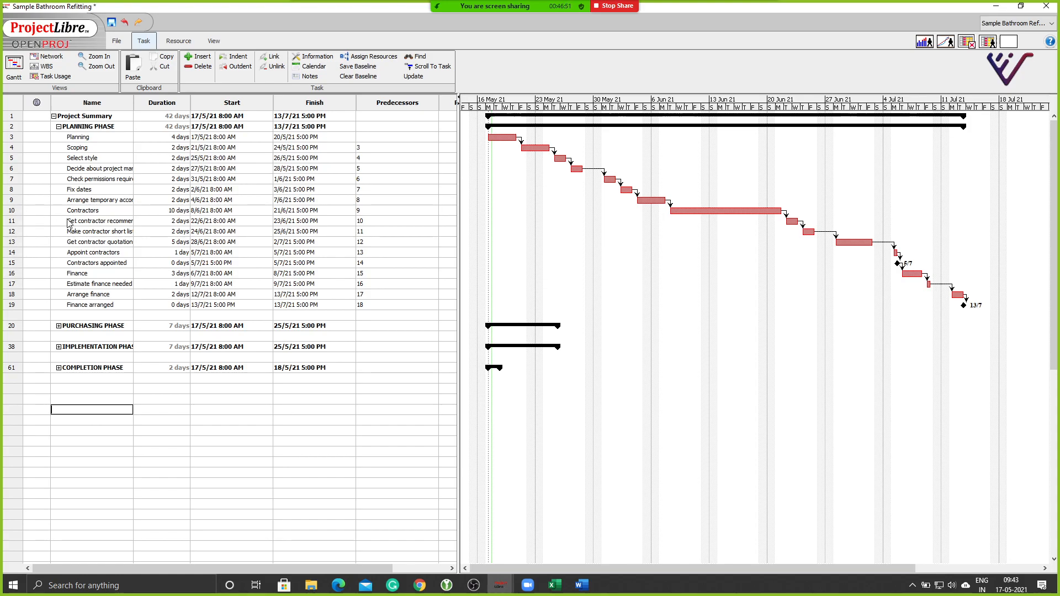
Indent tasks 11–15 beneath the Contractors task.
{"action": "left_click_drag", "start_coordinate": [8, 225], "coordinate": [16, 265]}
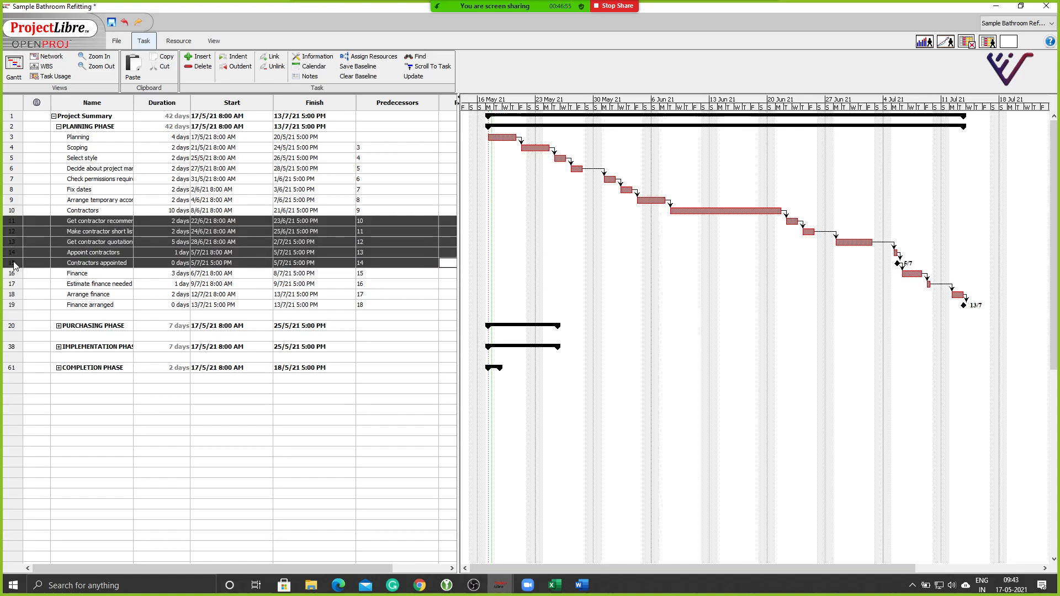
{"action": "left_click", "coordinate": [231, 58]}
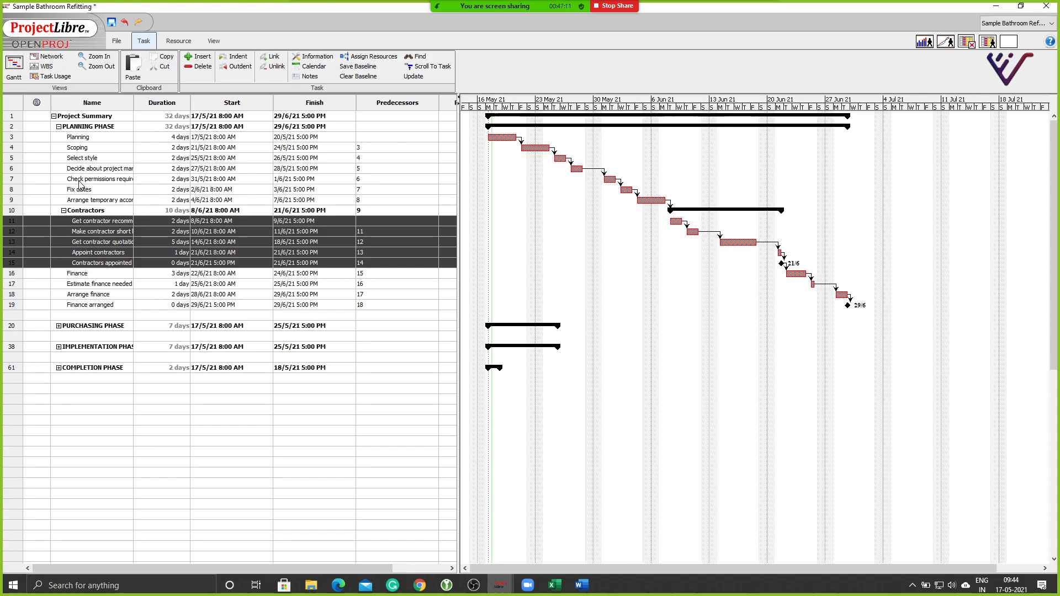
Select Arrange temporary accommodation and Fix dates, then unlink the two tasks.
{"action": "left_click", "coordinate": [11, 202]}
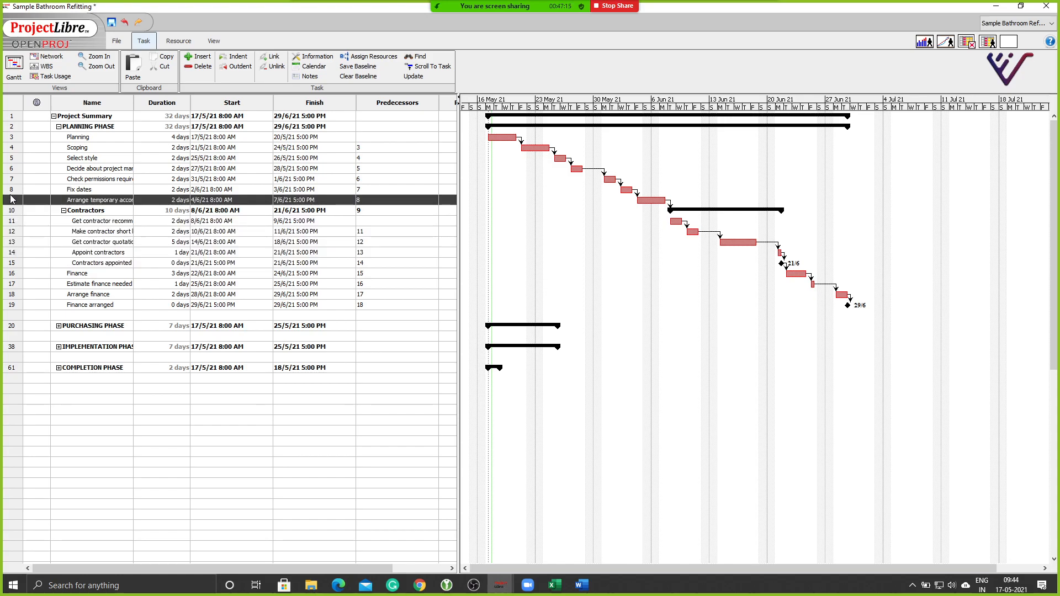
{"action": "left_click", "coordinate": [11, 190], "text": "shift"}
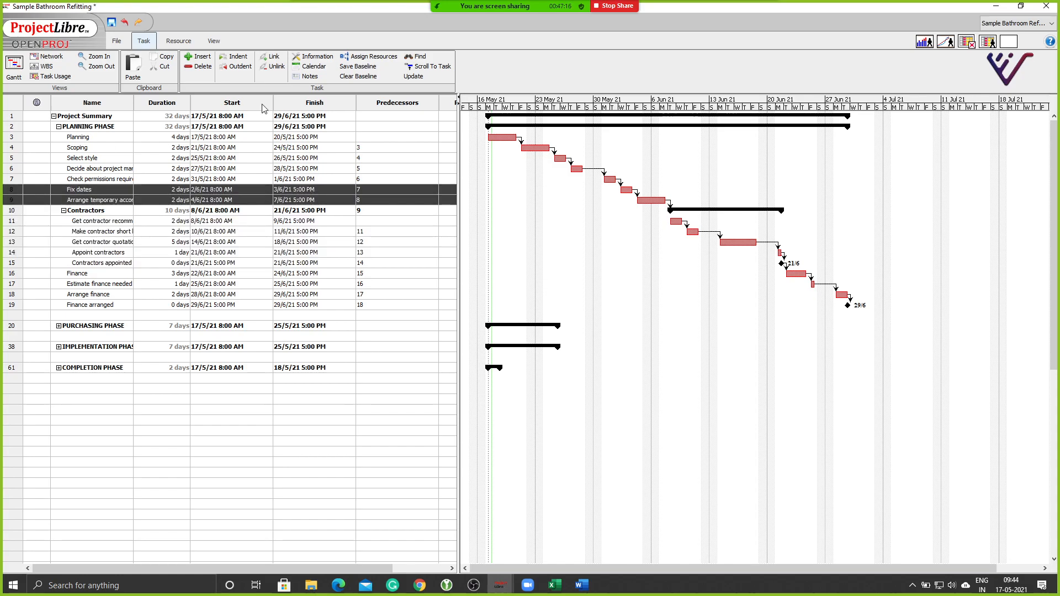
{"action": "left_click", "coordinate": [264, 67]}
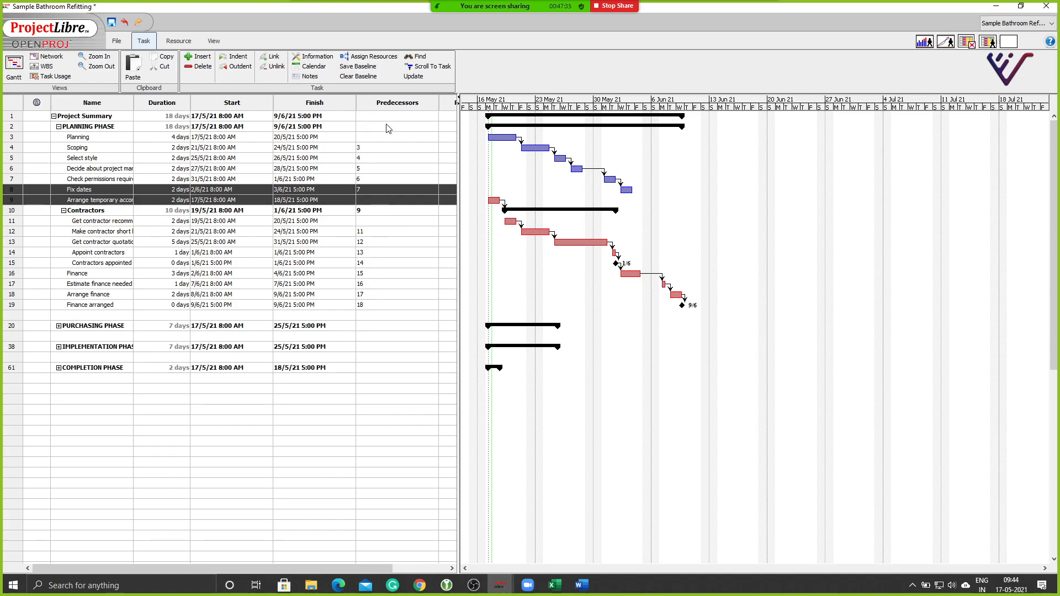
Enter task 7 as the predecessor of Arrange temporary accommodation.
{"action": "left_click", "coordinate": [364, 201]}
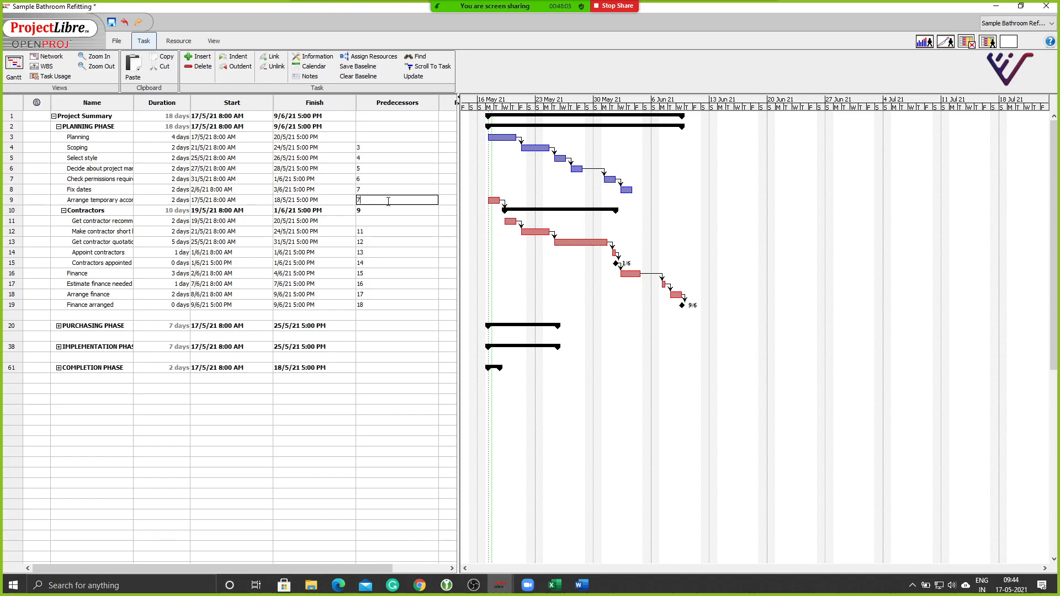
{"action": "key", "text": "Return"}
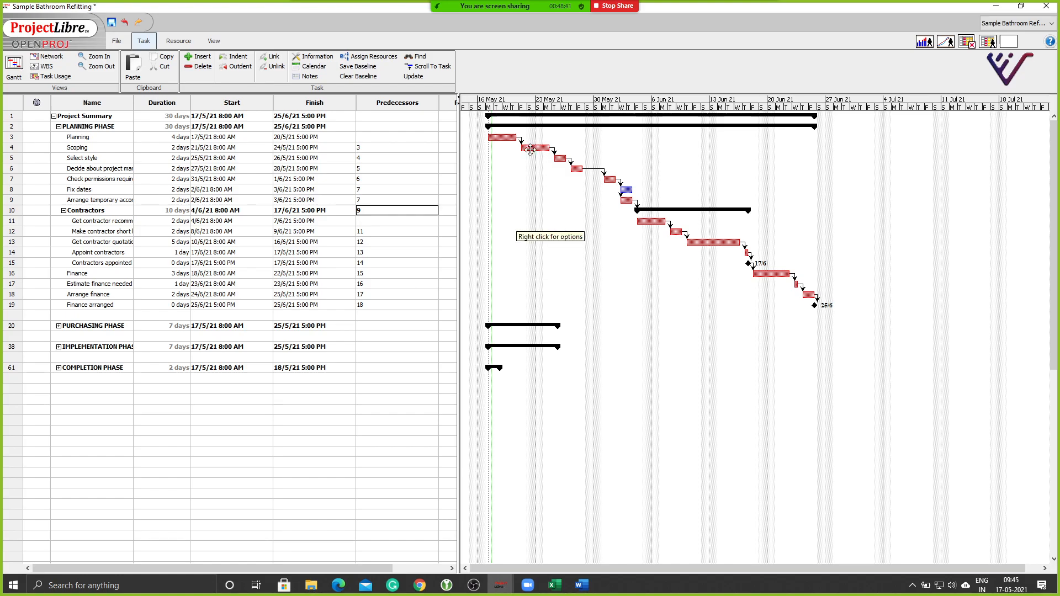
Draw Gantt links from Scoping to task 6 and from Fix dates to Get contractor quotations.
{"action": "left_click_drag", "start_coordinate": [537, 150], "coordinate": [576, 168]}
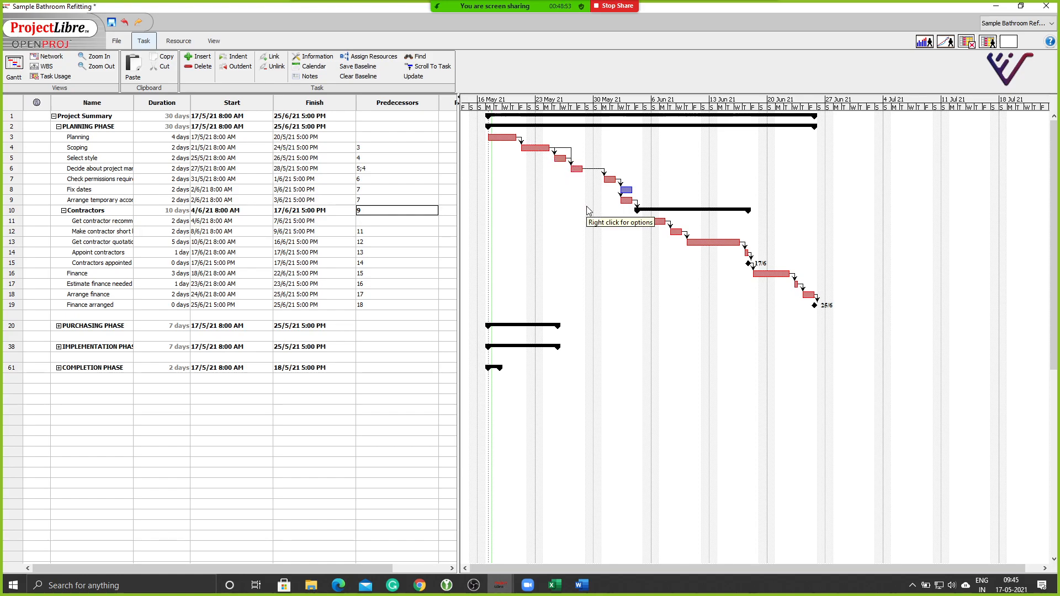
{"action": "left_click_drag", "start_coordinate": [626, 189], "coordinate": [701, 241]}
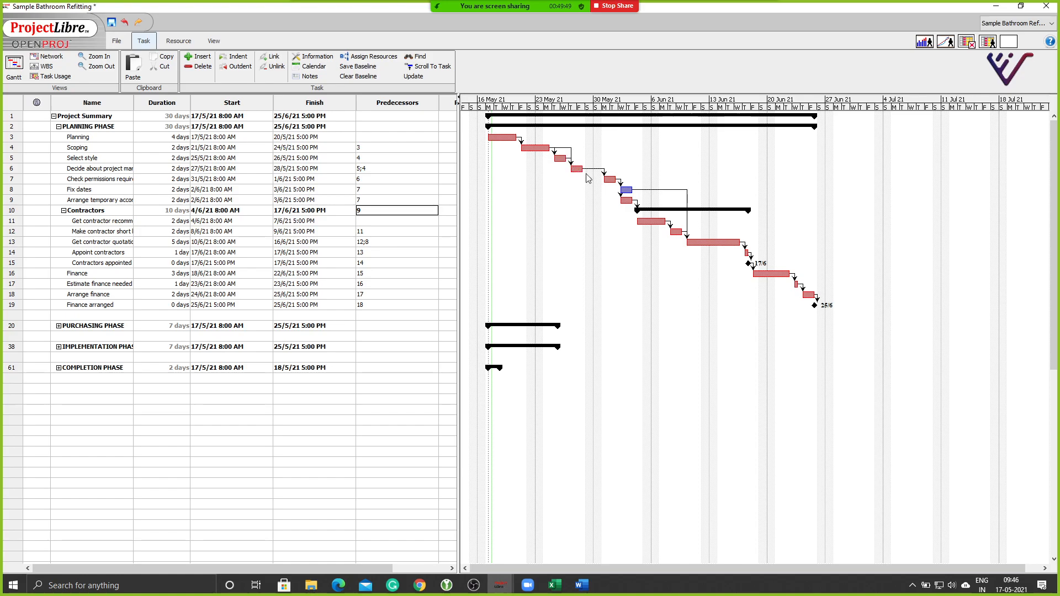
Change the link into Appoint contractors to finish-to-finish with a 3-day lag.
{"action": "double_click", "coordinate": [747, 252]}
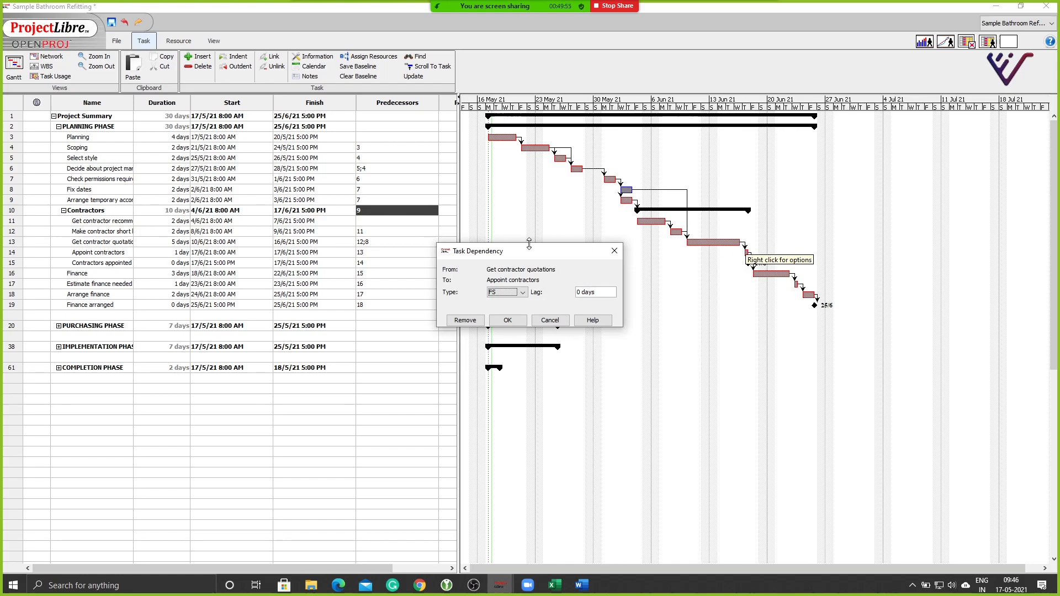
{"action": "left_click_drag", "start_coordinate": [519, 251], "coordinate": [620, 231]}
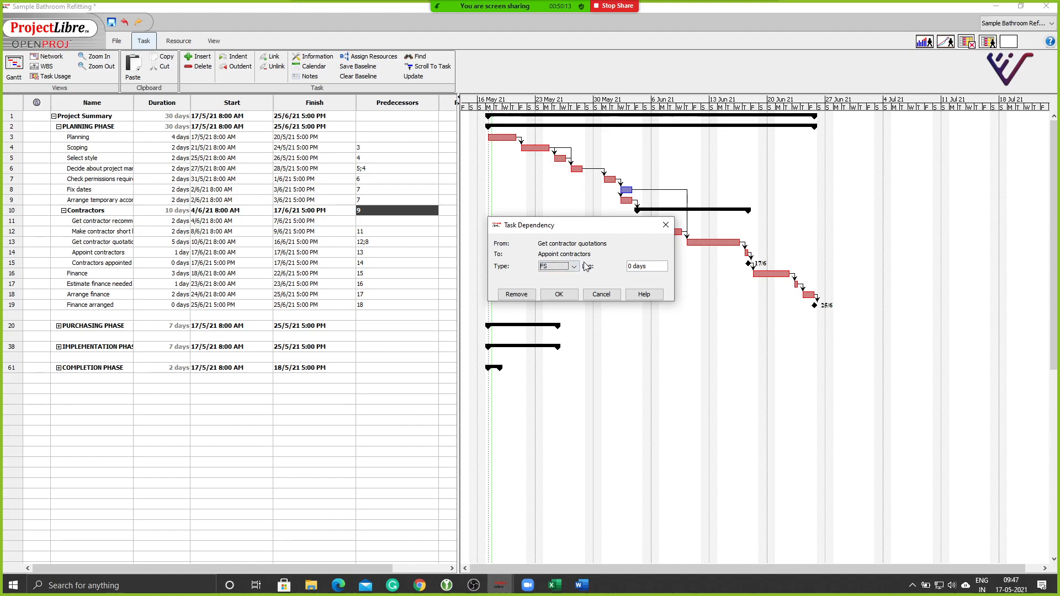
{"action": "left_click", "coordinate": [556, 271]}
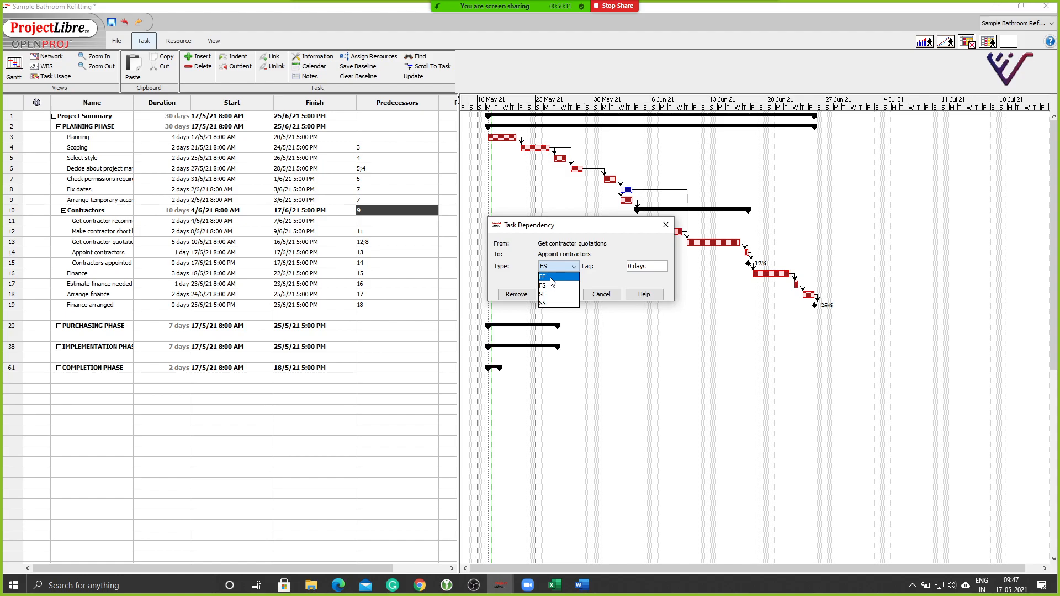
{"action": "left_click", "coordinate": [550, 277]}
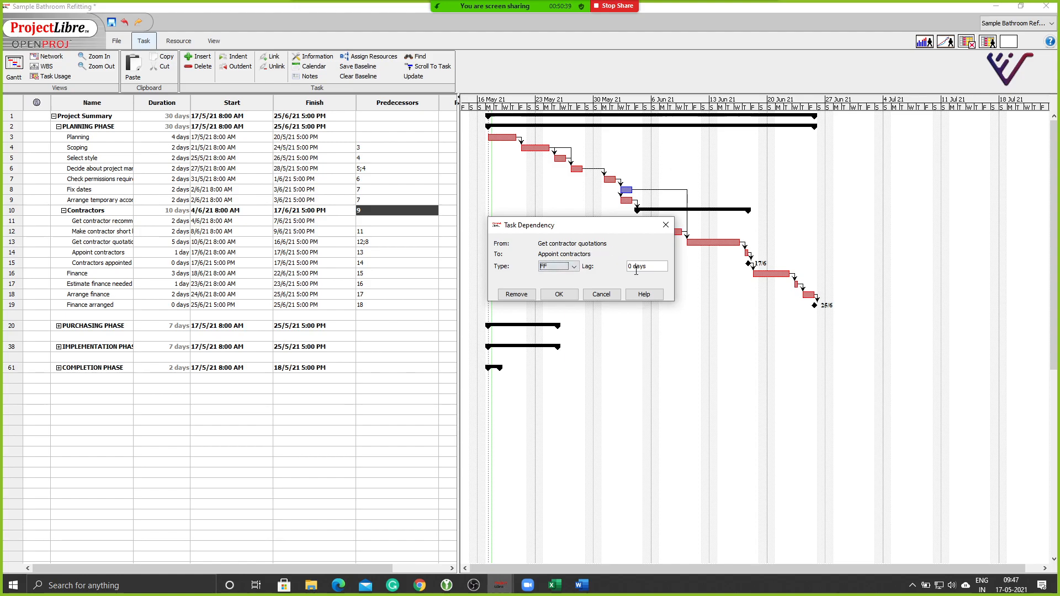
{"action": "left_click_drag", "start_coordinate": [633, 266], "coordinate": [618, 267]}
{"action": "left_click", "coordinate": [571, 298]}
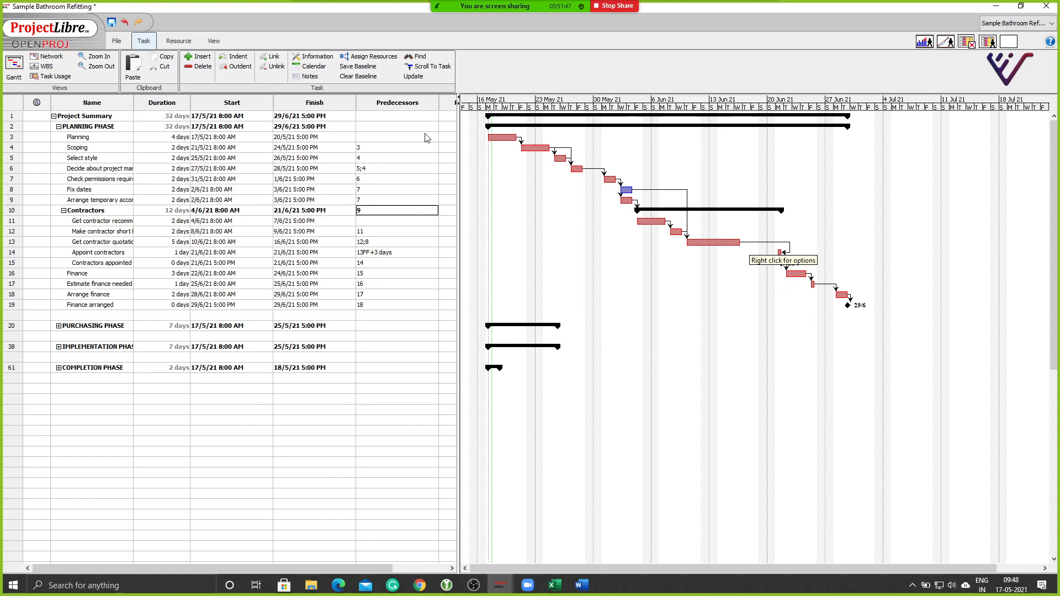
Zoom the Gantt timescale in to days and scroll right to mid-June.
{"action": "left_click", "coordinate": [100, 58]}
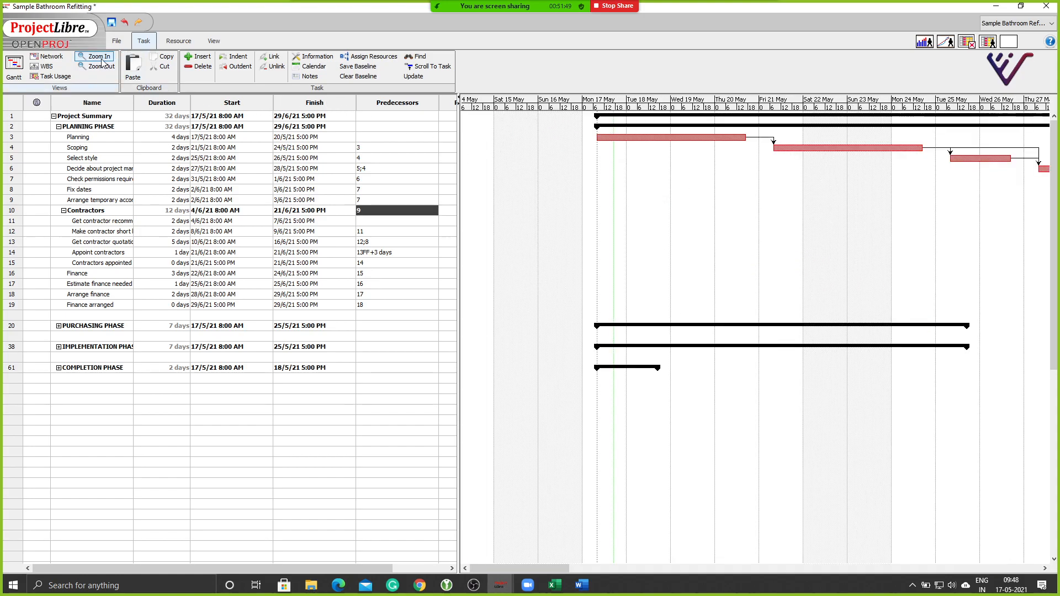
{"action": "left_click_drag", "start_coordinate": [544, 569], "coordinate": [793, 575]}
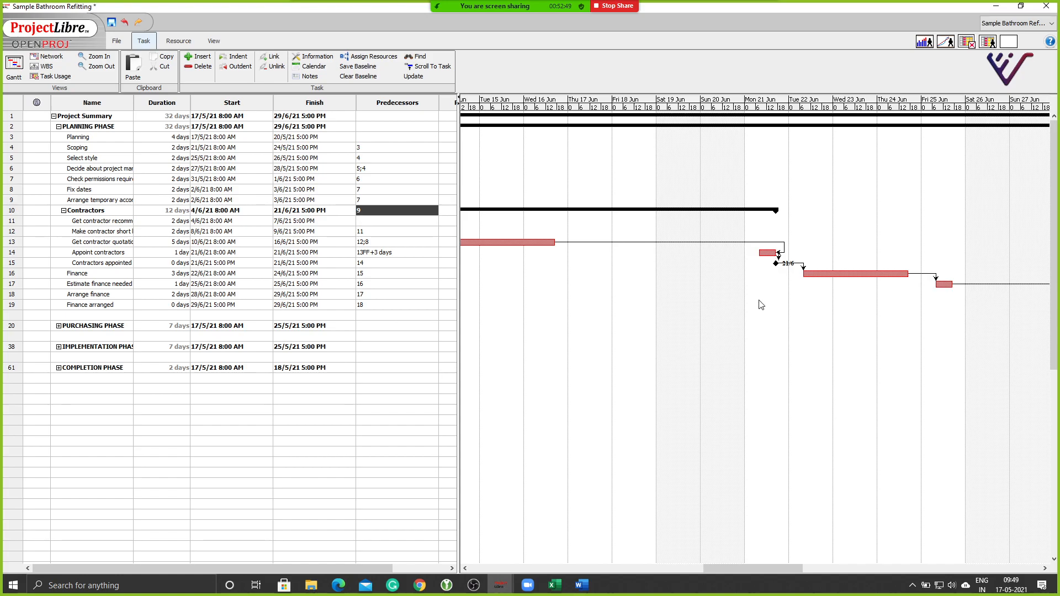
Set the Contractors appointed to Finance link to finish-to-start with a -2 day lag.
{"action": "double_click", "coordinate": [803, 268]}
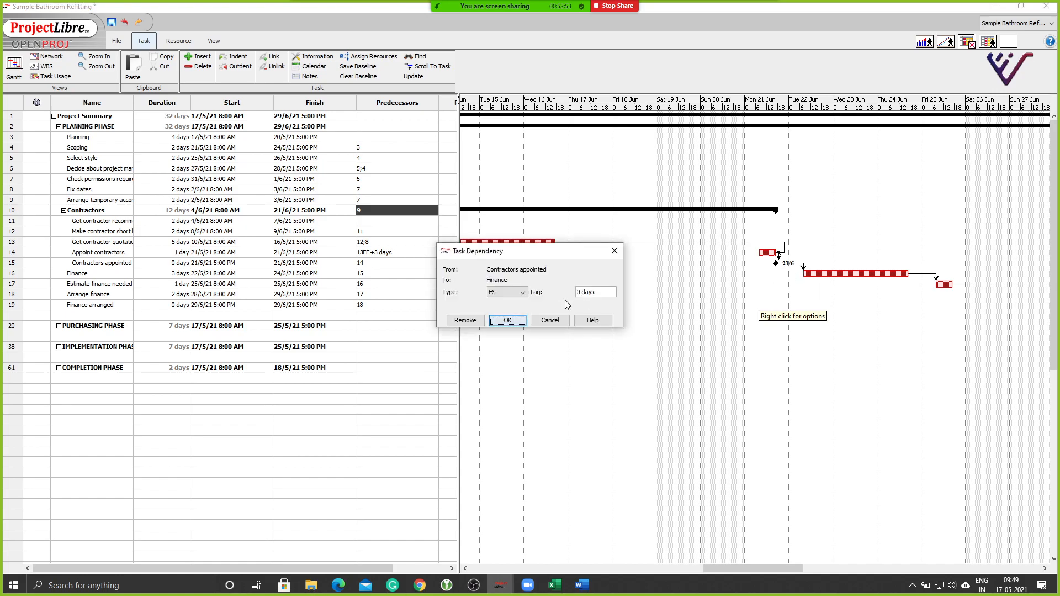
{"action": "left_click", "coordinate": [503, 292]}
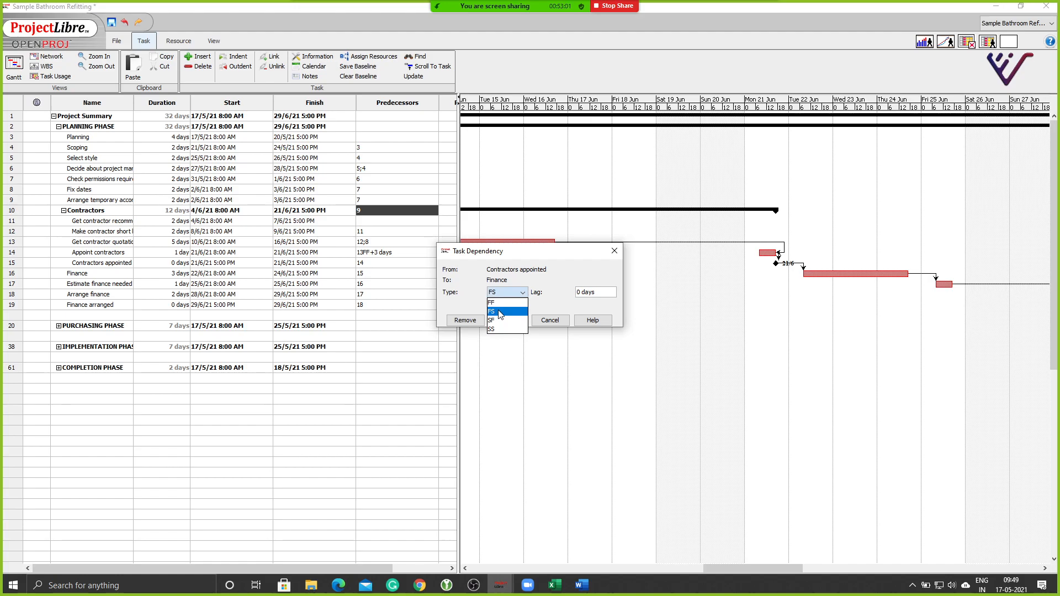
{"action": "left_click", "coordinate": [579, 292]}
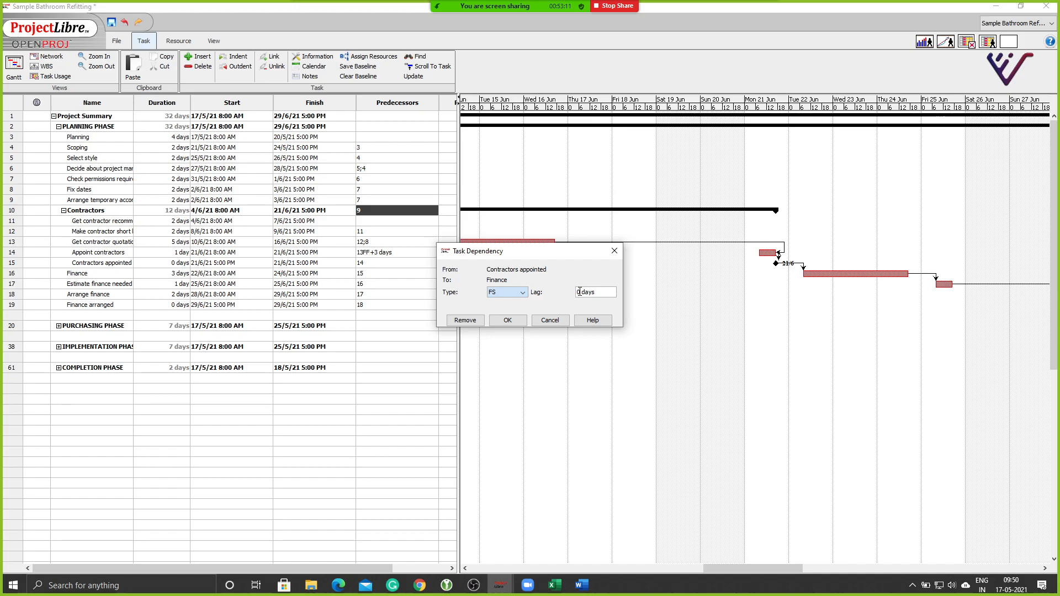
{"action": "left_click_drag", "start_coordinate": [580, 292], "coordinate": [568, 295]}
{"action": "type", "text": "-2"}
{"action": "left_click", "coordinate": [507, 321]}
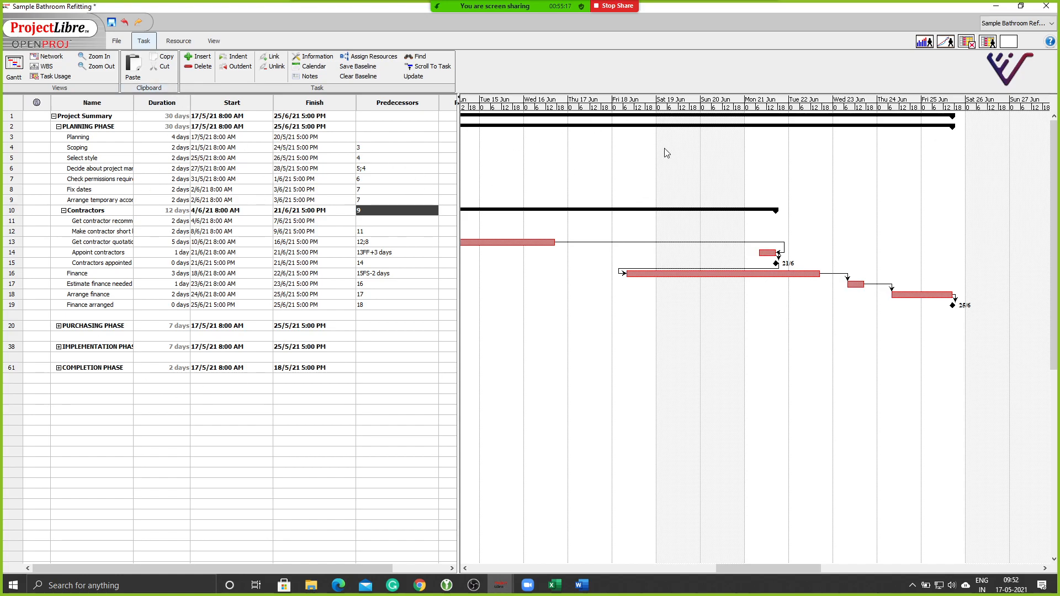
{"action": "left_click_drag", "start_coordinate": [755, 570], "coordinate": [509, 570]}
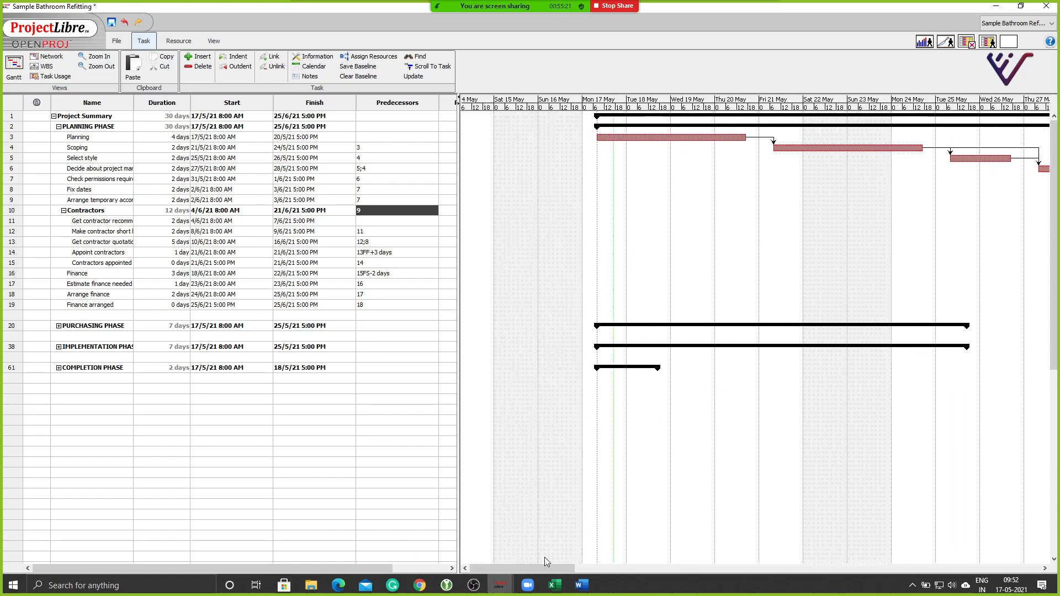
Zoom out so the full 17/5/21 to 25/6/21 schedule fits in the Gantt view.
{"action": "left_click", "coordinate": [97, 66]}
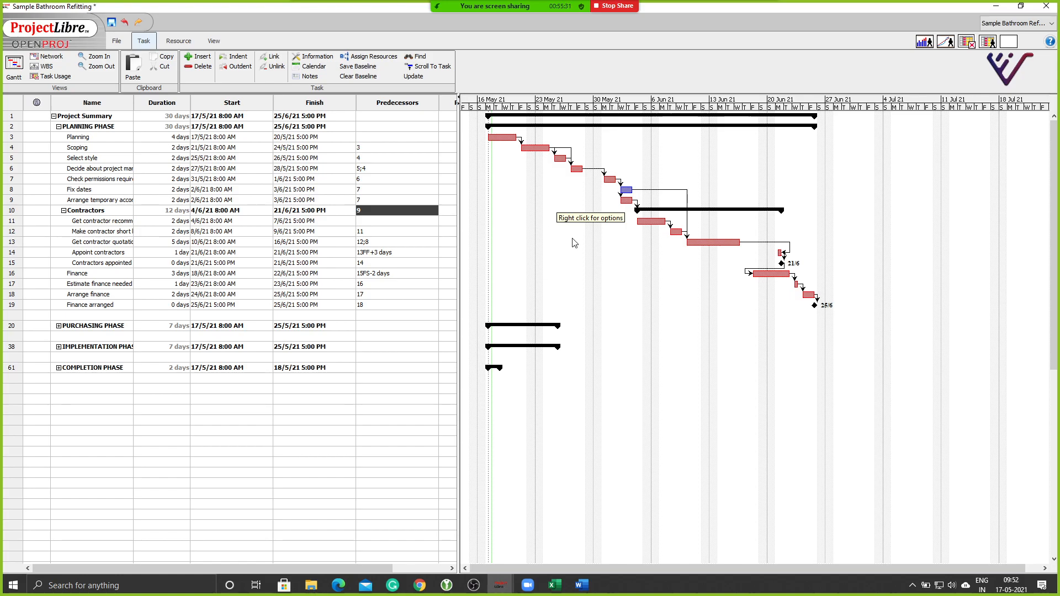
Save the Baseline for the Entire Project, then save it a second time.
{"action": "left_click", "coordinate": [353, 69]}
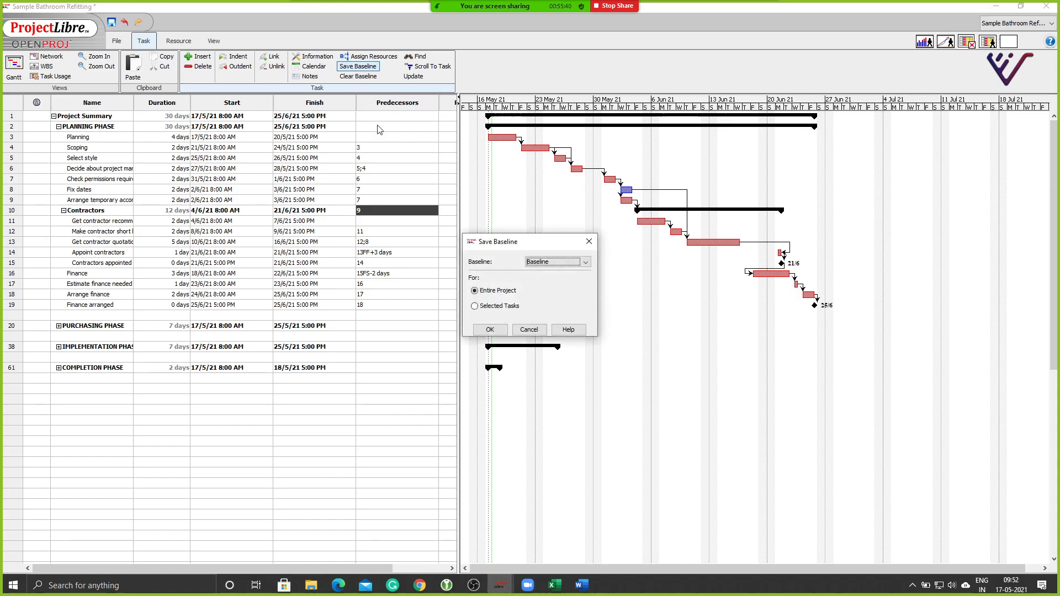
{"action": "left_click", "coordinate": [490, 330]}
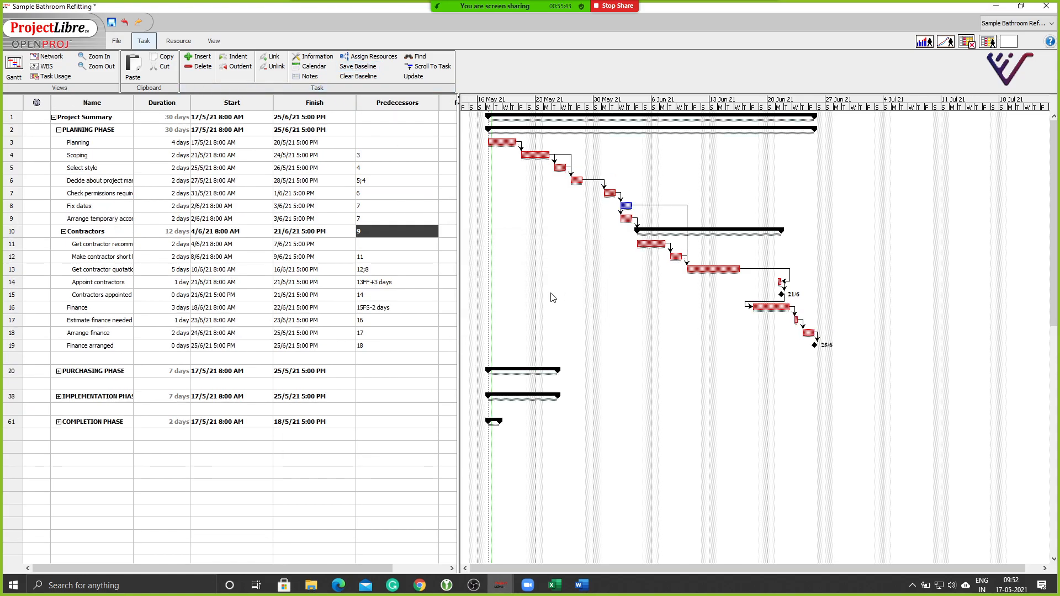
{"action": "left_click", "coordinate": [357, 66]}
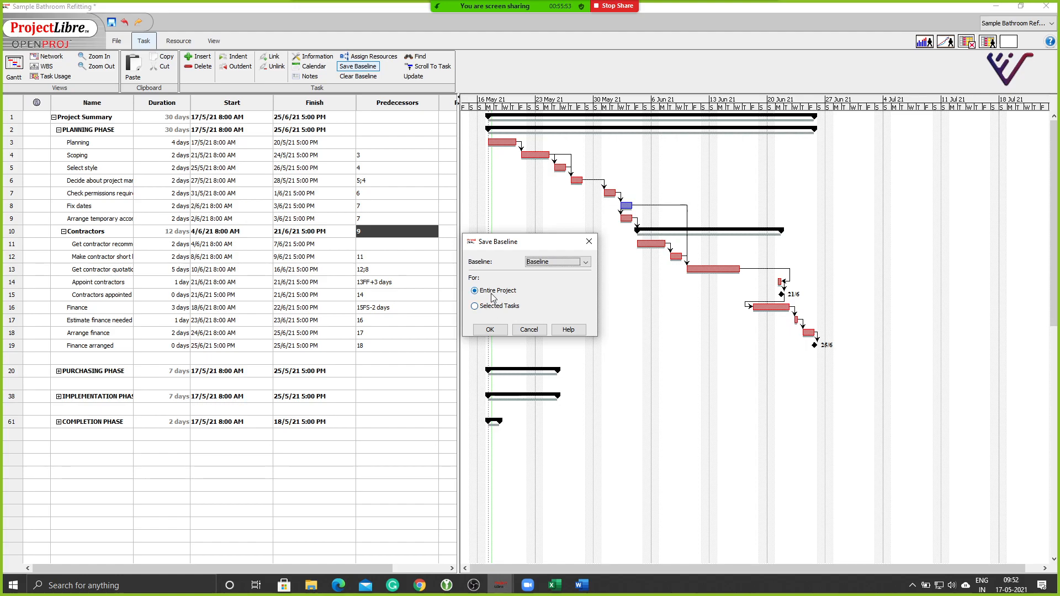
{"action": "left_click", "coordinate": [503, 330]}
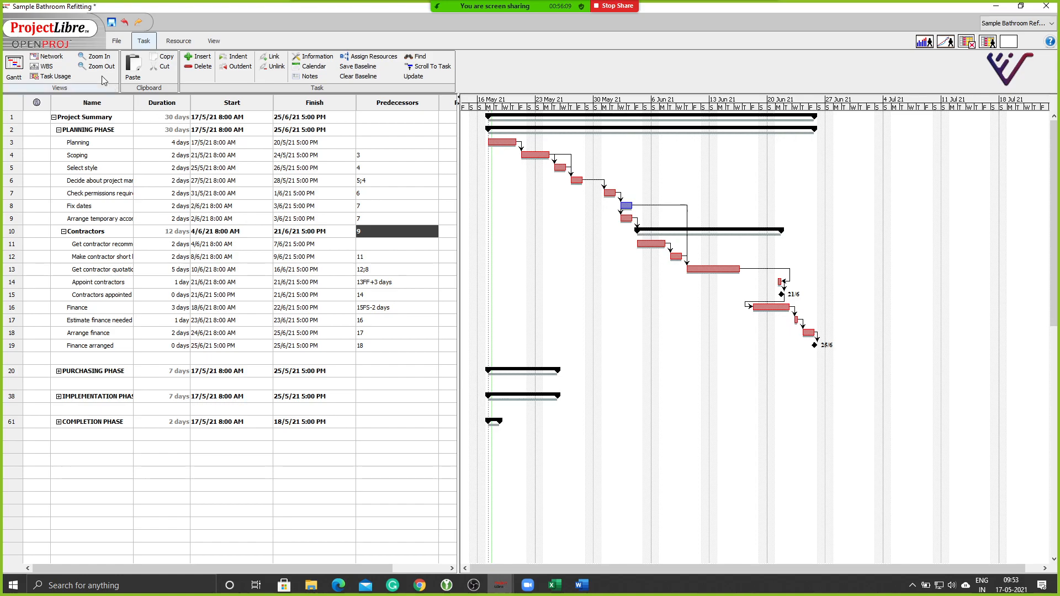
Zoom to days, undo two accidental Planning bar edits, and drag Planning's progress to 50%.
{"action": "left_click", "coordinate": [96, 57]}
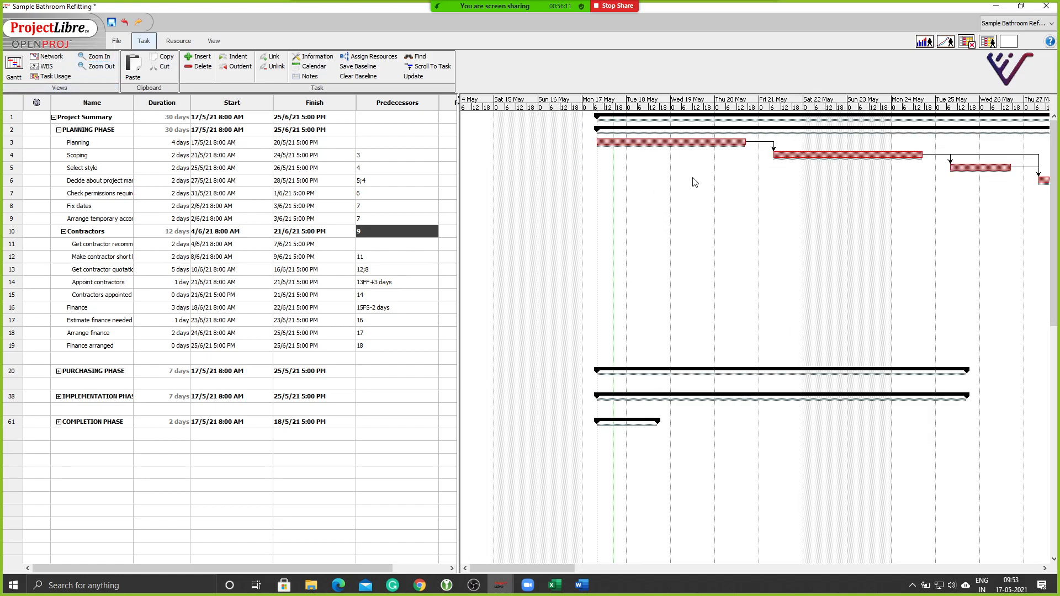
{"action": "mouse_move", "coordinate": [546, 564]}
{"action": "left_mouse_down"}
{"action": "mouse_move", "coordinate": [592, 565]}
{"action": "mouse_move", "coordinate": [564, 569]}
{"action": "left_mouse_up"}
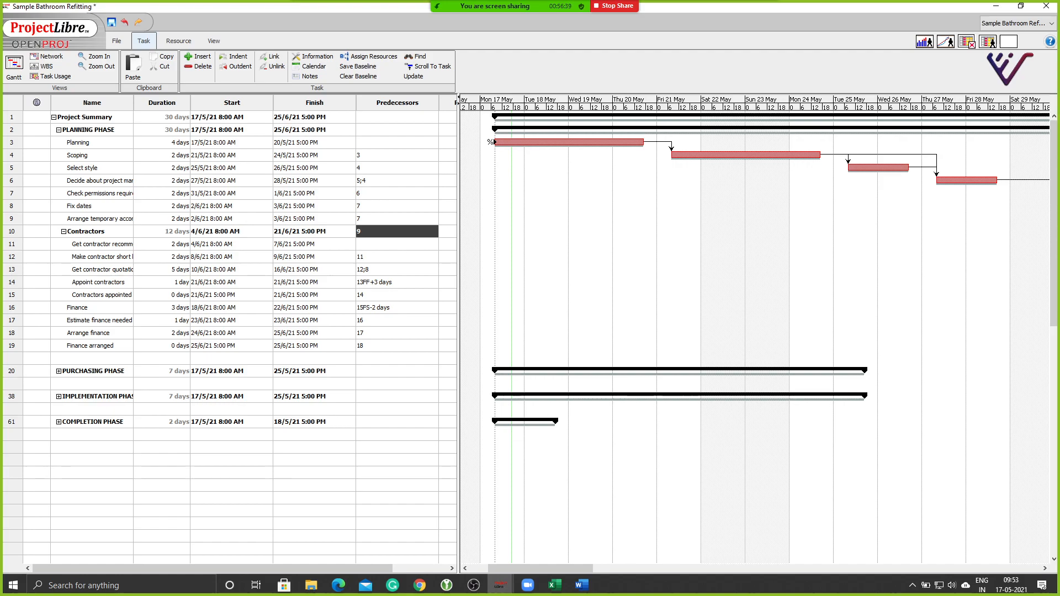
{"action": "mouse_move", "coordinate": [496, 142]}
{"action": "left_mouse_down"}
{"action": "mouse_move", "coordinate": [469, 142]}
{"action": "mouse_move", "coordinate": [506, 142]}
{"action": "left_mouse_up"}
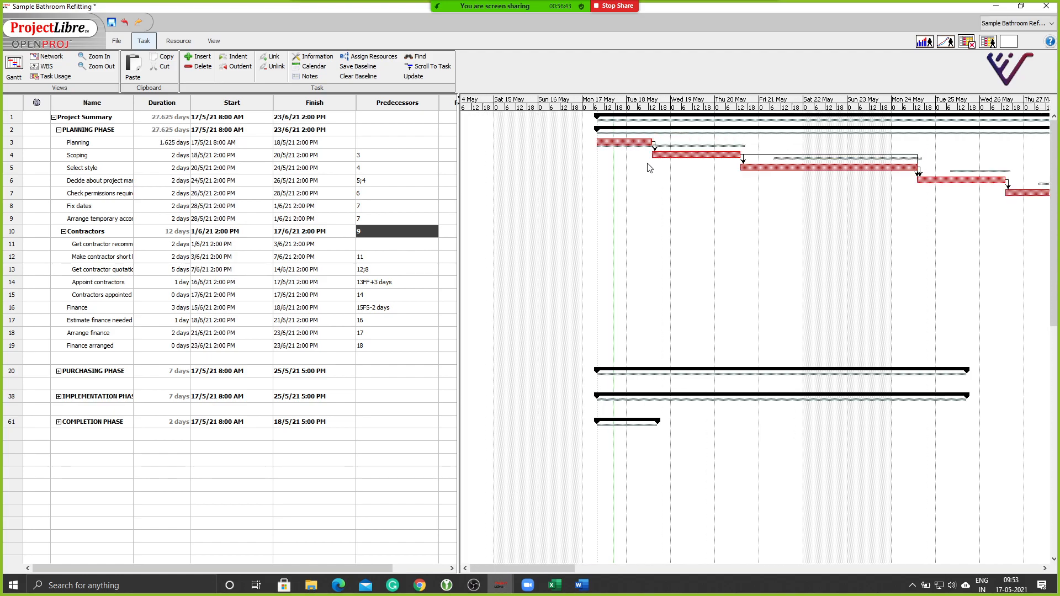
{"action": "key", "text": "ctrl+z"}
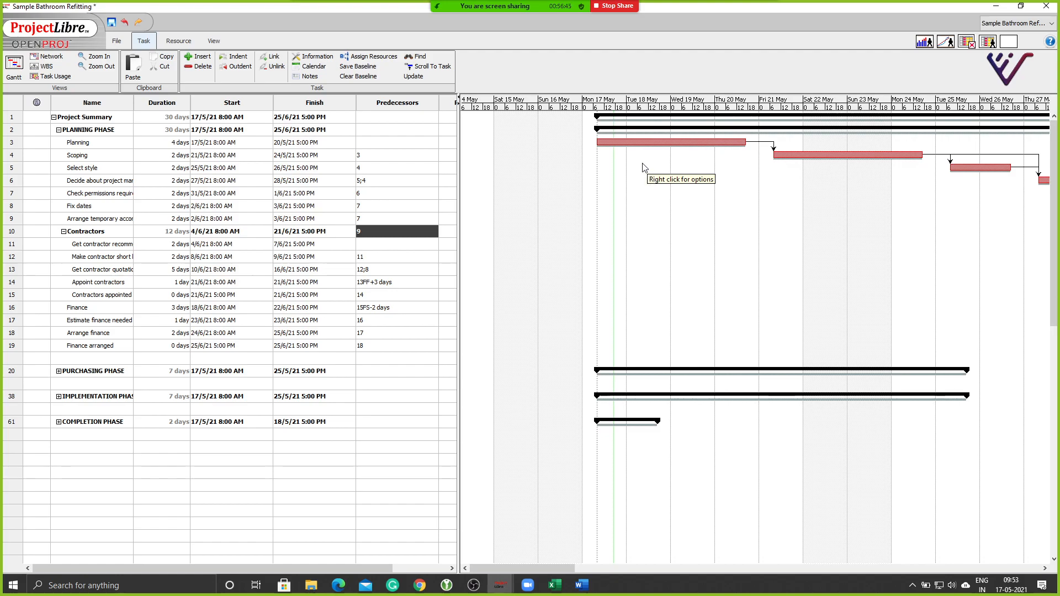
{"action": "left_click_drag", "start_coordinate": [600, 143], "coordinate": [615, 143]}
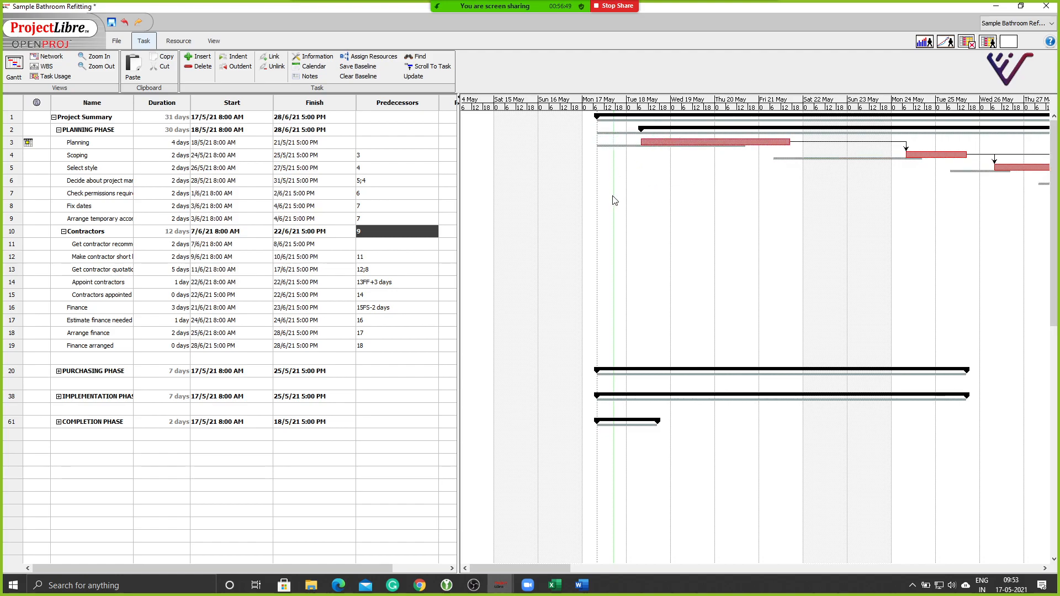
{"action": "key", "text": "ctrl+z"}
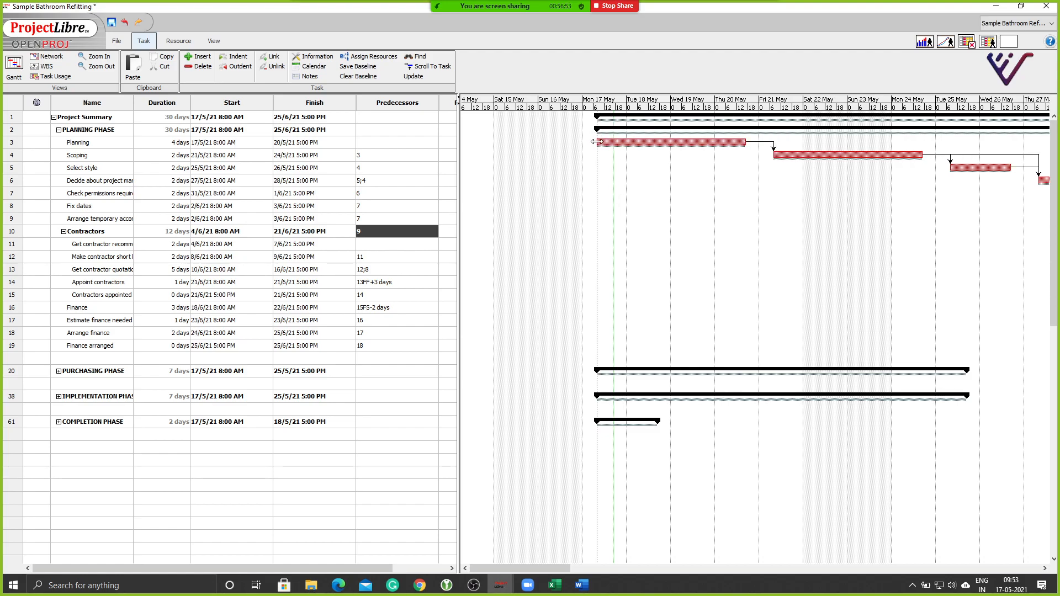
{"action": "left_click_drag", "start_coordinate": [599, 143], "coordinate": [662, 142]}
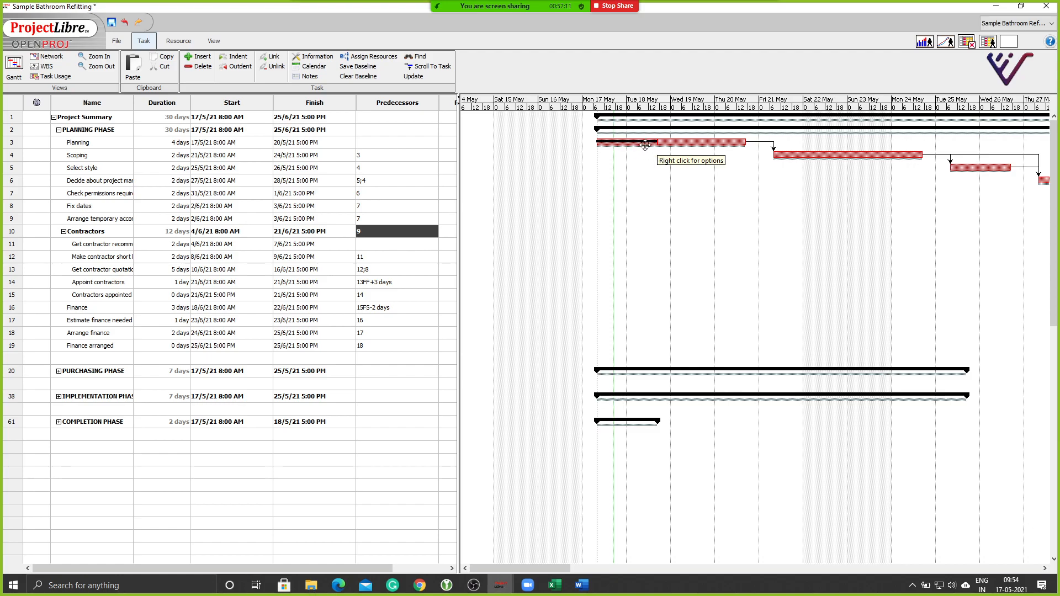
Enter 75% as the Planning task's percent complete in its task details.
{"action": "double_click", "coordinate": [10, 145]}
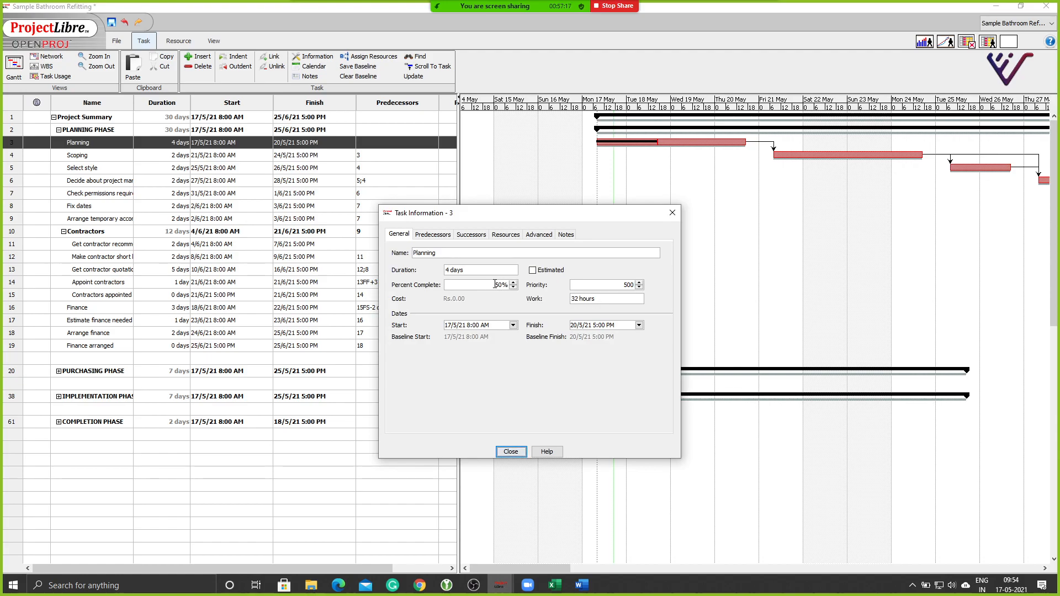
{"action": "left_click_drag", "start_coordinate": [495, 285], "coordinate": [499, 285]}
{"action": "type", "text": "75"}
{"action": "key", "text": "Delete"}
{"action": "key", "text": "Return"}
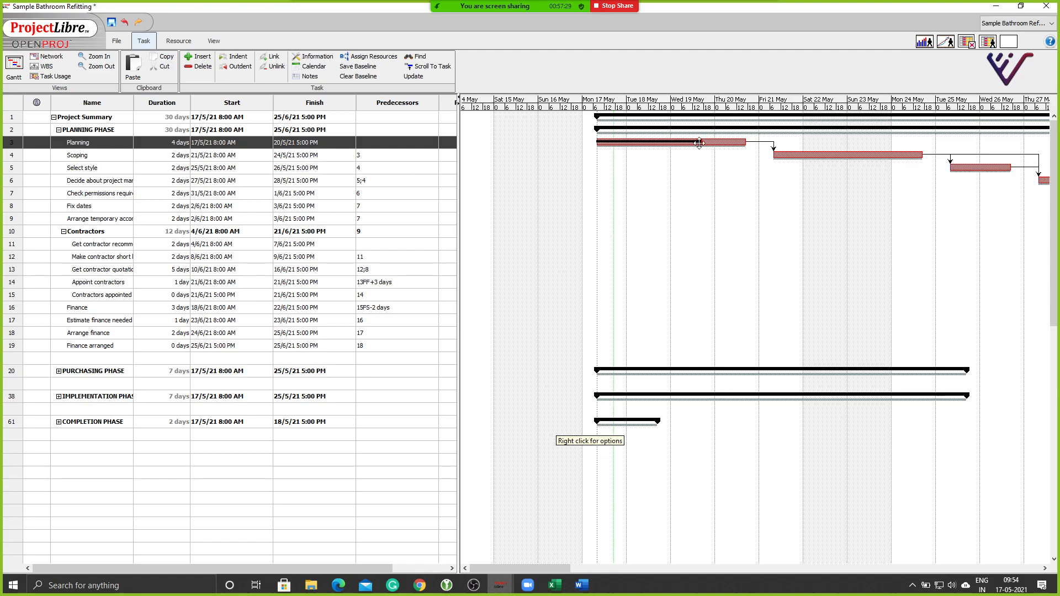
Recheck Planning's progress, then drag Scoping's bar to record partial completion.
{"action": "double_click", "coordinate": [13, 145]}
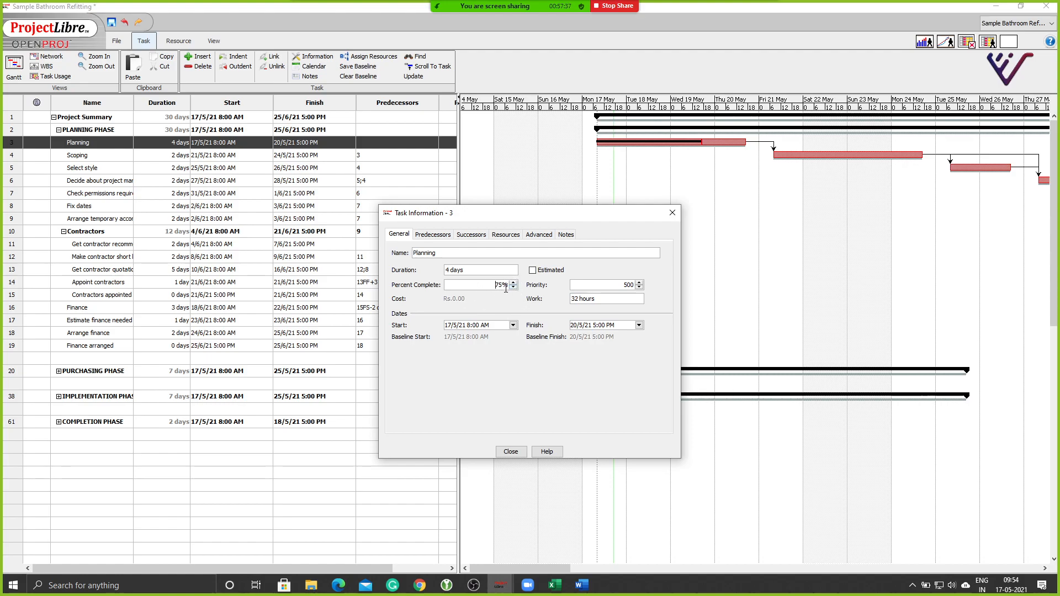
{"action": "left_click", "coordinate": [510, 452]}
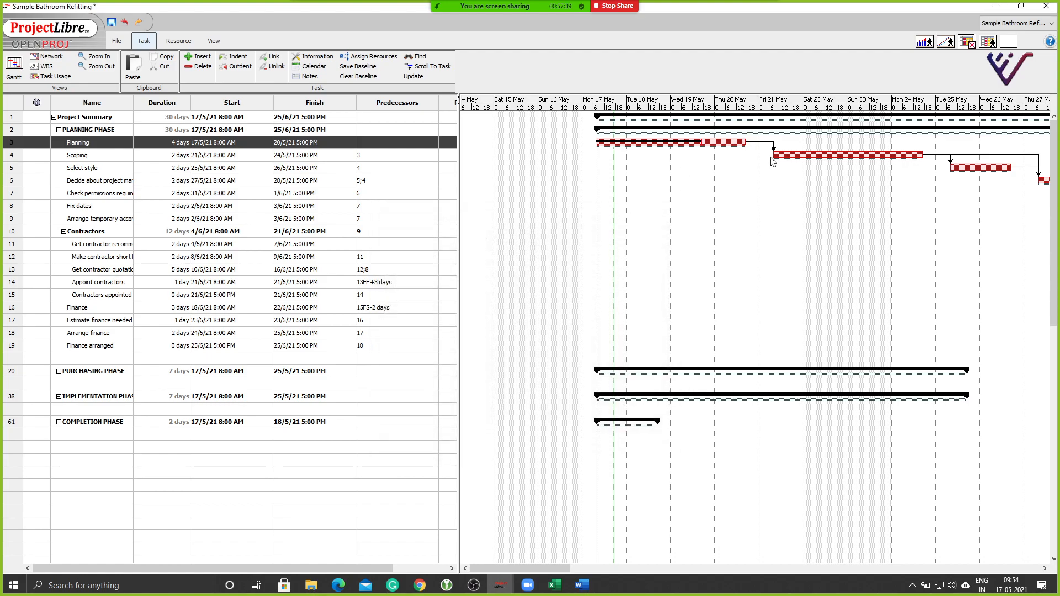
{"action": "left_click_drag", "start_coordinate": [774, 154], "coordinate": [845, 157]}
{"action": "left_click_drag", "start_coordinate": [945, 166], "coordinate": [979, 167]}
{"action": "left_click_drag", "start_coordinate": [978, 167], "coordinate": [913, 164]}
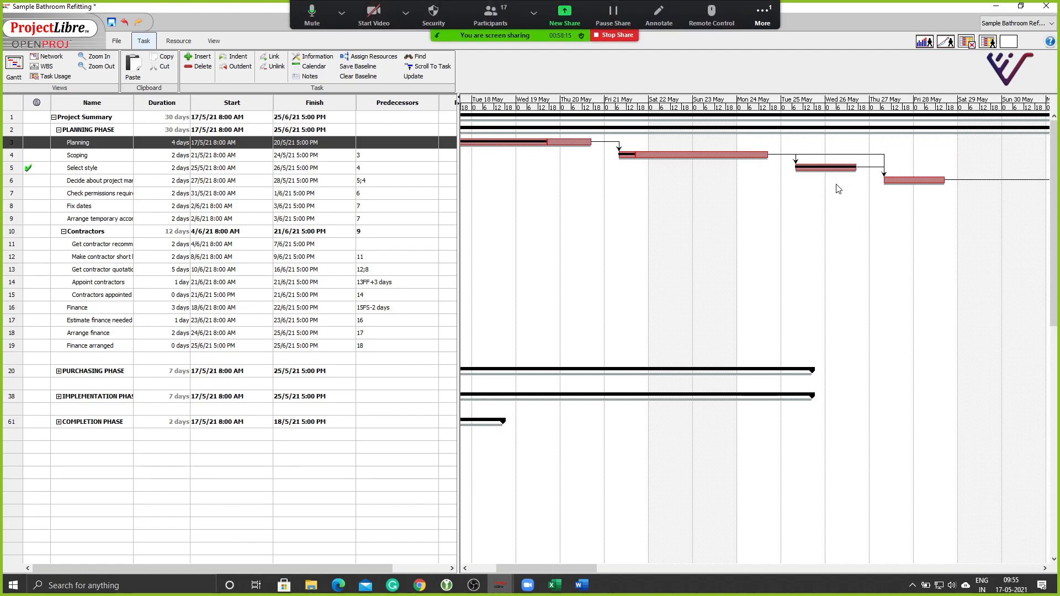
{"action": "left_click", "coordinate": [762, 16]}
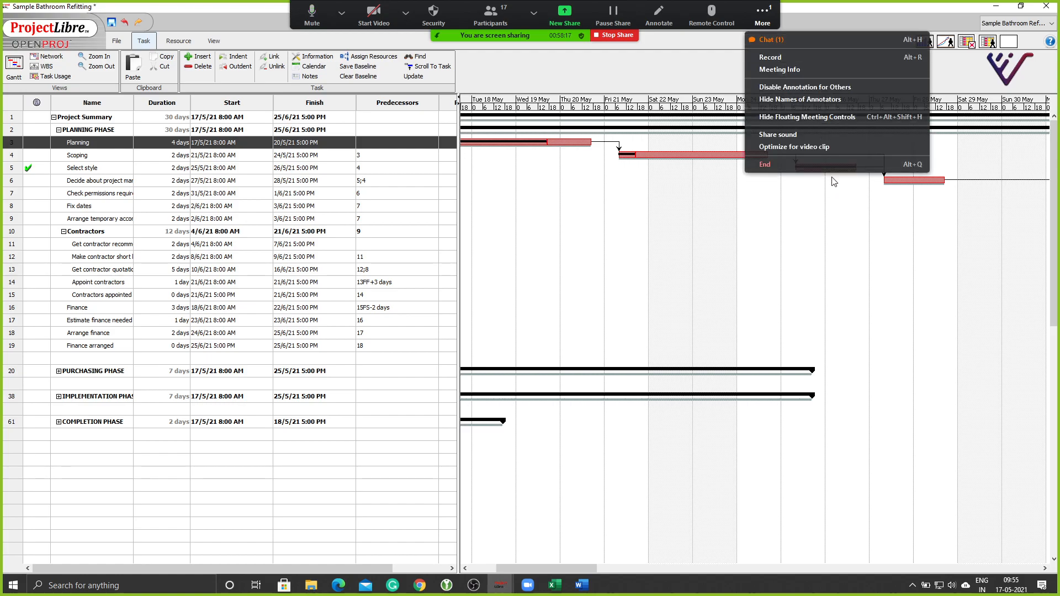
{"action": "left_click", "coordinate": [857, 303]}
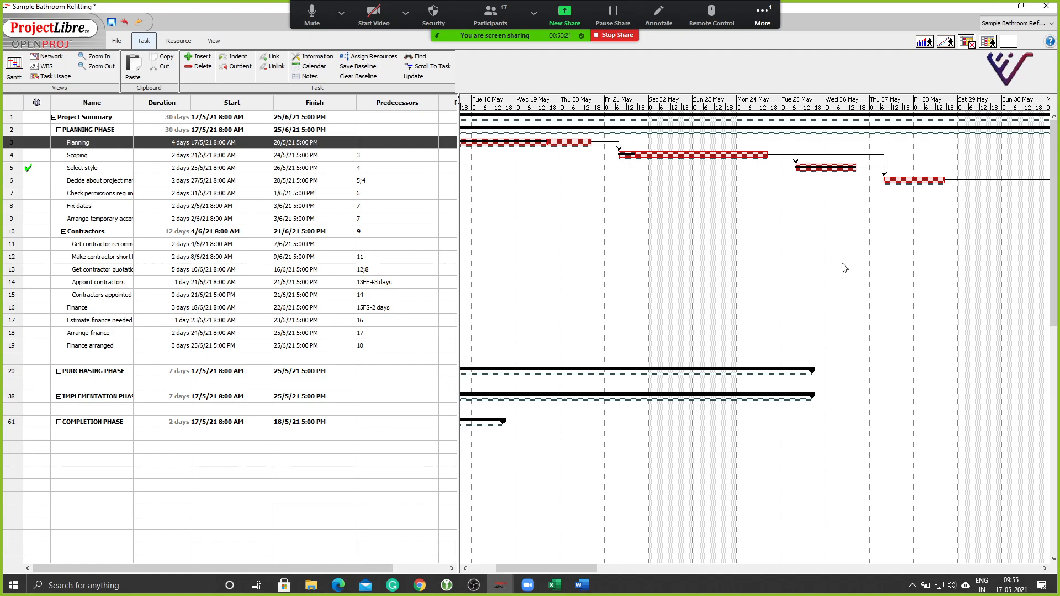
{"action": "key", "text": "ctrl+z"}
{"action": "left_click", "coordinate": [774, 16]}
{"action": "left_click", "coordinate": [774, 16]}
{"action": "left_click", "coordinate": [774, 17]}
{"action": "left_click", "coordinate": [770, 39]}
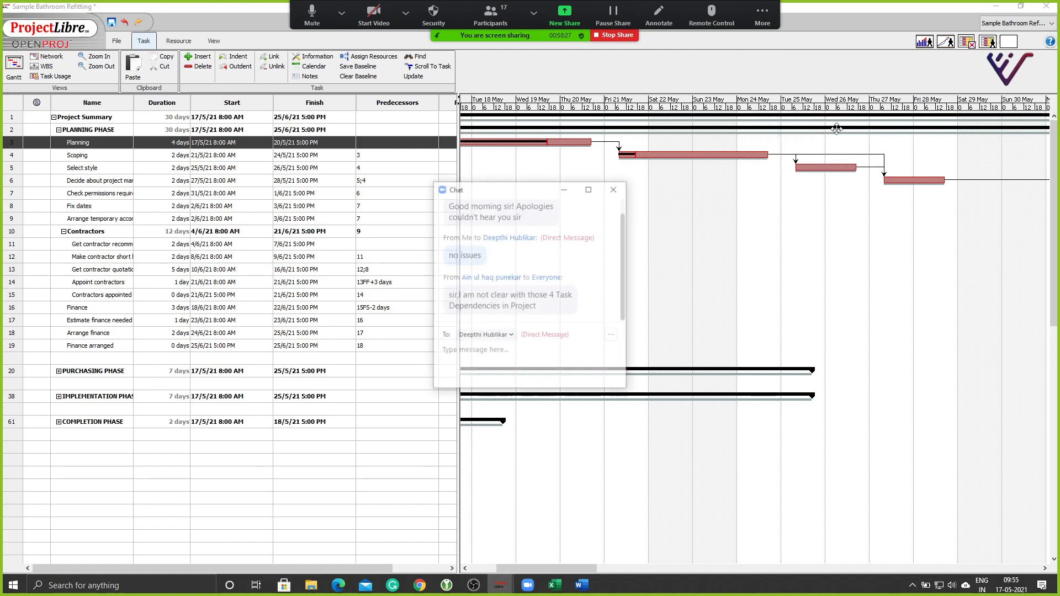
{"action": "left_click", "coordinate": [564, 190]}
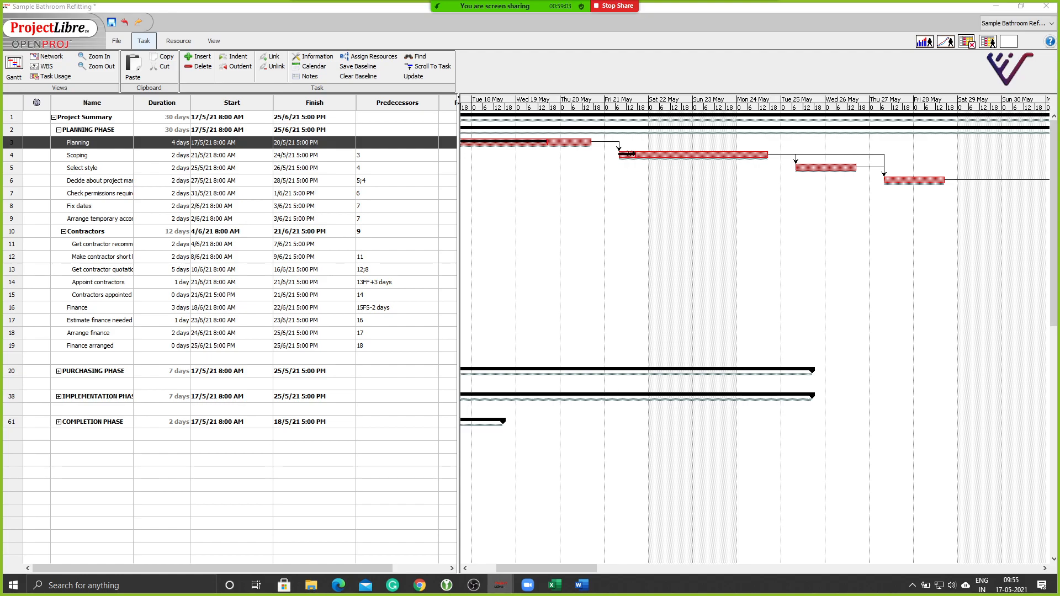
Drag Scoping's progress handle to show a small completed portion at its start.
{"action": "left_click_drag", "start_coordinate": [629, 154], "coordinate": [688, 157]}
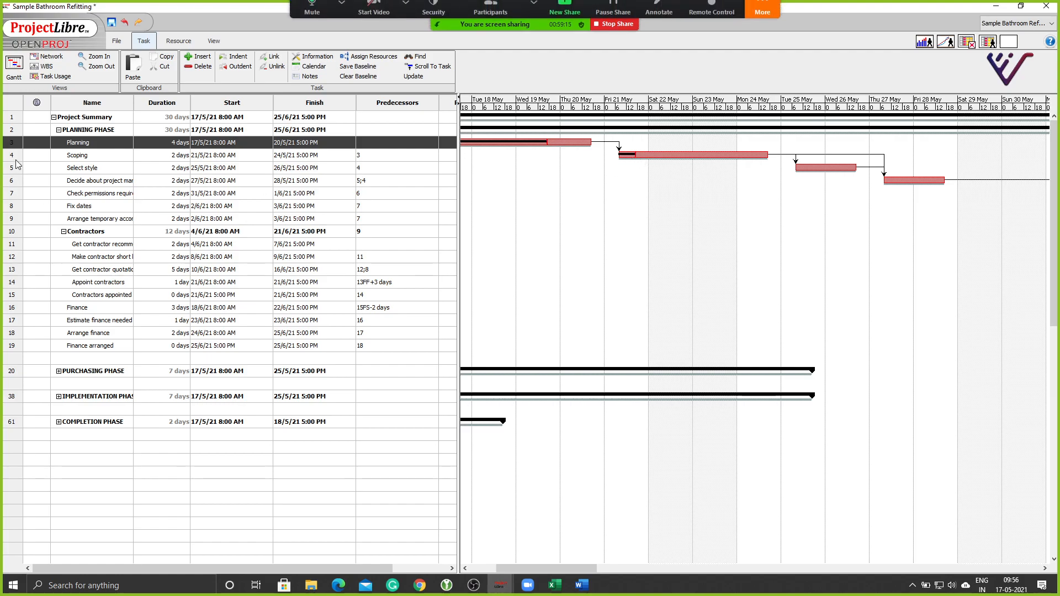
{"action": "double_click", "coordinate": [7, 145]}
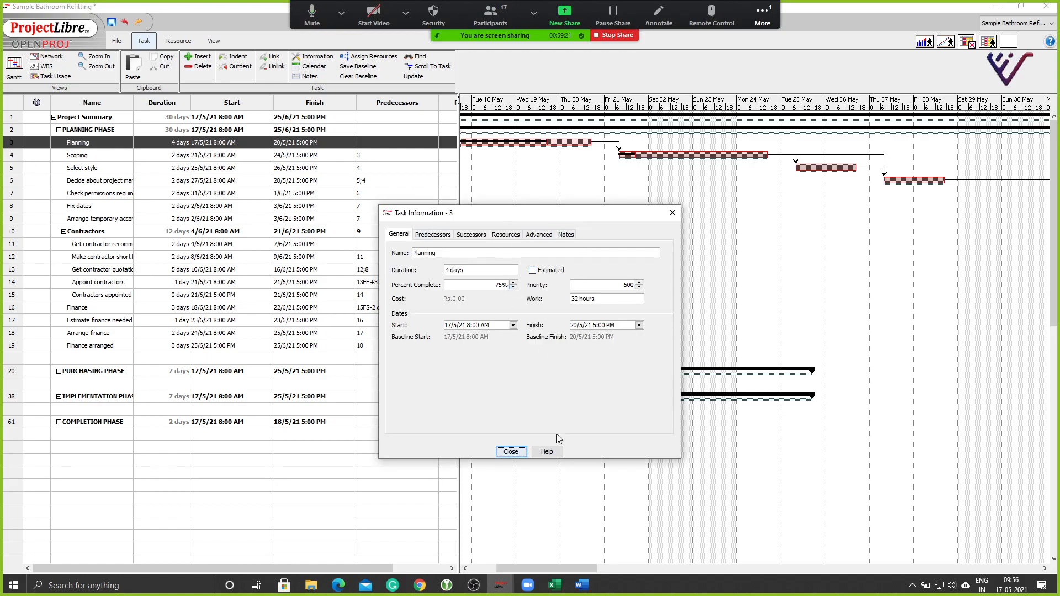
{"action": "left_click", "coordinate": [504, 455]}
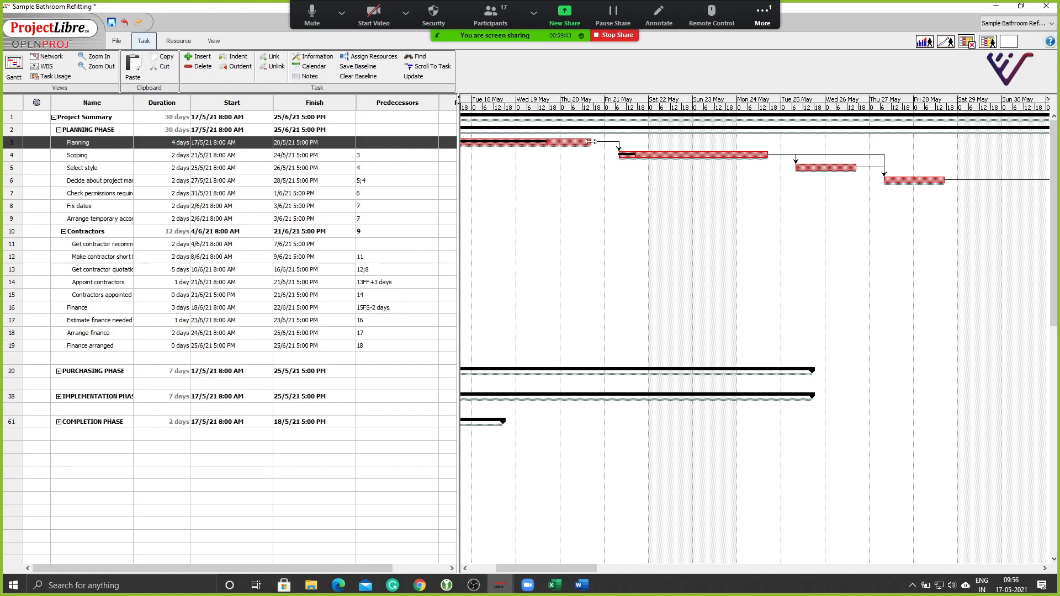
{"action": "left_click_drag", "start_coordinate": [592, 142], "coordinate": [637, 142]}
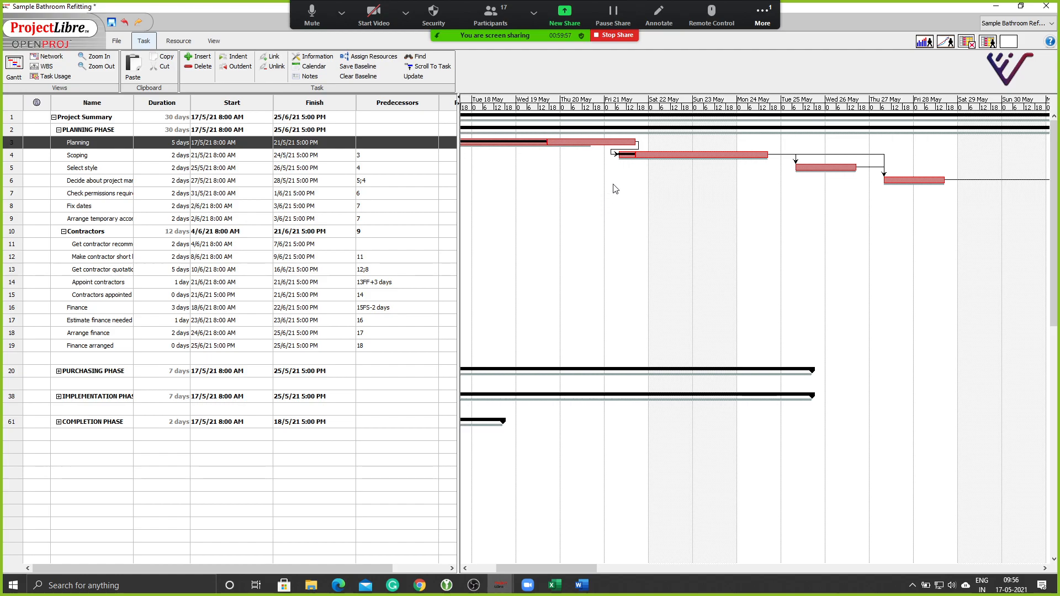
{"action": "left_click_drag", "start_coordinate": [633, 140], "coordinate": [591, 138]}
{"action": "left_click_drag", "start_coordinate": [767, 155], "coordinate": [788, 155]}
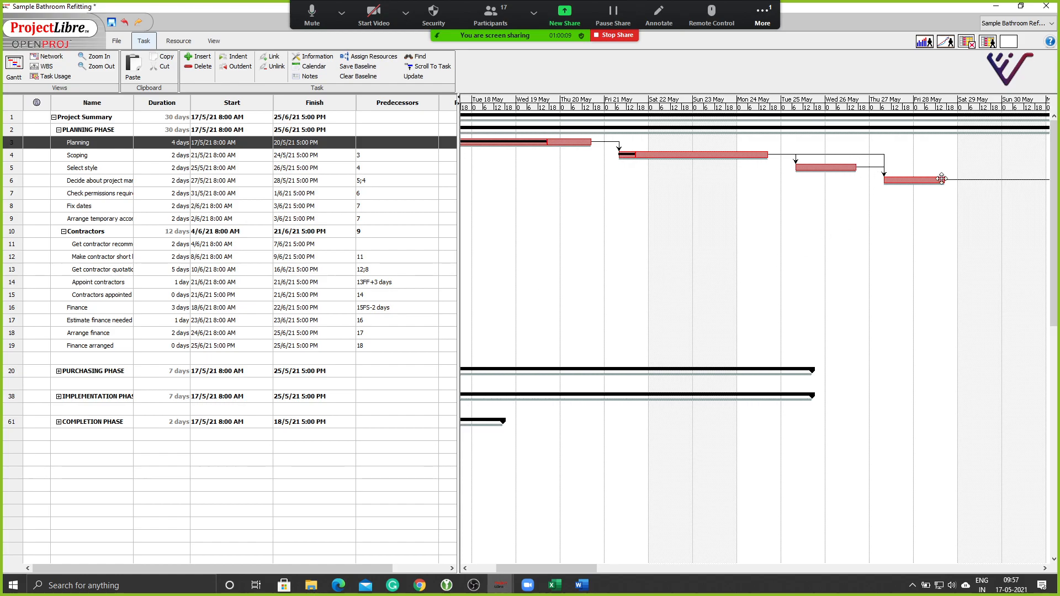
{"action": "left_click_drag", "start_coordinate": [946, 180], "coordinate": [977, 180]}
Stretch Scoping from 2 to 3 days and check that Finance arranged now ends 28/6/21.
{"action": "left_click", "coordinate": [97, 66]}
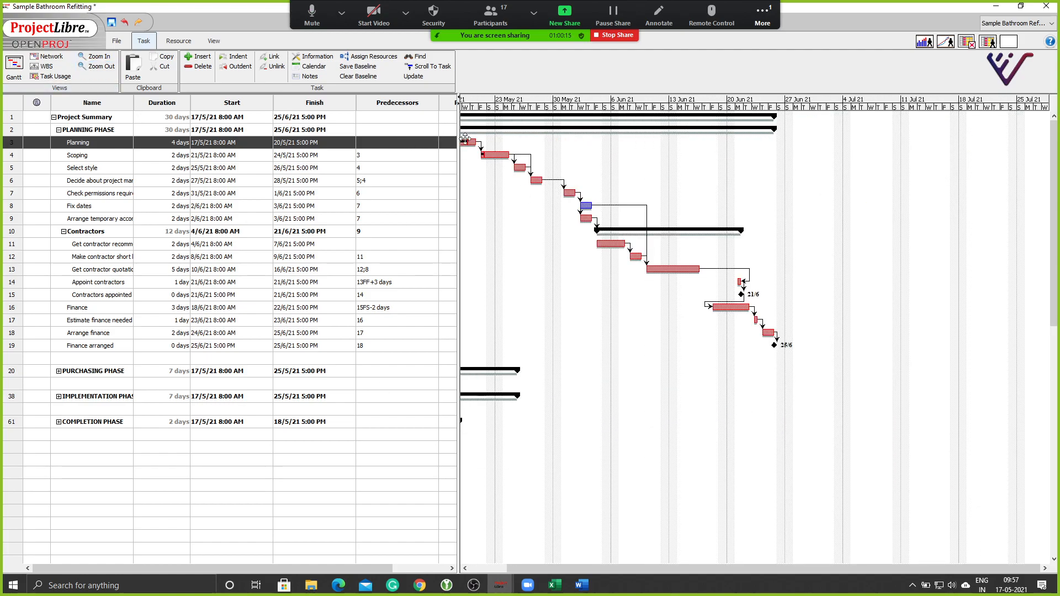
{"action": "left_click_drag", "start_coordinate": [510, 154], "coordinate": [538, 155]}
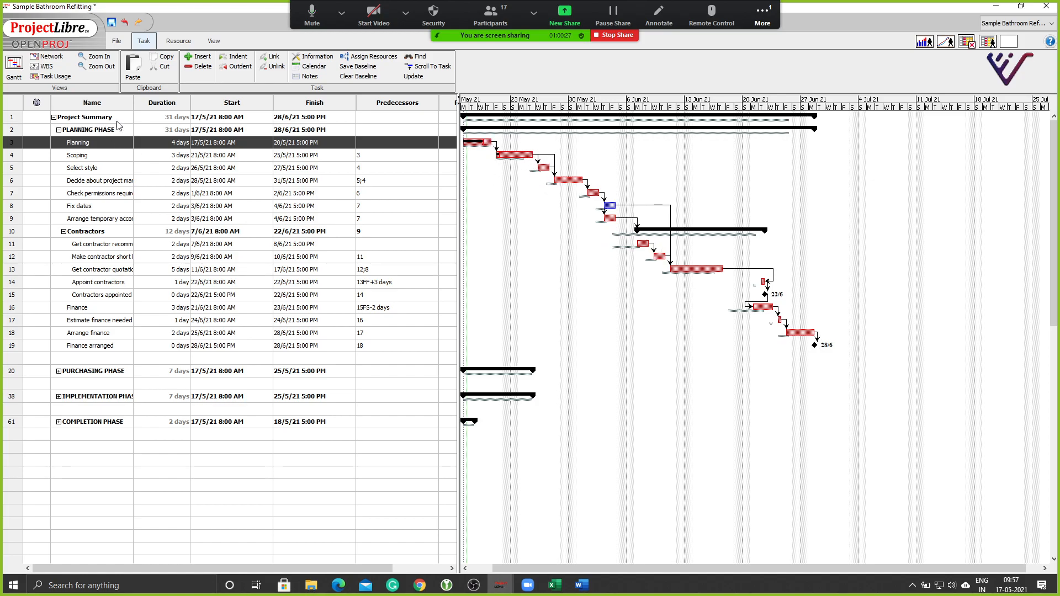
{"action": "left_click", "coordinate": [91, 57]}
{"action": "left_click", "coordinate": [89, 58]}
{"action": "left_click", "coordinate": [90, 59]}
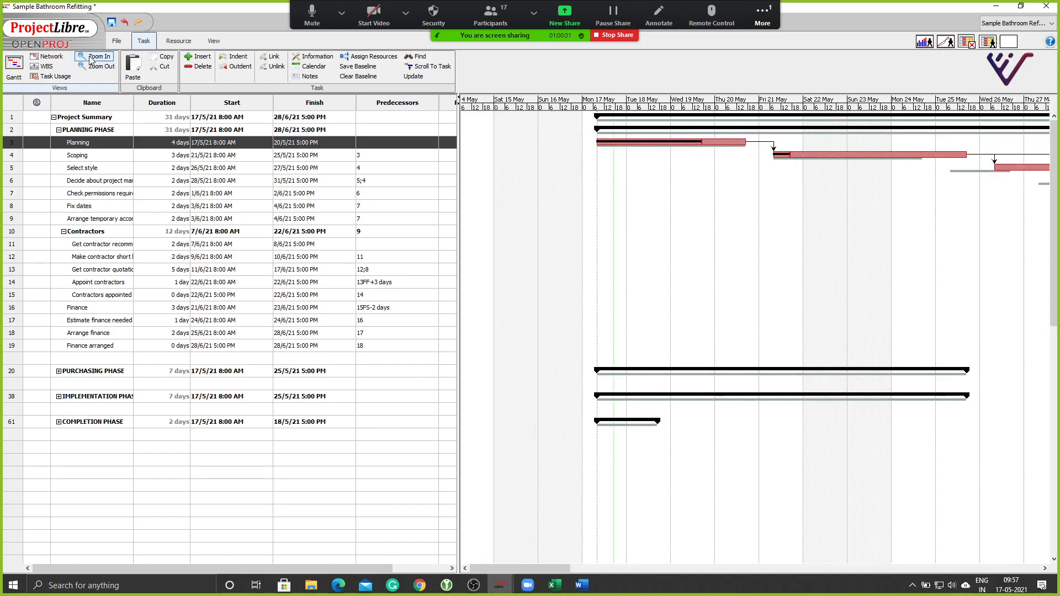
{"action": "left_click", "coordinate": [90, 58]}
{"action": "left_click_drag", "start_coordinate": [493, 568], "coordinate": [684, 271]}
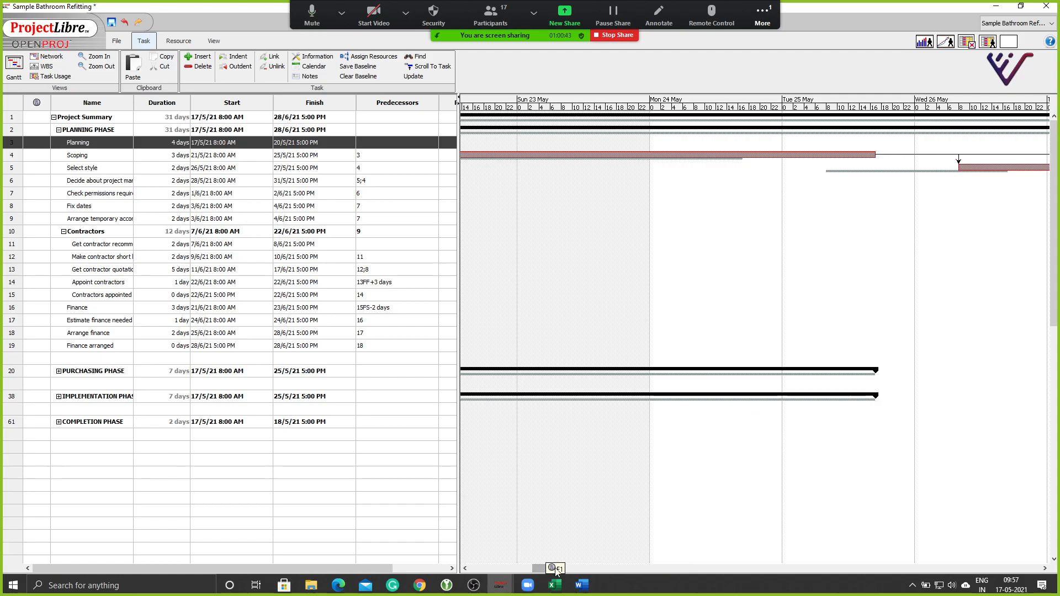
{"action": "left_click_drag", "start_coordinate": [541, 568], "coordinate": [784, 565]}
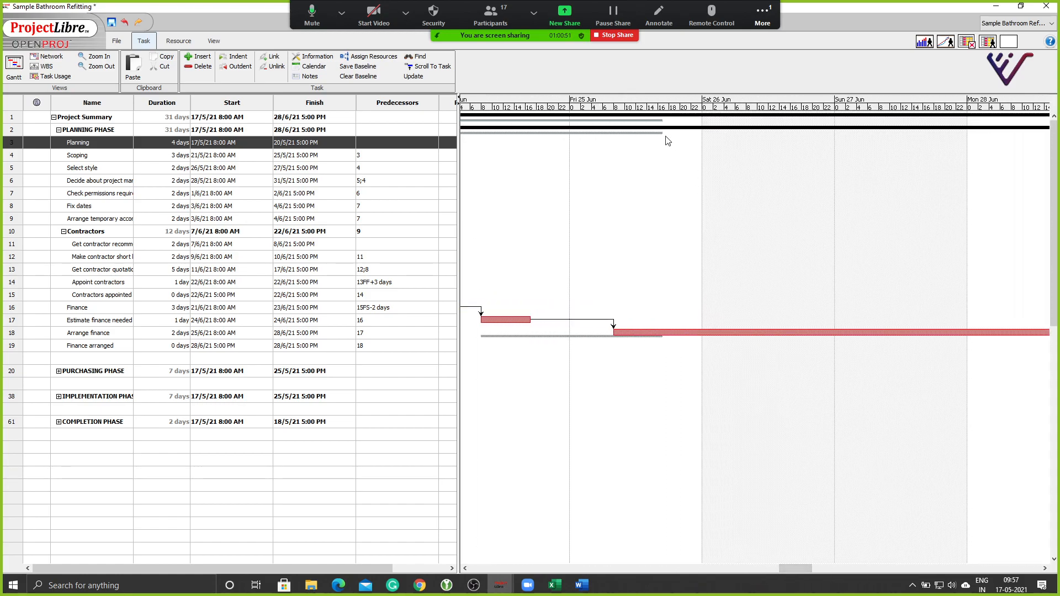
{"action": "left_click_drag", "start_coordinate": [784, 567], "coordinate": [807, 571]}
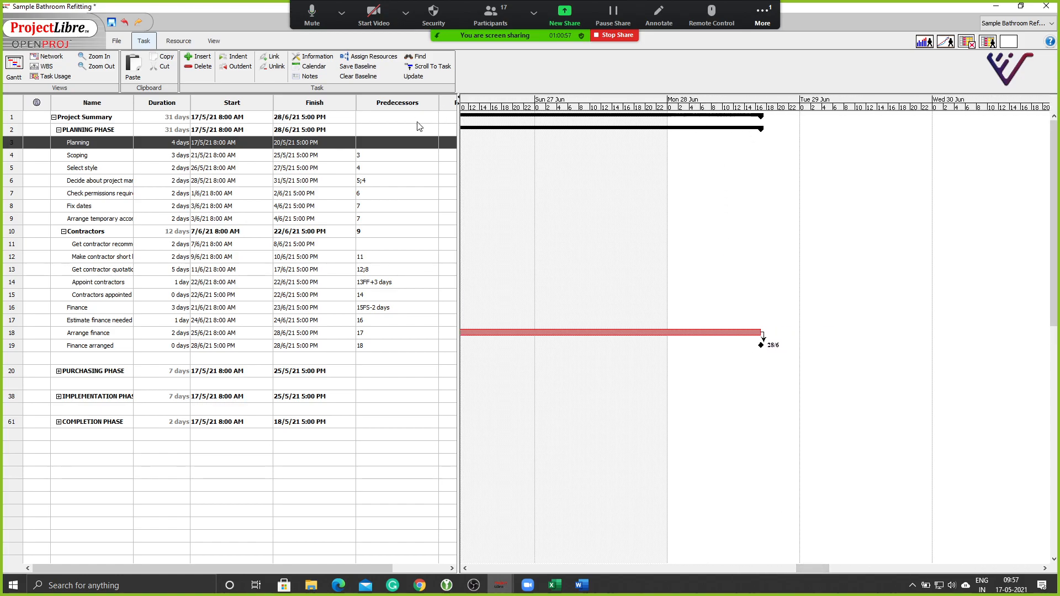
{"action": "left_click", "coordinate": [94, 68]}
{"action": "left_click_drag", "start_coordinate": [959, 568], "coordinate": [580, 568]}
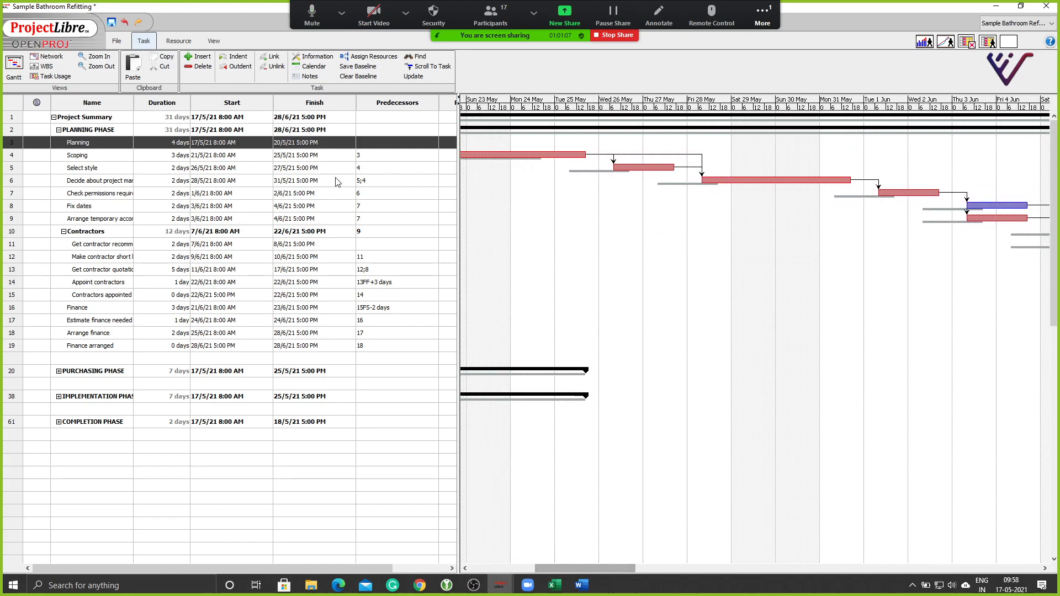
{"action": "left_click", "coordinate": [96, 66]}
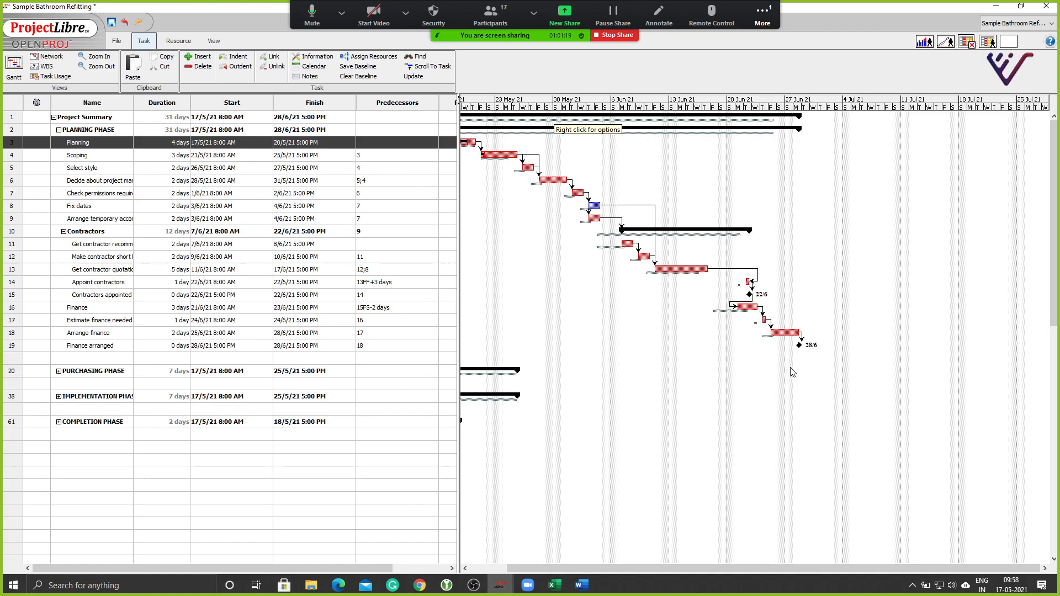
Save Baseline 1 for the entire project.
{"action": "left_click_drag", "start_coordinate": [639, 568], "coordinate": [463, 514]}
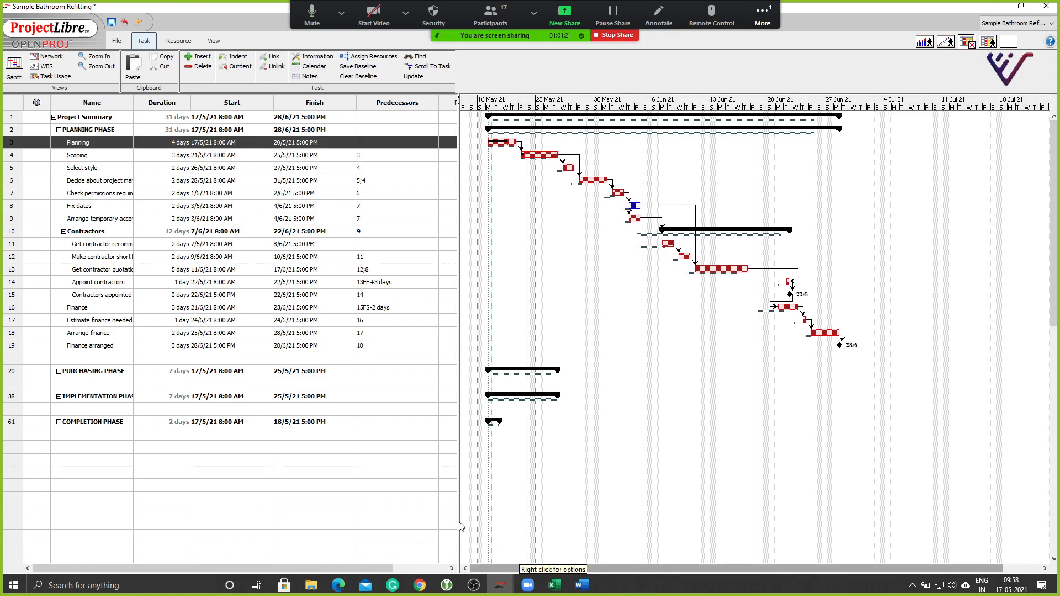
{"action": "left_click", "coordinate": [350, 69]}
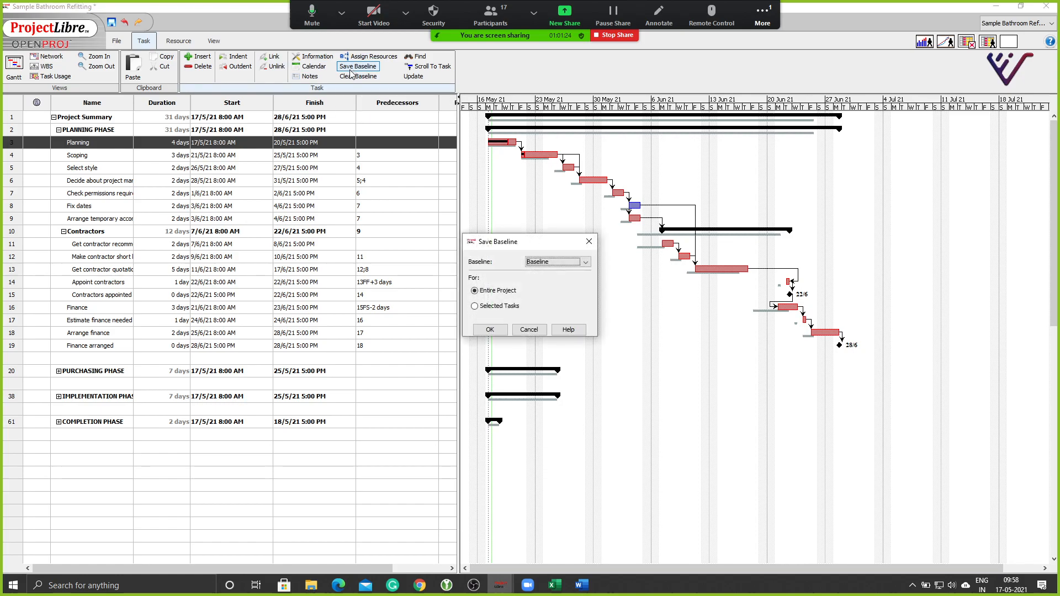
{"action": "left_click", "coordinate": [555, 263]}
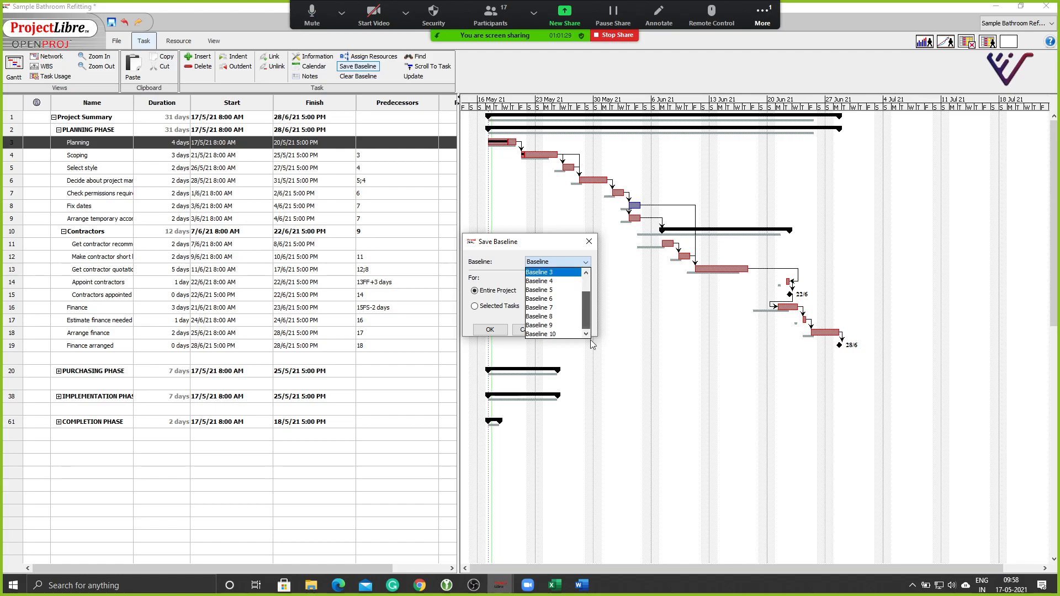
{"action": "left_click", "coordinate": [547, 275]}
{"action": "left_click", "coordinate": [550, 264]}
{"action": "left_click", "coordinate": [546, 282]}
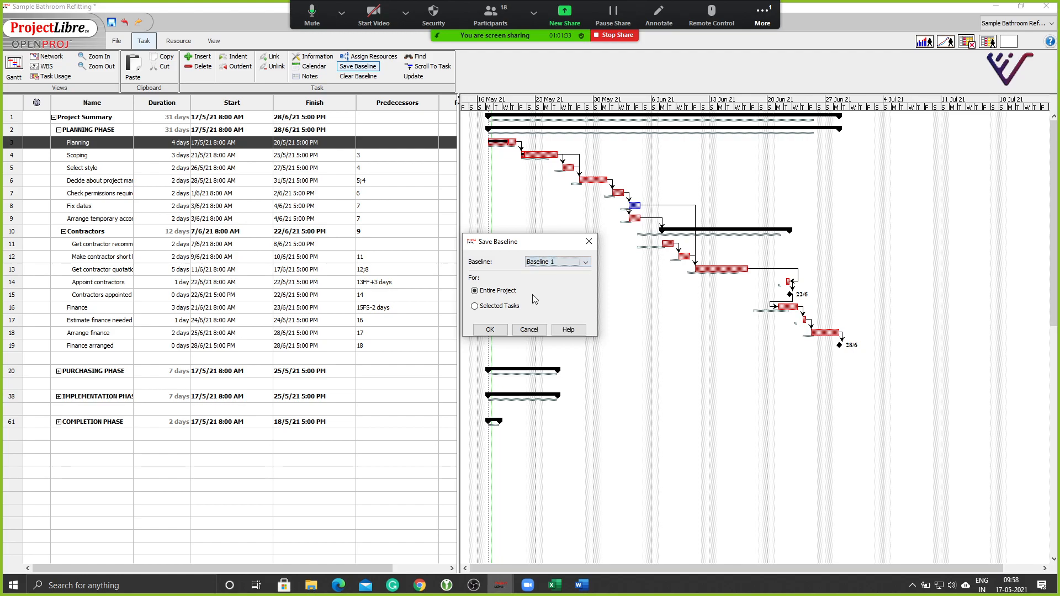
{"action": "left_click", "coordinate": [489, 330]}
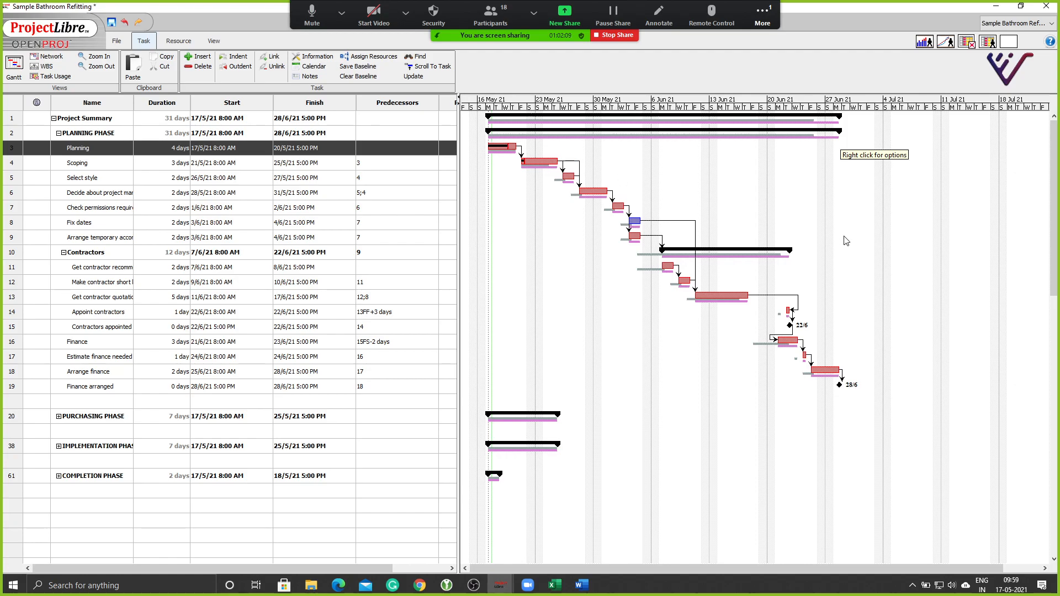
Hide the baseline bars in the Gantt chart.
{"action": "right_click", "coordinate": [790, 217]}
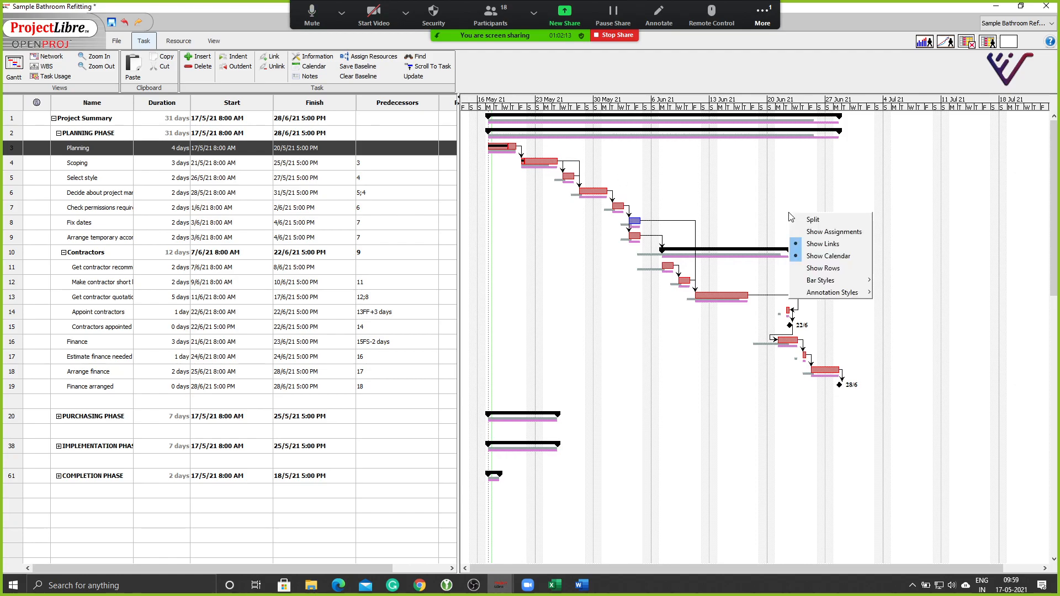
{"action": "right_click", "coordinate": [791, 181]}
{"action": "right_click", "coordinate": [792, 180]}
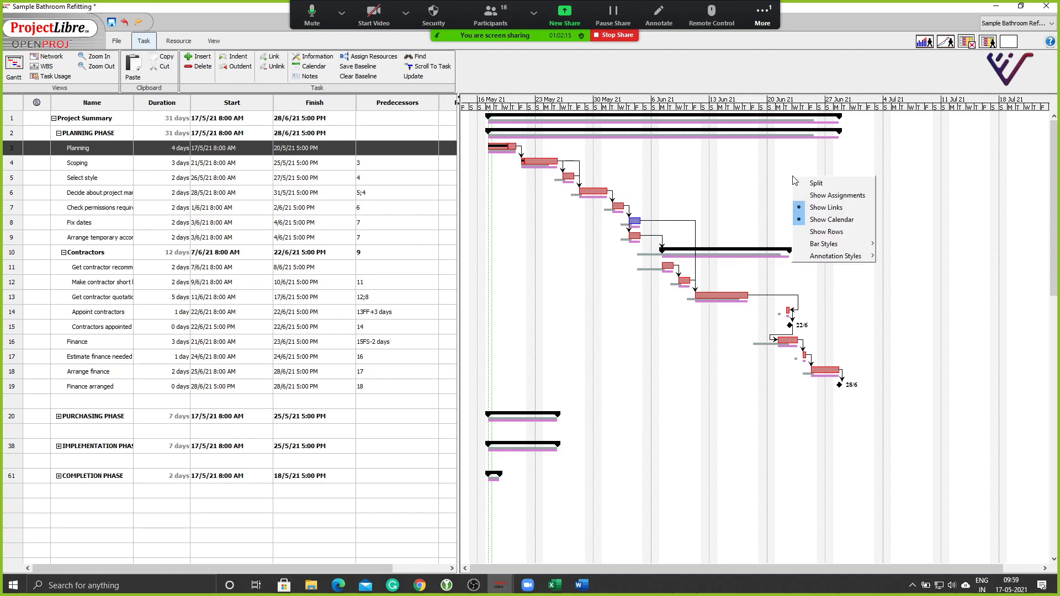
{"action": "mouse_move", "coordinate": [834, 246]}
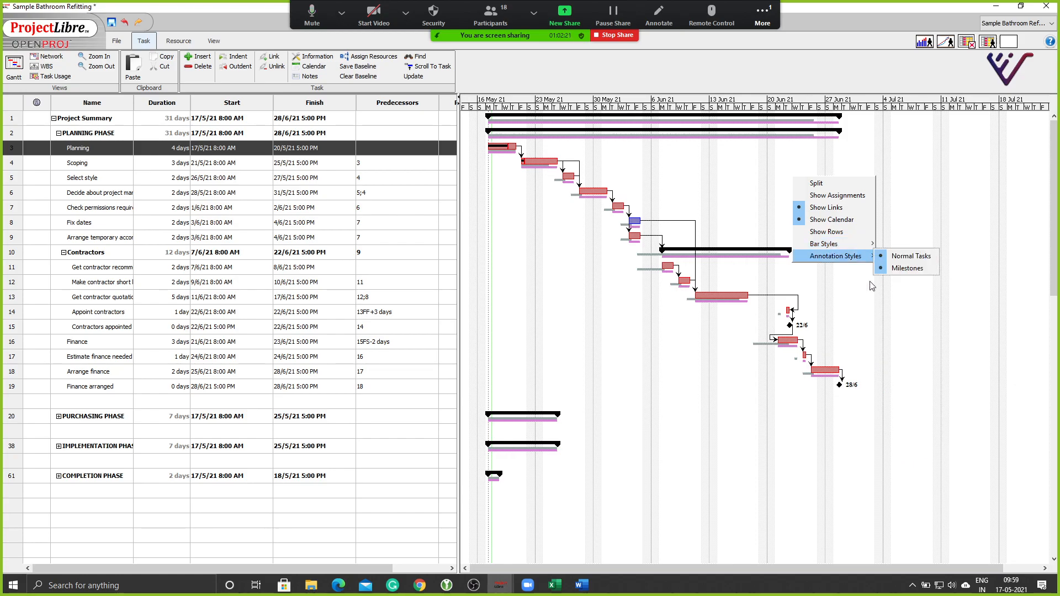
{"action": "left_click", "coordinate": [897, 317]}
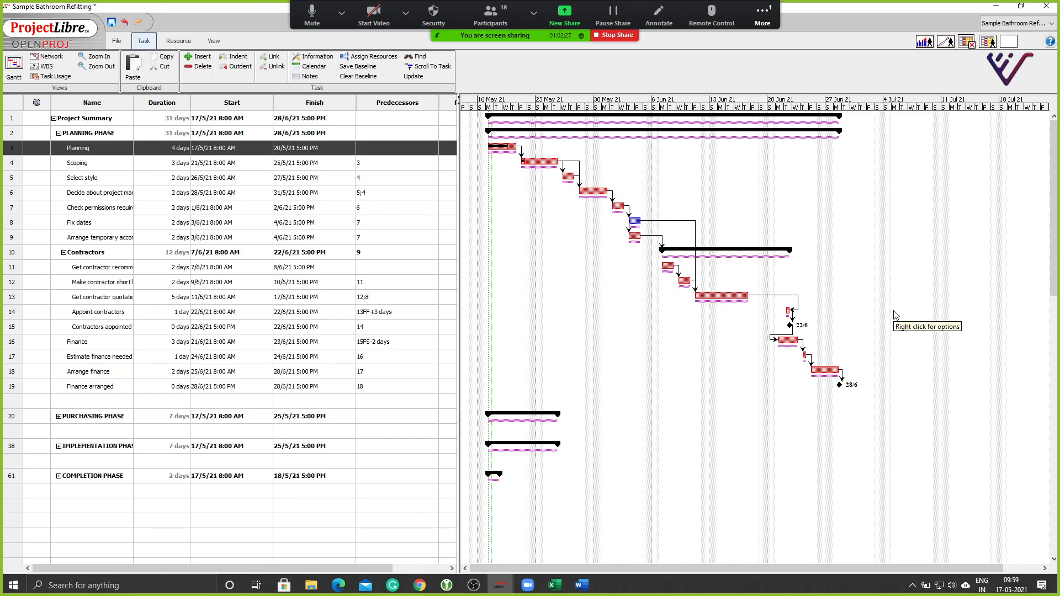
Show the baseline bars again and close the bar style options unchanged.
{"action": "right_click", "coordinate": [791, 202]}
{"action": "mouse_move", "coordinate": [834, 275]}
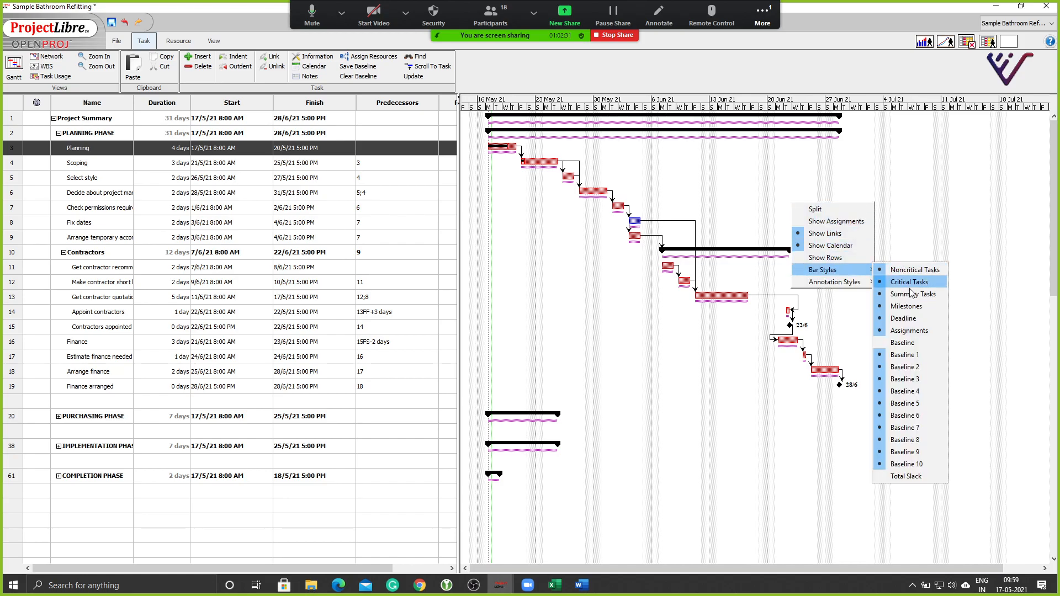
{"action": "left_click", "coordinate": [892, 345]}
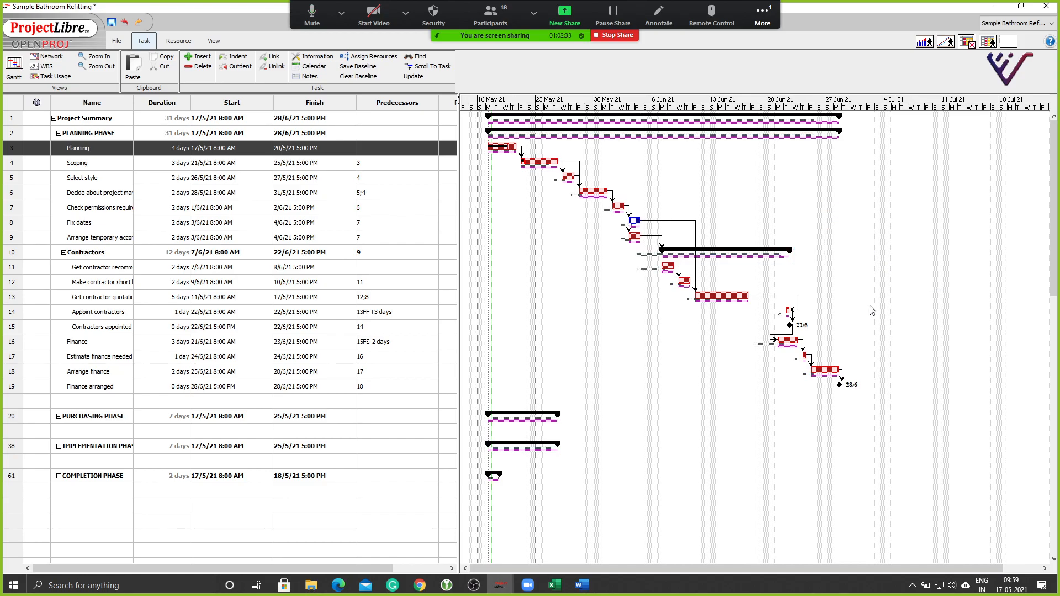
{"action": "right_click", "coordinate": [796, 180]}
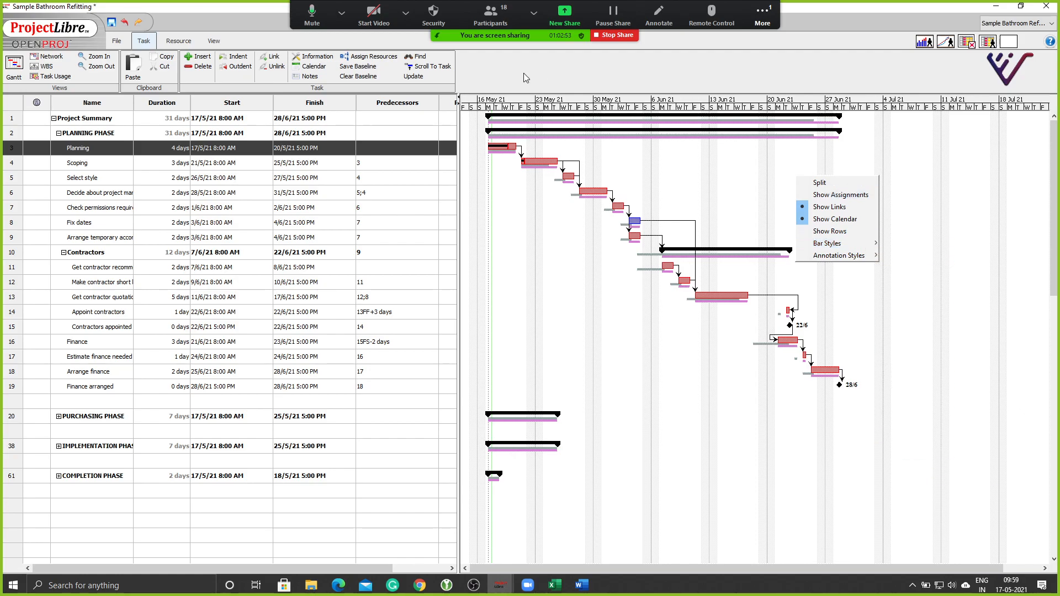
{"action": "left_click", "coordinate": [908, 344]}
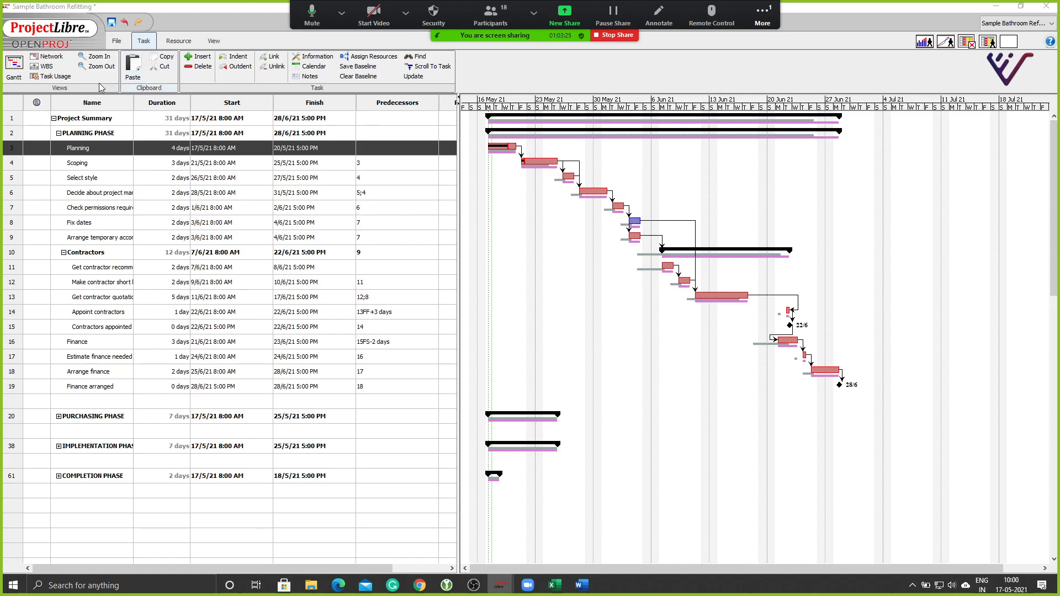
Switch to the Network view and scroll across the linked bathroom refitting task boxes.
{"action": "left_click", "coordinate": [40, 58]}
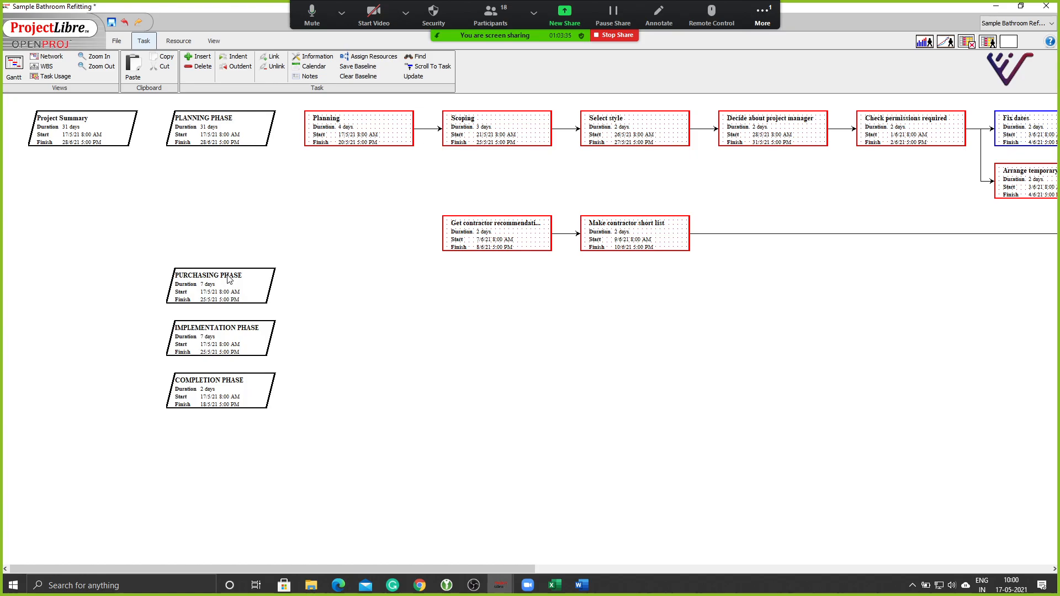
{"action": "left_click_drag", "start_coordinate": [318, 569], "coordinate": [436, 584]}
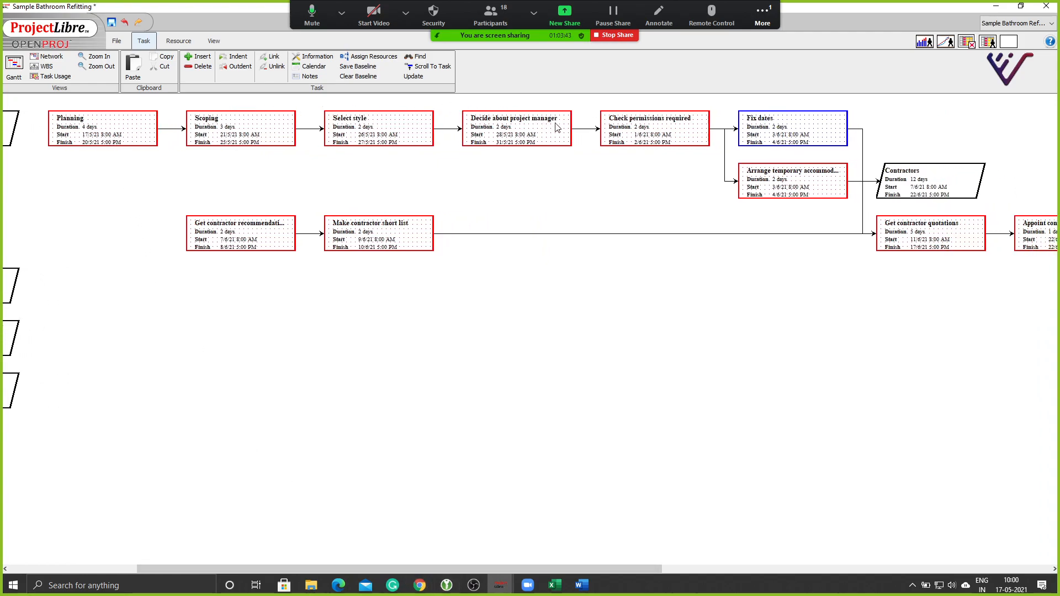
{"action": "left_click_drag", "start_coordinate": [545, 567], "coordinate": [908, 594]}
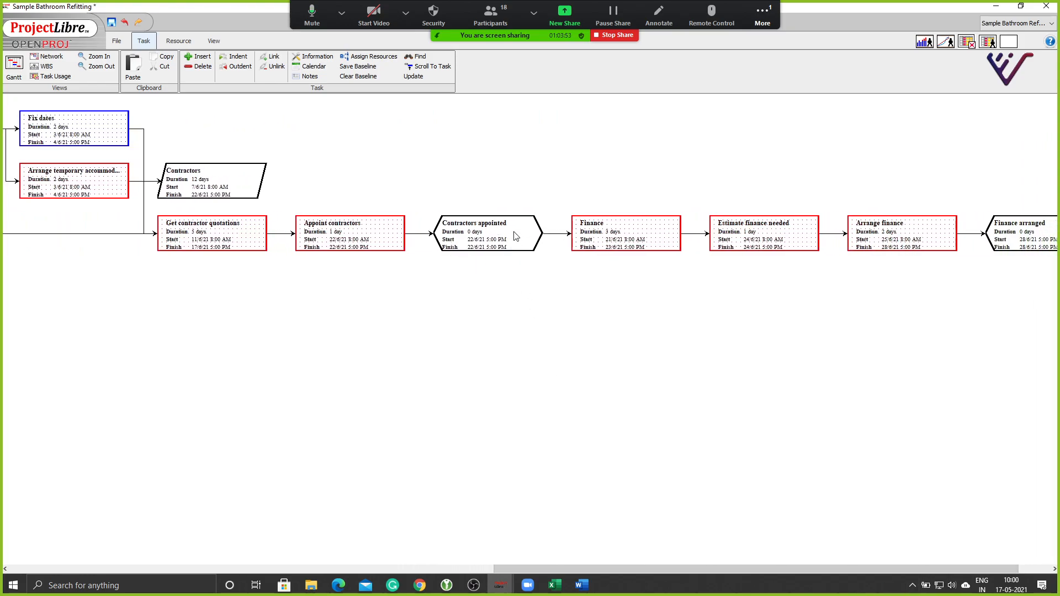
{"action": "left_click_drag", "start_coordinate": [787, 569], "coordinate": [698, 590]}
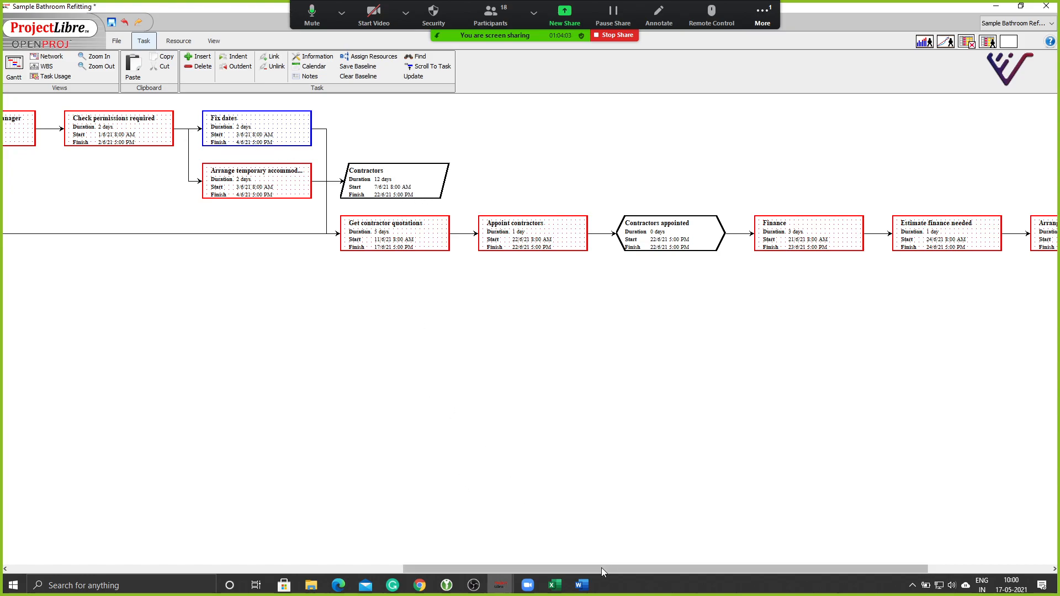
{"action": "left_click_drag", "start_coordinate": [601, 568], "coordinate": [189, 548]}
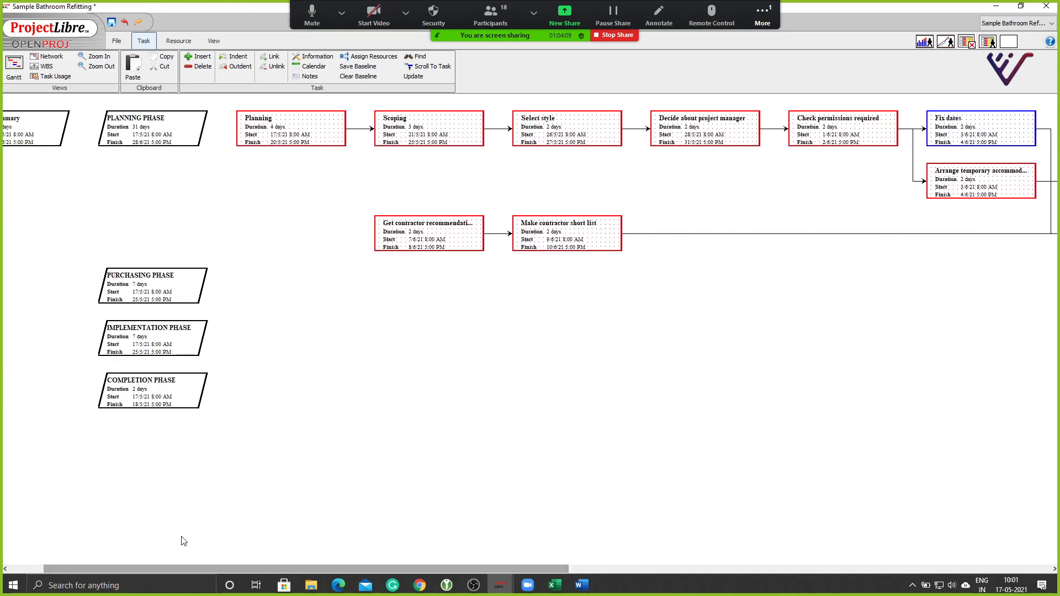
Scroll through the WBS tree of bathroom refitting phases, then return to the Gantt chart.
{"action": "left_click", "coordinate": [44, 66]}
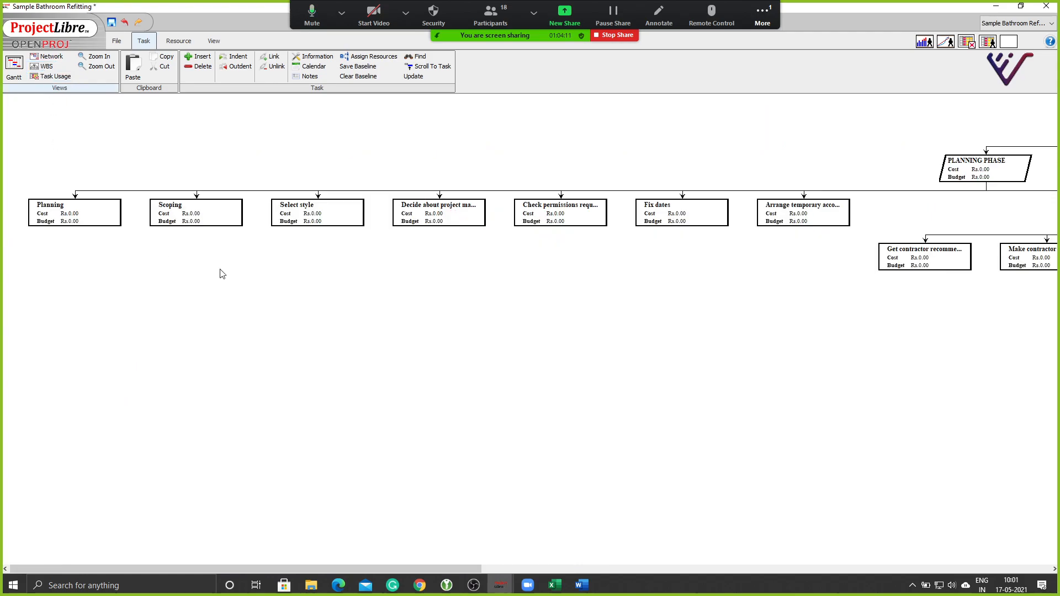
{"action": "left_click_drag", "start_coordinate": [479, 571], "coordinate": [1011, 569]}
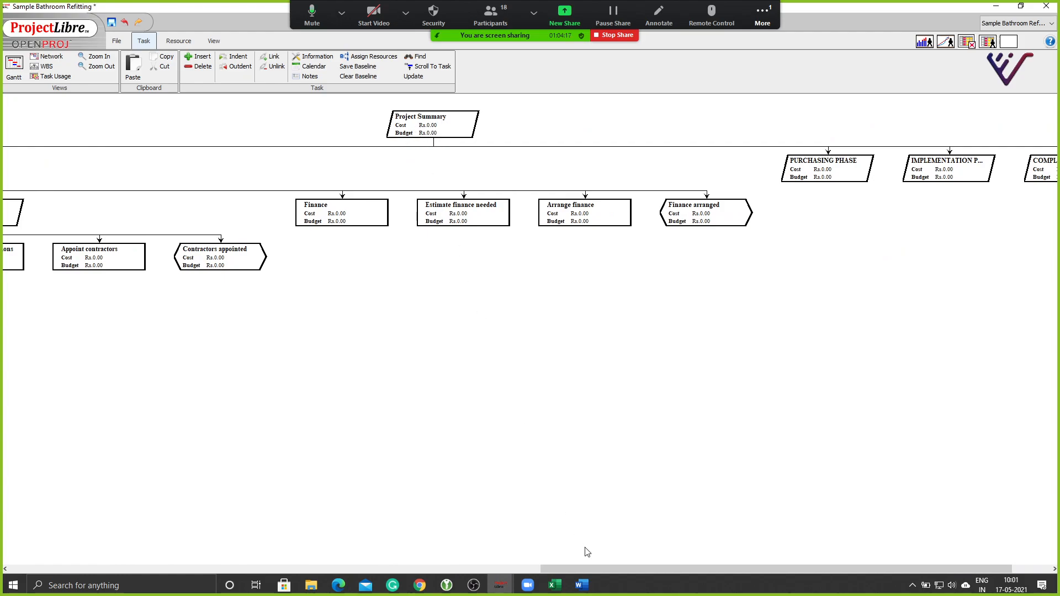
{"action": "left_click_drag", "start_coordinate": [598, 572], "coordinate": [717, 561]}
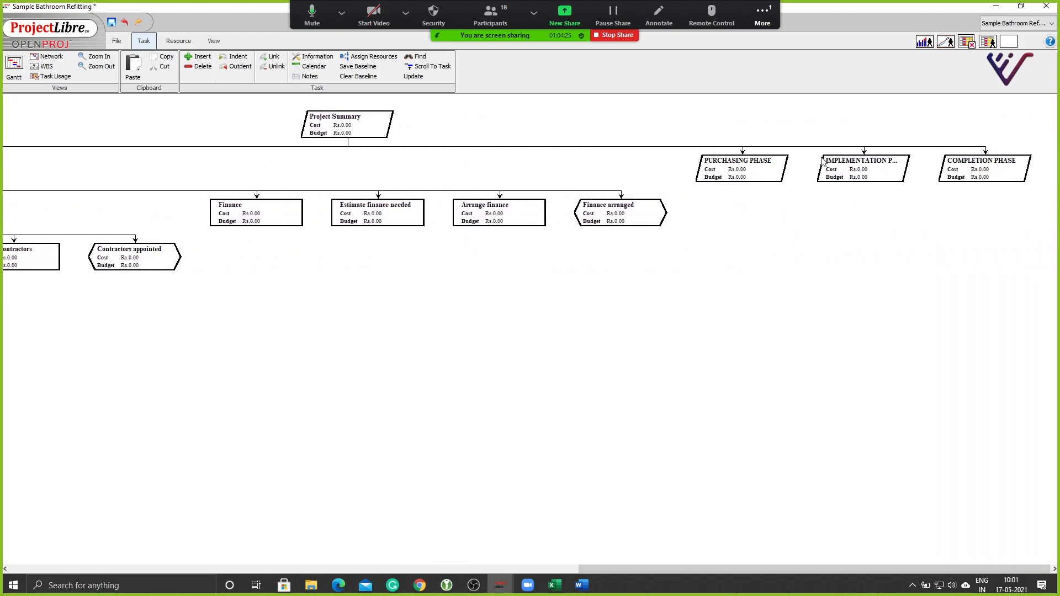
{"action": "left_click", "coordinate": [10, 65]}
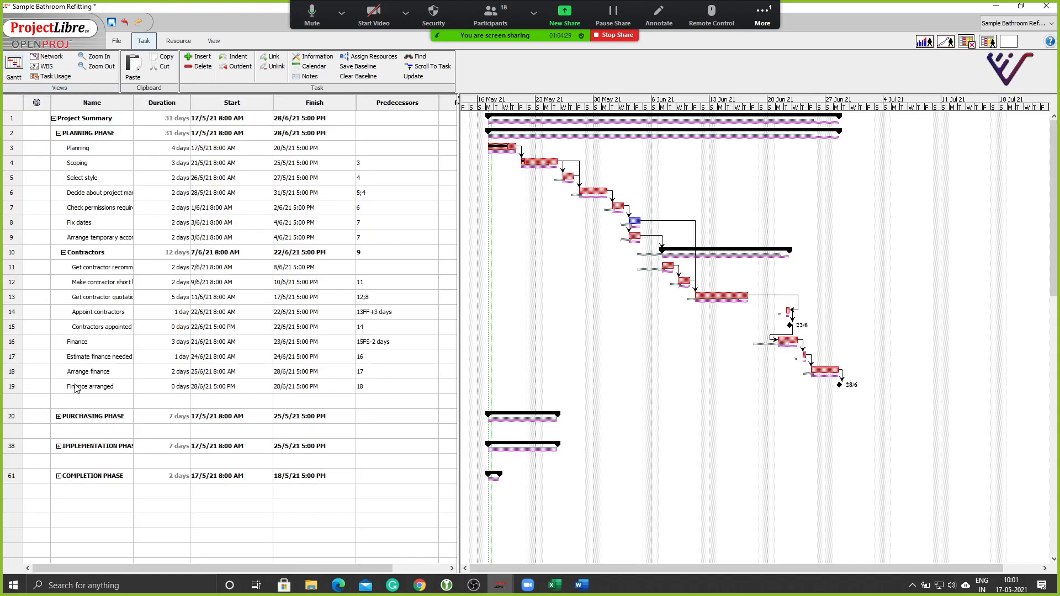
Expand PURCHASING PHASE, view its subtasks zoomed out in WBS, then return to Gantt.
{"action": "left_click", "coordinate": [59, 417]}
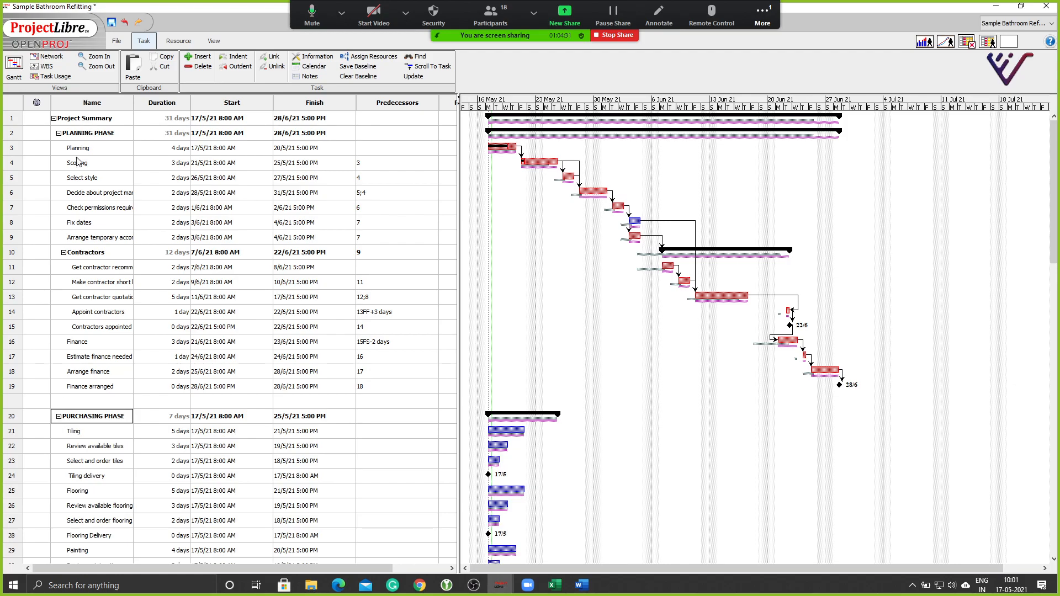
{"action": "left_click", "coordinate": [45, 66]}
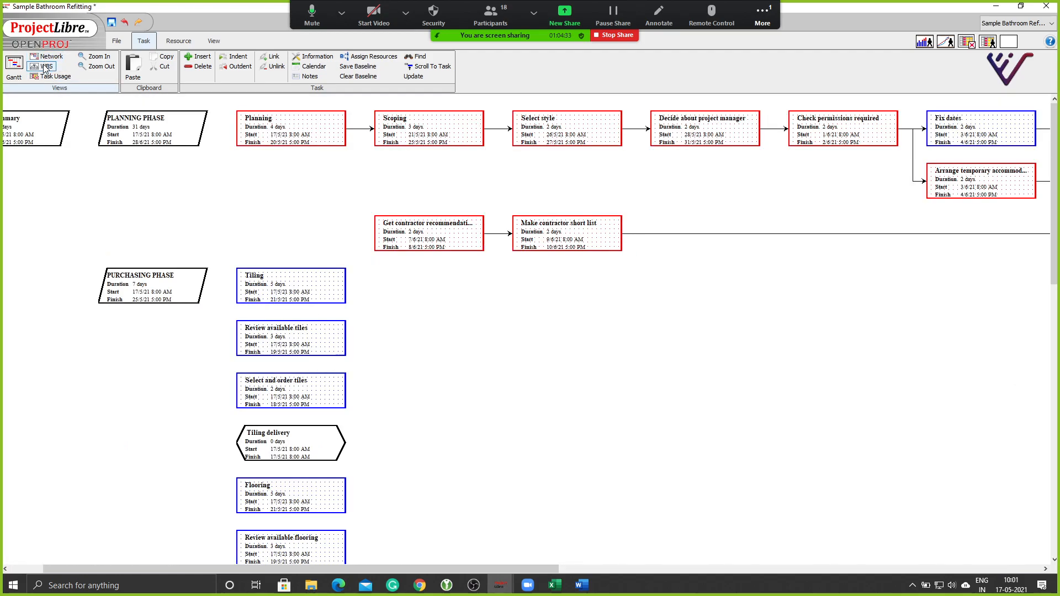
{"action": "left_click_drag", "start_coordinate": [542, 572], "coordinate": [767, 594]}
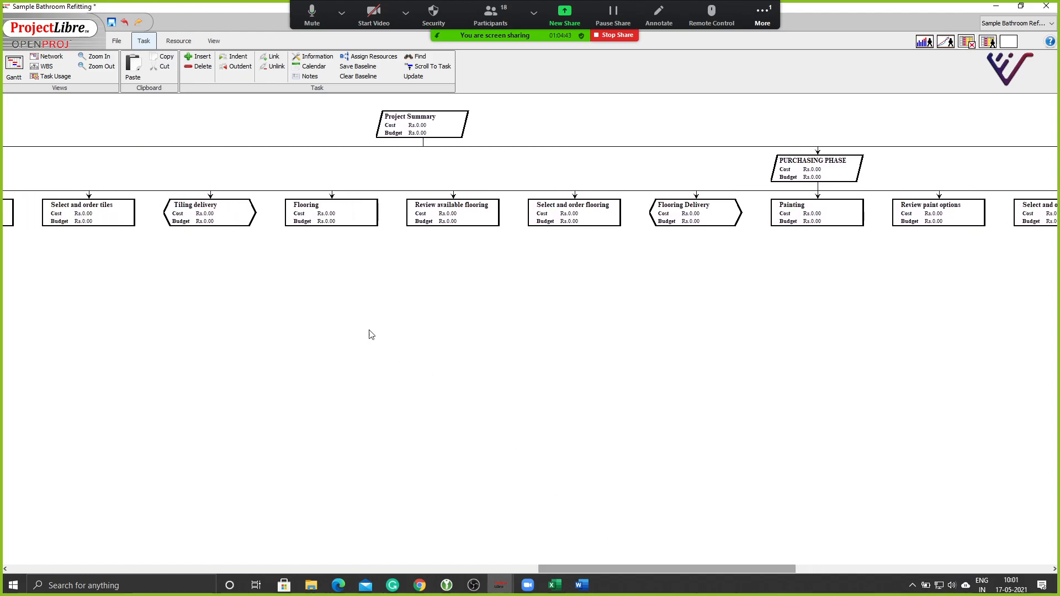
{"action": "left_click", "coordinate": [82, 66]}
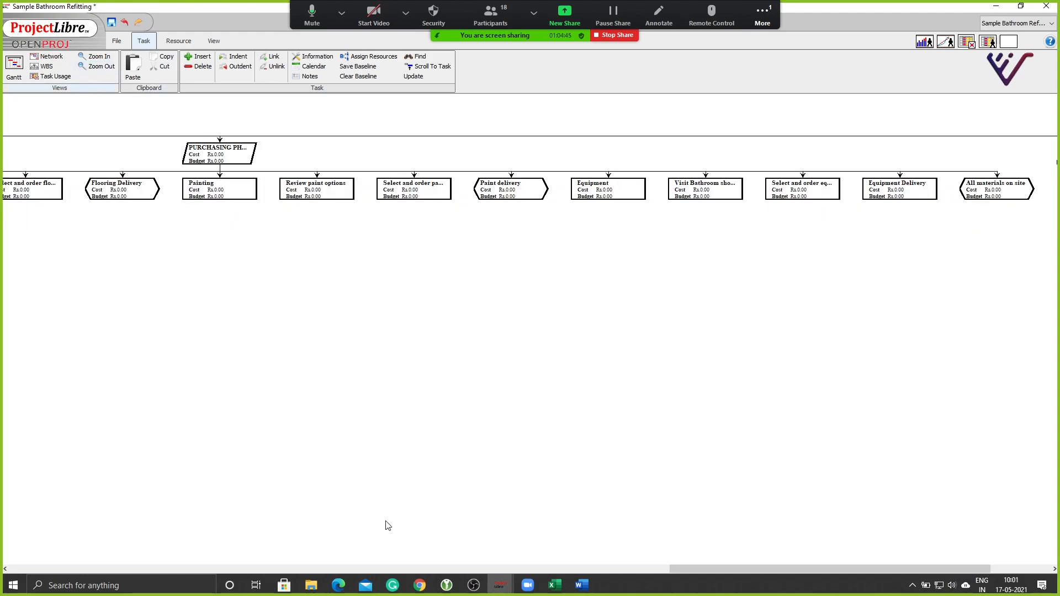
{"action": "left_click_drag", "start_coordinate": [706, 569], "coordinate": [810, 575]}
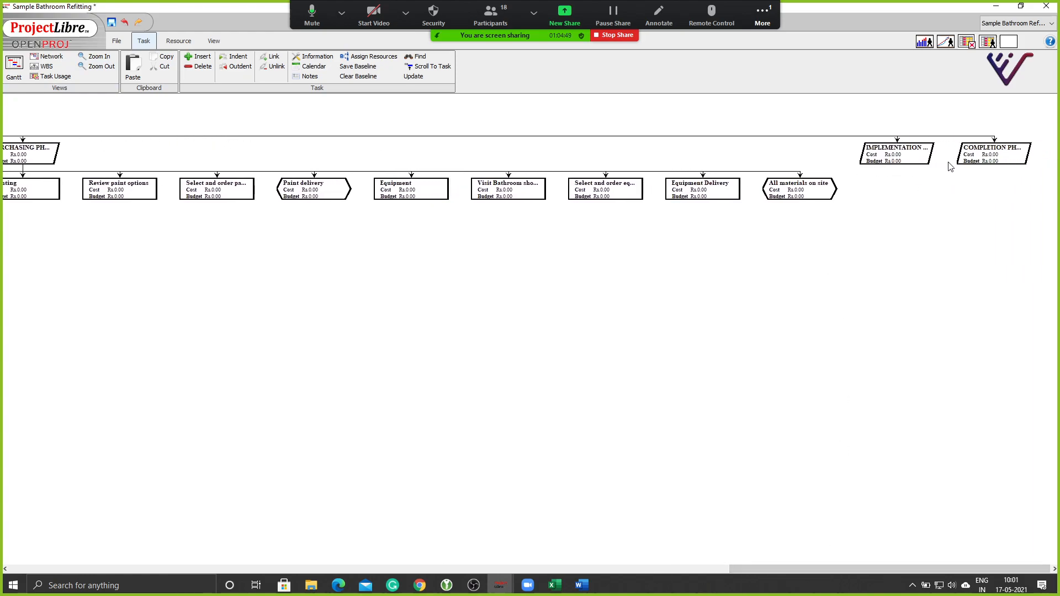
{"action": "left_click_drag", "start_coordinate": [788, 572], "coordinate": [577, 554]}
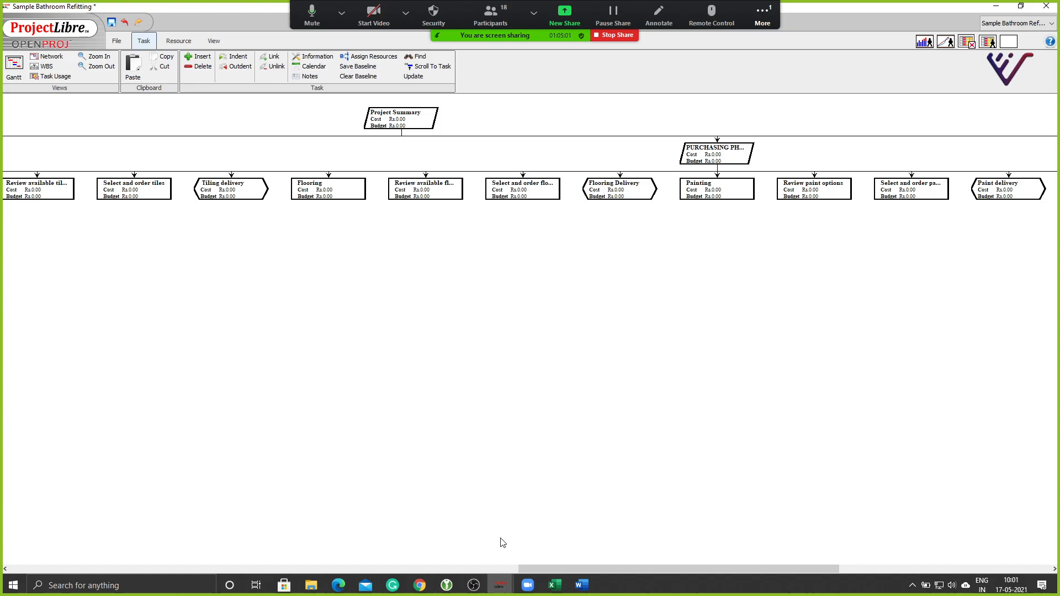
{"action": "left_click", "coordinate": [21, 70]}
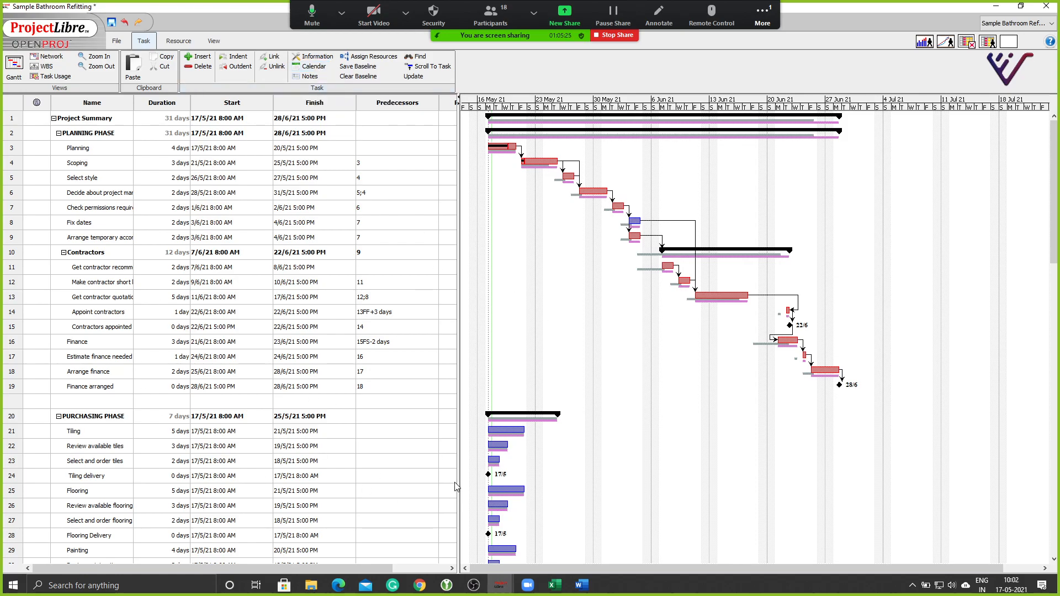
Save the bathroom refitting project to the Desktop.
{"action": "left_click", "coordinate": [111, 22]}
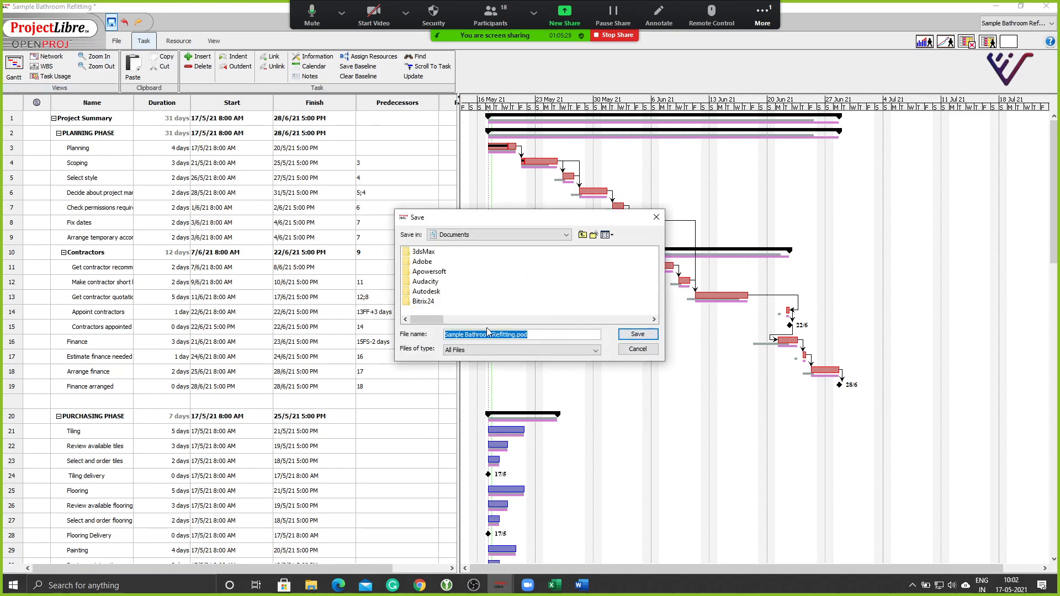
{"action": "left_click", "coordinate": [477, 236]}
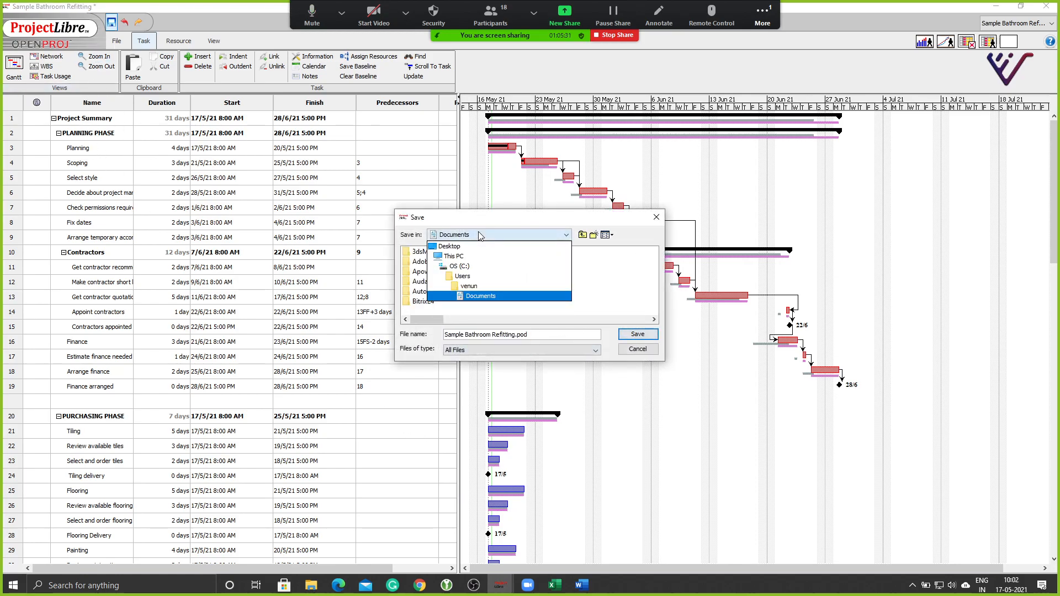
{"action": "left_click", "coordinate": [469, 247]}
{"action": "left_click", "coordinate": [636, 334]}
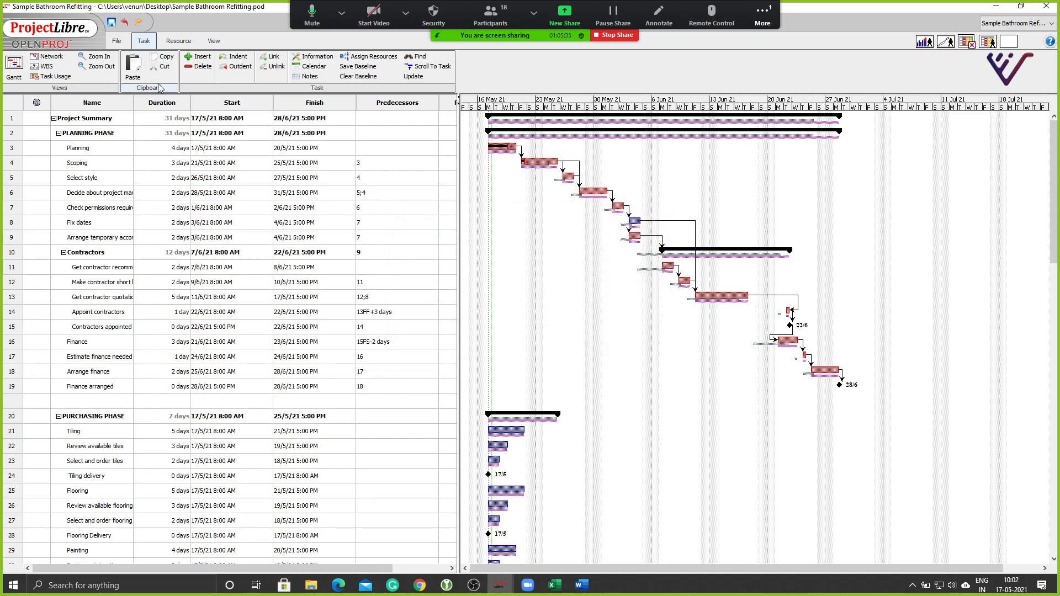
Create a new project 'Demo Calendars' with the manager's initials and notes 'Demonstrate Calendar Variation'.
{"action": "left_click", "coordinate": [115, 41]}
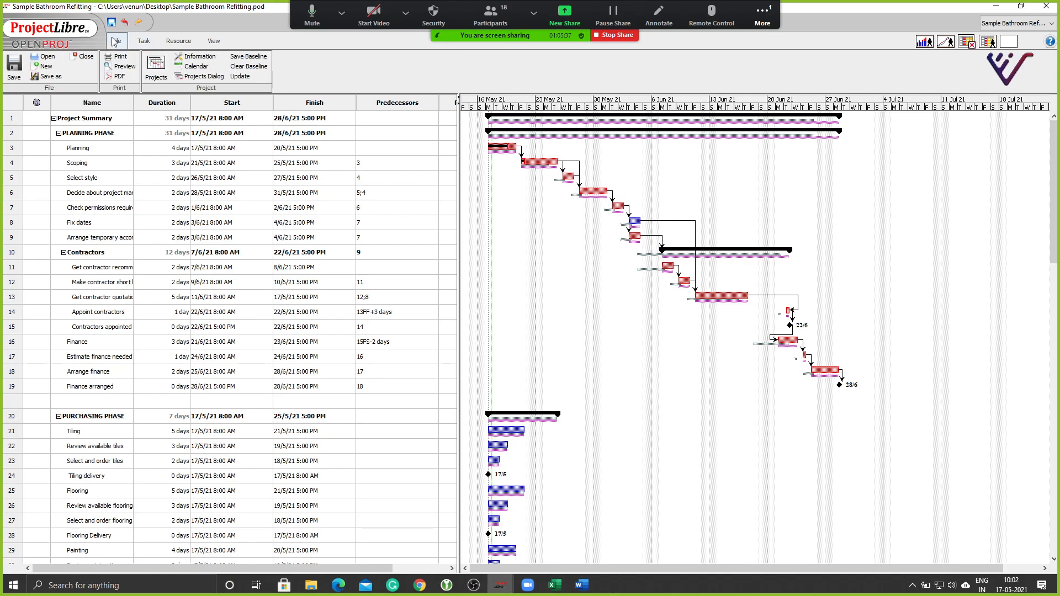
{"action": "left_click", "coordinate": [44, 66]}
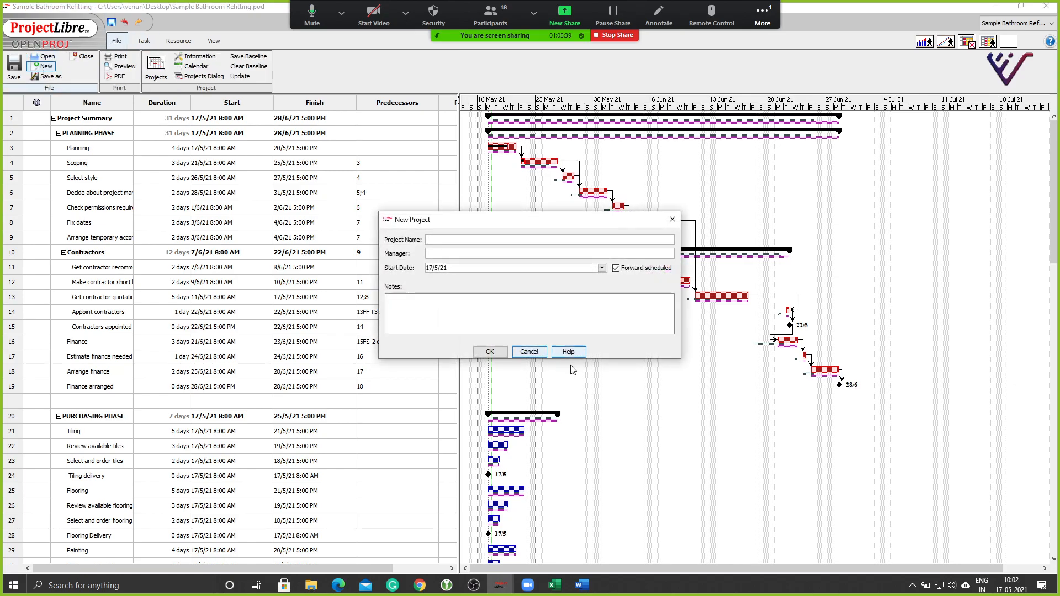
{"action": "left_click", "coordinate": [461, 241]}
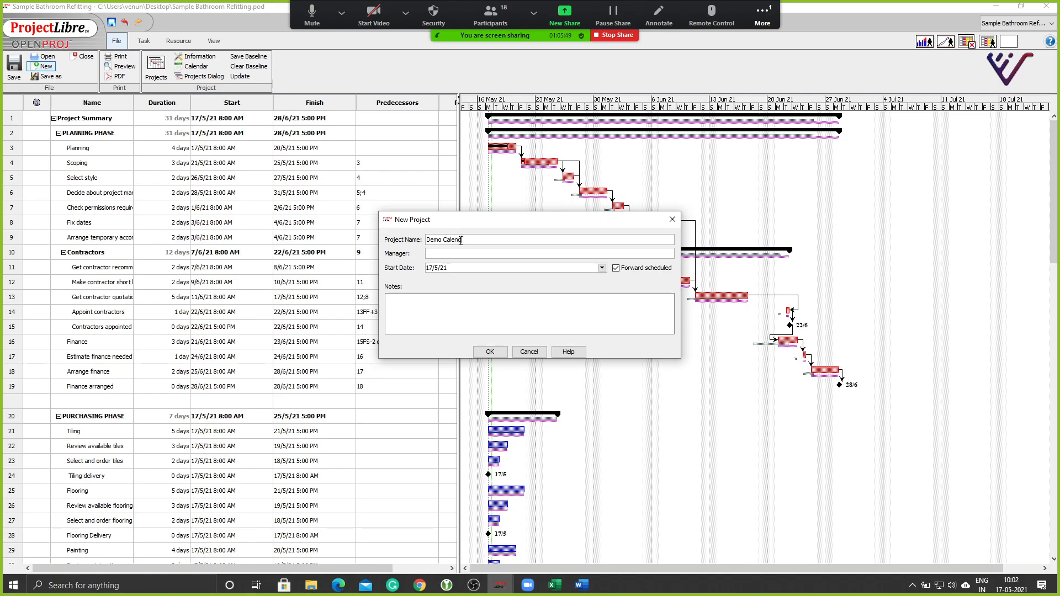
{"action": "left_click", "coordinate": [521, 252]}
{"action": "type", "text": "VN"}
{"action": "key", "text": "BackSpace"}
{"action": "type", "text": "Demonstrate Caledar Variation"}
{"action": "left_click", "coordinate": [489, 352]}
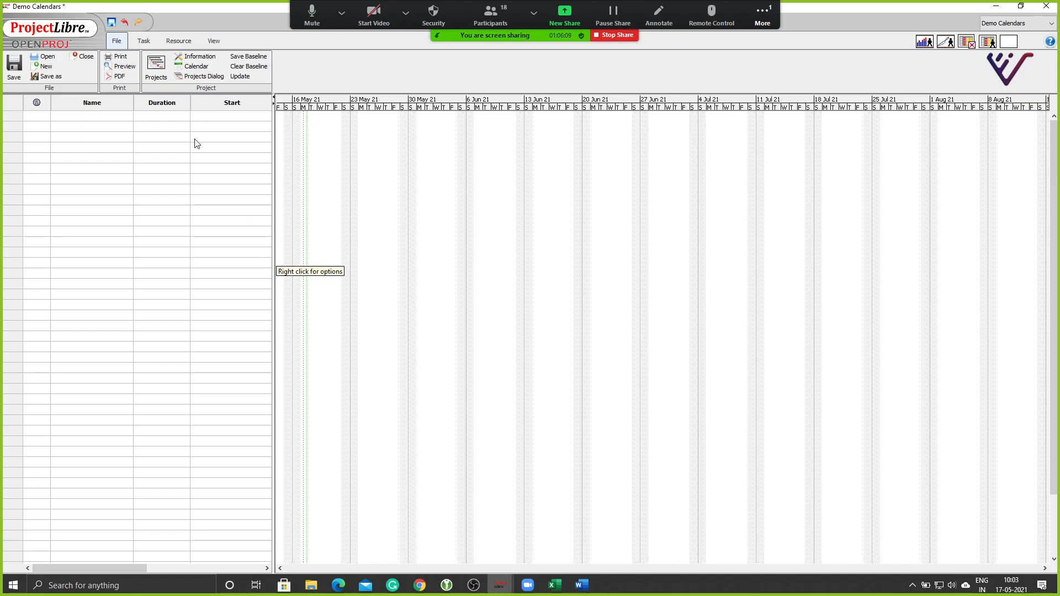
Open Change Working Calendar and list the Standard, 24 Hours and Night Shift calendars.
{"action": "left_click", "coordinate": [189, 67]}
{"action": "left_click", "coordinate": [441, 201]}
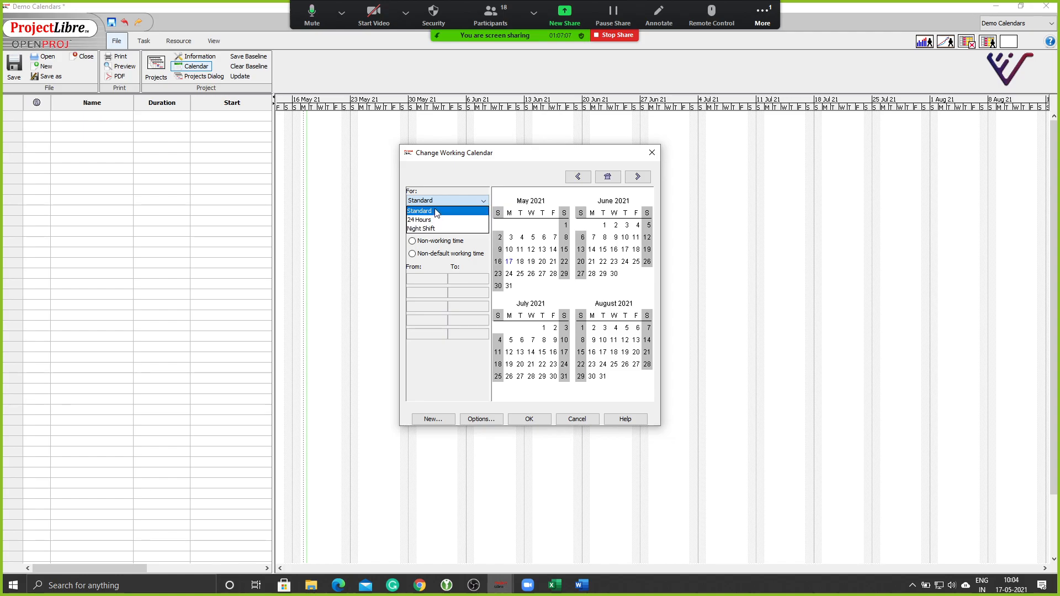
Create a new base calendar '10Hr Wk Day' as a copy of Standard.
{"action": "left_click", "coordinate": [436, 213]}
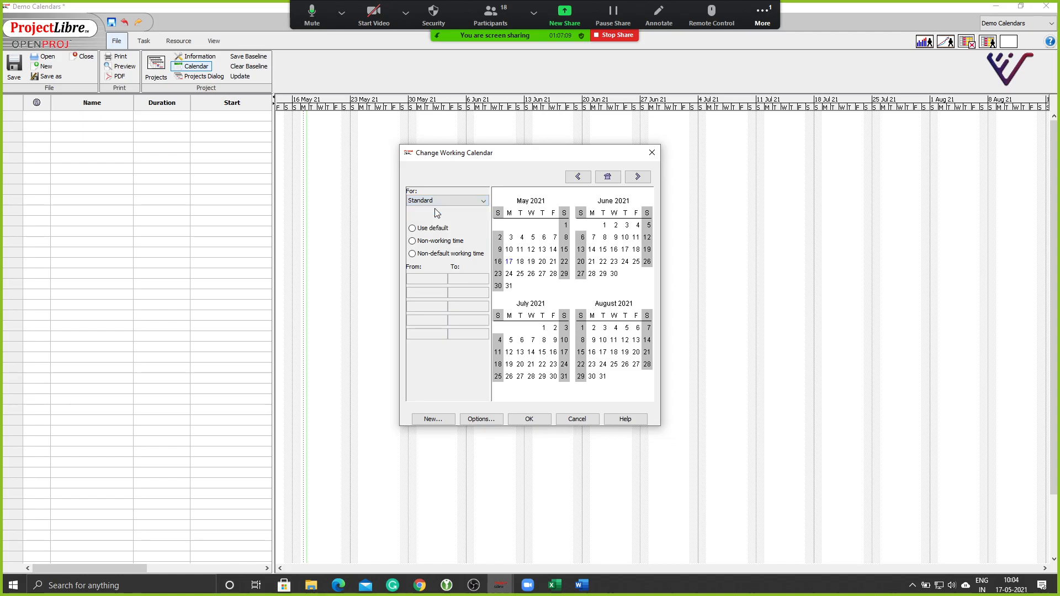
{"action": "left_click", "coordinate": [435, 418]}
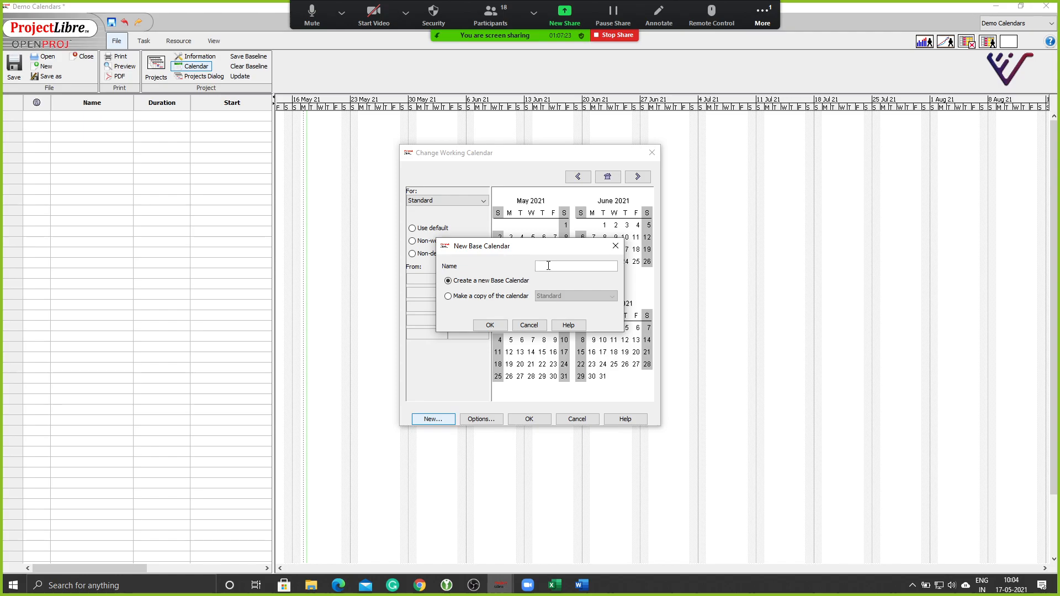
{"action": "type", "text": "10"}
{"action": "type", "text": " W"}
{"action": "type", "text": "k Da"}
{"action": "type", "text": "Hr"}
{"action": "left_click", "coordinate": [490, 298]}
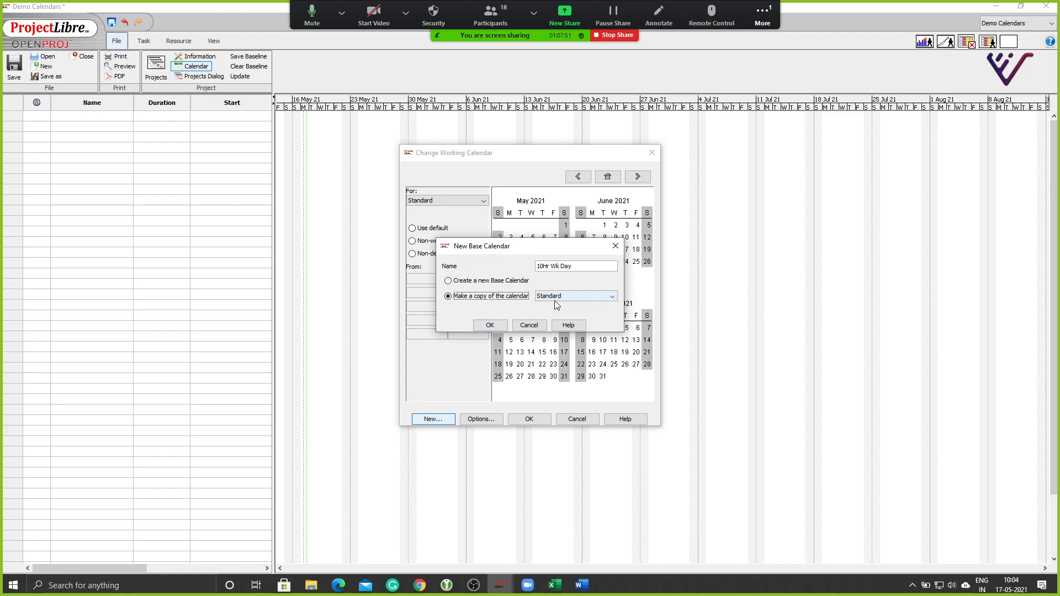
{"action": "left_click", "coordinate": [489, 326]}
Select Monday–Friday in 10Hr Wk Day and add a third working period 17:30–19:30.
{"action": "left_click", "coordinate": [482, 201]}
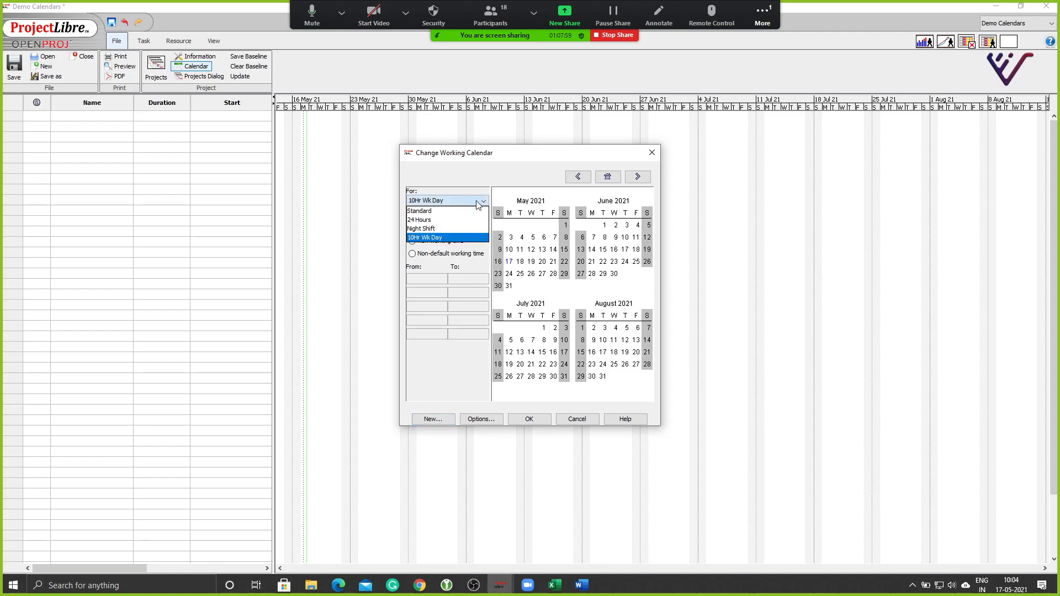
{"action": "left_click", "coordinate": [445, 238]}
{"action": "left_click", "coordinate": [504, 214]}
{"action": "left_click", "coordinate": [521, 215], "text": "ctrl"}
{"action": "left_click", "coordinate": [533, 215], "text": "ctrl"}
{"action": "left_click", "coordinate": [544, 216], "text": "ctrl"}
{"action": "left_click", "coordinate": [555, 215], "text": "ctrl"}
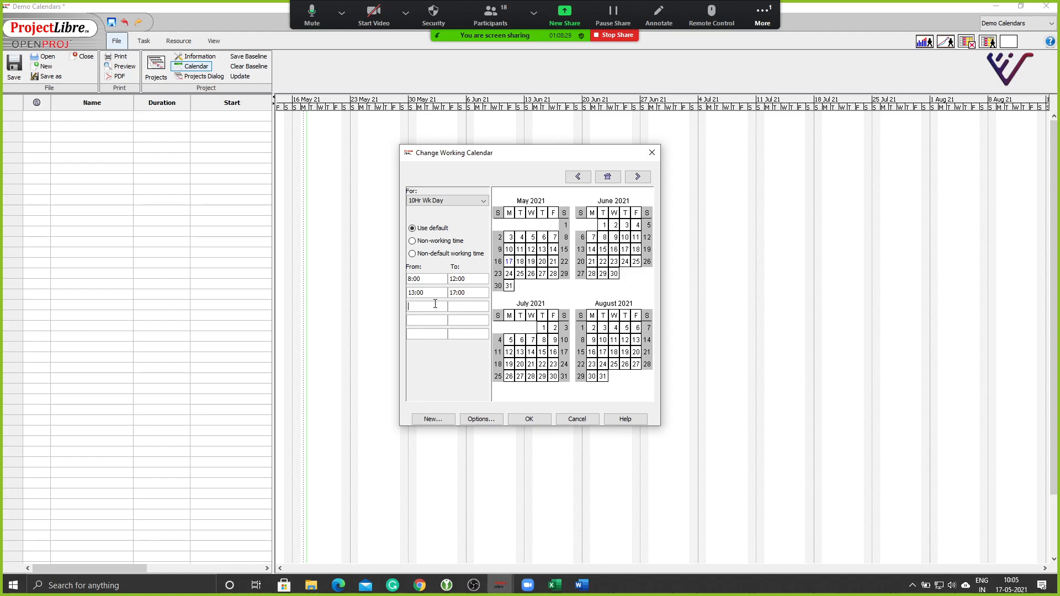
{"action": "left_click", "coordinate": [435, 303]}
{"action": "type", "text": "17:30"}
{"action": "left_click", "coordinate": [453, 305]}
{"action": "left_click", "coordinate": [468, 308]}
{"action": "type", "text": "19:30"}
Correct the weekday hours to start at 7:00 and end at 18:30, then save.
{"action": "left_click_drag", "start_coordinate": [411, 277], "coordinate": [409, 278]}
{"action": "type", "text": "7"}
{"action": "left_click_drag", "start_coordinate": [453, 306], "coordinate": [458, 305]}
{"action": "type", "text": "8"}
{"action": "left_click", "coordinate": [529, 420]}
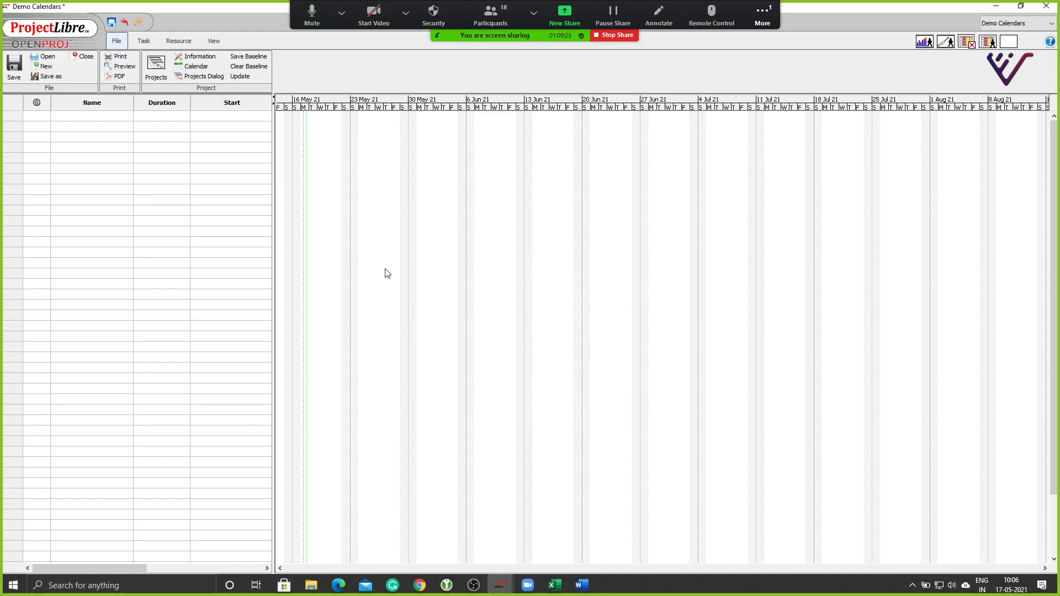
Reopen the 10Hr Wk Day calendar and check the Monday–Friday working hours.
{"action": "left_click", "coordinate": [185, 68]}
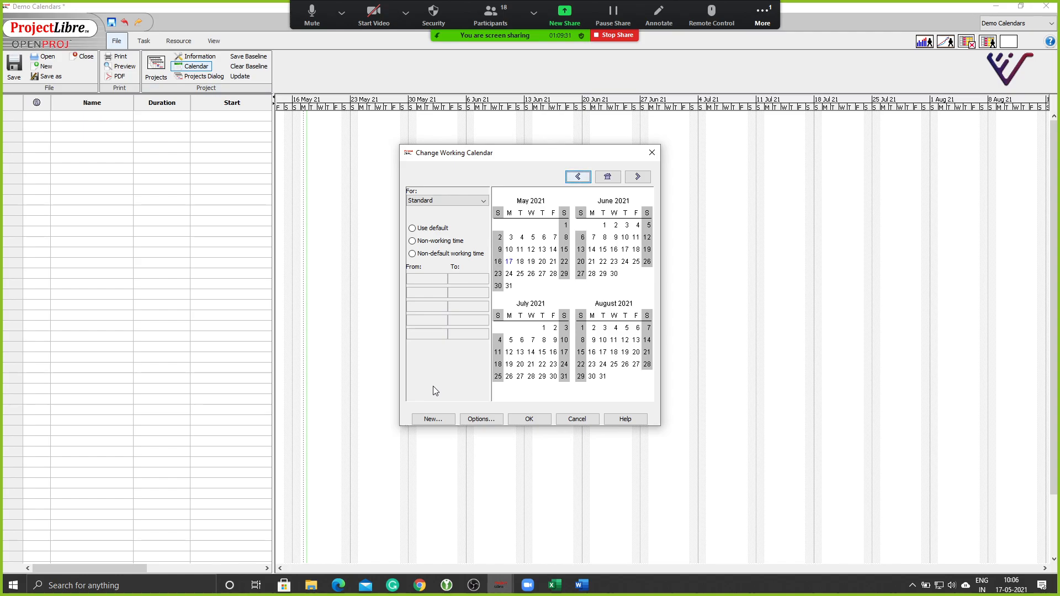
{"action": "left_click", "coordinate": [453, 201]}
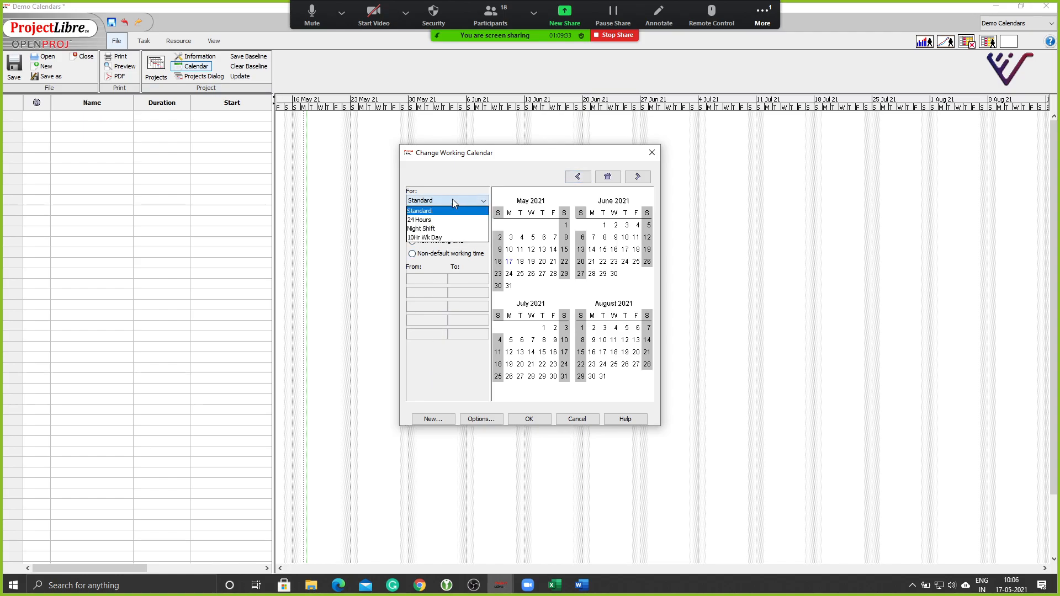
{"action": "left_click", "coordinate": [445, 237]}
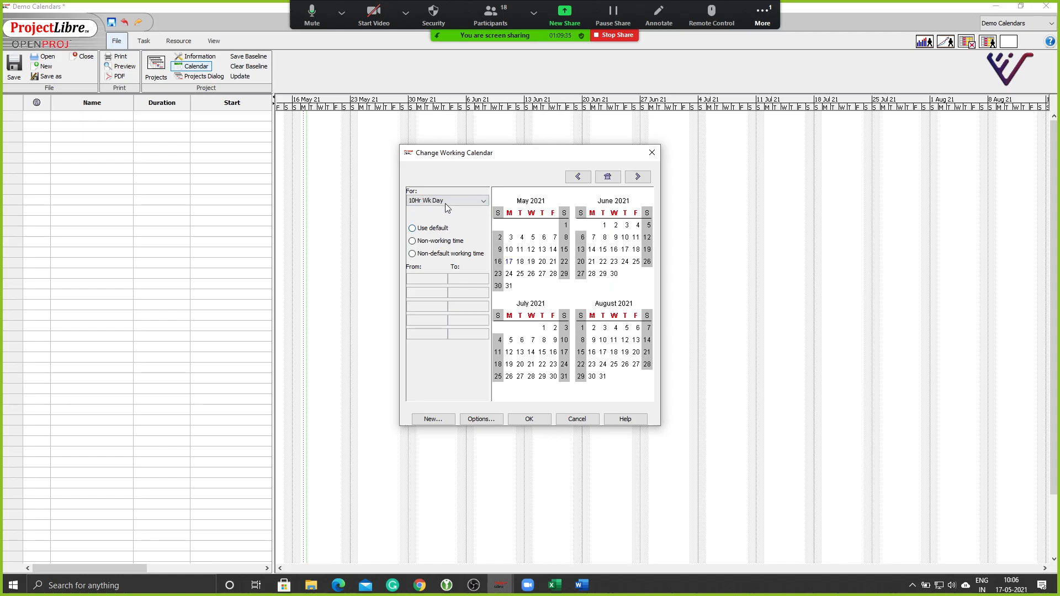
{"action": "left_click", "coordinate": [510, 214]}
{"action": "left_click", "coordinate": [520, 214]}
{"action": "left_click", "coordinate": [531, 214]}
{"action": "left_click", "coordinate": [542, 214]}
{"action": "left_click", "coordinate": [552, 214]}
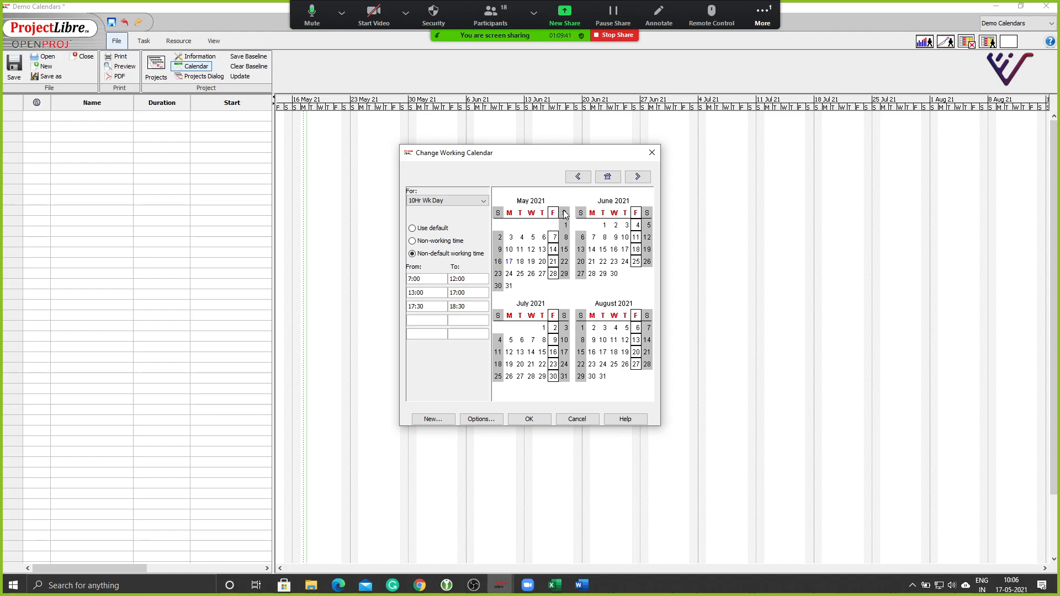
Make Saturdays working days with 7:00–12:00, 13:00–17:00 and 17:30–18:30, then save.
{"action": "left_click", "coordinate": [564, 214]}
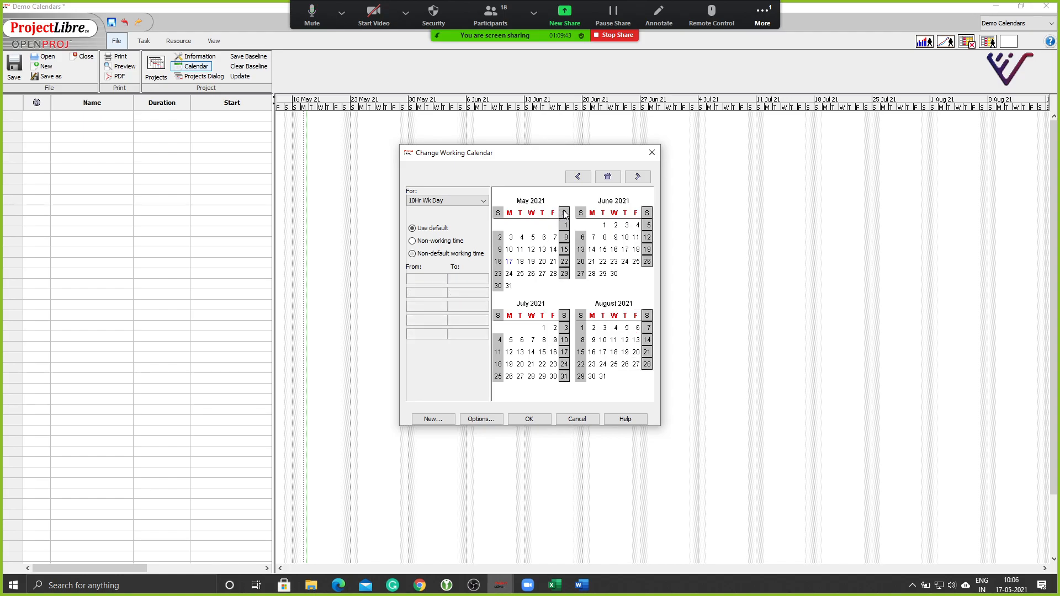
{"action": "left_click", "coordinate": [420, 256]}
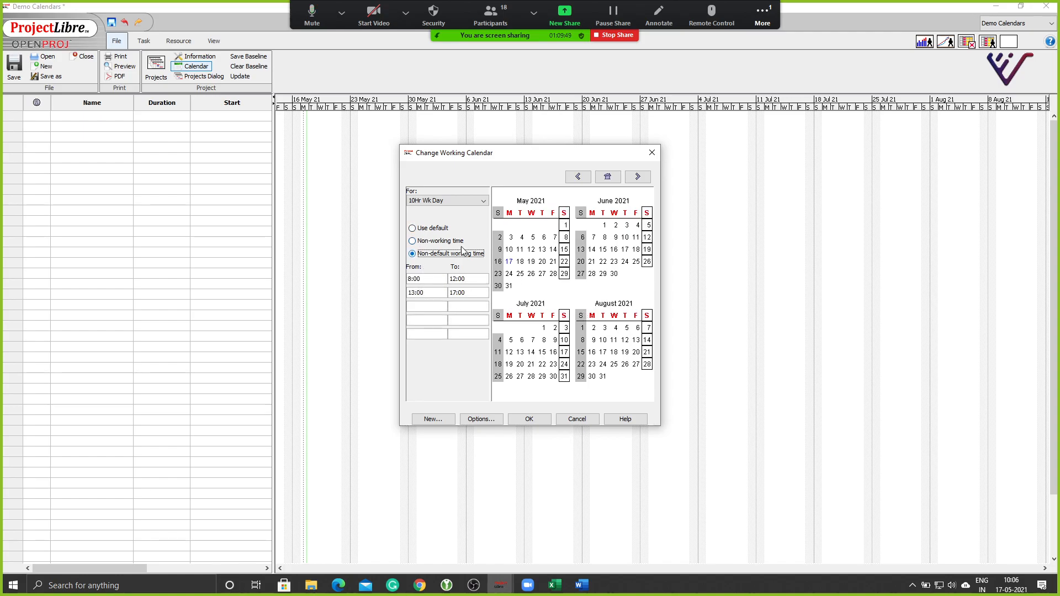
{"action": "left_click", "coordinate": [410, 279]}
{"action": "key", "text": "BackSpace"}
{"action": "type", "text": "7"}
{"action": "left_click", "coordinate": [428, 304]}
{"action": "type", "text": "17:3018:30"}
{"action": "left_click", "coordinate": [529, 419]}
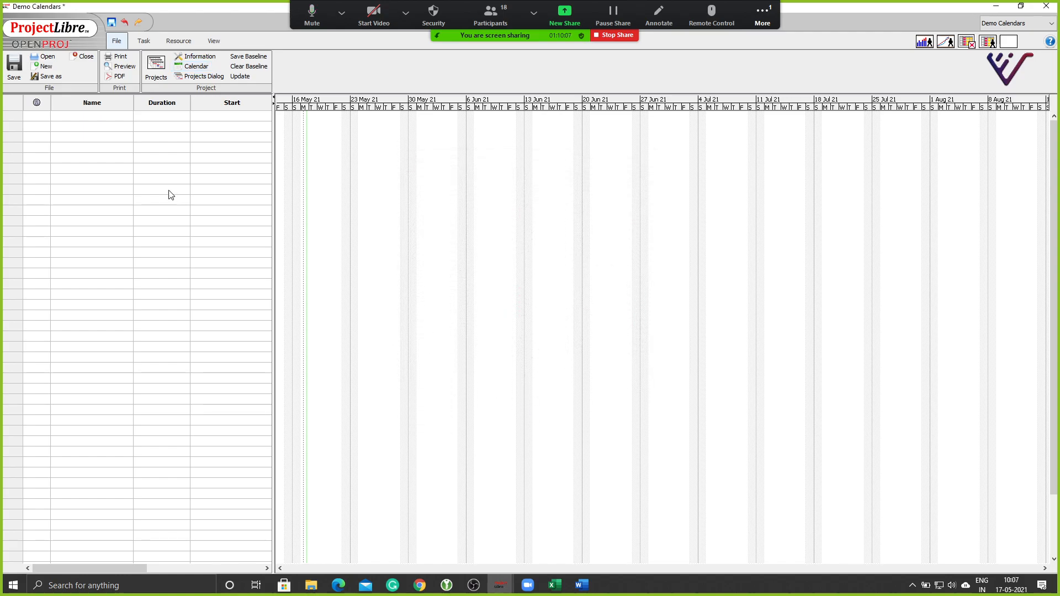
Add a base calendar named 'Master Builder' copied from Standard.
{"action": "left_click", "coordinate": [195, 66]}
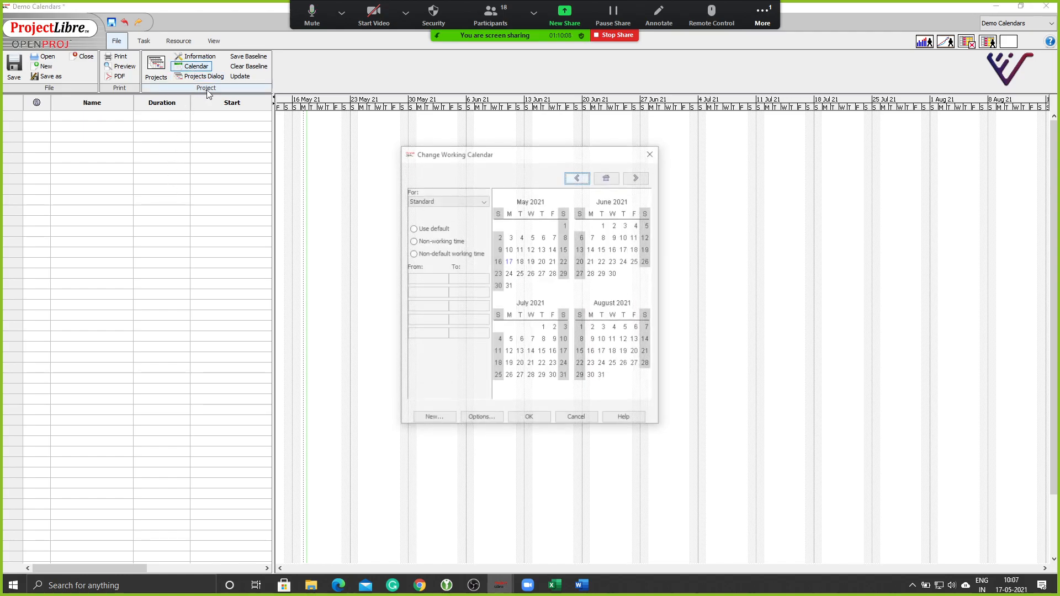
{"action": "left_click", "coordinate": [458, 200]}
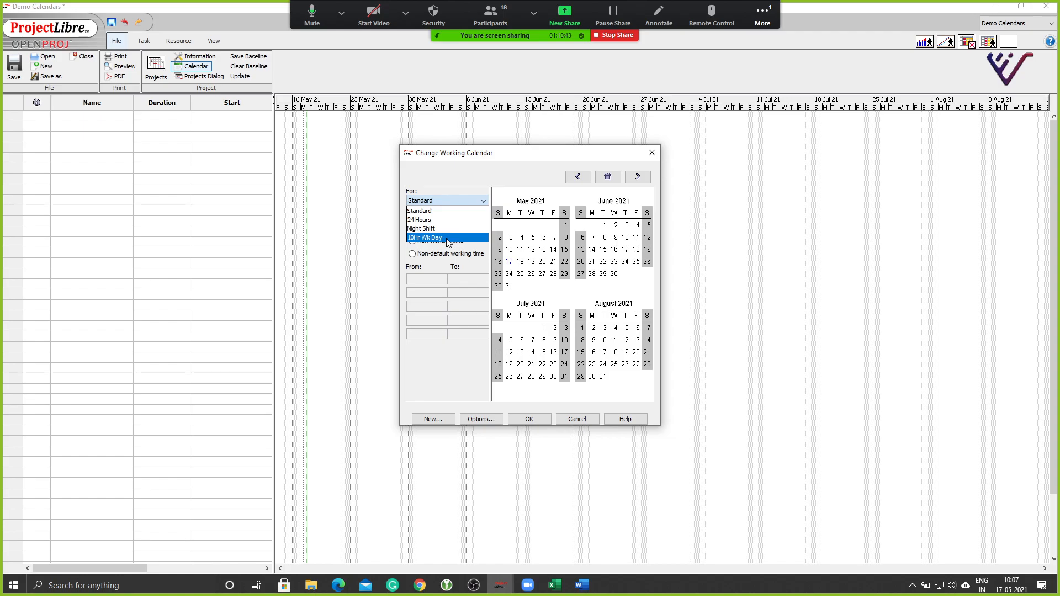
{"action": "left_click", "coordinate": [455, 175]}
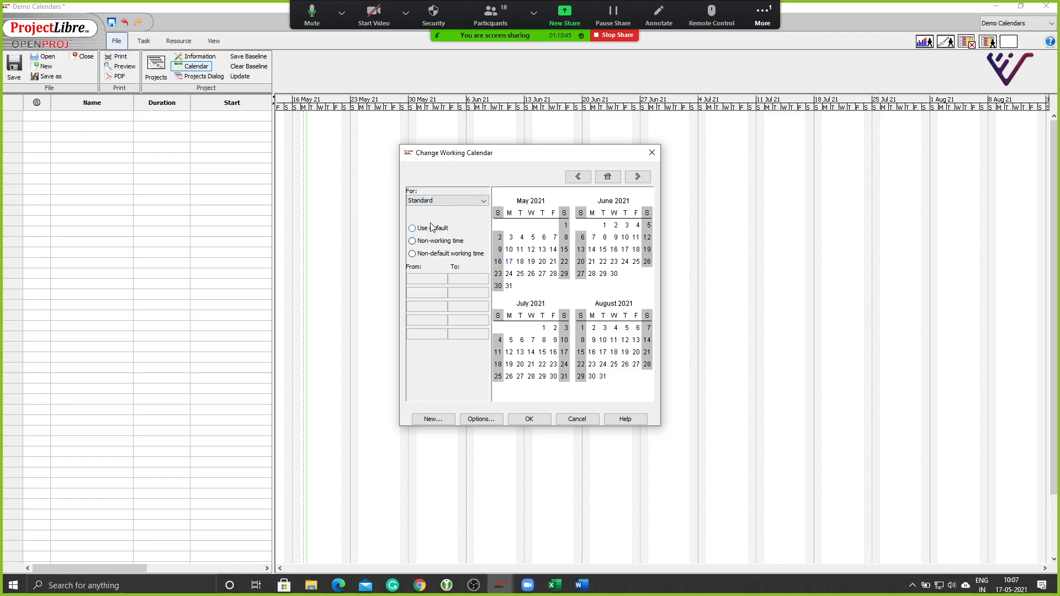
{"action": "left_click", "coordinate": [433, 419]}
{"action": "left_click", "coordinate": [519, 296]}
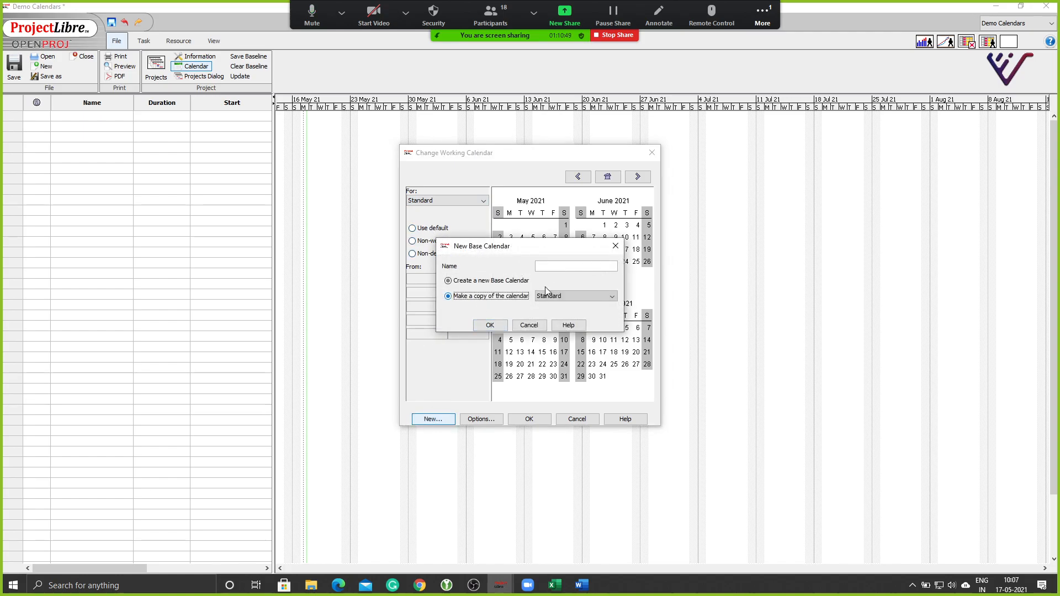
{"action": "left_click", "coordinate": [561, 268]}
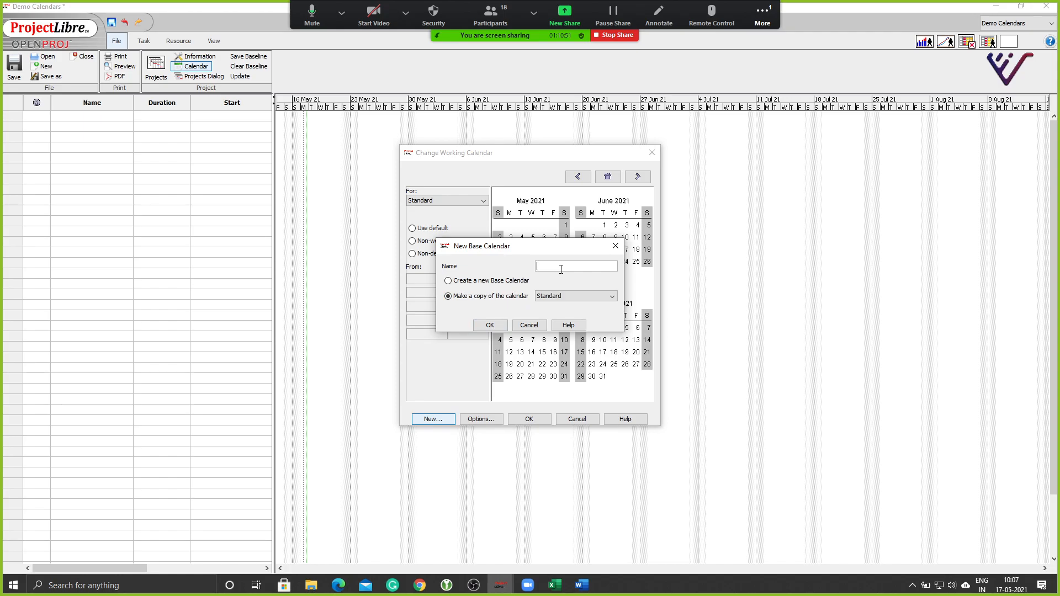
{"action": "type", "text": "Master Builde"}
{"action": "left_click", "coordinate": [491, 326]}
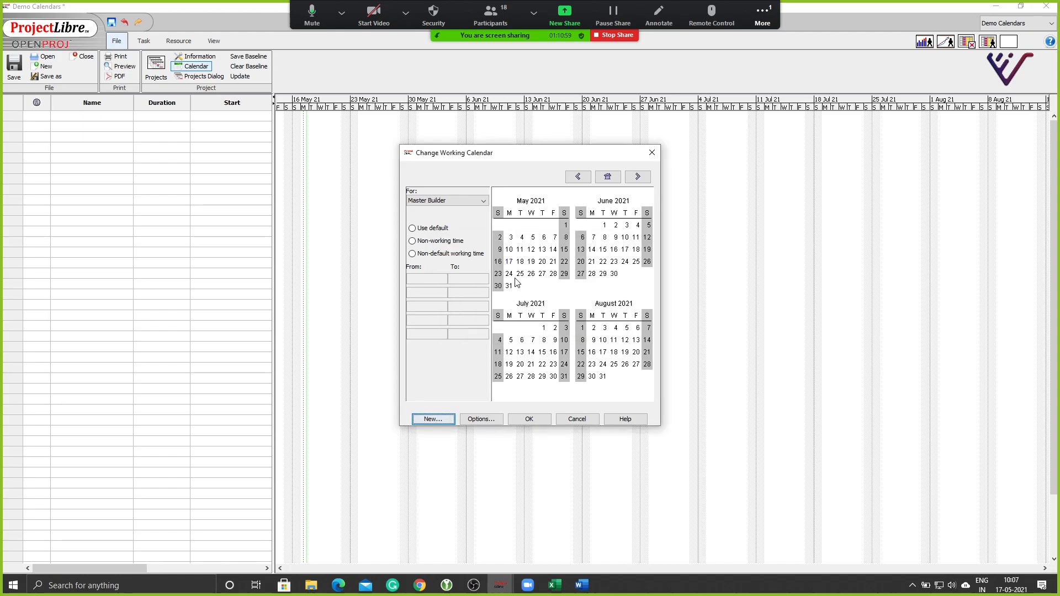
Set Wednesdays and Thursdays to non-working time in Master Builder and save.
{"action": "left_click", "coordinate": [530, 217]}
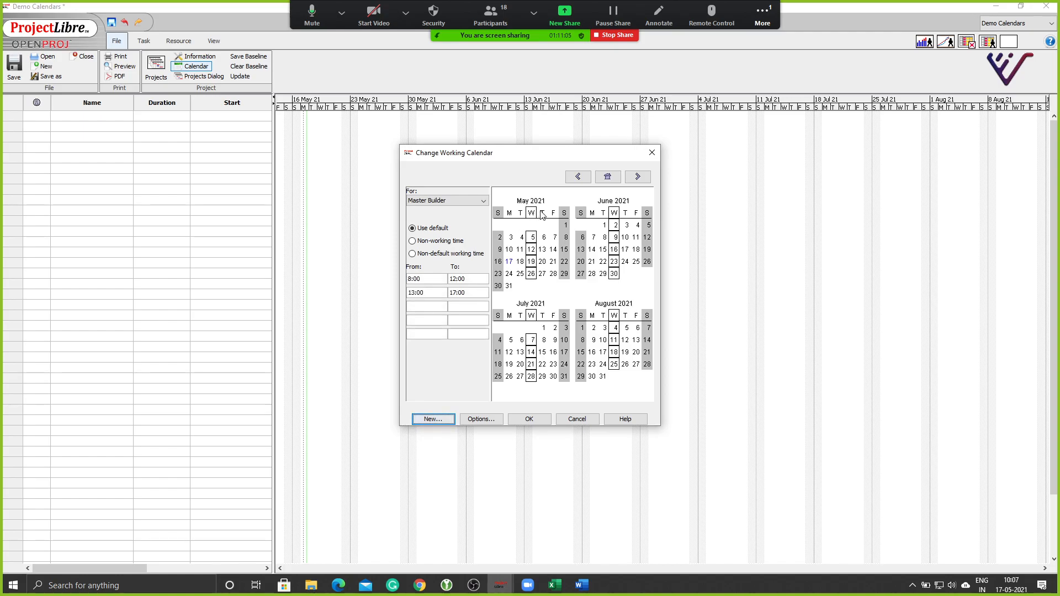
{"action": "left_click", "coordinate": [542, 214], "text": "ctrl"}
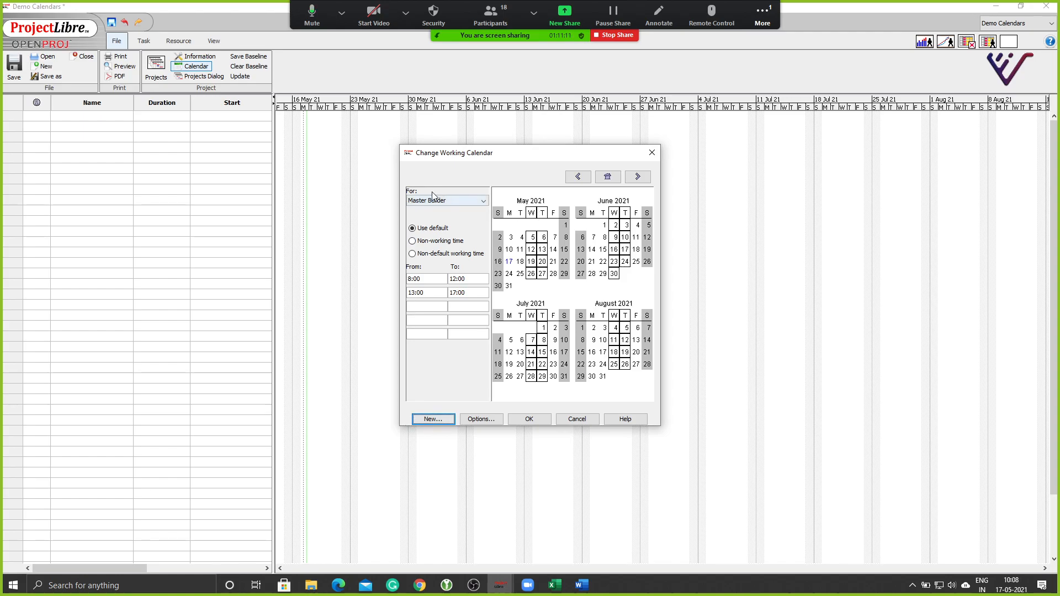
{"action": "left_click", "coordinate": [413, 241]}
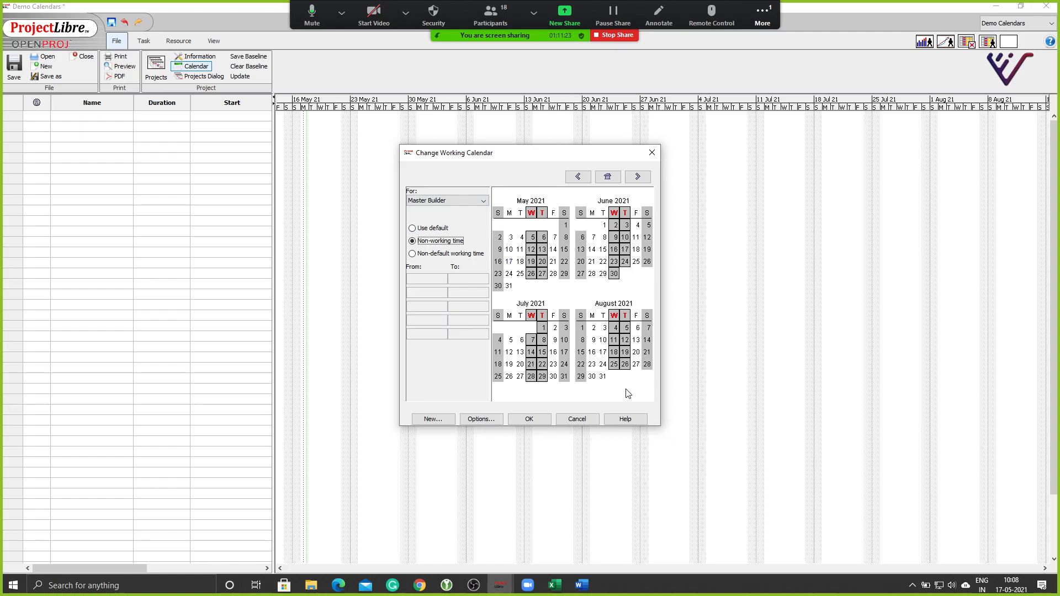
{"action": "left_click", "coordinate": [527, 419]}
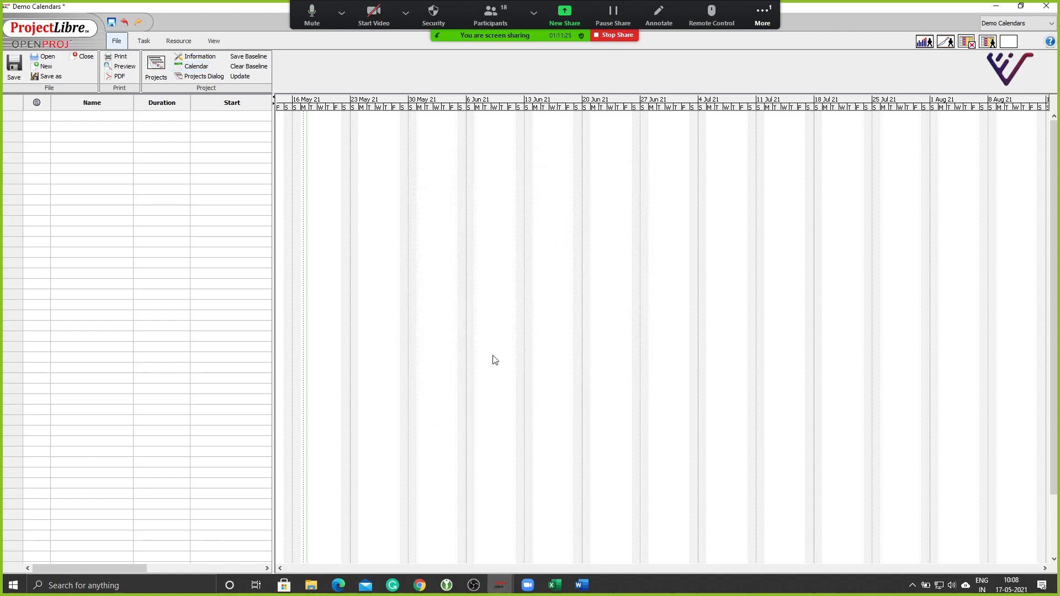
Enter 'Sample Task' in the first row and paste copies into the rows below.
{"action": "left_click", "coordinate": [85, 127]}
{"action": "type", "text": "Sample Task"}
{"action": "key", "text": "Return"}
{"action": "key", "text": "Up"}
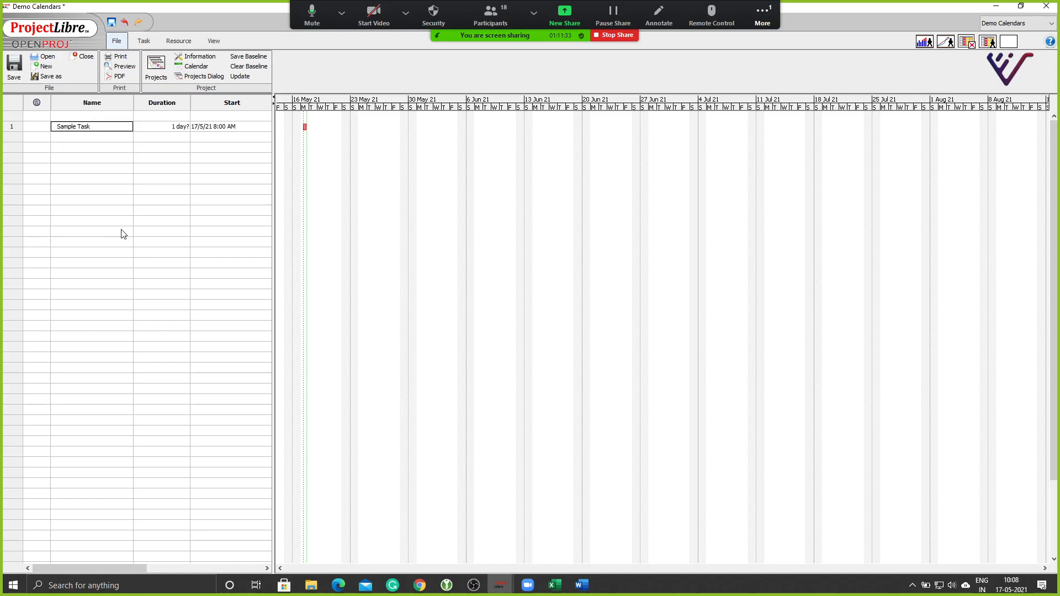
{"action": "key", "text": "Down"}
{"action": "key", "text": "ctrl+v"}
{"action": "key", "text": "Down"}
{"action": "key", "text": "ctrl+v"}
{"action": "key", "text": "Down"}
{"action": "key", "text": "ctrl+v"}
{"action": "key", "text": "Down"}
{"action": "key", "text": "ctrl+v"}
Give all six Sample Task rows a duration of 10 days.
{"action": "key", "text": "Down"}
{"action": "key", "text": "ctrl+v"}
{"action": "key", "text": "Up"}
{"action": "key", "text": "Up"}
{"action": "key", "text": "Up"}
{"action": "key", "text": "Up"}
{"action": "key", "text": "Up"}
{"action": "key", "text": "Right"}
{"action": "type", "text": "1"}
{"action": "key", "text": "Tab"}
{"action": "key", "text": "Left"}
{"action": "key", "text": "Down"}
{"action": "type", "text": "10"}
{"action": "key", "text": "Return"}
{"action": "type", "text": "1"}
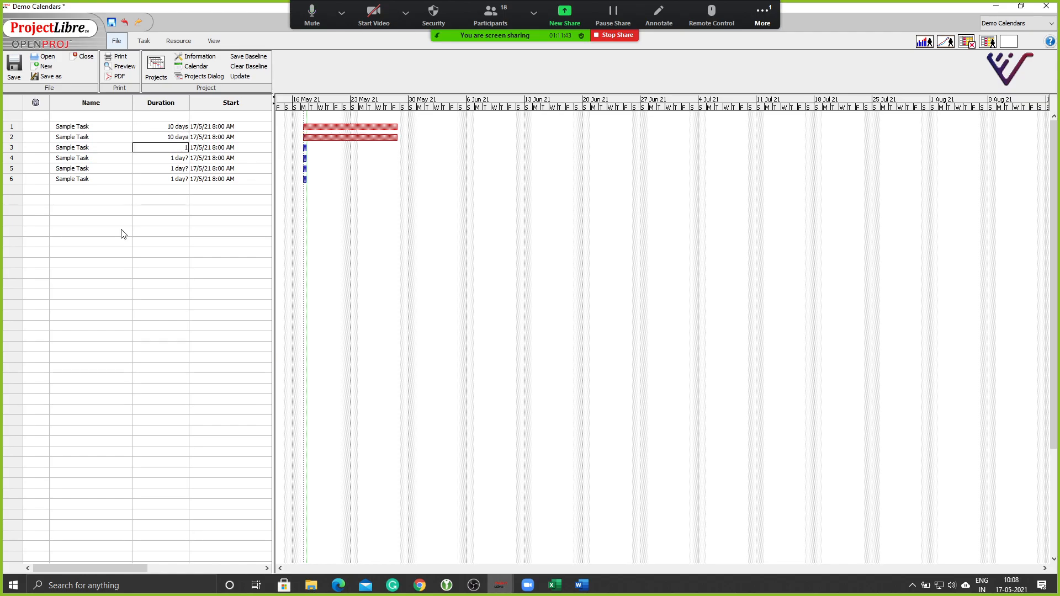
{"action": "type", "text": "0"}
{"action": "key", "text": "Return"}
{"action": "type", "text": "1"}
{"action": "key", "text": "Return"}
{"action": "key", "text": "Up"}
{"action": "type", "text": "10"}
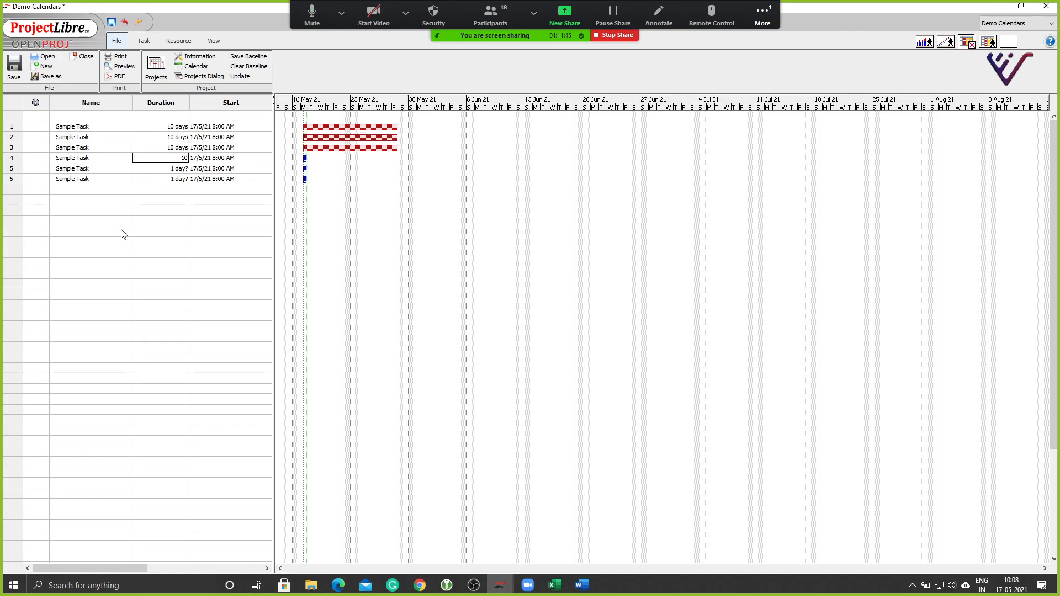
{"action": "key", "text": "Return"}
{"action": "type", "text": "10"}
{"action": "key", "text": "Return"}
{"action": "type", "text": "10"}
{"action": "key", "text": "Return"}
{"action": "key", "text": "Up"}
{"action": "key", "text": "Up"}
{"action": "key", "text": "Up"}
Rename task 1 to Sample Task-Regular Calendar and task 2 to Sample Task-Master Builder Calendar, widening the Name column.
{"action": "double_click", "coordinate": [93, 127]}
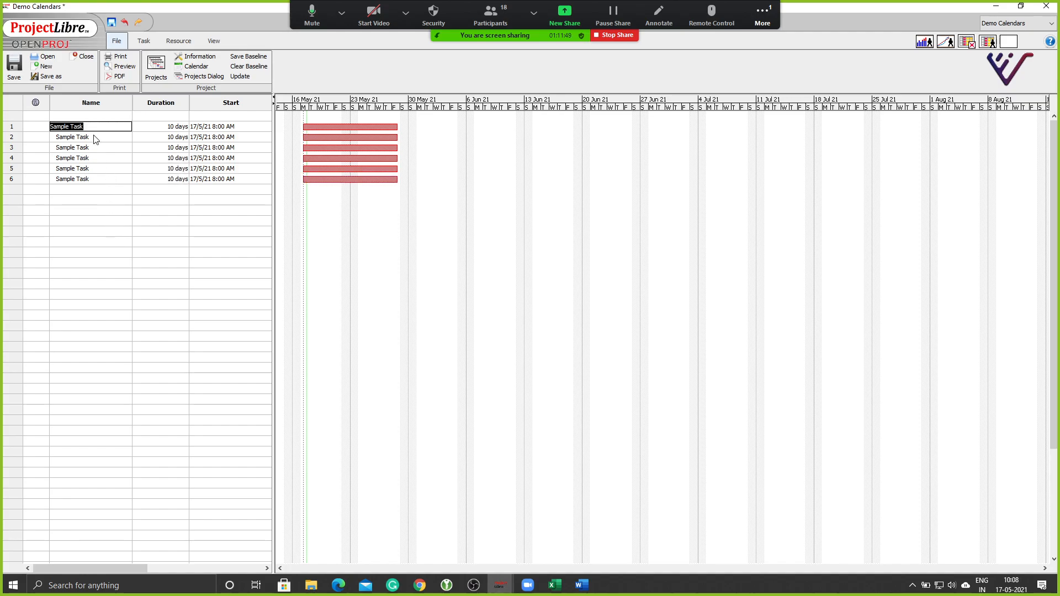
{"action": "left_click", "coordinate": [100, 126]}
{"action": "type", "text": "-Regular Calendar"}
{"action": "key", "text": "Return"}
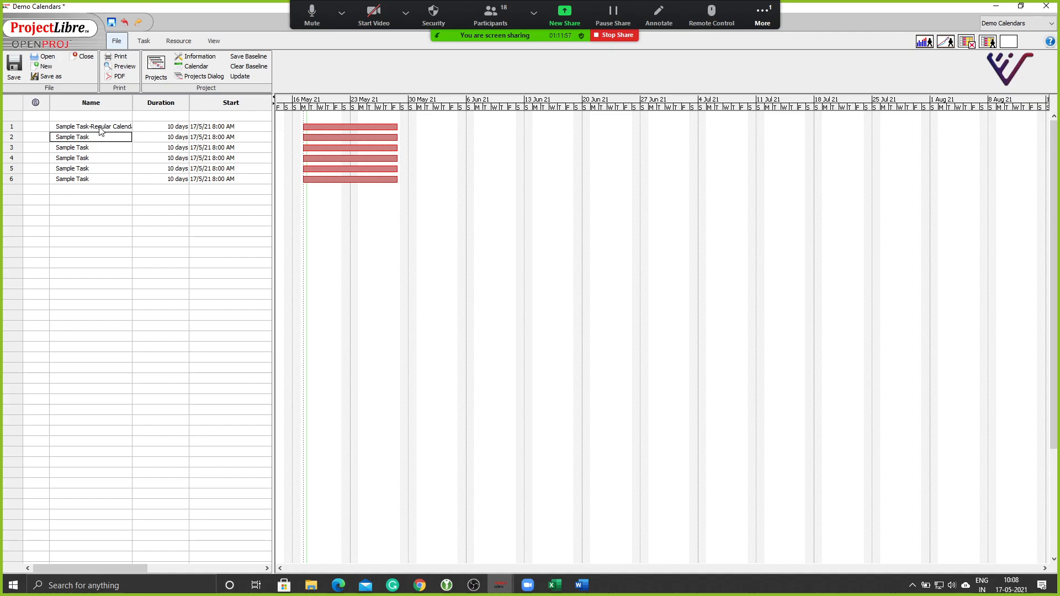
{"action": "left_click_drag", "start_coordinate": [133, 102], "coordinate": [162, 107]}
{"action": "double_click", "coordinate": [111, 137]}
{"action": "left_click", "coordinate": [110, 137]}
{"action": "type", "text": "-Master Bu"}
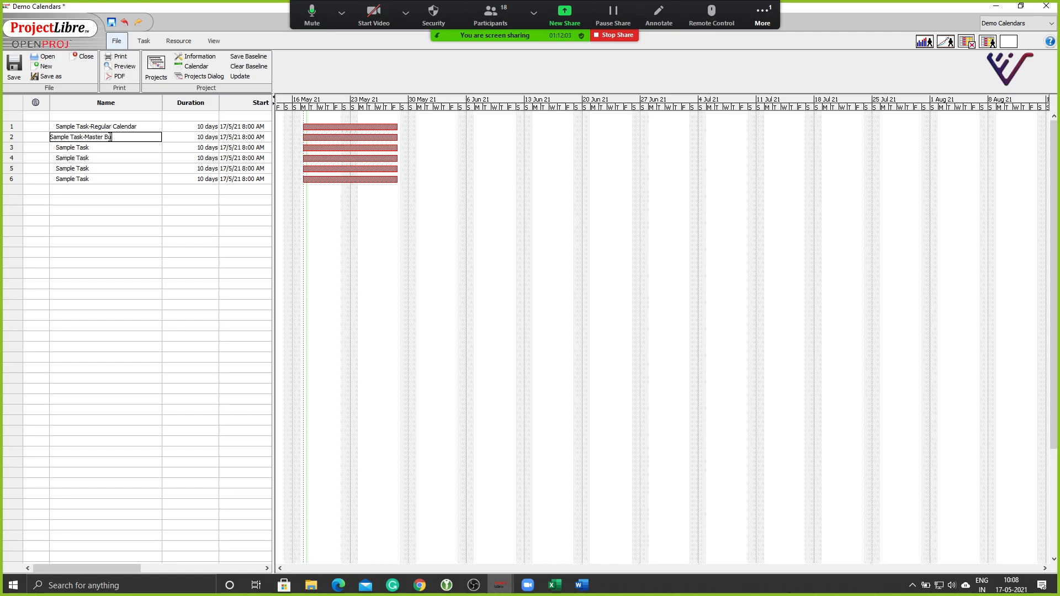
{"action": "type", "text": "ilder Calendar"}
{"action": "left_click", "coordinate": [130, 190]}
Rename task 3 to Sample Task-10hr Wk Day and task 4 to Sample Task-24hr Claendar.
{"action": "double_click", "coordinate": [105, 148]}
{"action": "left_click", "coordinate": [104, 148]}
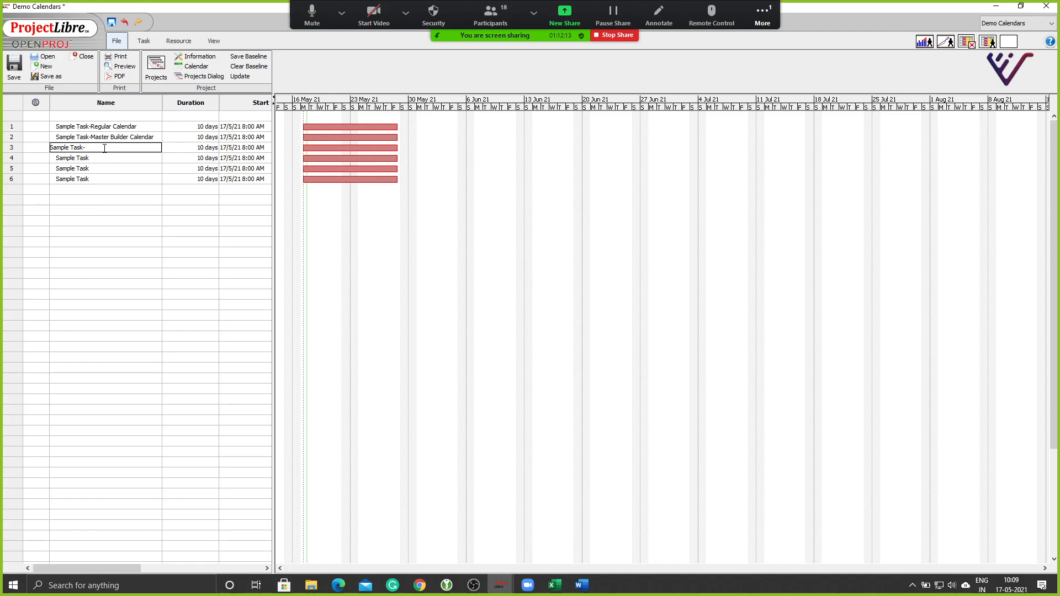
{"action": "type", "text": "-10hr Wk Day"}
{"action": "key", "text": "Return"}
{"action": "double_click", "coordinate": [98, 160]}
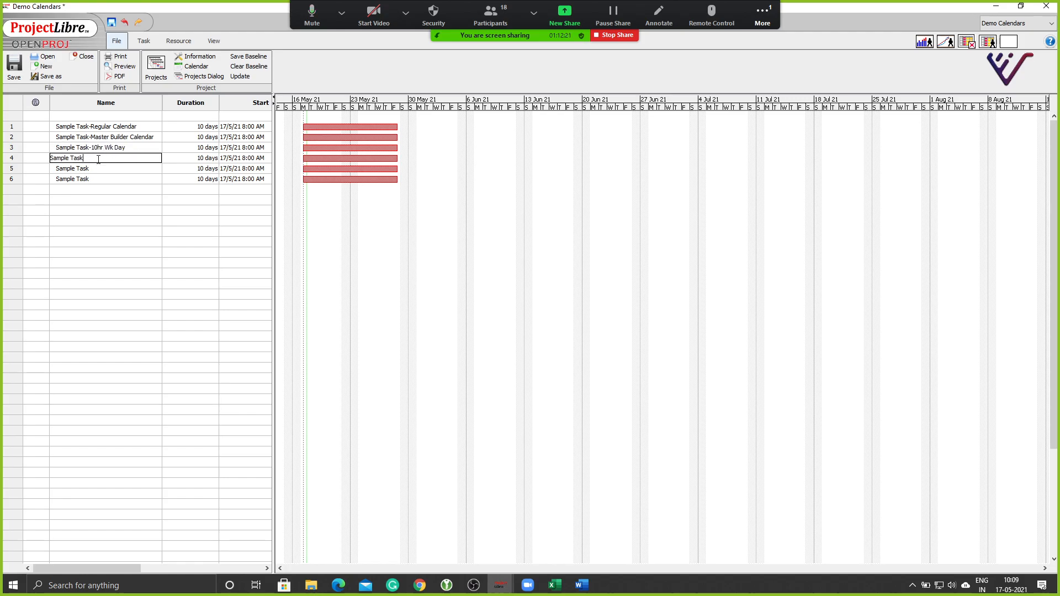
{"action": "left_click", "coordinate": [98, 160]}
{"action": "type", "text": "-24hr Claendar"}
{"action": "key", "text": "Return"}
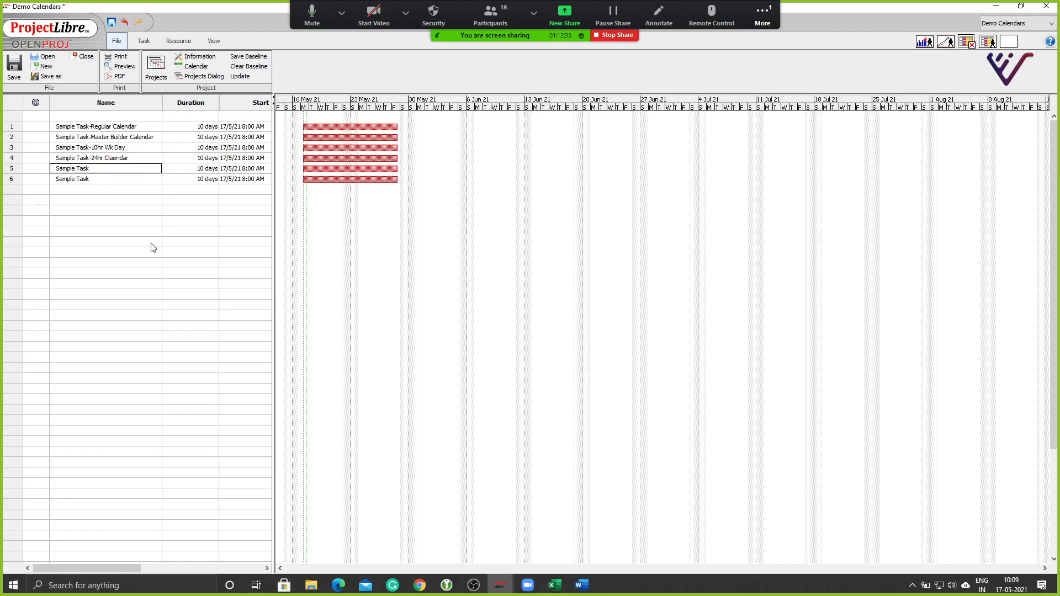
{"action": "left_click", "coordinate": [9, 127]}
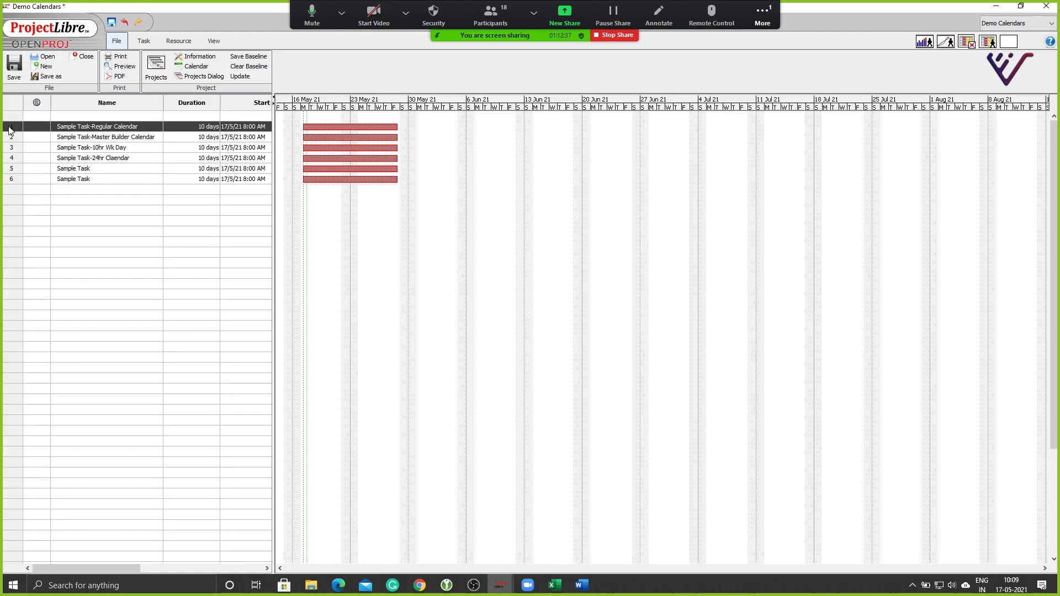
Set Sample Task-Regular Calendar's task calendar to Standard in its Advanced task details.
{"action": "double_click", "coordinate": [10, 130]}
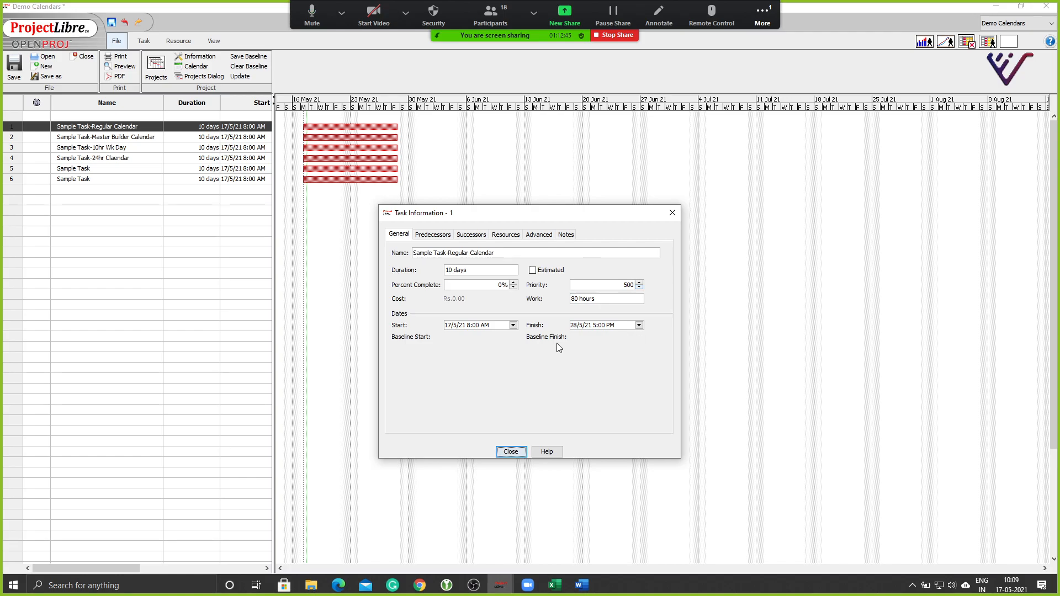
{"action": "left_click", "coordinate": [505, 235]}
{"action": "left_click", "coordinate": [533, 238]}
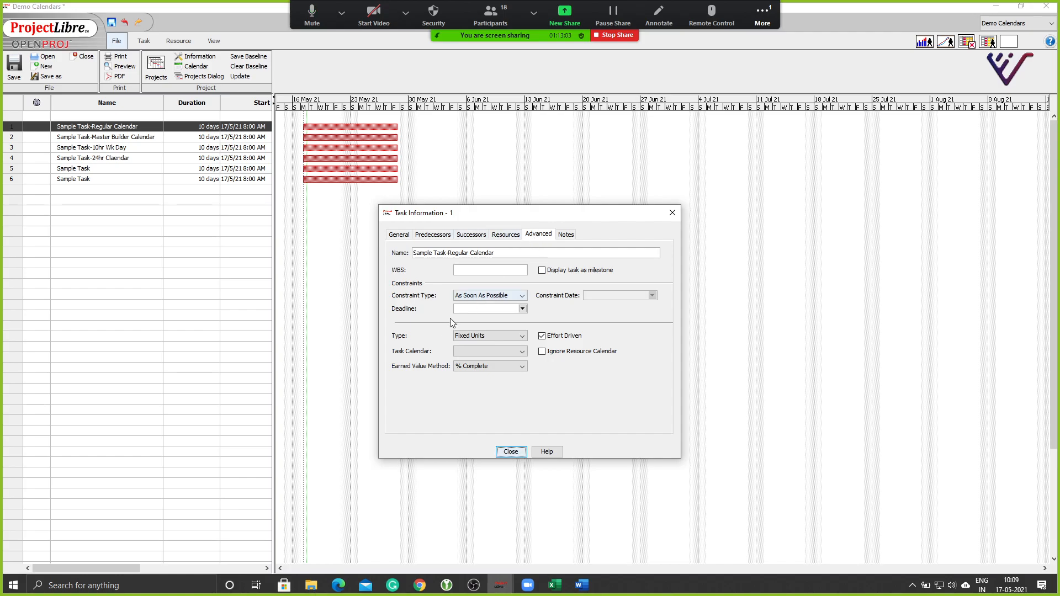
{"action": "left_click", "coordinate": [472, 352]}
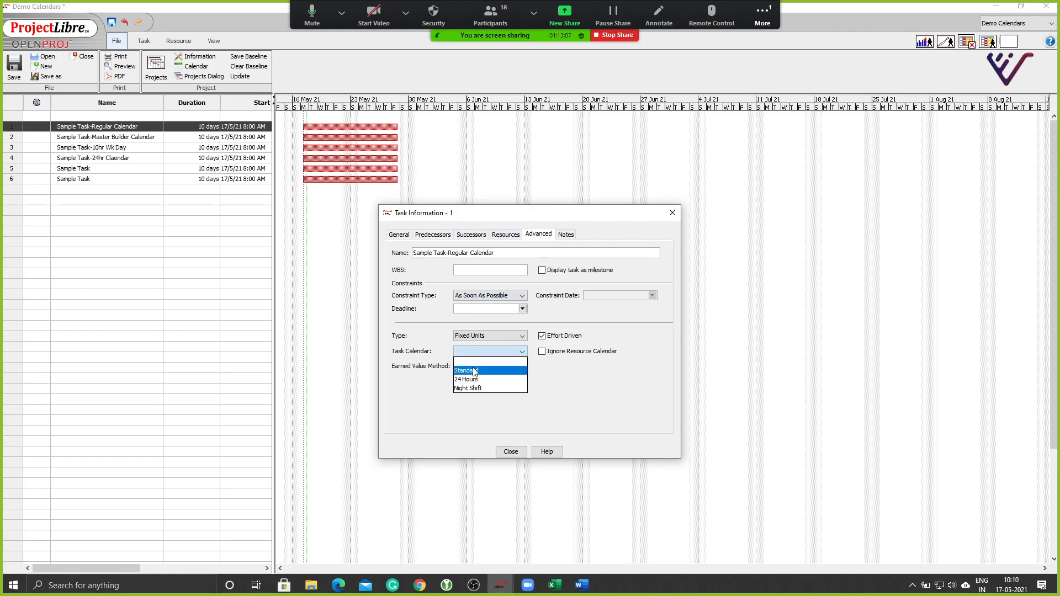
{"action": "left_click", "coordinate": [474, 371]}
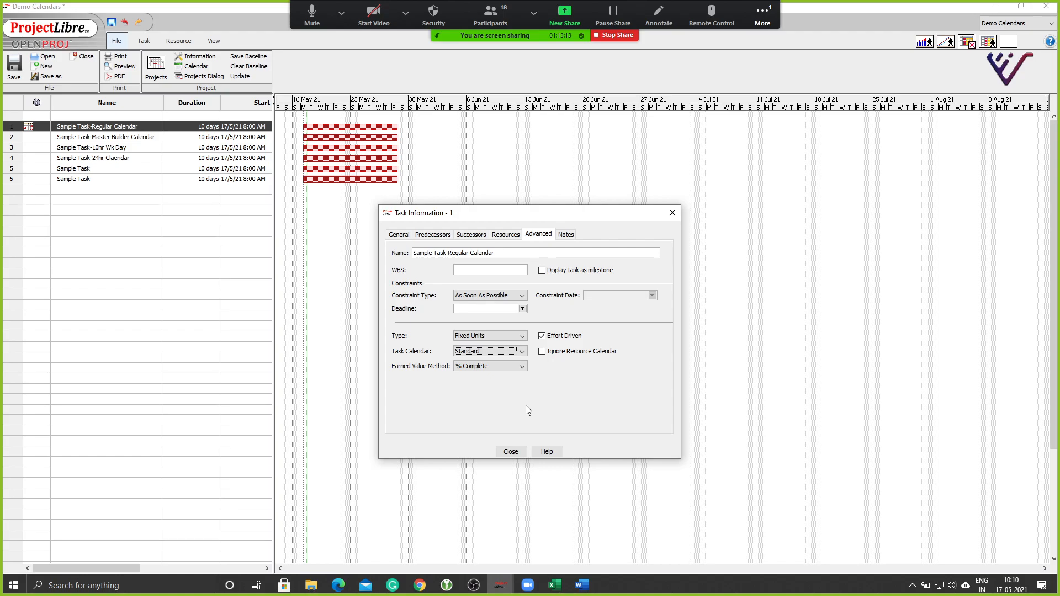
{"action": "left_click", "coordinate": [510, 452]}
{"action": "left_click", "coordinate": [121, 231]}
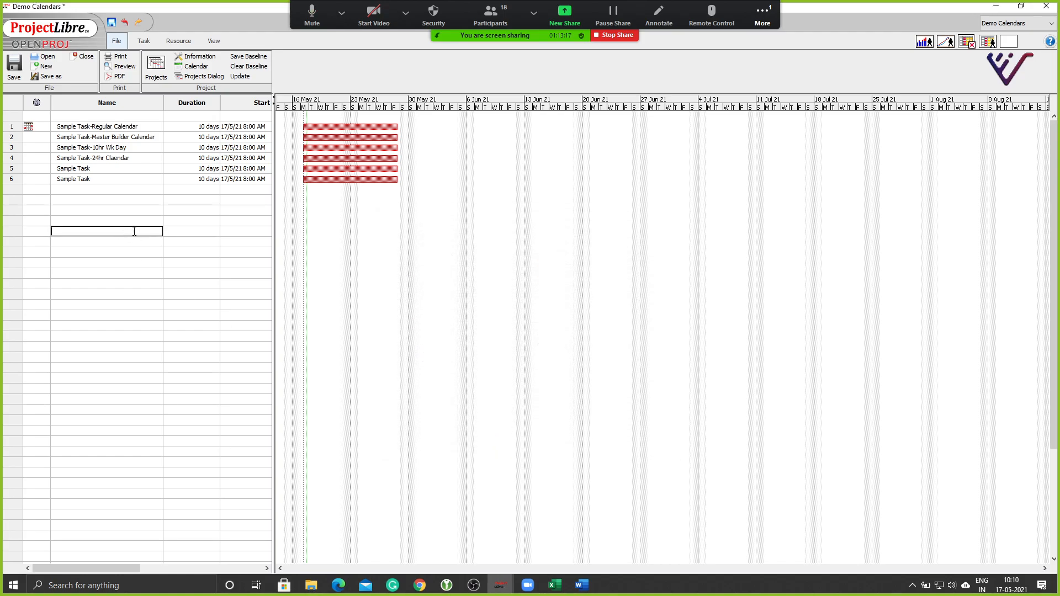
{"action": "left_click", "coordinate": [7, 159]}
Give Sample Task-24hr Claendar the 24 Hours task calendar.
{"action": "double_click", "coordinate": [7, 160]}
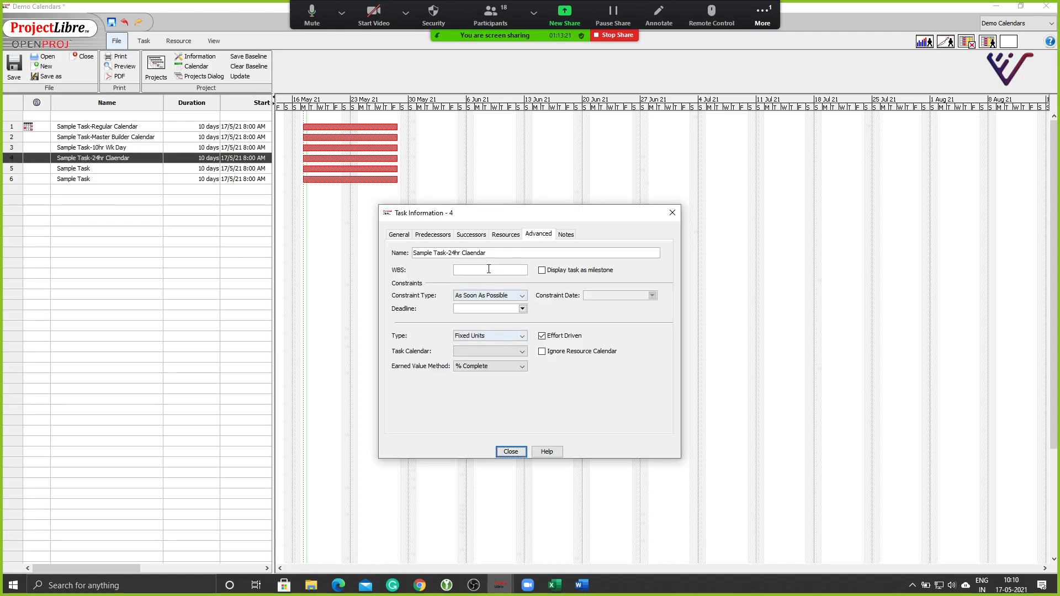
{"action": "left_click", "coordinate": [473, 346]}
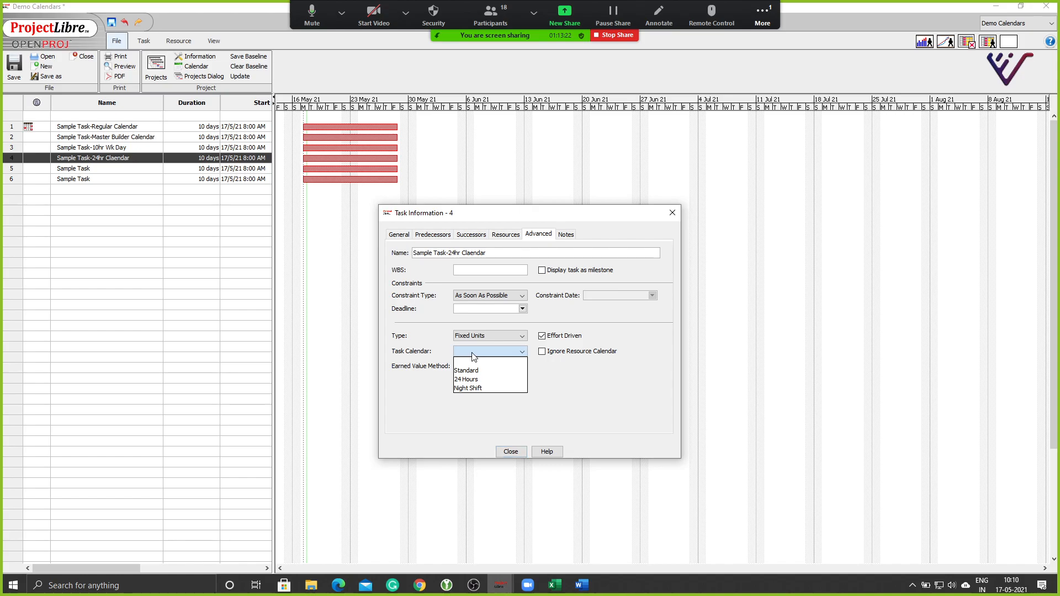
{"action": "left_click", "coordinate": [473, 383]}
{"action": "left_click", "coordinate": [512, 453]}
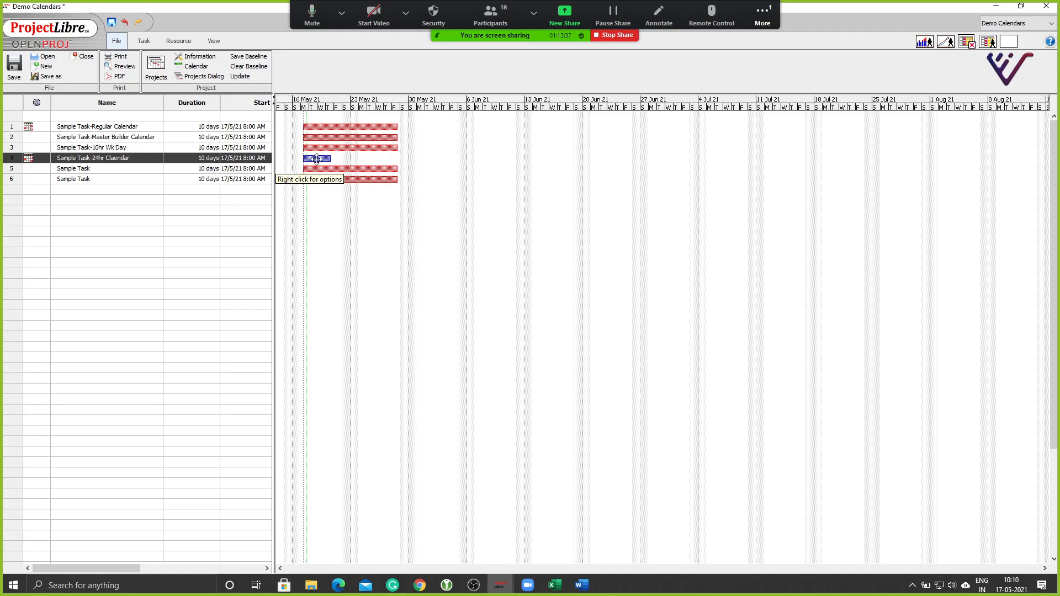
Set Sample Task-10hr Wk Day to the Standard calendar with Ignore Resource Calendar ticked.
{"action": "left_click", "coordinate": [8, 148]}
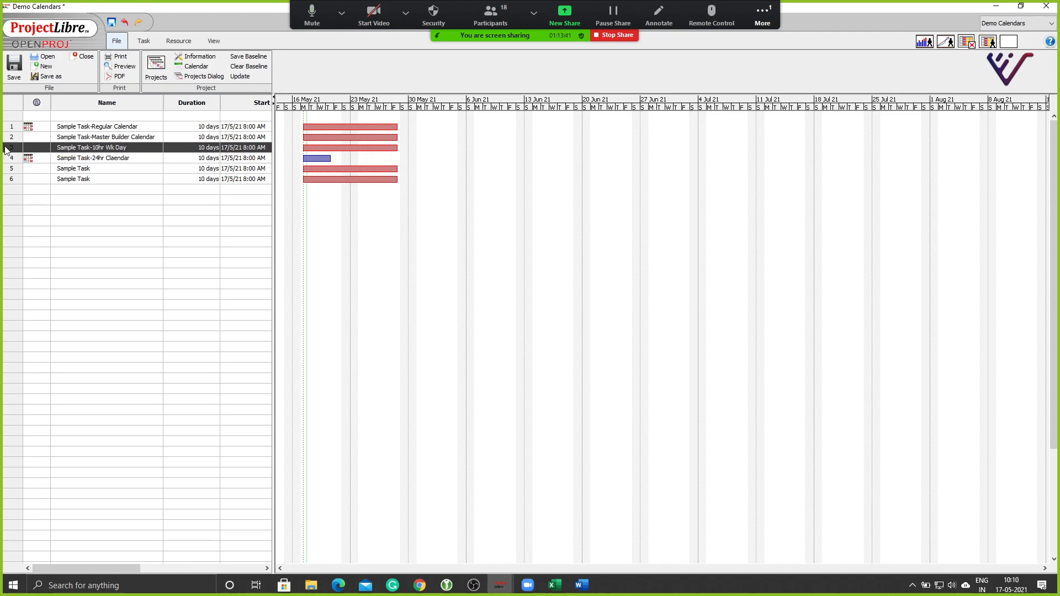
{"action": "double_click", "coordinate": [7, 149]}
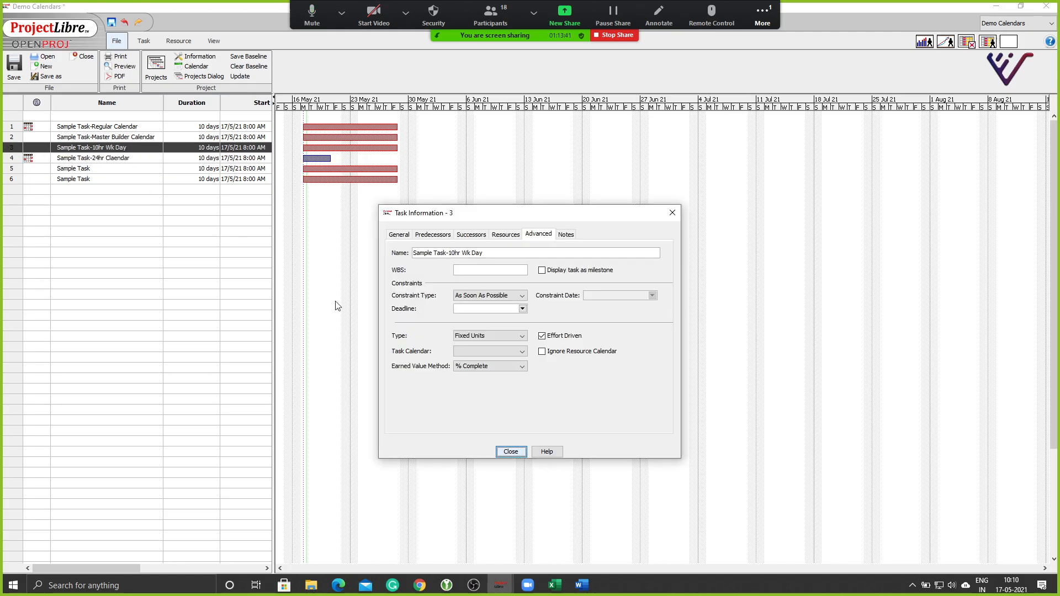
{"action": "left_click", "coordinate": [487, 336]}
{"action": "left_click", "coordinate": [476, 344]}
{"action": "left_click", "coordinate": [480, 351]}
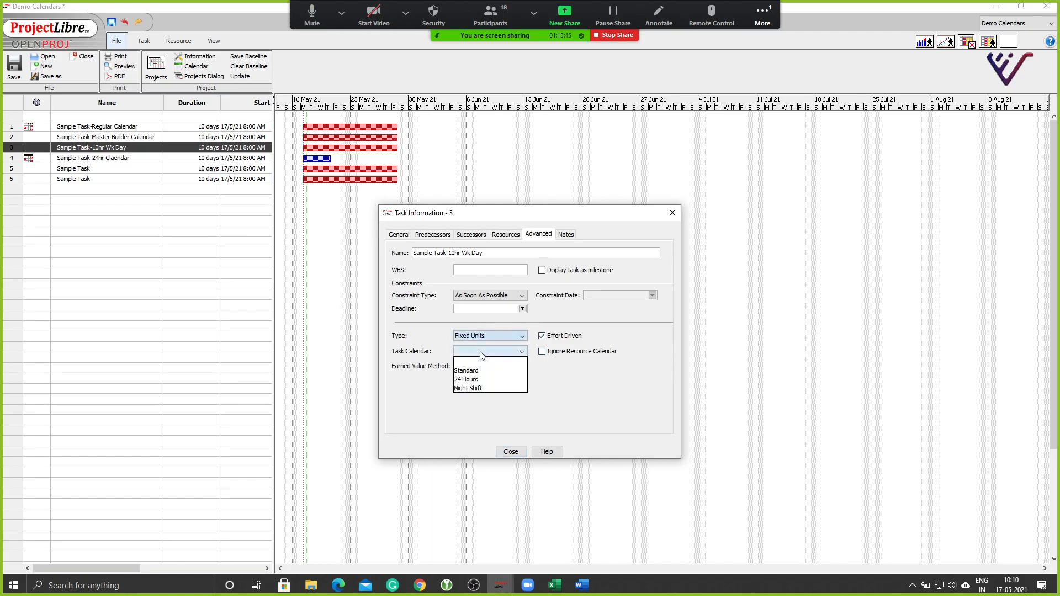
{"action": "left_click", "coordinate": [482, 354]}
{"action": "left_click", "coordinate": [482, 355]}
{"action": "left_click", "coordinate": [474, 370]}
{"action": "left_click", "coordinate": [548, 352]}
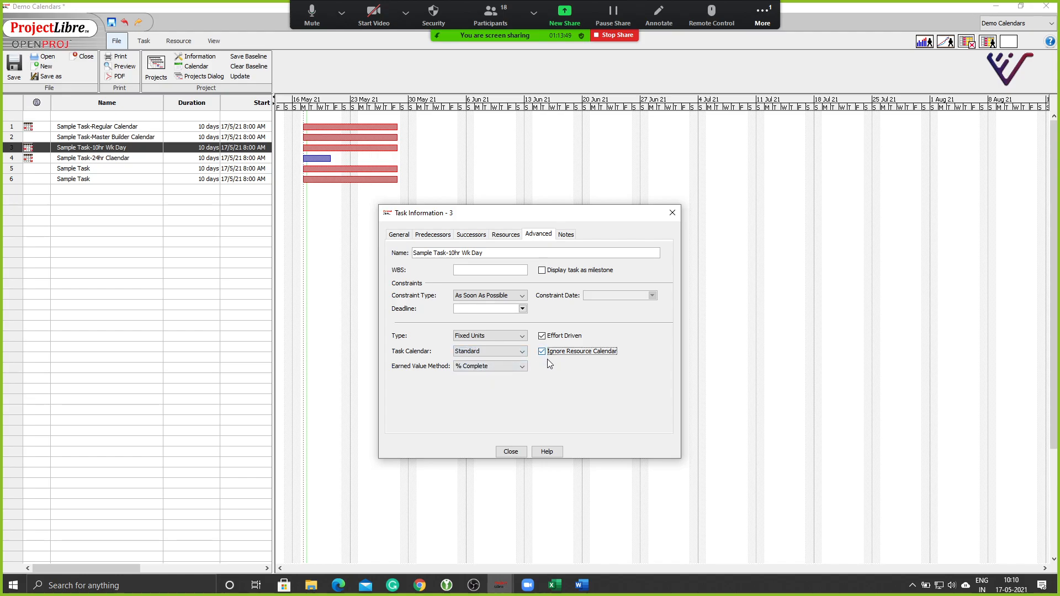
{"action": "left_click", "coordinate": [507, 450]}
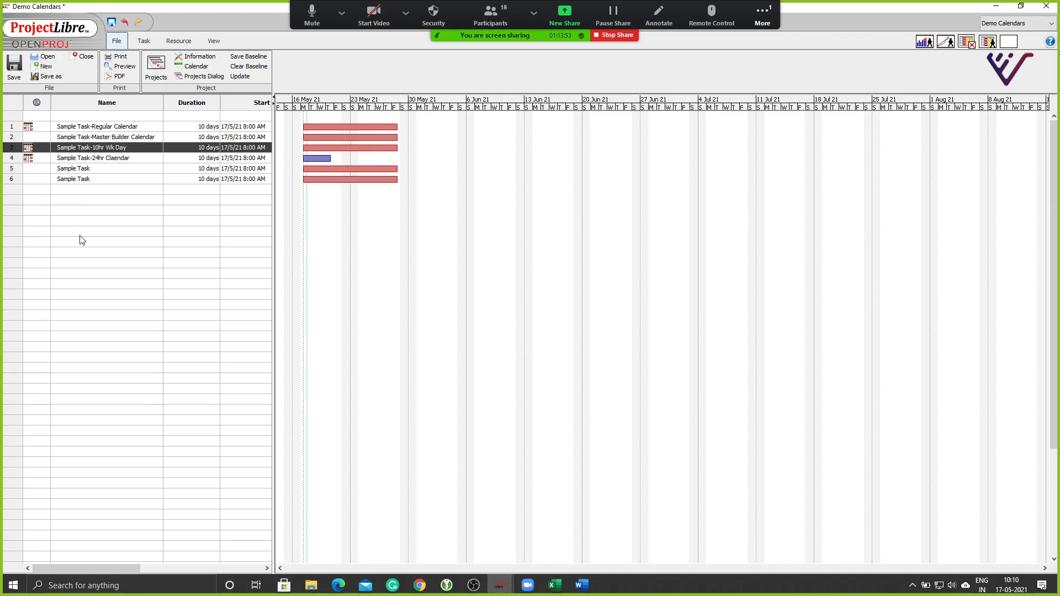
{"action": "left_click", "coordinate": [193, 66]}
Raise the 10Hr Wk Day calendar's hours per day from 8 to 8.5 in its Duration Settings.
{"action": "left_click", "coordinate": [439, 200]}
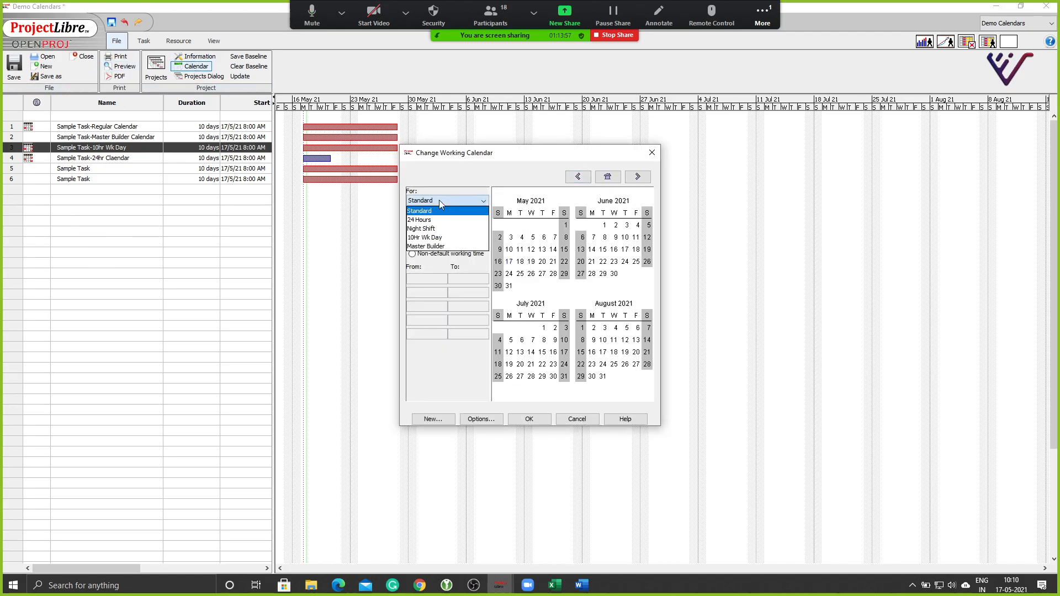
{"action": "left_click", "coordinate": [442, 241]}
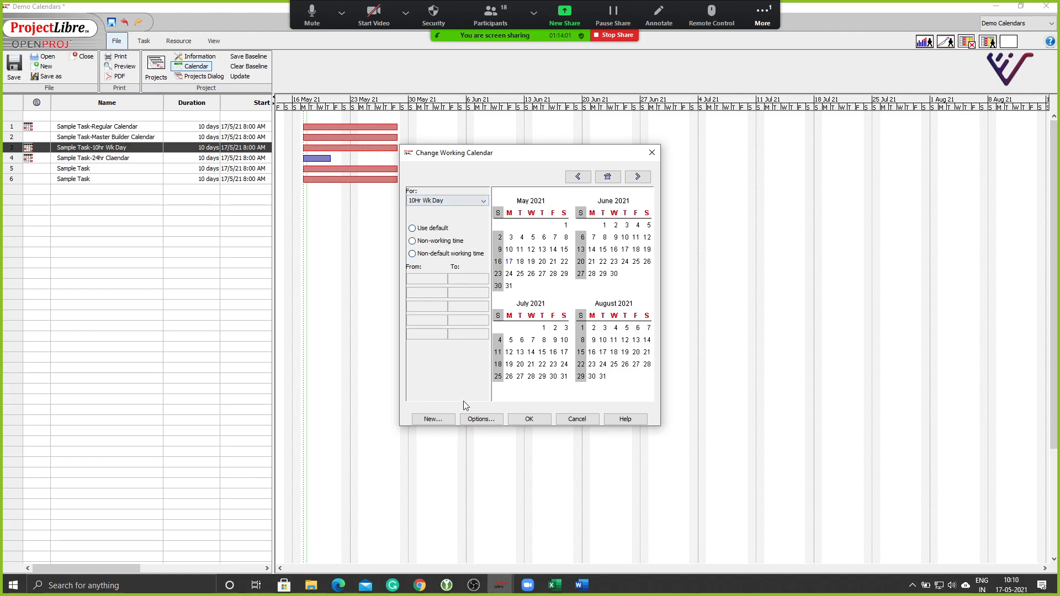
{"action": "left_click", "coordinate": [473, 420]}
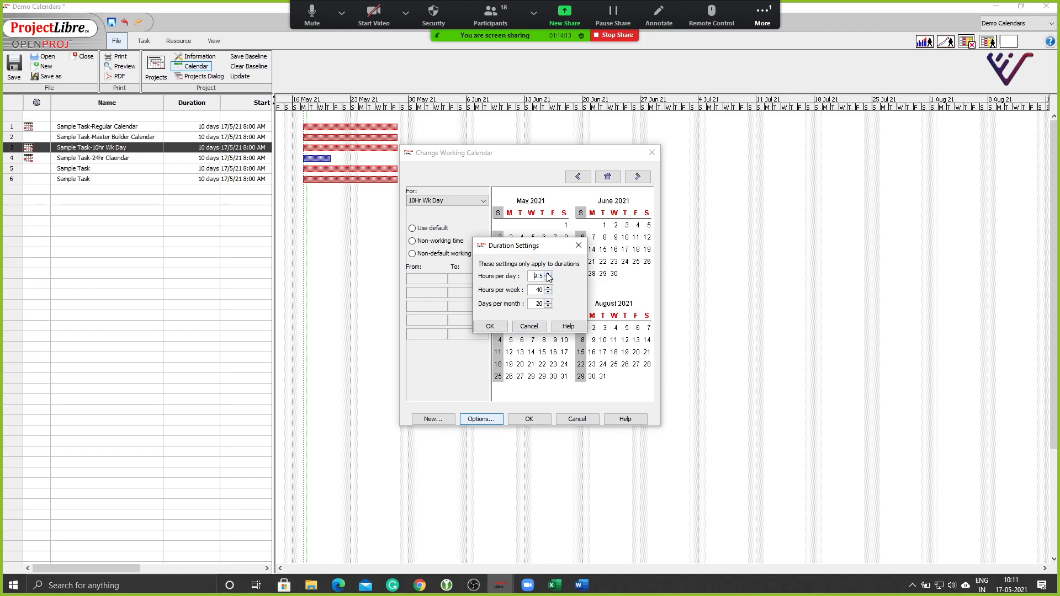
{"action": "left_click", "coordinate": [489, 328]}
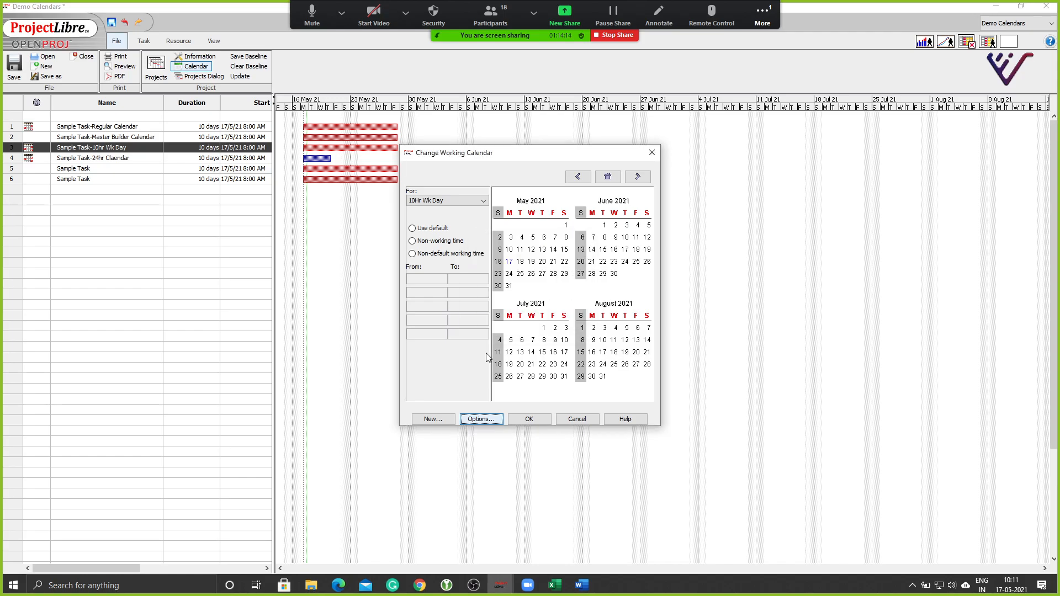
{"action": "left_click", "coordinate": [526, 420]}
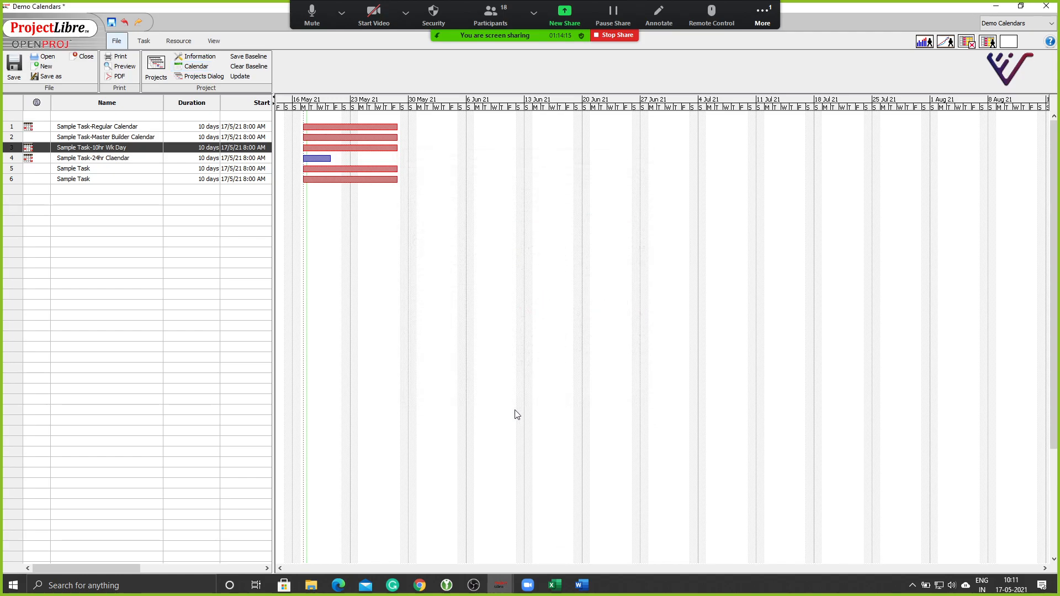
Review task 3's task calendar list, leaving it unchanged.
{"action": "double_click", "coordinate": [12, 150]}
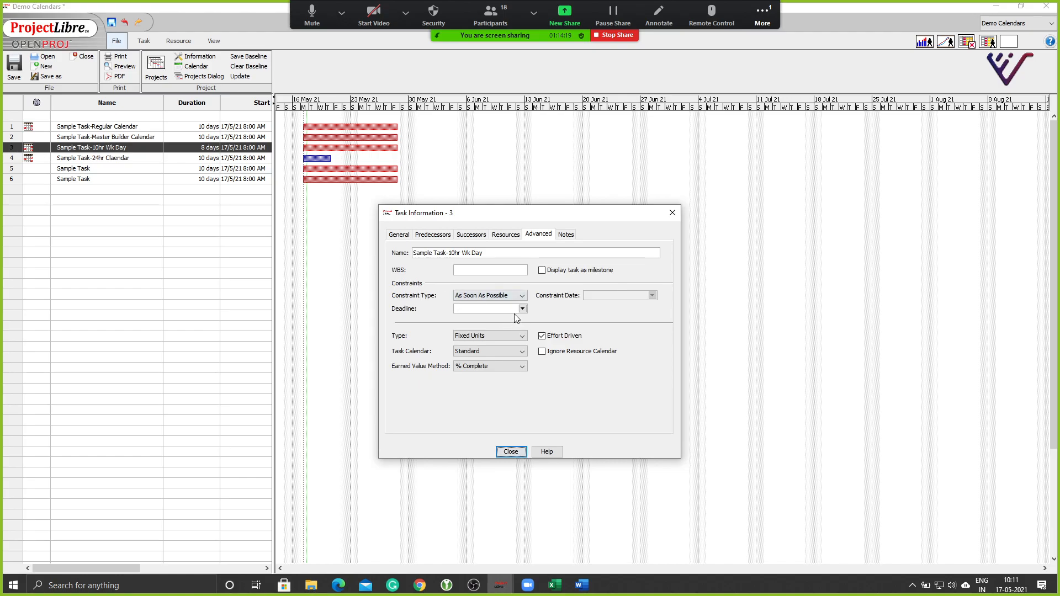
{"action": "left_click", "coordinate": [520, 351]}
{"action": "left_click", "coordinate": [576, 392]}
{"action": "left_click", "coordinate": [511, 452]}
Create a new base calendar named 10 Hr Wk.
{"action": "left_click", "coordinate": [194, 67]}
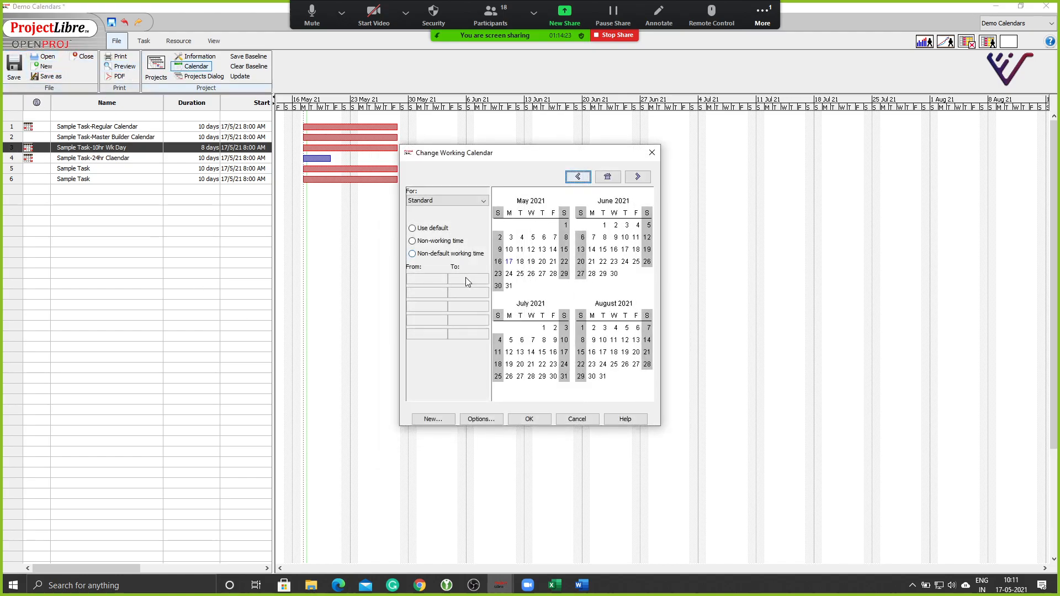
{"action": "left_click", "coordinate": [442, 200]}
{"action": "left_click", "coordinate": [451, 181]}
{"action": "left_click", "coordinate": [430, 418]}
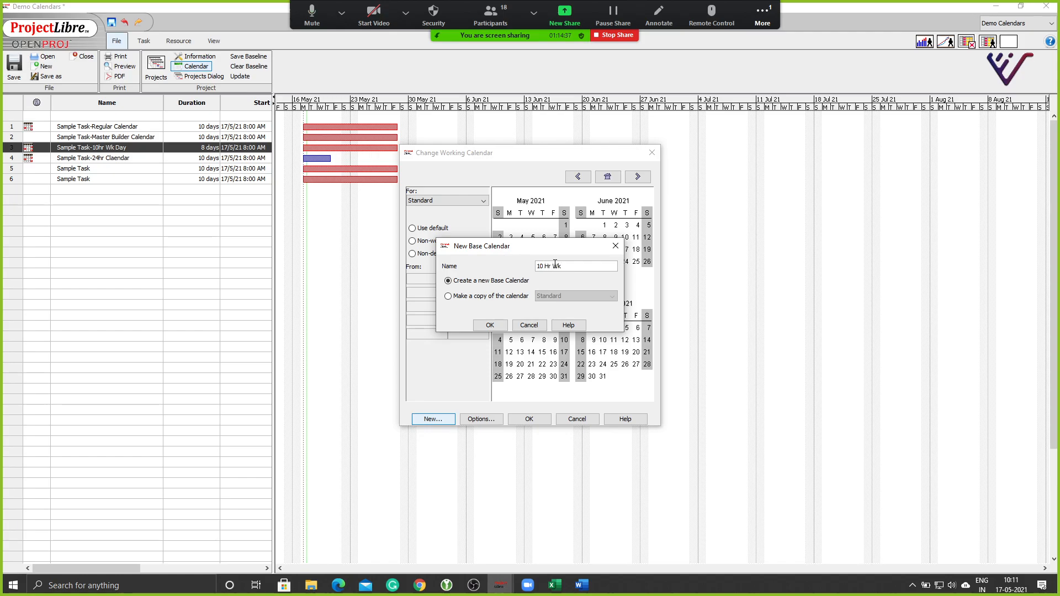
{"action": "left_click", "coordinate": [491, 325]}
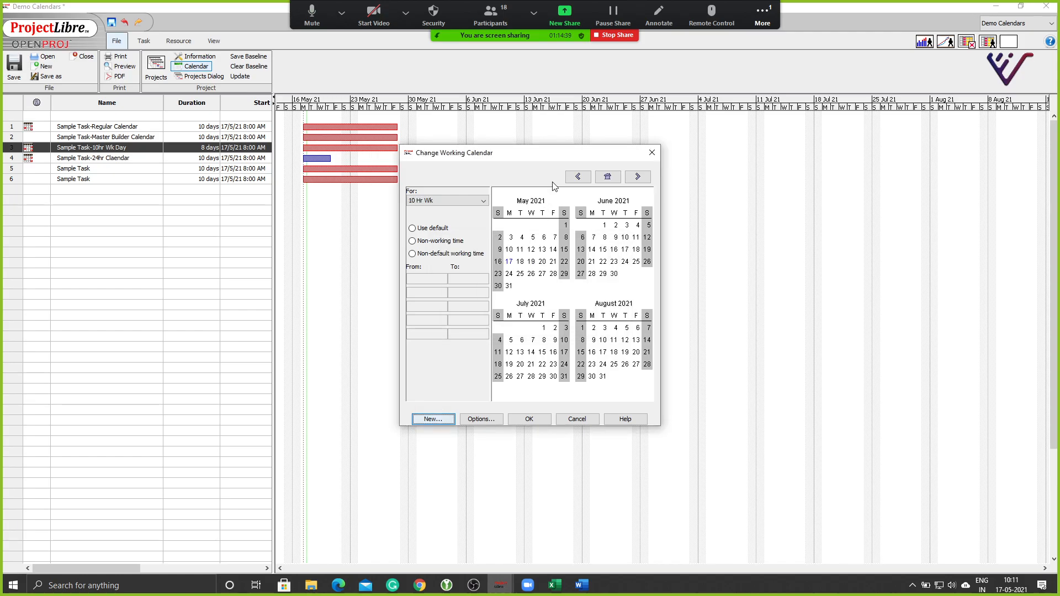
Try non-default working time on the Monday–Saturday columns, then reset them to default.
{"action": "left_click", "coordinate": [565, 214]}
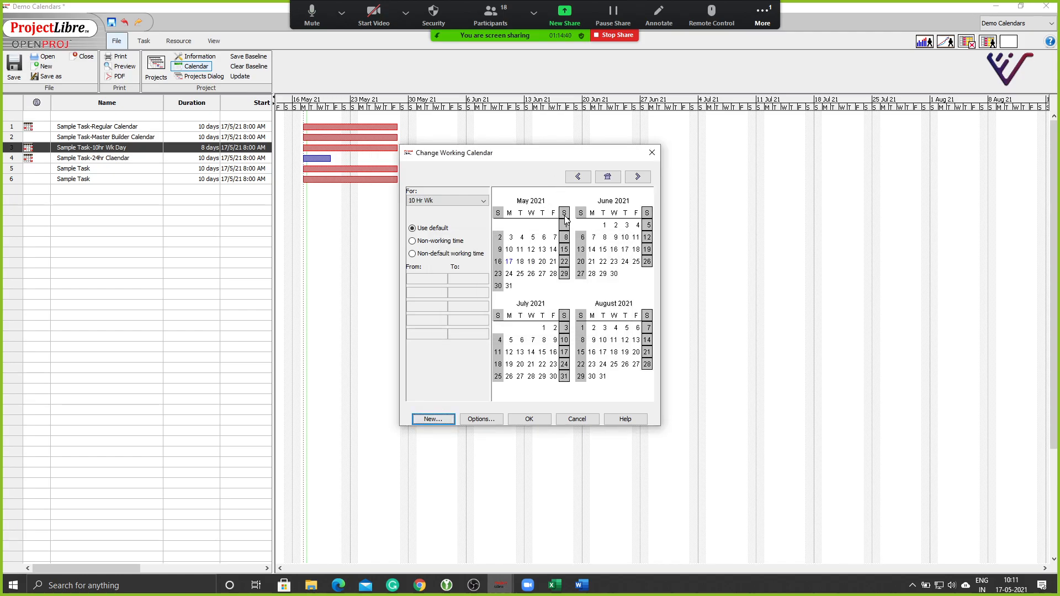
{"action": "left_click", "coordinate": [417, 254]}
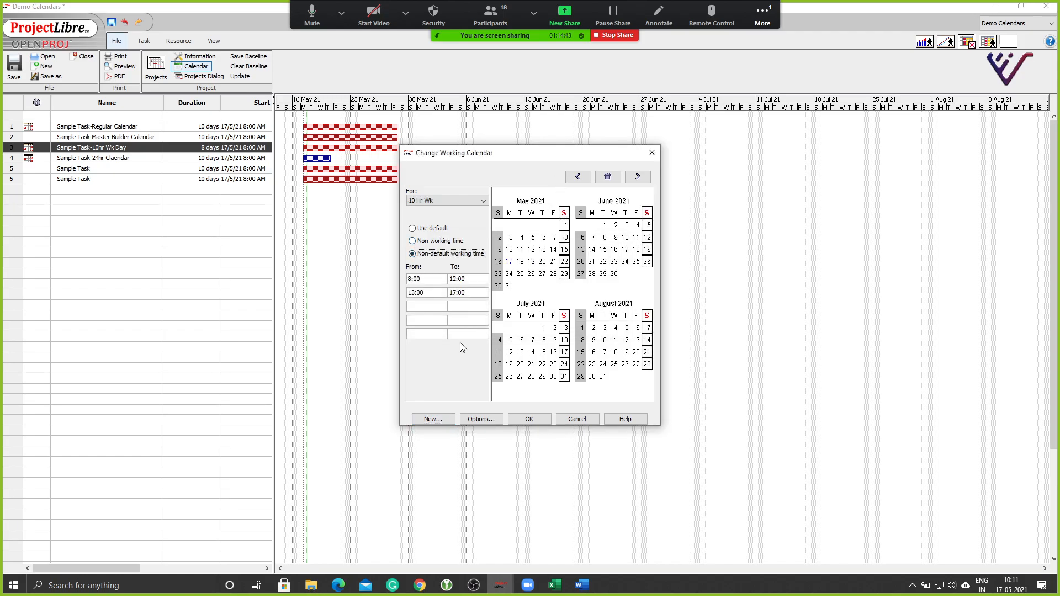
{"action": "left_click", "coordinate": [510, 214]}
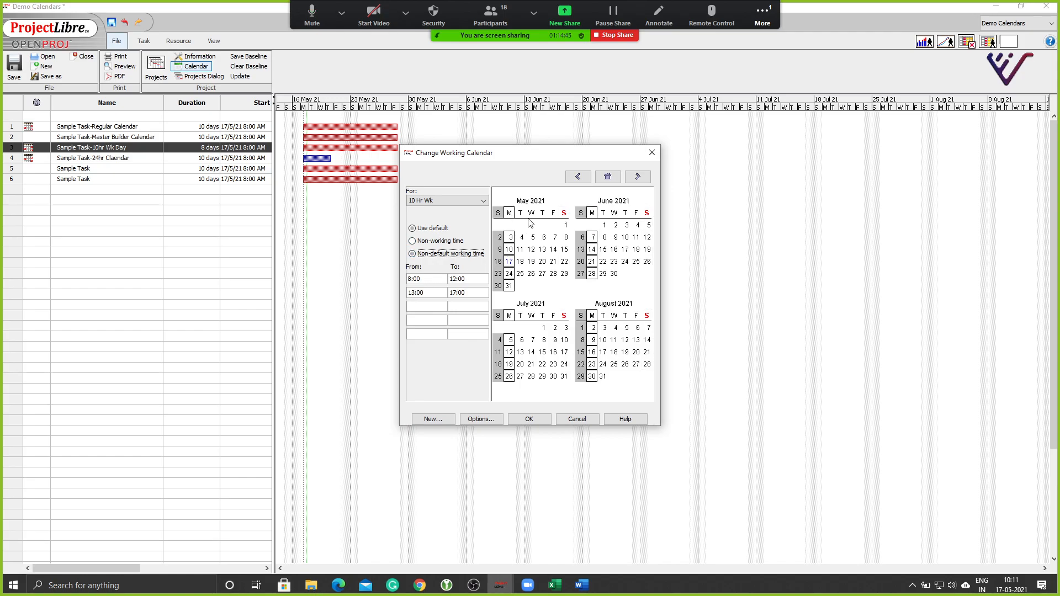
{"action": "left_click", "coordinate": [564, 213], "text": "ctrl"}
{"action": "left_click", "coordinate": [519, 214], "text": "ctrl"}
{"action": "left_click", "coordinate": [531, 213], "text": "ctrl"}
{"action": "left_click", "coordinate": [542, 213], "text": "ctrl"}
{"action": "left_click", "coordinate": [553, 214], "text": "ctrl"}
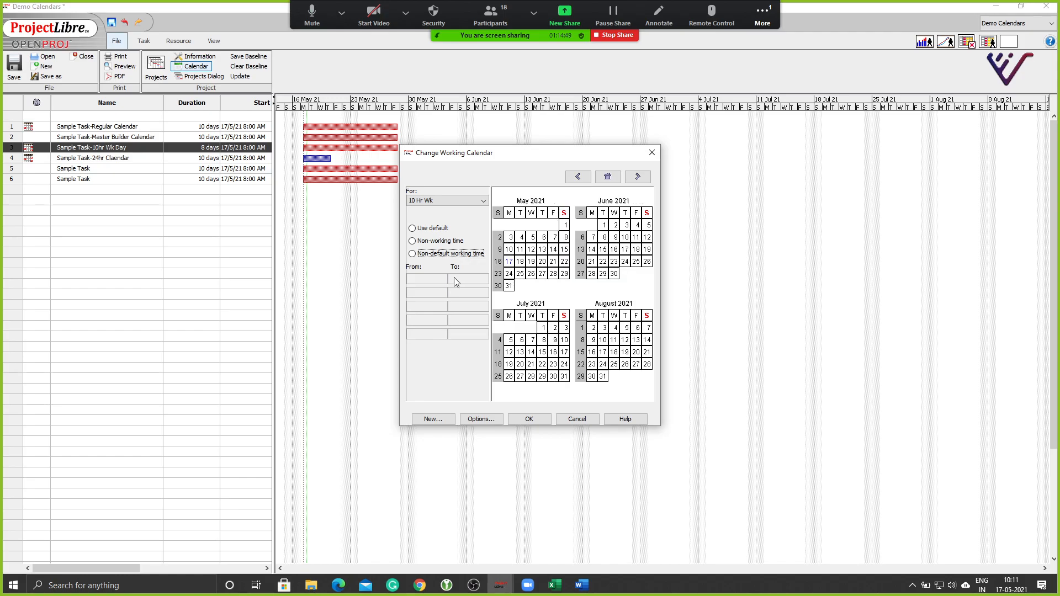
{"action": "left_click", "coordinate": [422, 230]}
{"action": "key", "text": "Escape"}
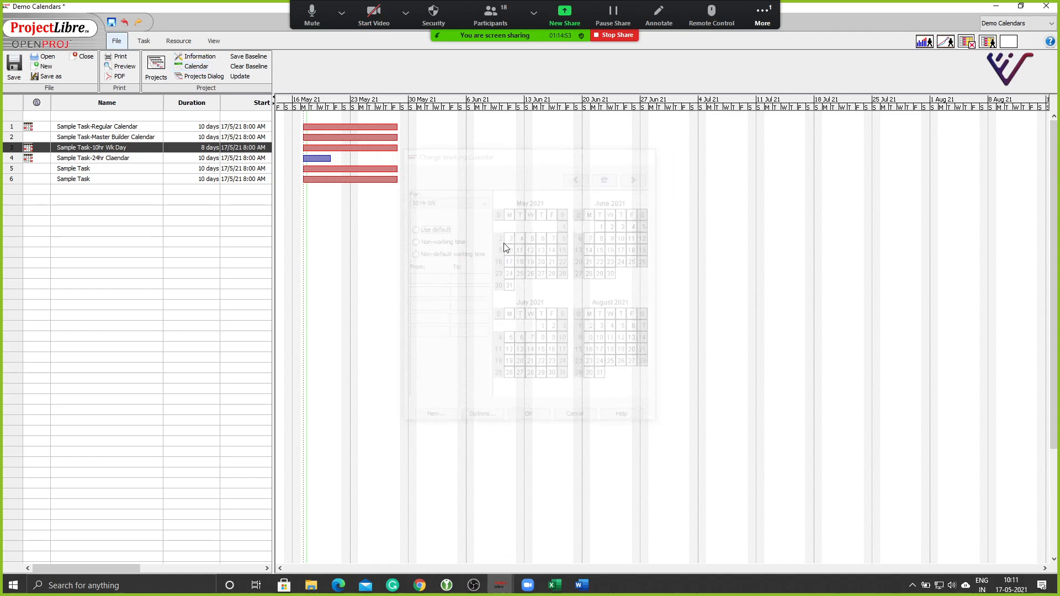
Give the 10 Hr Wk calendar's Saturdays working hours 7:00–12:00, 13:00–17:00 and 17:30–18:30.
{"action": "left_click", "coordinate": [195, 66]}
{"action": "left_click", "coordinate": [428, 201]}
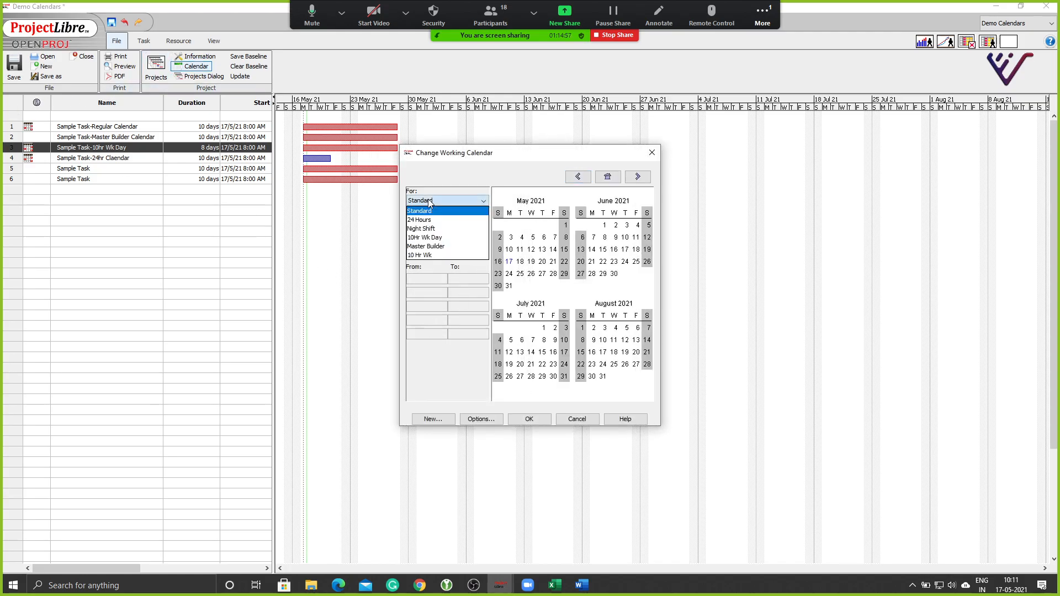
{"action": "left_click", "coordinate": [428, 255]}
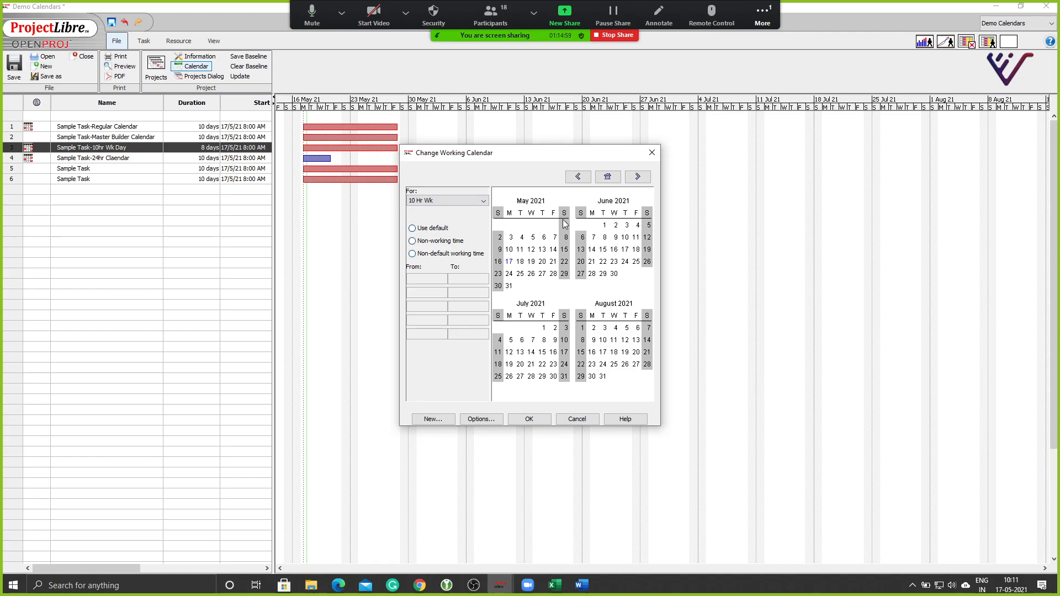
{"action": "left_click", "coordinate": [509, 213]}
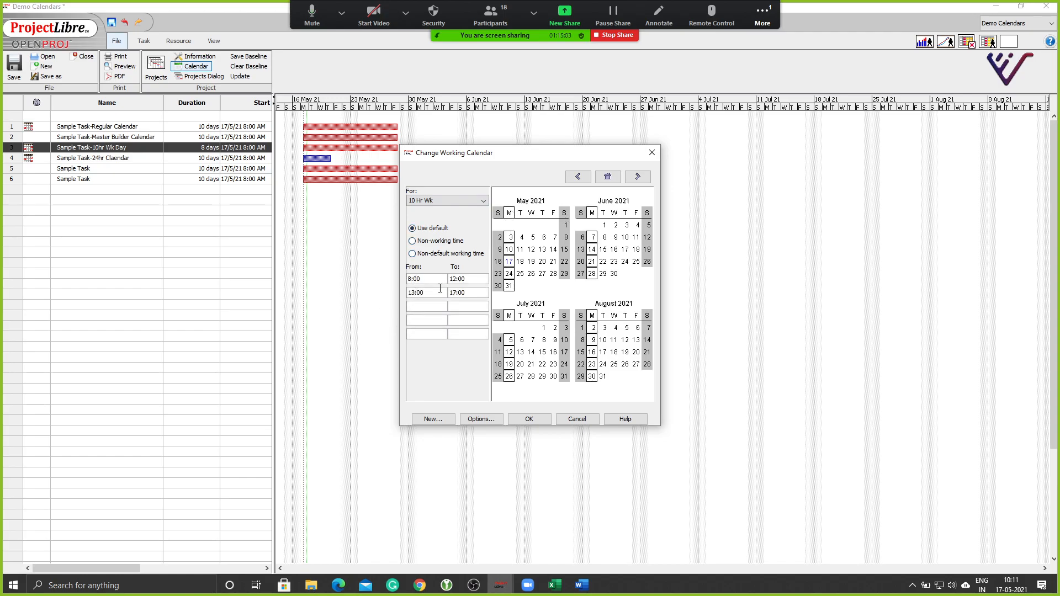
{"action": "type", "text": "718"}
{"action": "left_click", "coordinate": [564, 214]}
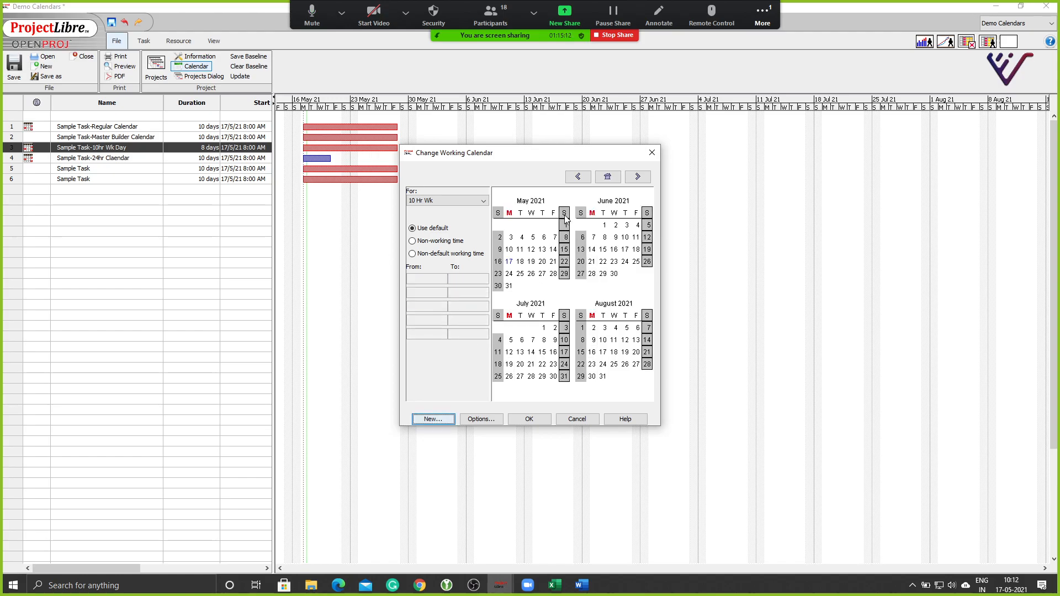
{"action": "left_click", "coordinate": [412, 254]}
{"action": "left_click", "coordinate": [422, 310]}
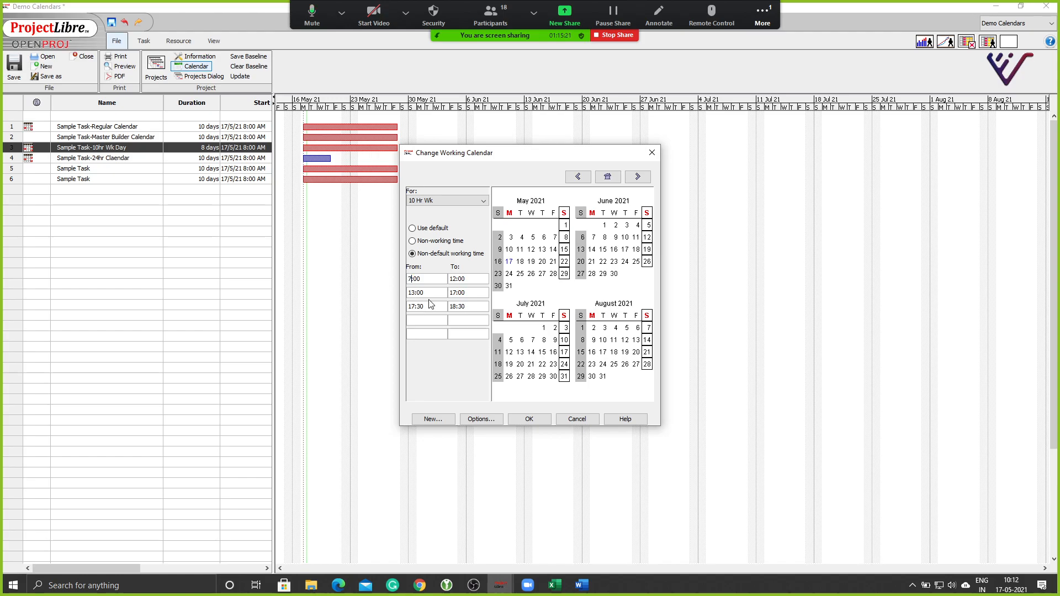
{"action": "left_click", "coordinate": [539, 420]}
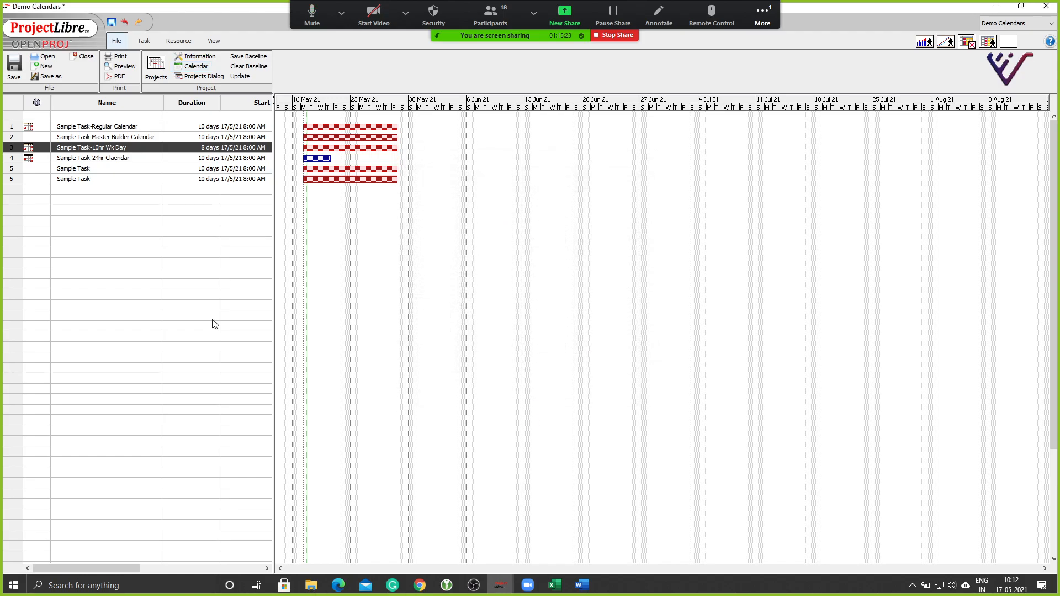
Confirm Sample Task-10hr Wk Day keeps the Standard calendar and Fixed Units task type.
{"action": "left_click", "coordinate": [116, 274]}
{"action": "double_click", "coordinate": [13, 150]}
{"action": "left_click", "coordinate": [488, 349]}
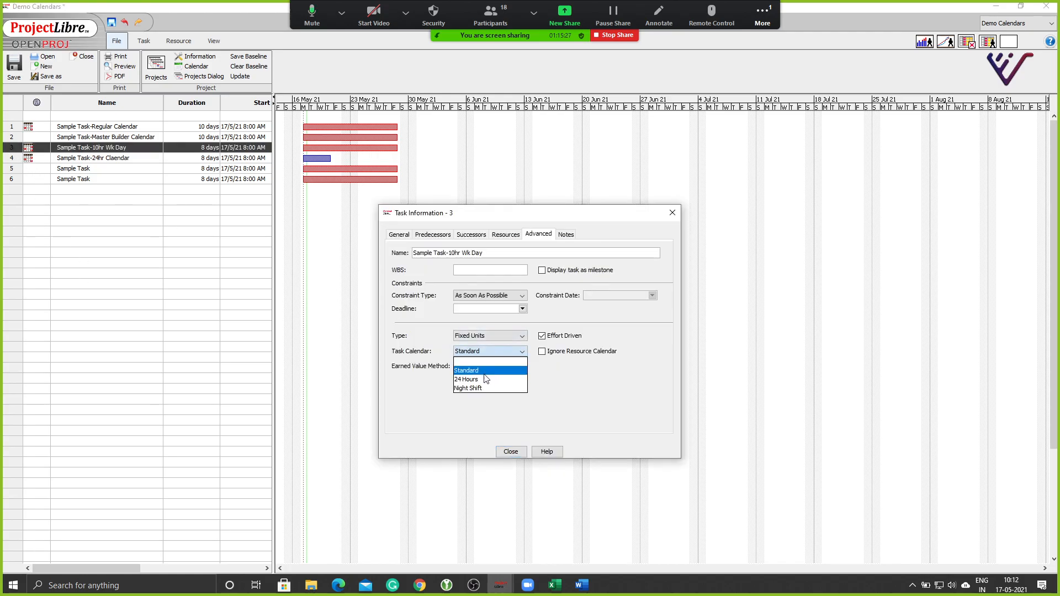
{"action": "left_click", "coordinate": [466, 413]}
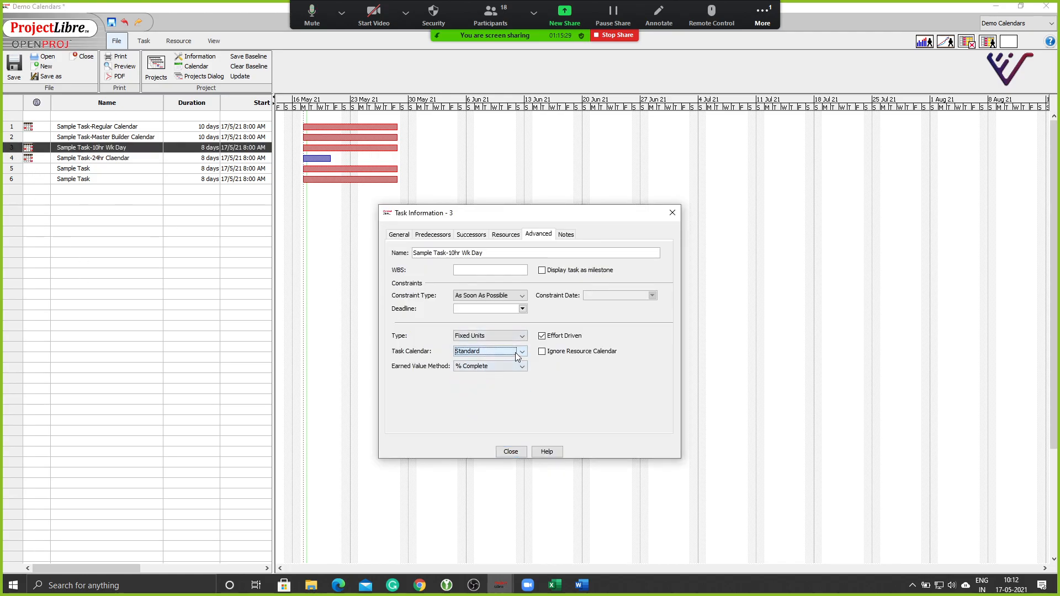
{"action": "left_click", "coordinate": [521, 336]}
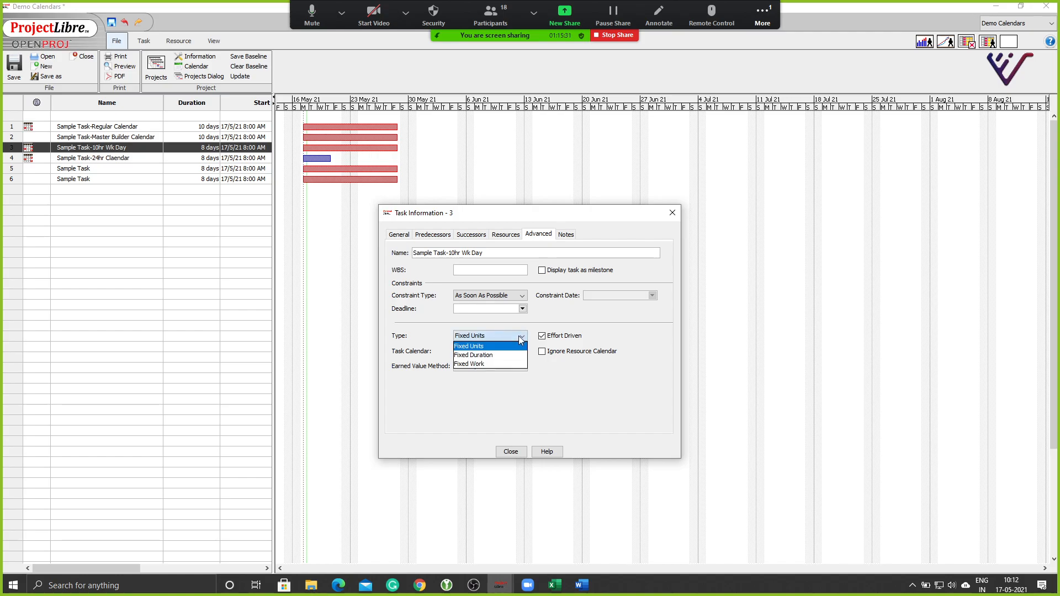
{"action": "left_click", "coordinate": [500, 340]}
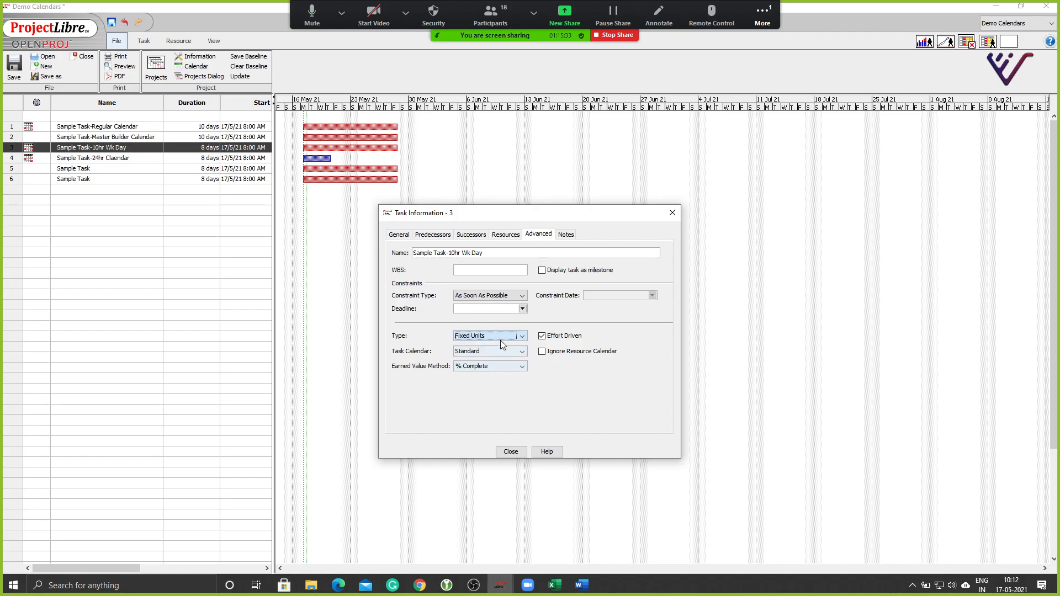
{"action": "left_click", "coordinate": [511, 451]}
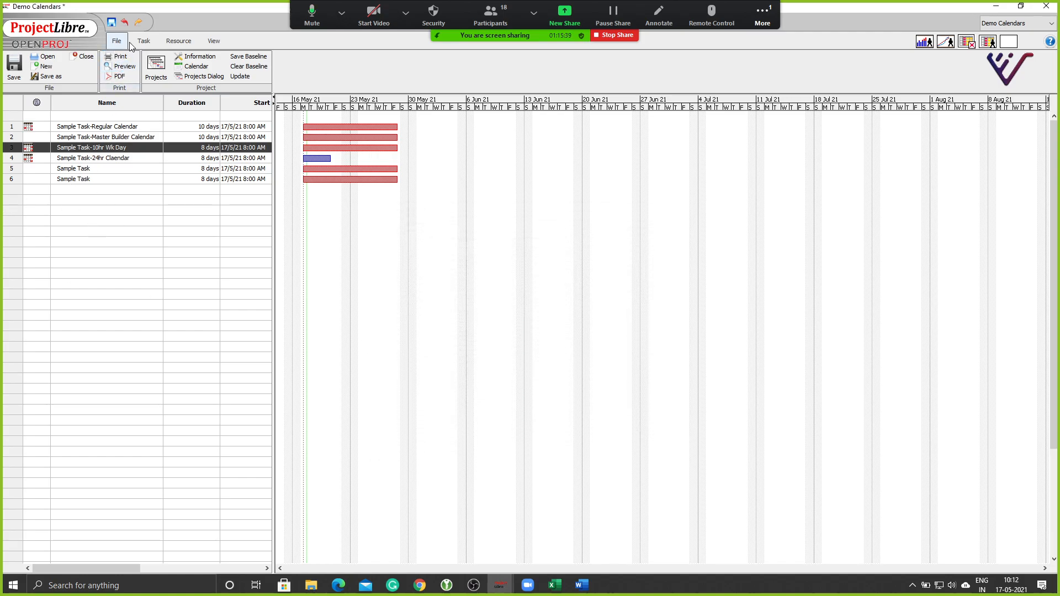
Set Sample Task-24hr Claendar's duration to 10 days.
{"action": "left_click", "coordinate": [144, 41]}
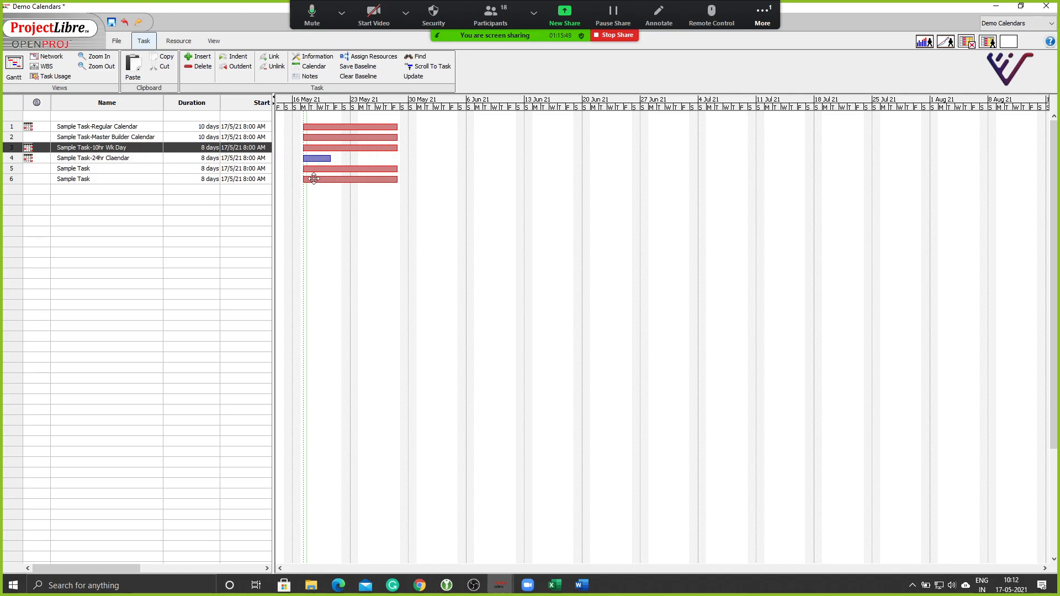
{"action": "double_click", "coordinate": [197, 160]}
{"action": "type", "text": "1"}
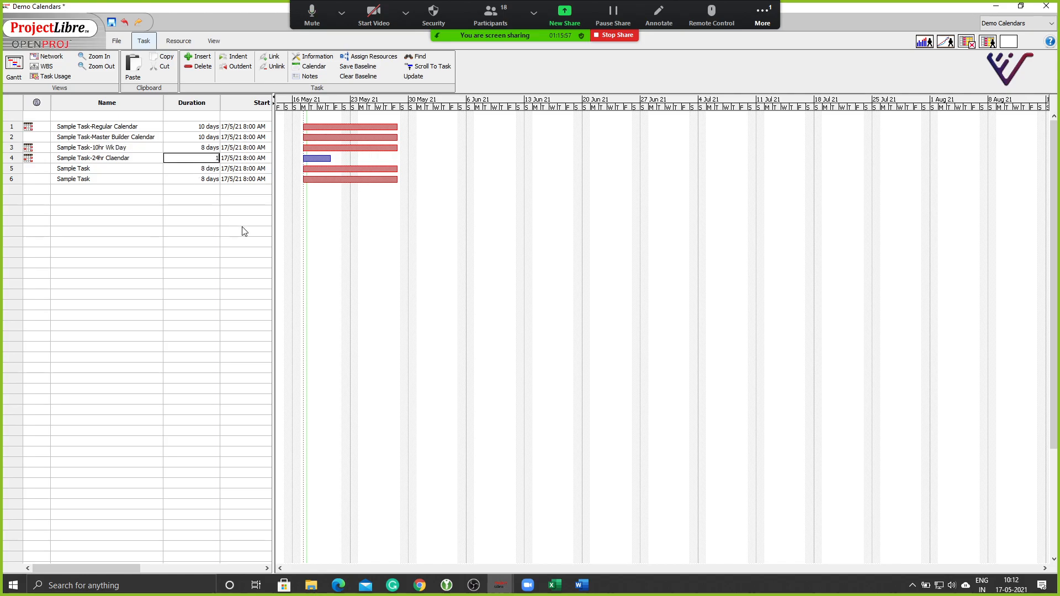
{"action": "type", "text": "0"}
{"action": "key", "text": "Return"}
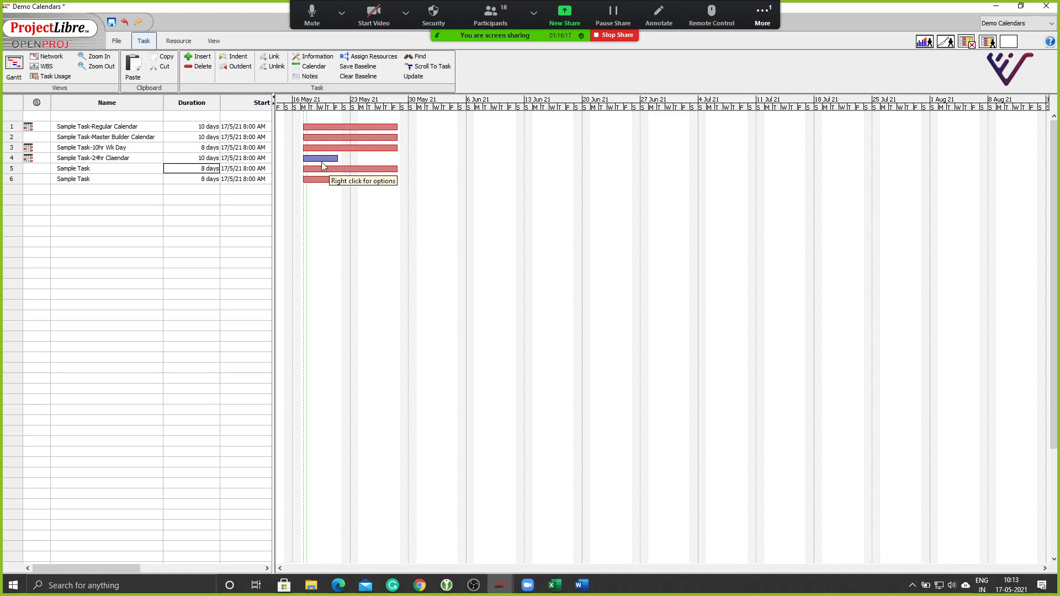
View the still-empty resource sheet, then return to the Gantt chart.
{"action": "left_click", "coordinate": [178, 41]}
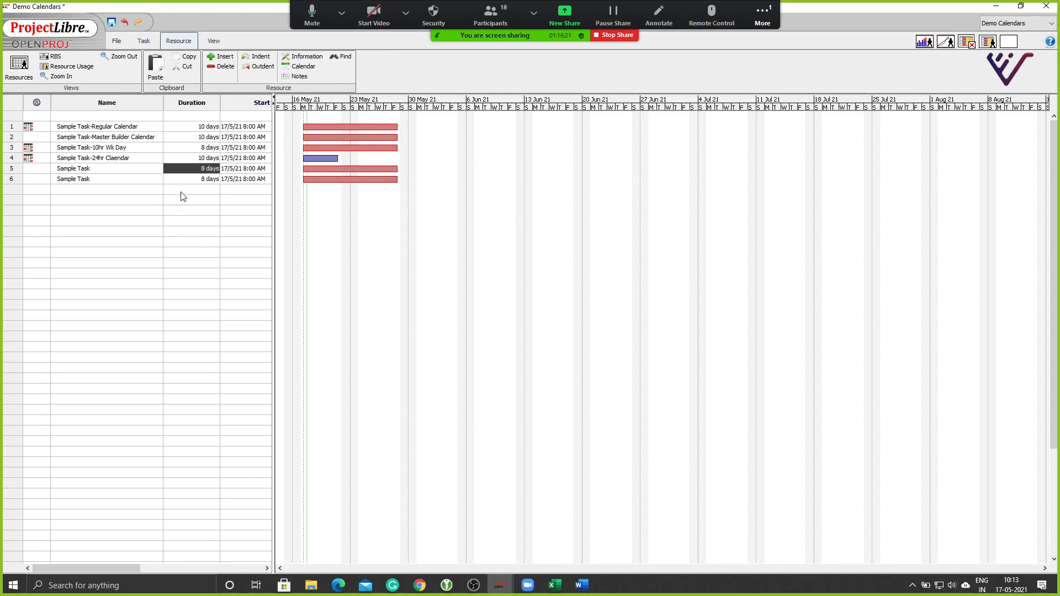
{"action": "left_click", "coordinate": [143, 41]}
{"action": "left_click", "coordinate": [180, 41]}
{"action": "left_click", "coordinate": [19, 64]}
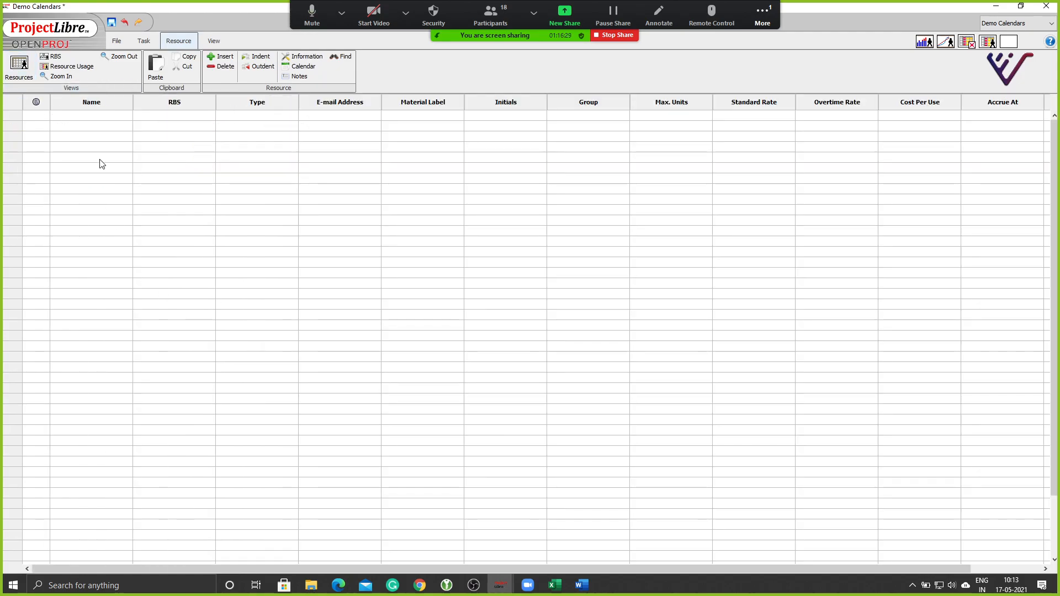
{"action": "left_click", "coordinate": [144, 40]}
{"action": "left_click", "coordinate": [117, 41]}
{"action": "left_click", "coordinate": [143, 41]}
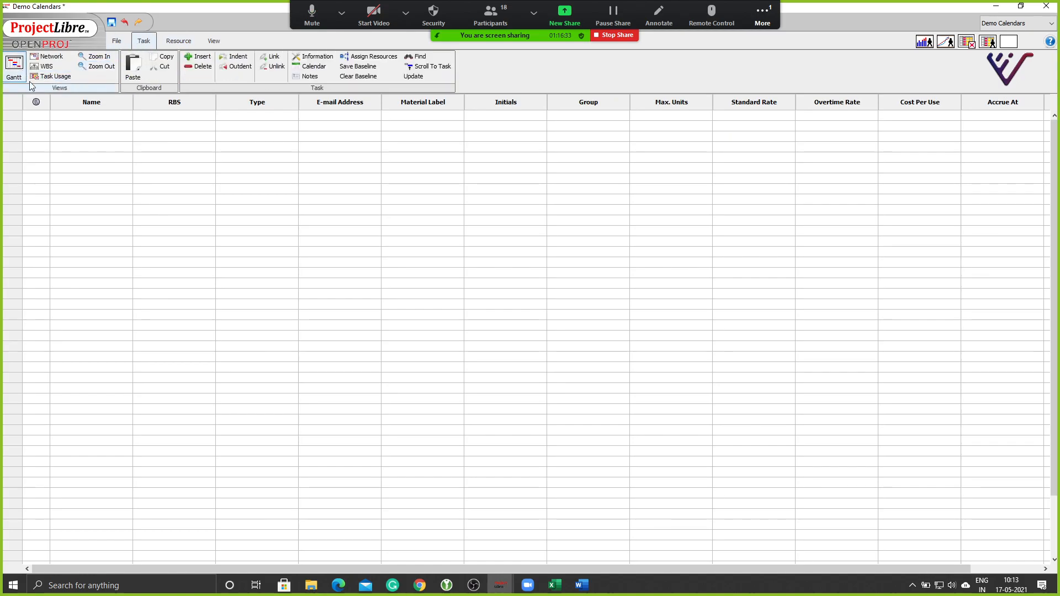
{"action": "left_click", "coordinate": [14, 69]}
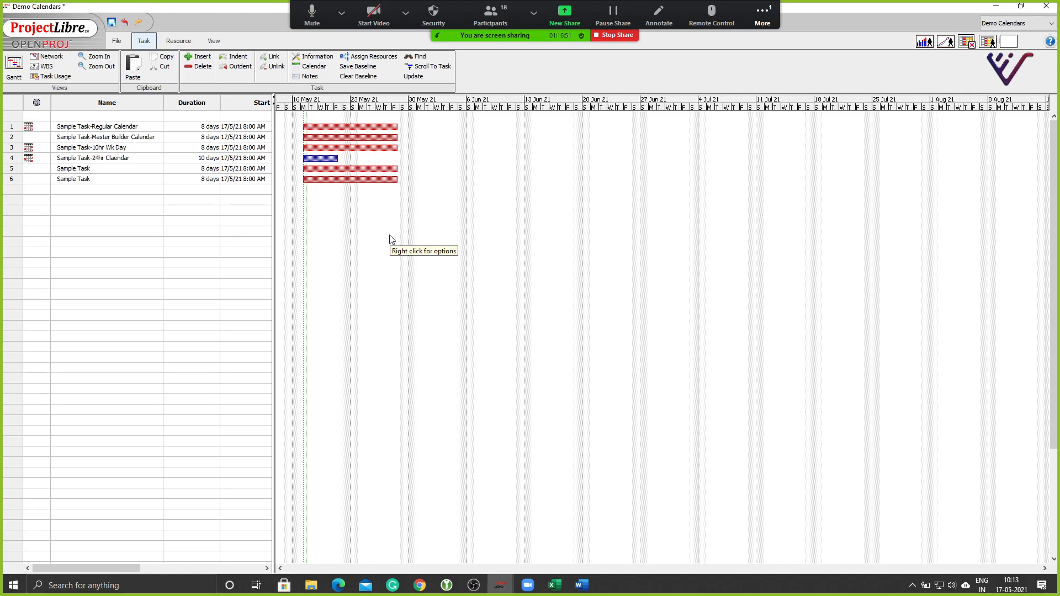
Set task 1's duration to 10 days, correcting a mistyped 100.
{"action": "left_click", "coordinate": [204, 129]}
{"action": "type", "text": "100"}
{"action": "key", "text": "Return"}
{"action": "key", "text": "Up"}
{"action": "type", "text": "1"}
{"action": "key", "text": "Return"}
{"action": "key", "text": "Up"}
{"action": "type", "text": "10"}
{"action": "key", "text": "Return"}
Enter 10-day durations for the remaining tasks 2, 3, 5 and 6.
{"action": "type", "text": "10"}
{"action": "key", "text": "Return"}
{"action": "type", "text": "10"}
{"action": "key", "text": "Return"}
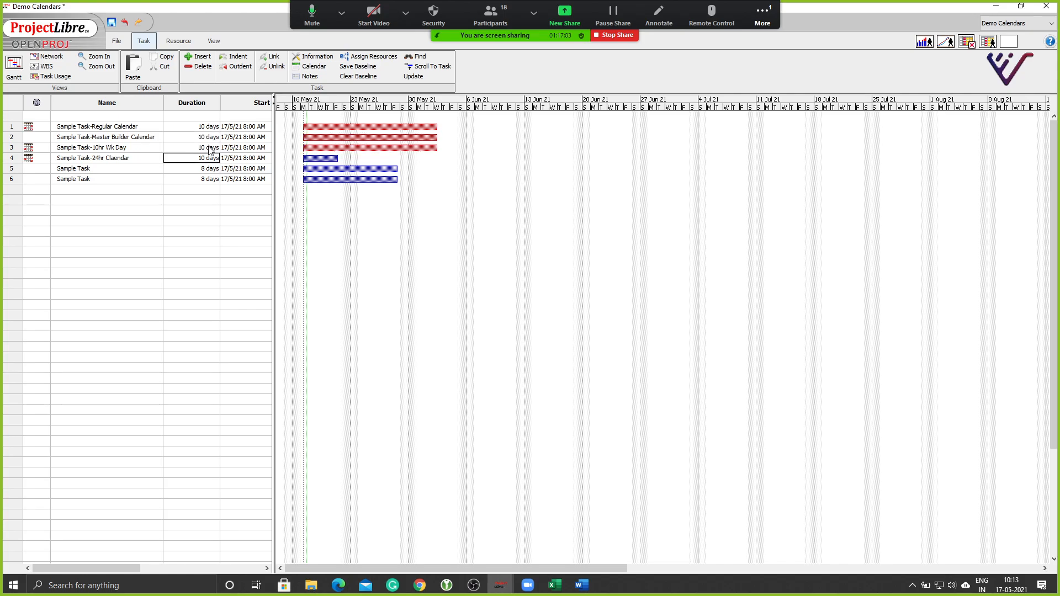
{"action": "key", "text": "Return"}
{"action": "type", "text": "10"}
{"action": "key", "text": "Return"}
{"action": "type", "text": "10"}
{"action": "key", "text": "Return"}
{"action": "key", "text": "Up"}
{"action": "key", "text": "Up"}
{"action": "key", "text": "Up"}
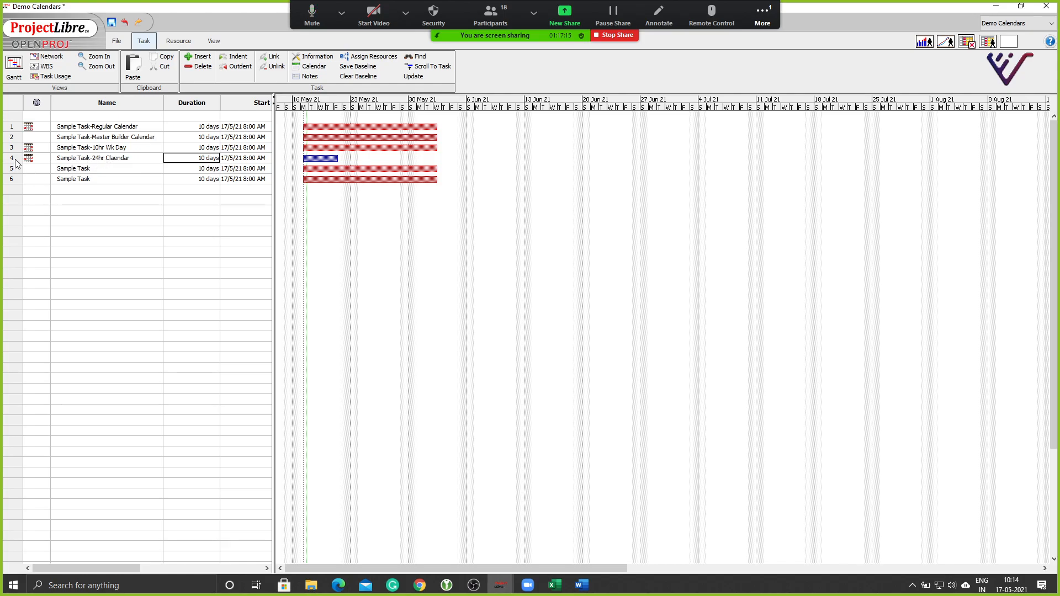
Assign the Night Shift task calendar to Sample Task-Master Builder Calendar.
{"action": "double_click", "coordinate": [11, 137]}
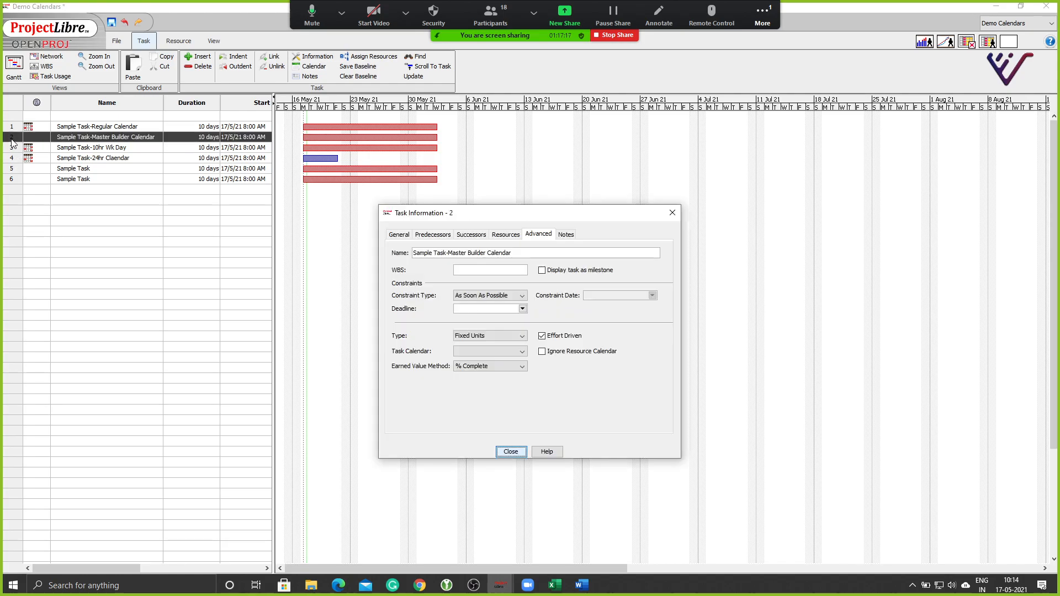
{"action": "left_click", "coordinate": [488, 351]}
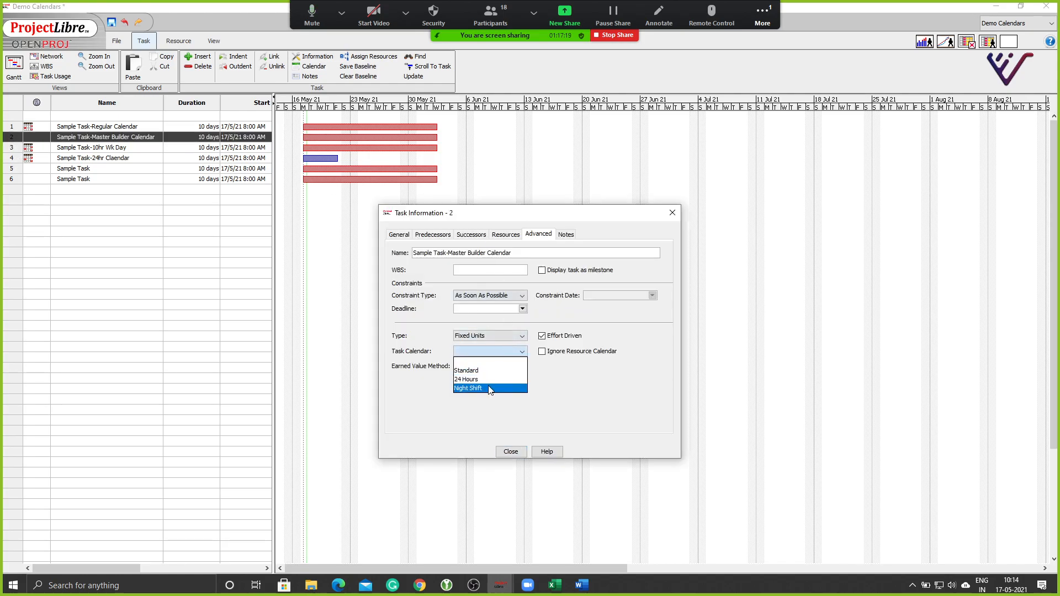
{"action": "left_click", "coordinate": [489, 387]}
{"action": "left_click", "coordinate": [510, 451]}
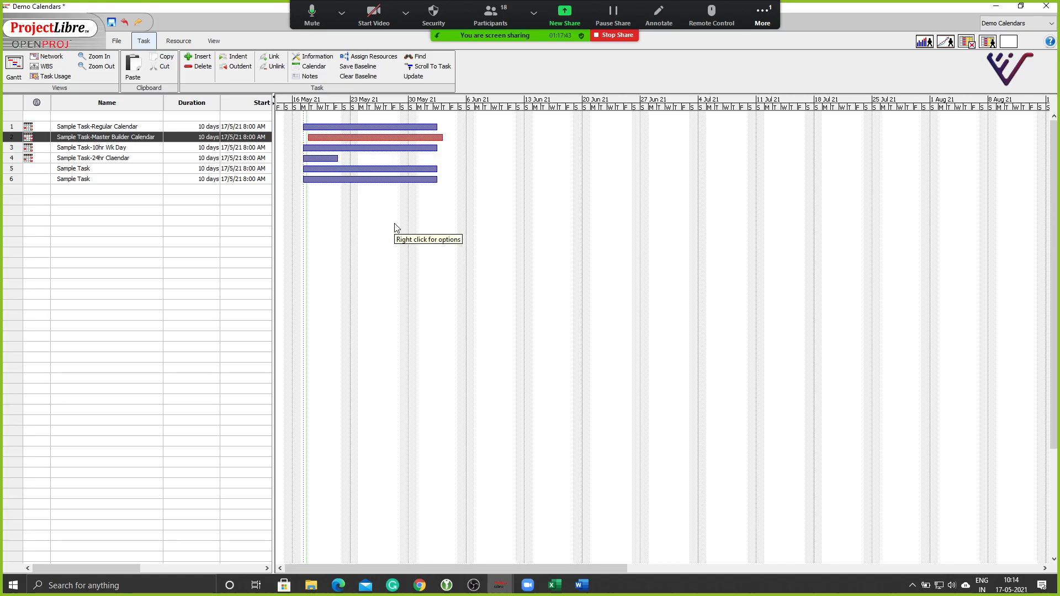
Check the empty Assign Resources window, then switch to the resource sheet.
{"action": "left_click", "coordinate": [373, 58]}
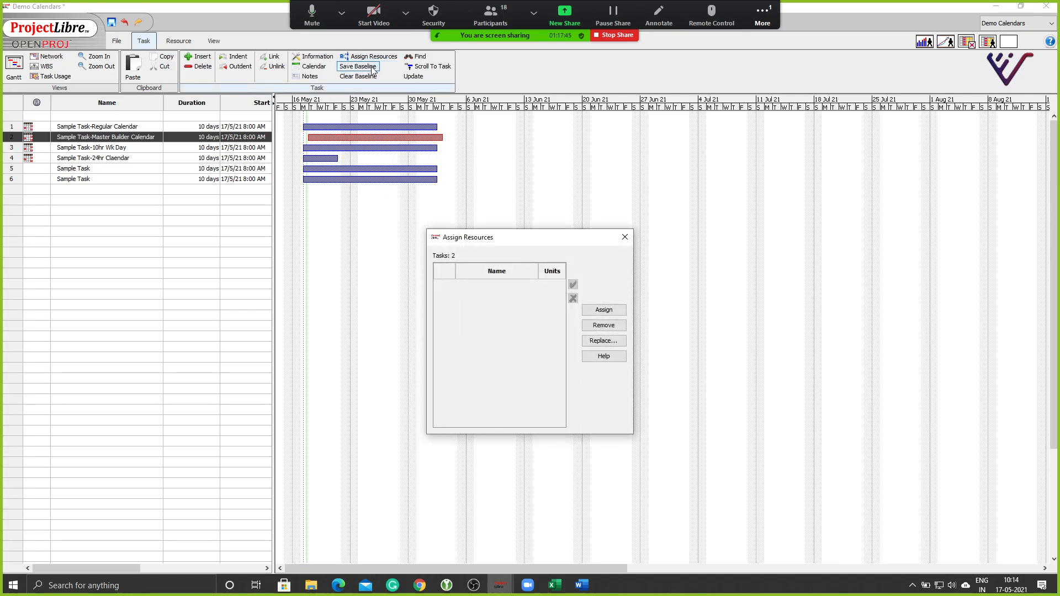
{"action": "left_click", "coordinate": [621, 237]}
{"action": "left_click", "coordinate": [178, 41]}
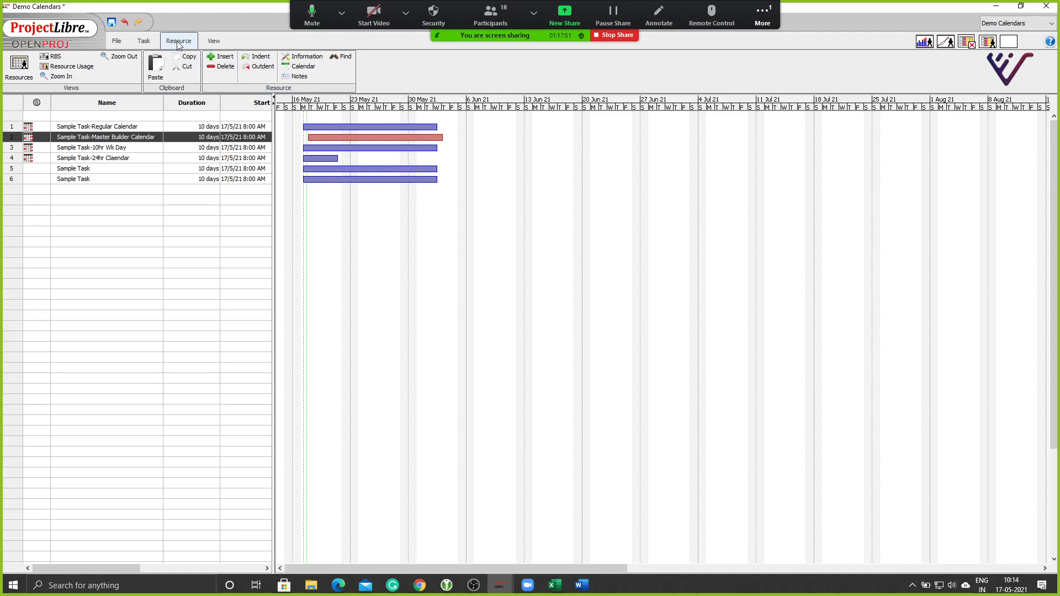
{"action": "left_click", "coordinate": [19, 67]}
{"action": "left_click", "coordinate": [100, 157]}
Enter four people's names as resources in the Name column.
{"action": "left_click", "coordinate": [89, 116]}
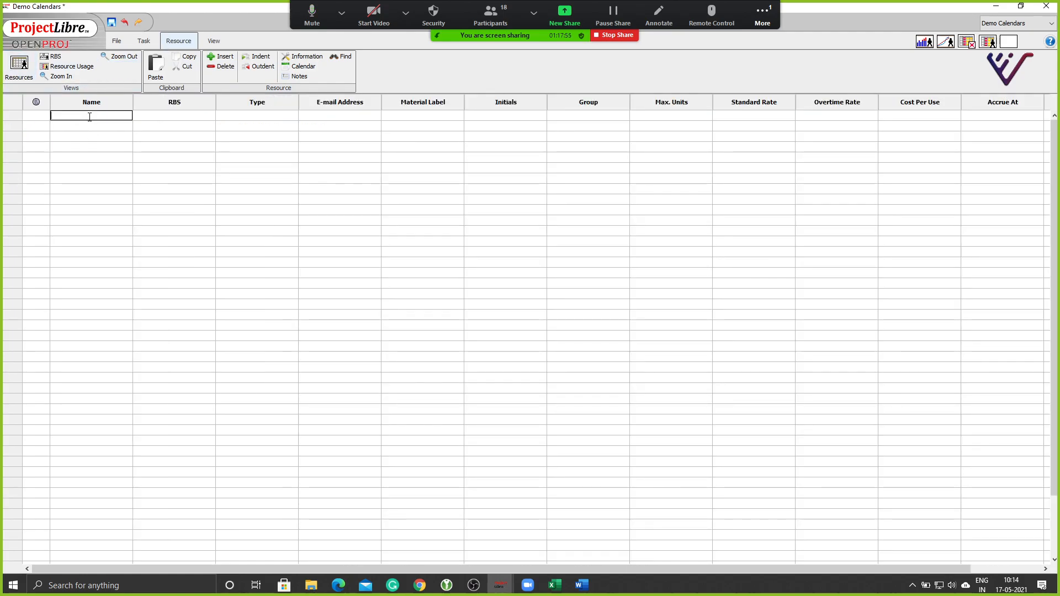
{"action": "key", "text": "Return"}
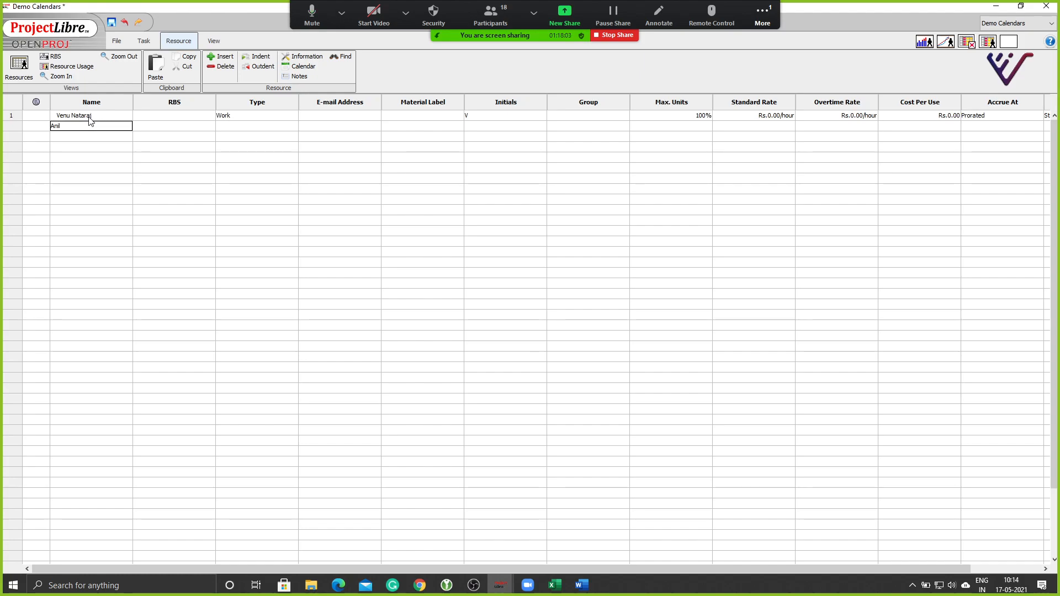
{"action": "key", "text": "Return"}
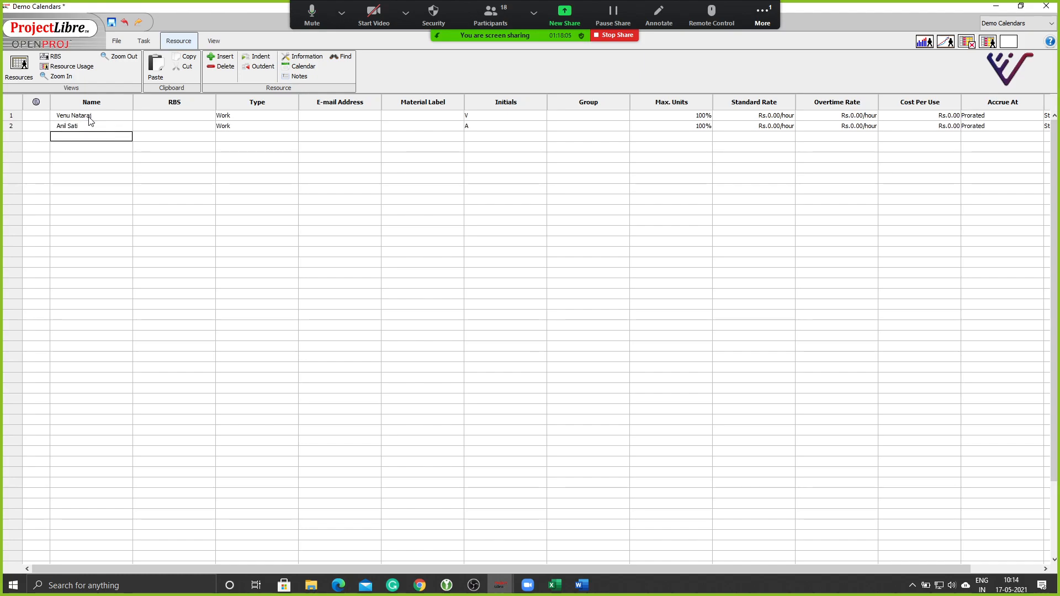
{"action": "type", "text": "Tapasya"}
{"action": "key", "text": "Return"}
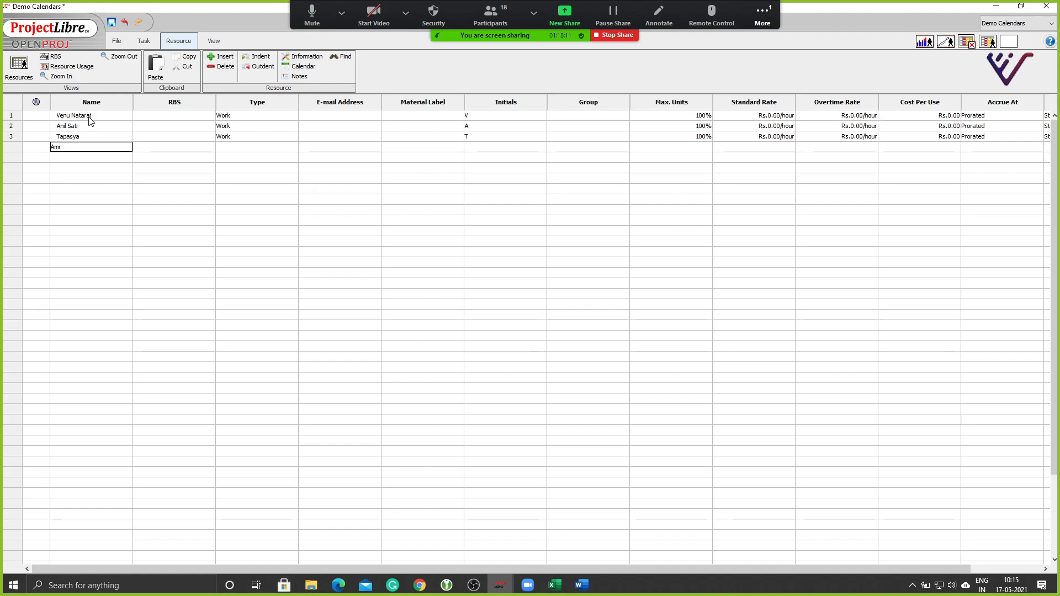
{"action": "type", "text": "Amrutha"}
{"action": "key", "text": "Return"}
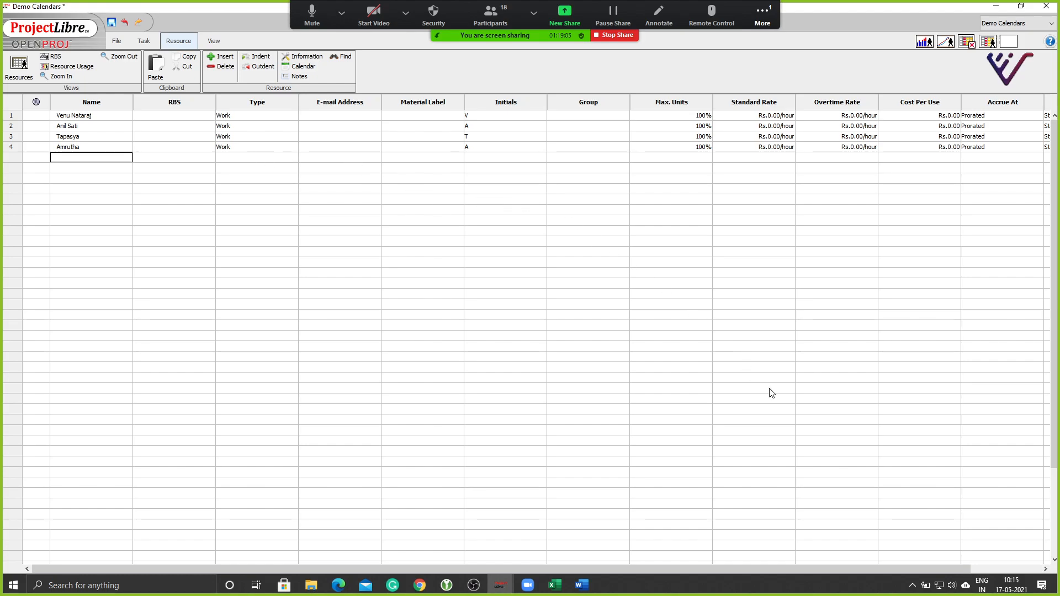
{"action": "left_click", "coordinate": [951, 585]}
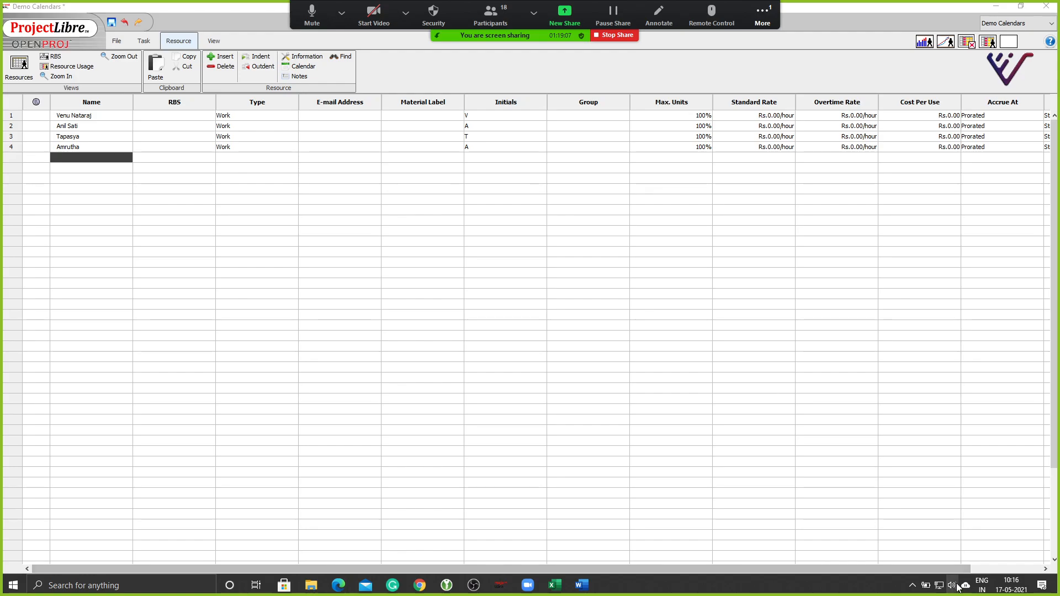
{"action": "left_click_drag", "start_coordinate": [974, 561], "coordinate": [1001, 561]}
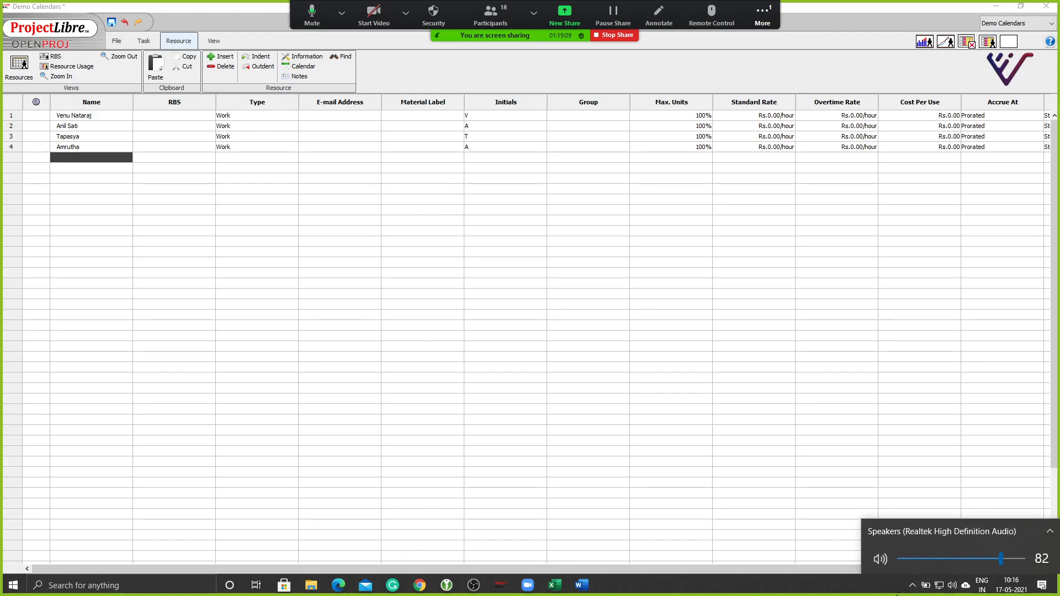
{"action": "left_click", "coordinate": [880, 584]}
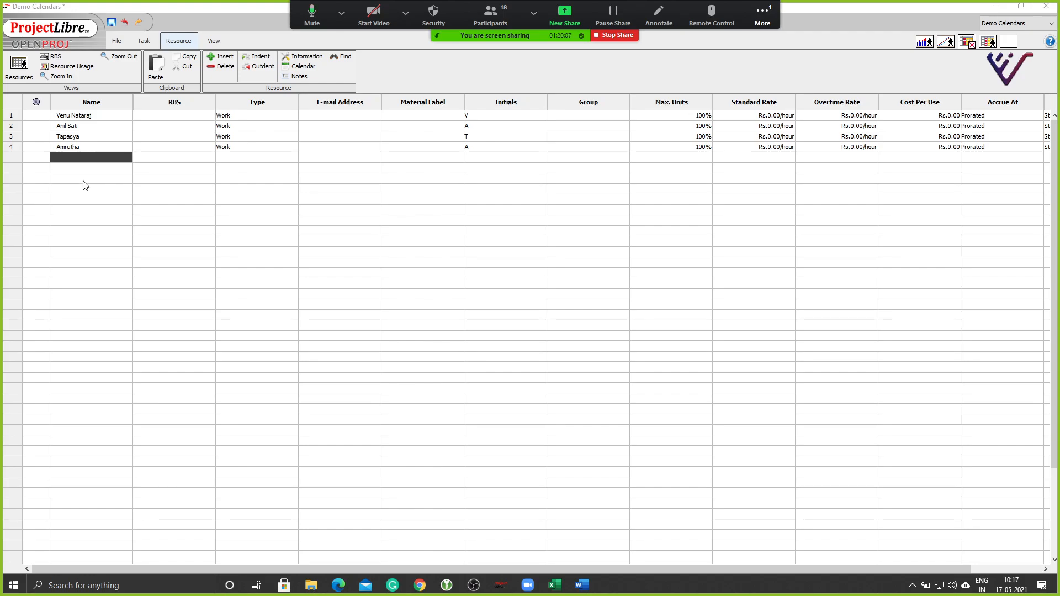
Enter 100 Labour as the fifth resource name, then select rows 4 and 5.
{"action": "double_click", "coordinate": [89, 158]}
{"action": "type", "text": "100 "}
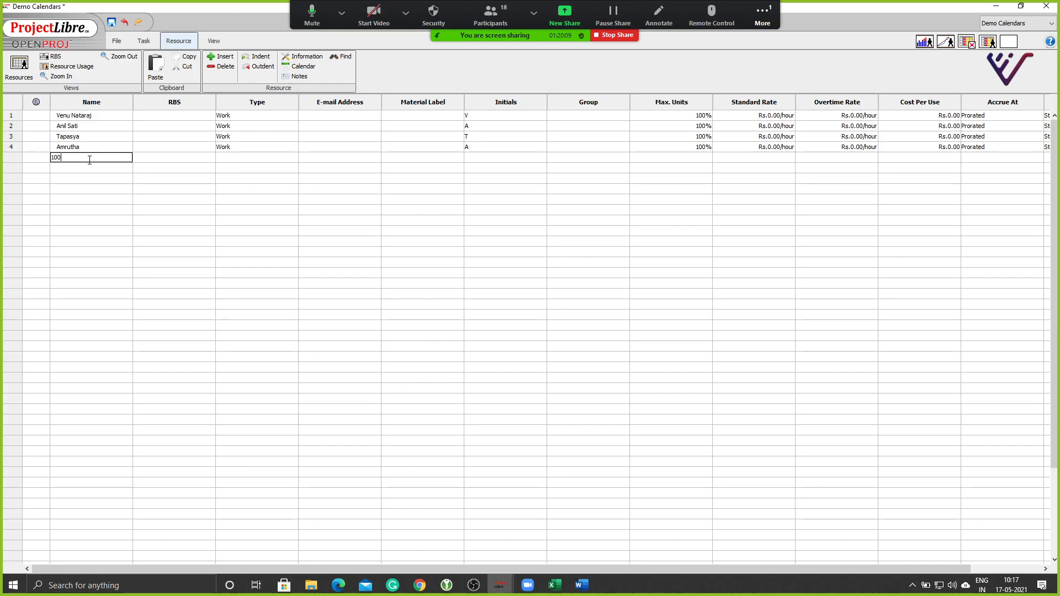
{"action": "type", "text": "Labour"}
{"action": "key", "text": "Return"}
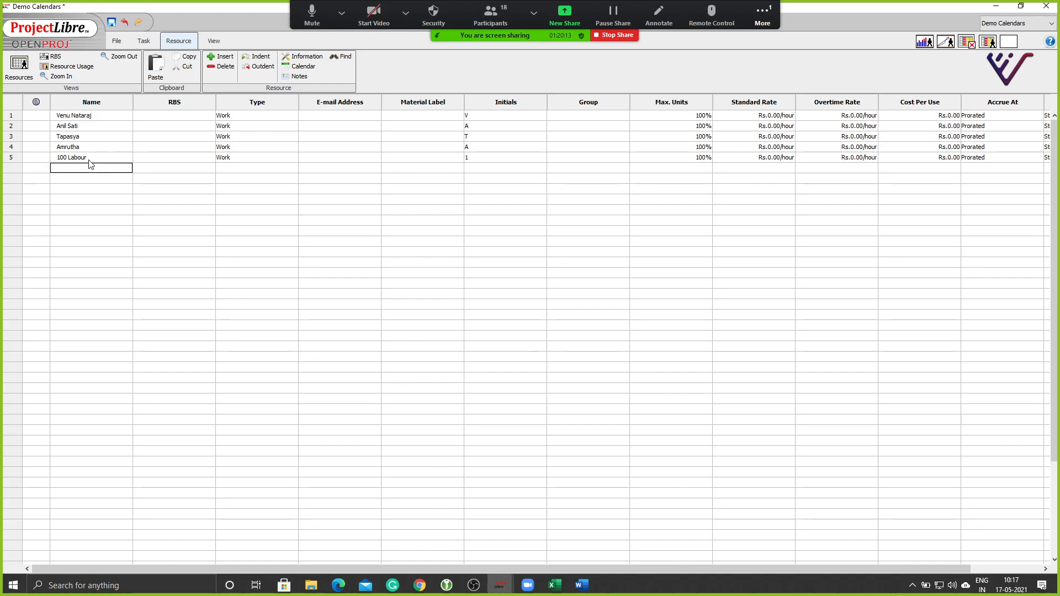
{"action": "double_click", "coordinate": [89, 158]}
{"action": "left_click", "coordinate": [88, 189]}
{"action": "left_click", "coordinate": [10, 148]}
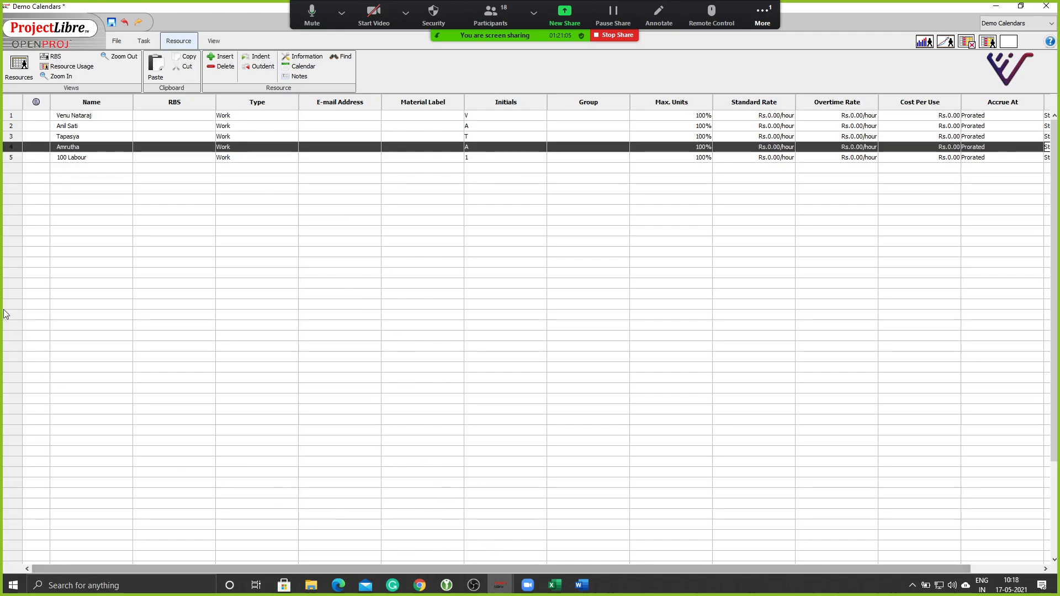
{"action": "left_click", "coordinate": [10, 158]}
Check 100 Labour's Base Calendar choices, leaving it on Standard, then show the Task commands.
{"action": "left_click_drag", "start_coordinate": [706, 569], "coordinate": [820, 563]}
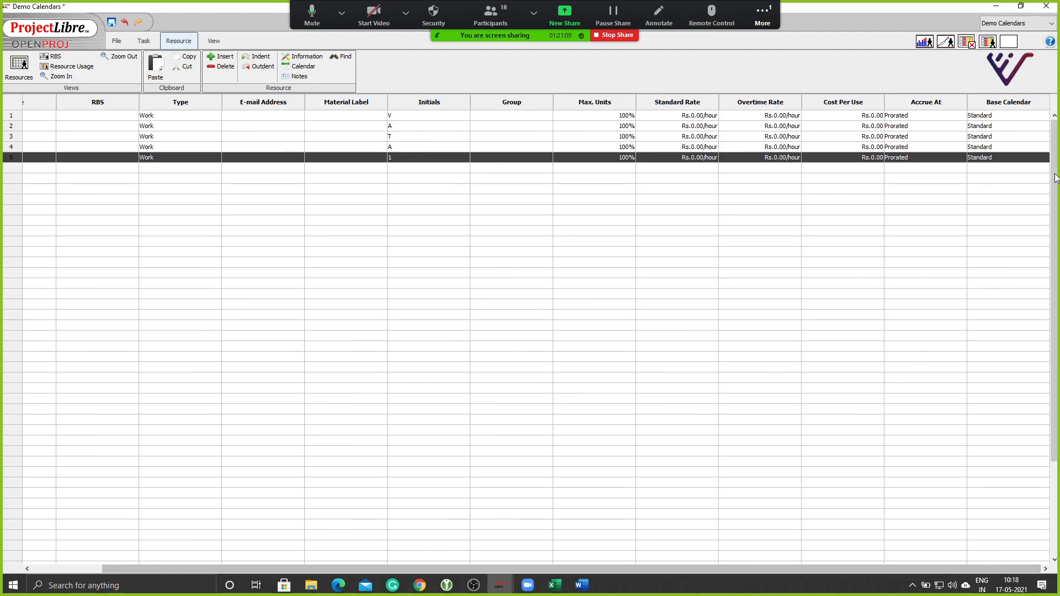
{"action": "left_click", "coordinate": [999, 157]}
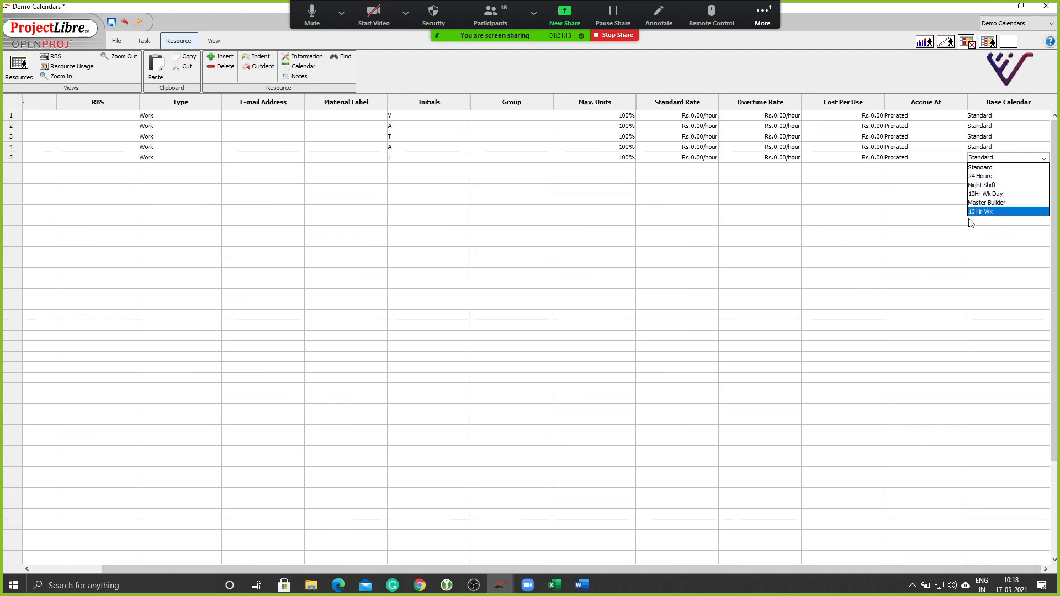
{"action": "left_click", "coordinate": [942, 228]}
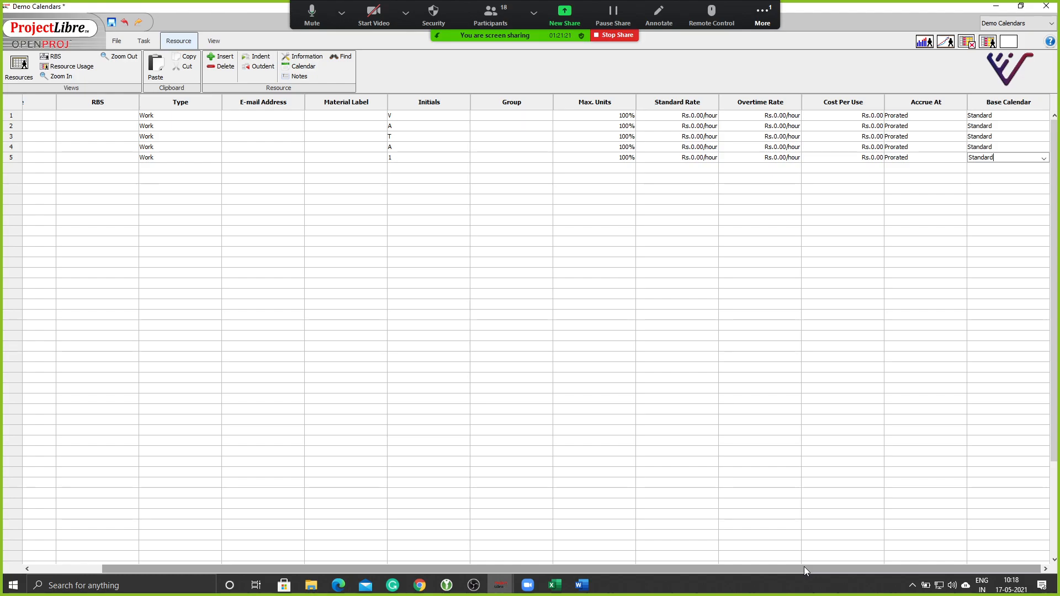
{"action": "left_click_drag", "start_coordinate": [803, 566], "coordinate": [653, 570]}
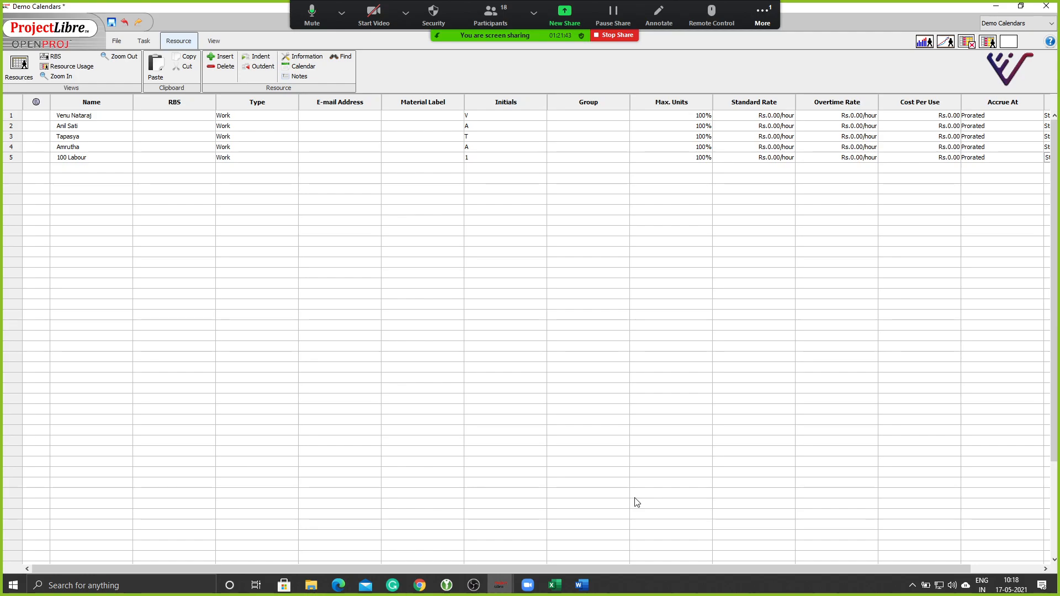
{"action": "left_click_drag", "start_coordinate": [691, 567], "coordinate": [809, 568]}
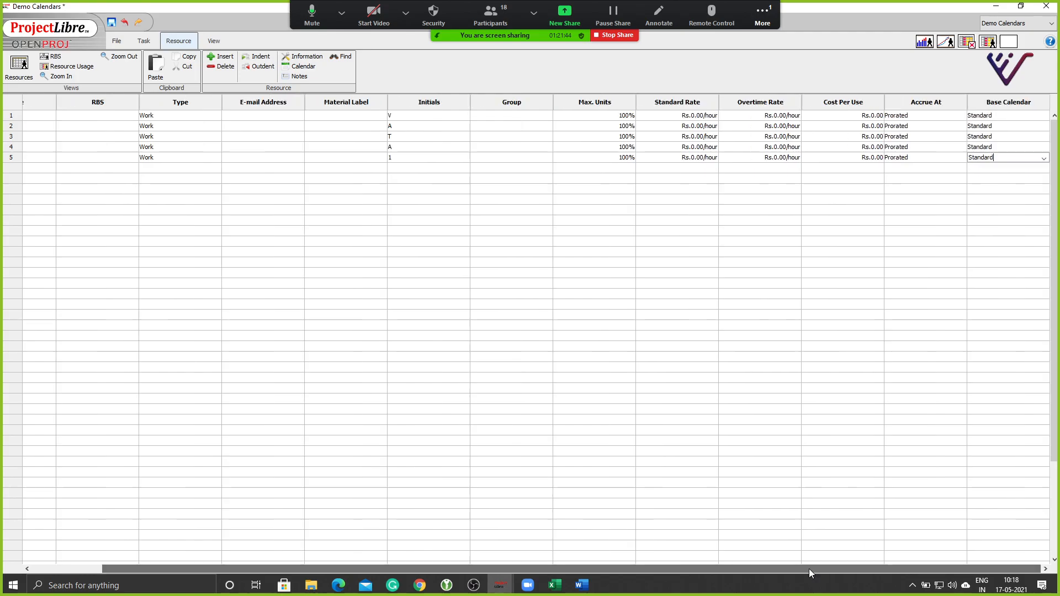
{"action": "left_click", "coordinate": [1044, 158]}
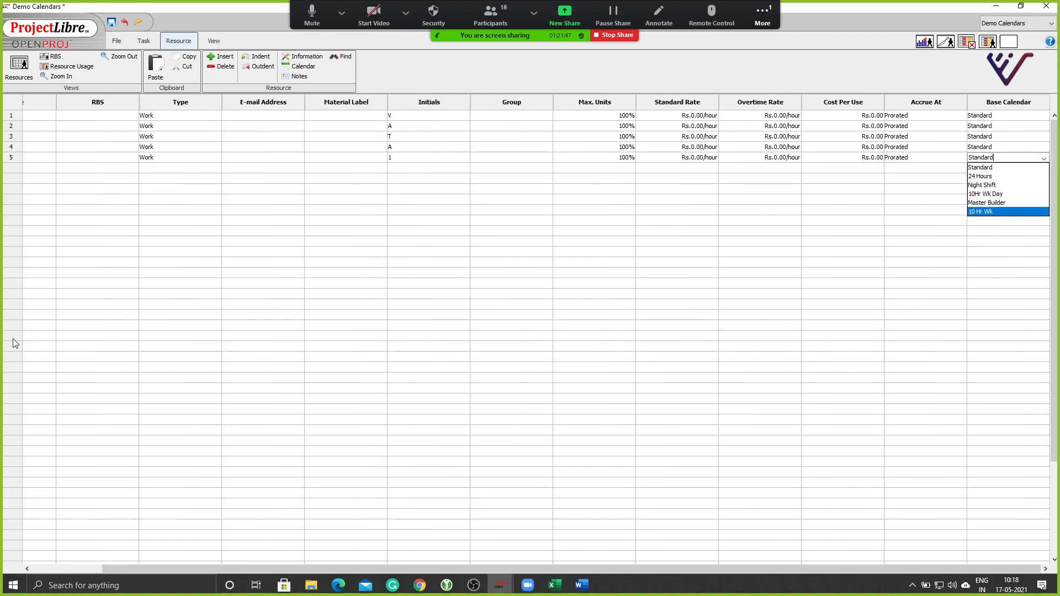
{"action": "left_click", "coordinate": [141, 44]}
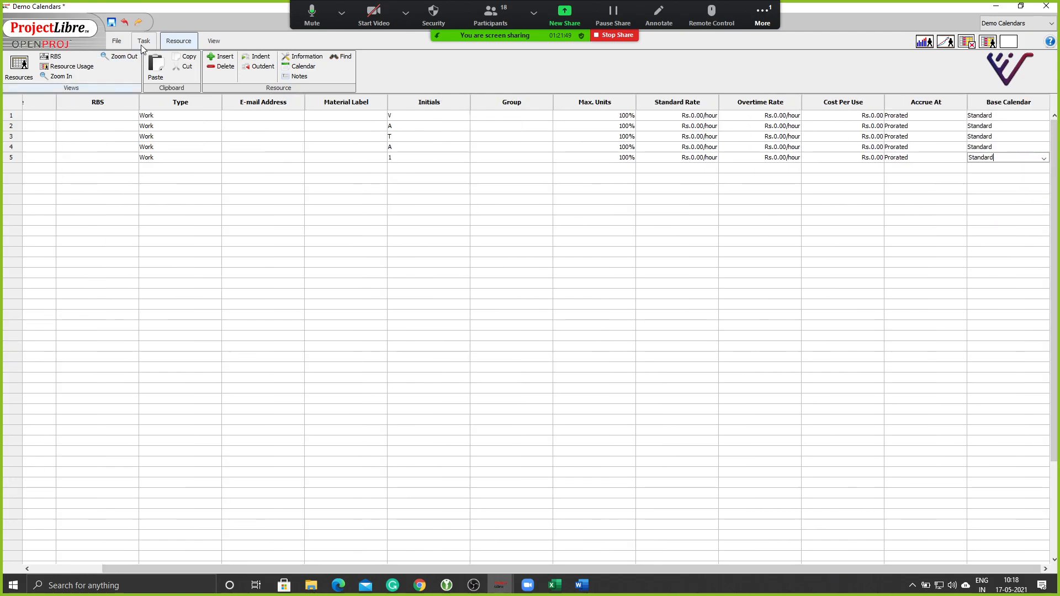
{"action": "left_click", "coordinate": [142, 43]}
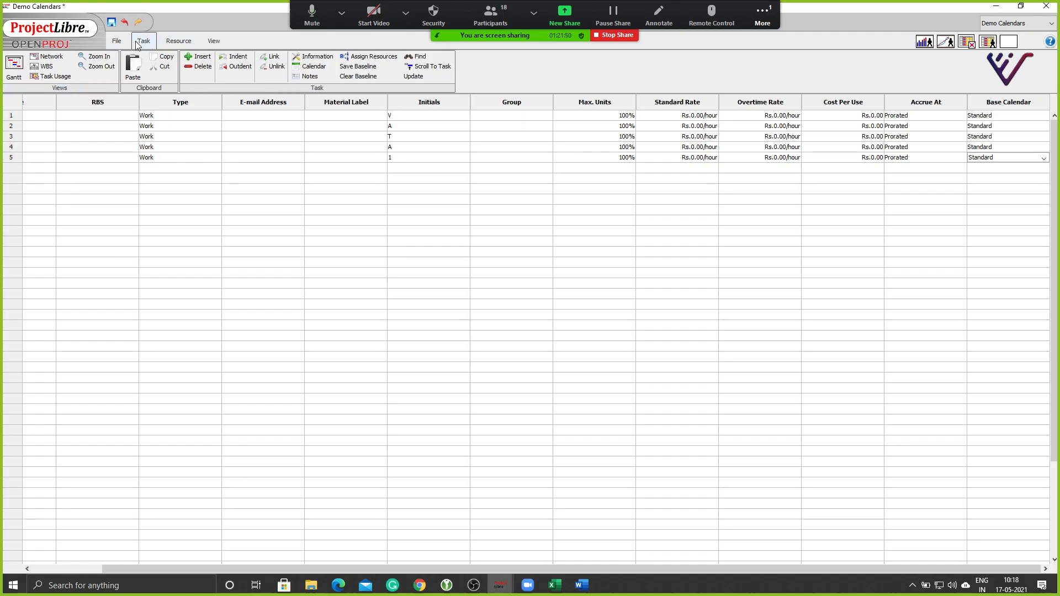
Switch to the Gantt chart view of the six sample tasks.
{"action": "left_click", "coordinate": [15, 69]}
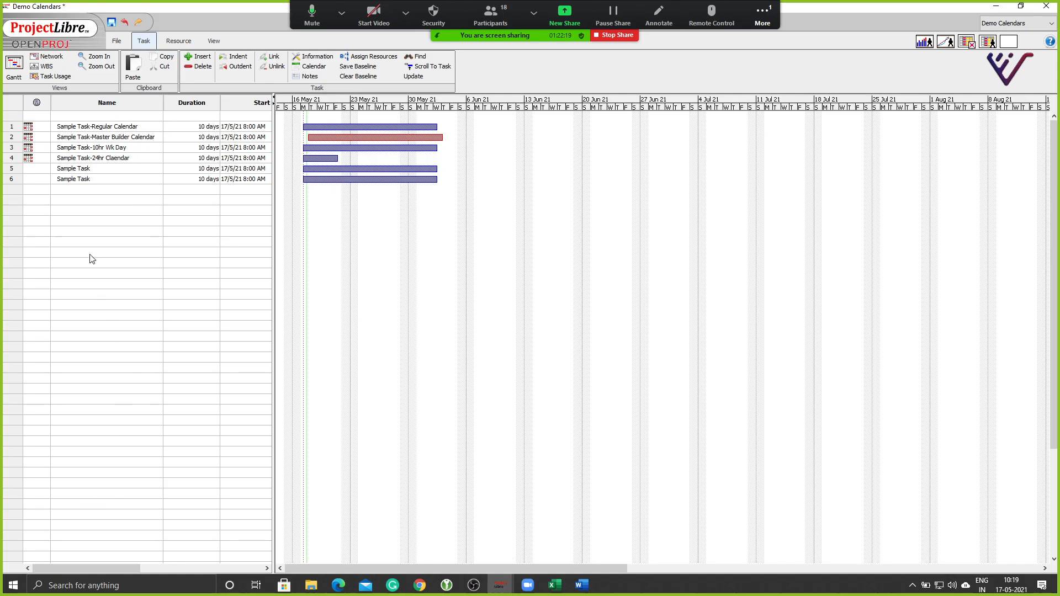
Switch to the Resources sheet view and inspect the second resource's Max. Units cell.
{"action": "left_click", "coordinate": [178, 41]}
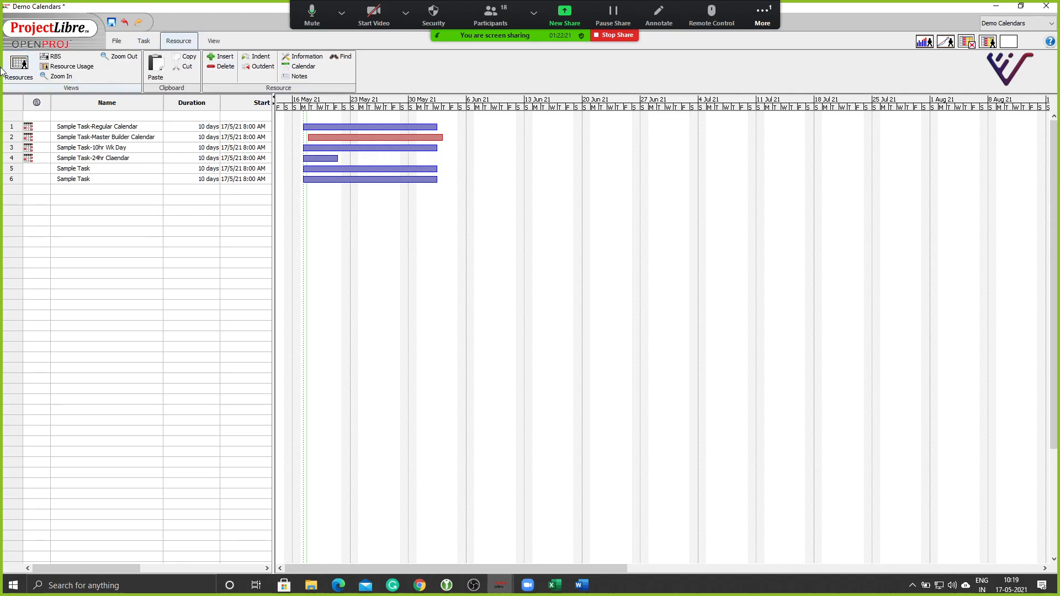
{"action": "left_click", "coordinate": [15, 74]}
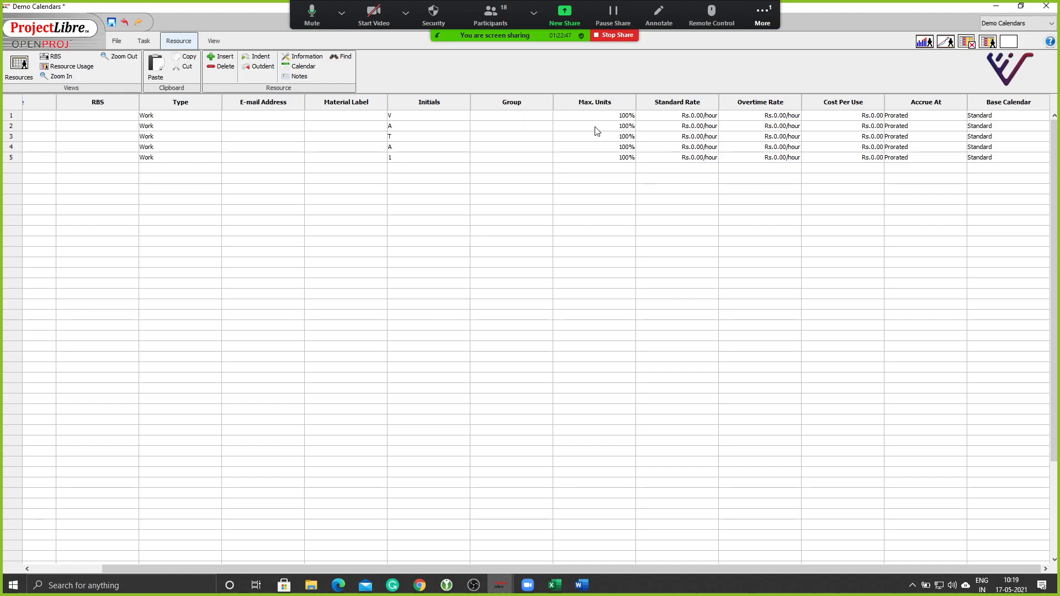
{"action": "left_click_drag", "start_coordinate": [474, 569], "coordinate": [404, 569]}
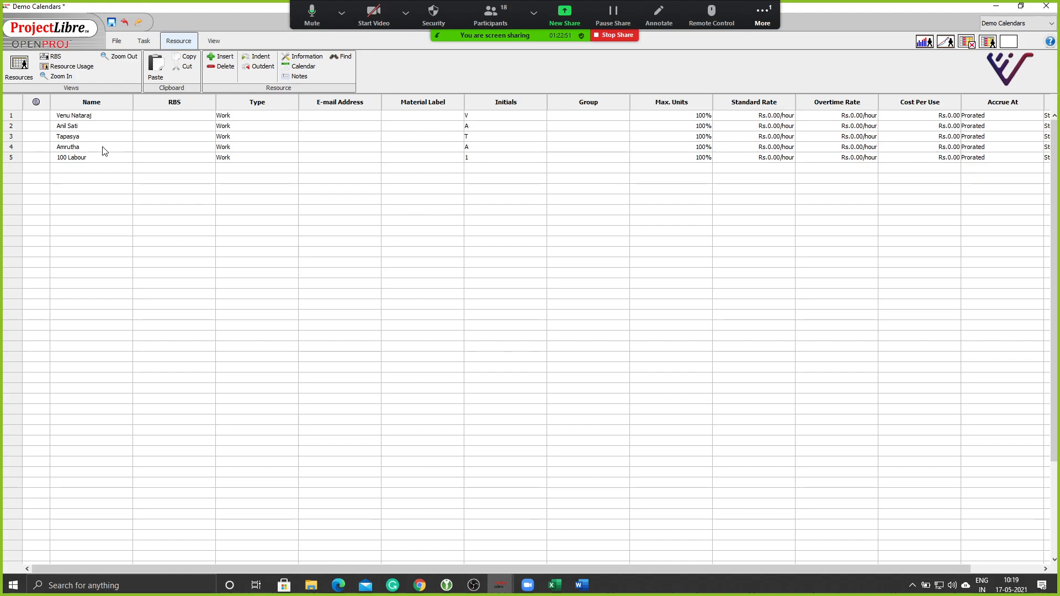
{"action": "double_click", "coordinate": [690, 127]}
{"action": "left_click_drag", "start_coordinate": [757, 572], "coordinate": [827, 573]}
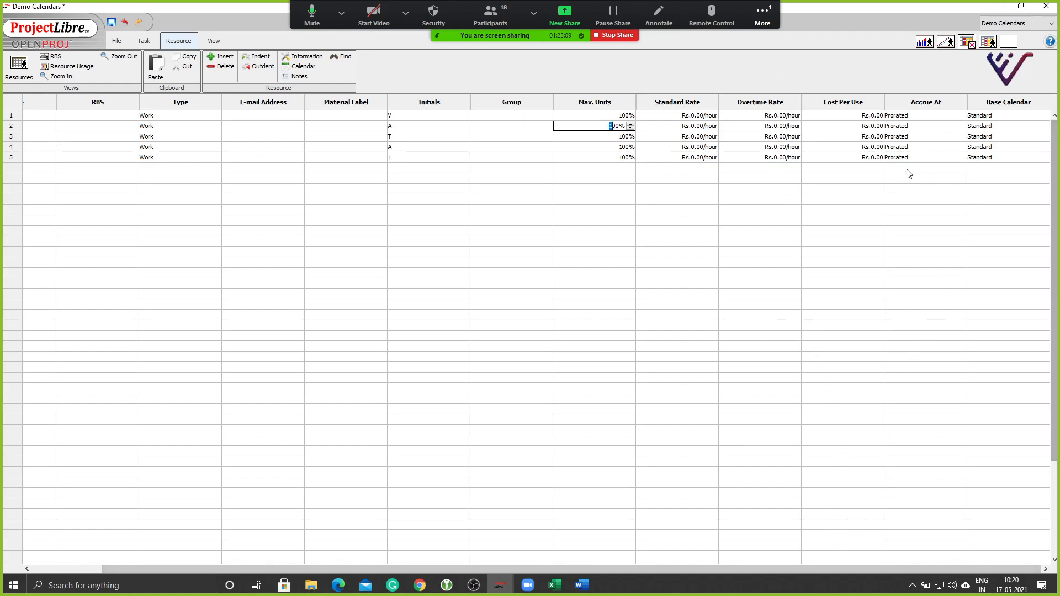
Set the first two resources' Standard Rate to Rs.100/hour.
{"action": "left_click", "coordinate": [616, 211]}
{"action": "left_click", "coordinate": [620, 118]}
{"action": "left_click", "coordinate": [687, 117]}
{"action": "type", "text": "100"}
{"action": "key", "text": "Return"}
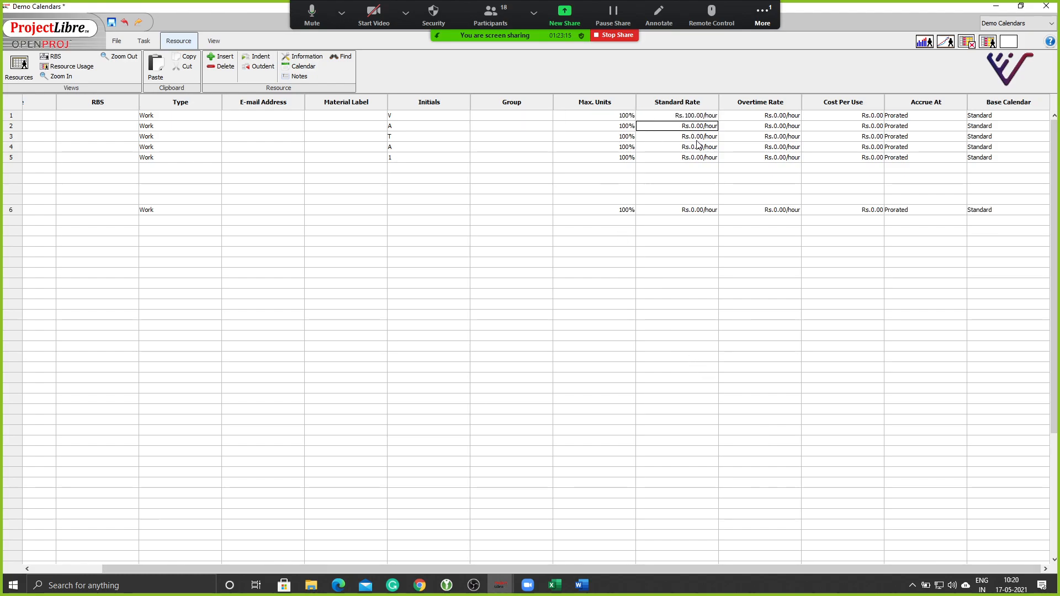
{"action": "left_click", "coordinate": [700, 127]}
{"action": "type", "text": "100"}
{"action": "left_click", "coordinate": [690, 159]}
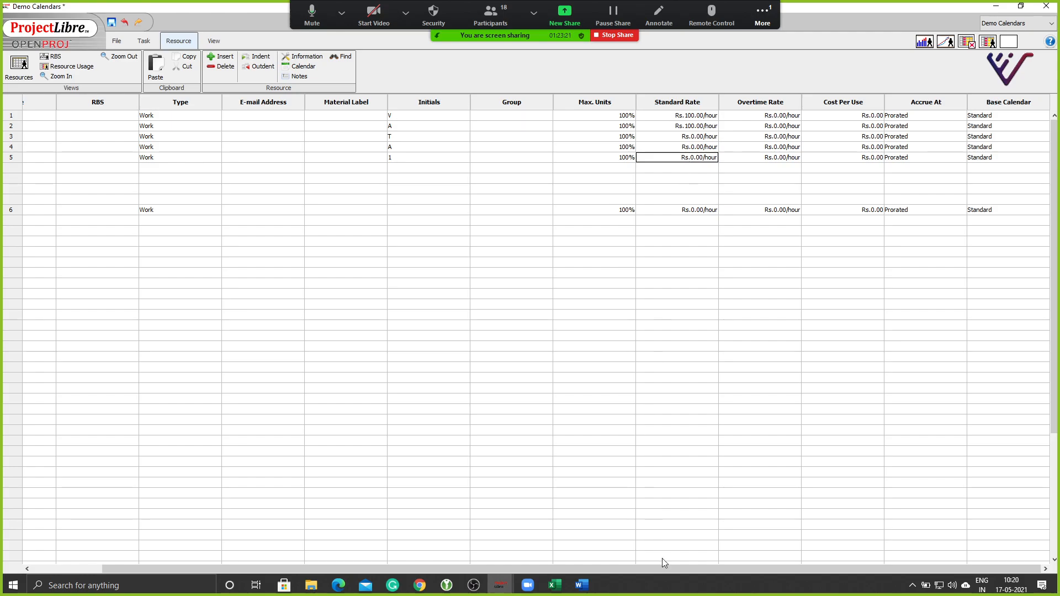
Set 100 Labour's Standard Rate to Rs.25/hour.
{"action": "left_click_drag", "start_coordinate": [643, 571], "coordinate": [560, 579]}
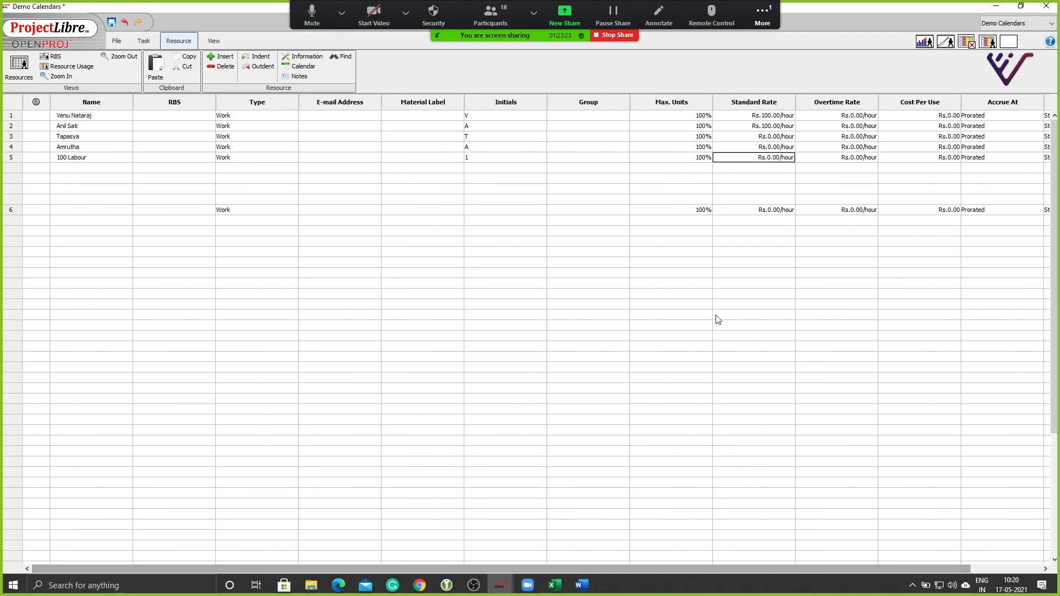
{"action": "double_click", "coordinate": [750, 158]}
{"action": "type", "text": "25"}
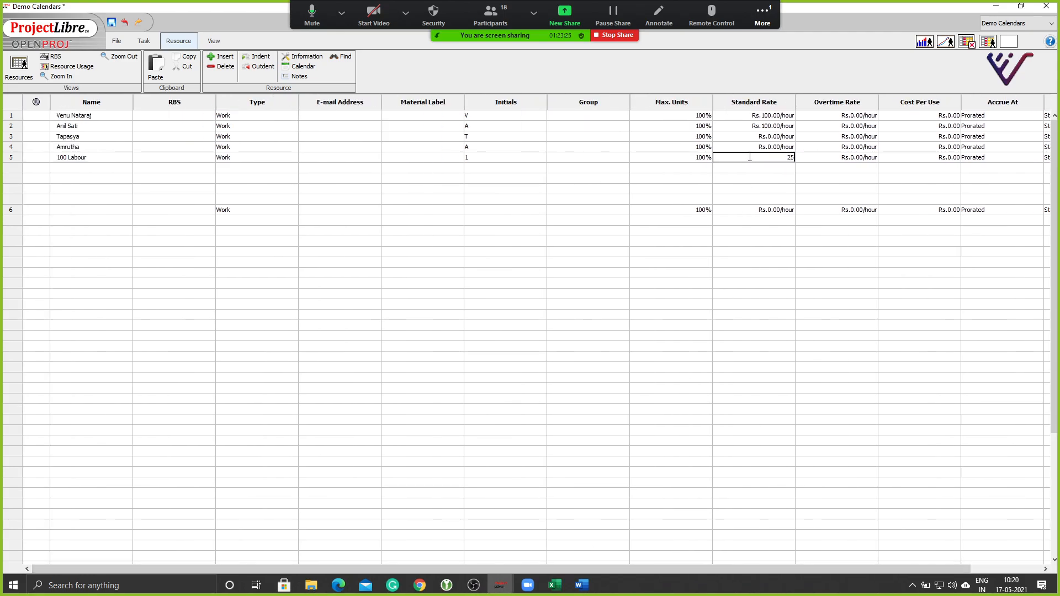
{"action": "key", "text": "Return"}
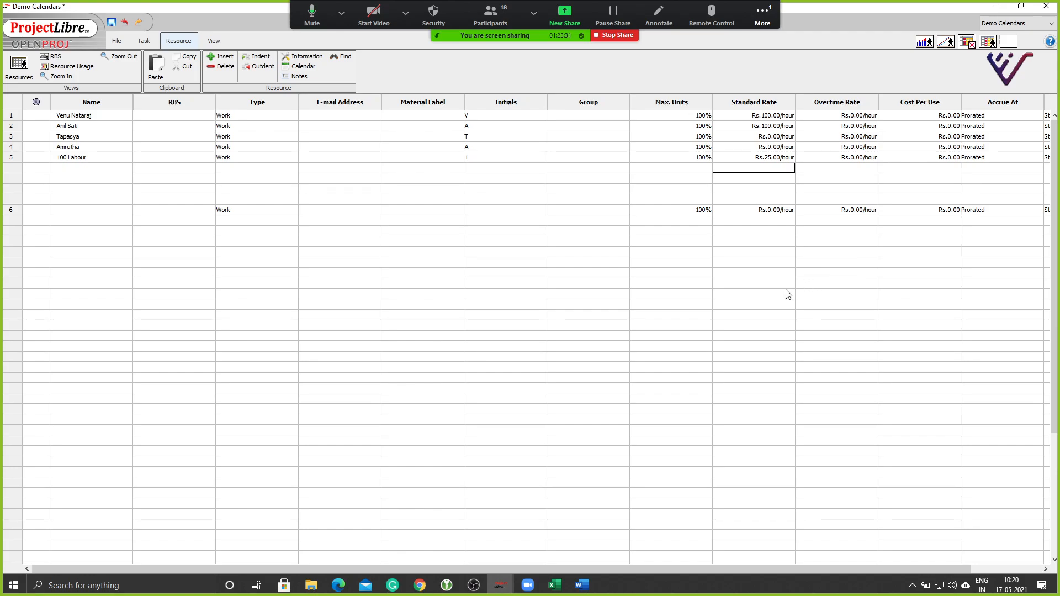
{"action": "left_click", "coordinate": [137, 42]}
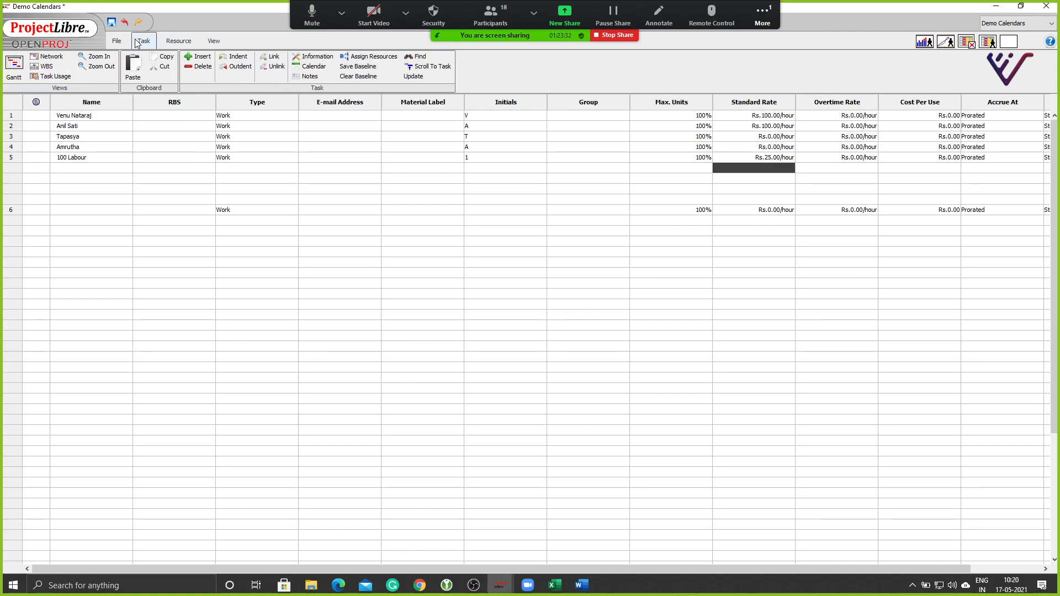
In the Gantt view, check that task 4's Task Information shows the 24 Hours task calendar.
{"action": "left_click", "coordinate": [14, 67]}
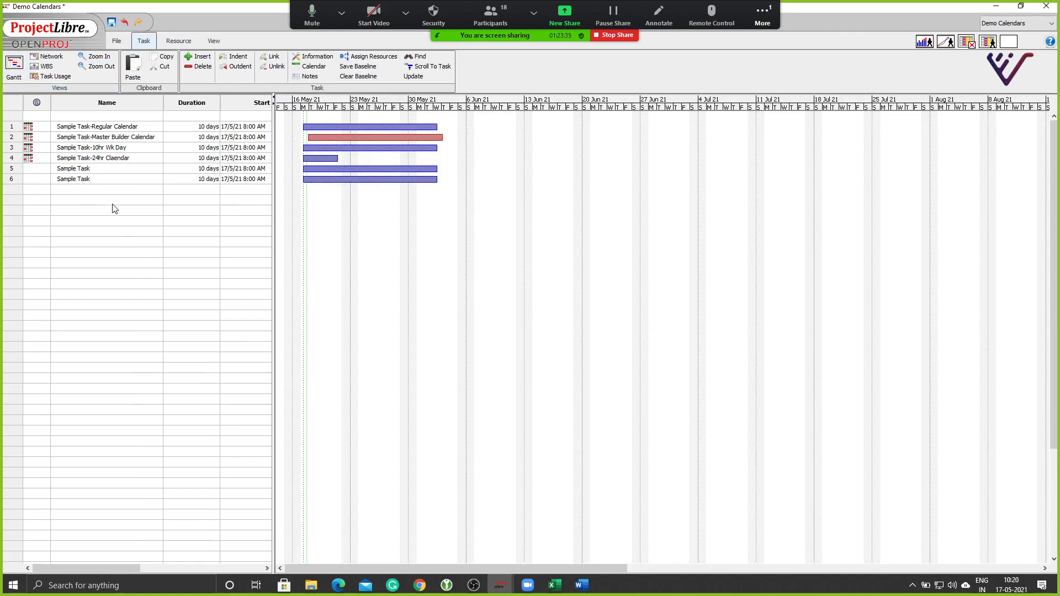
{"action": "double_click", "coordinate": [121, 159]}
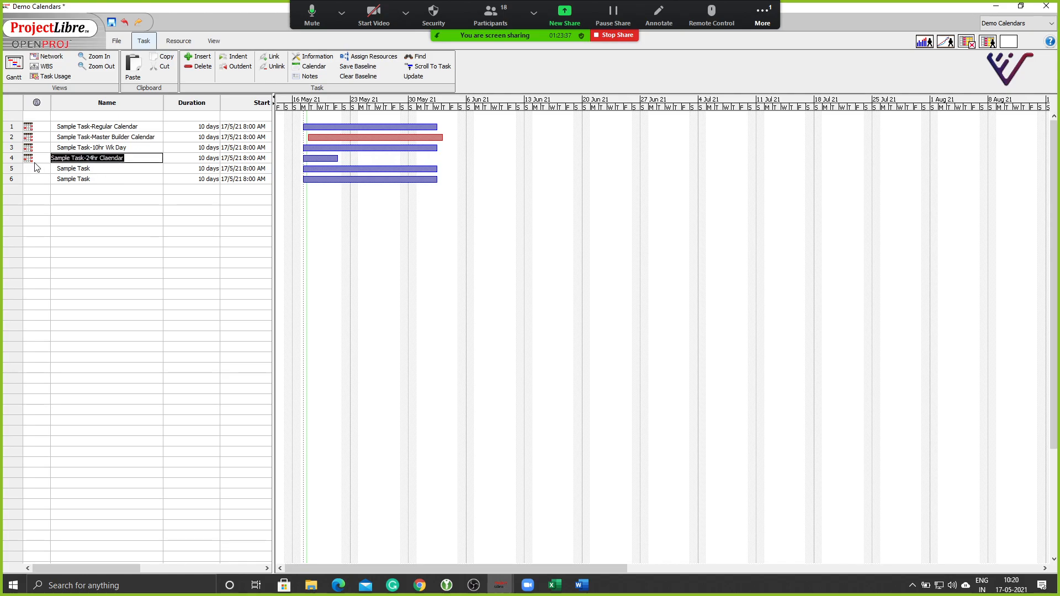
{"action": "left_click", "coordinate": [142, 190]}
{"action": "double_click", "coordinate": [11, 160]}
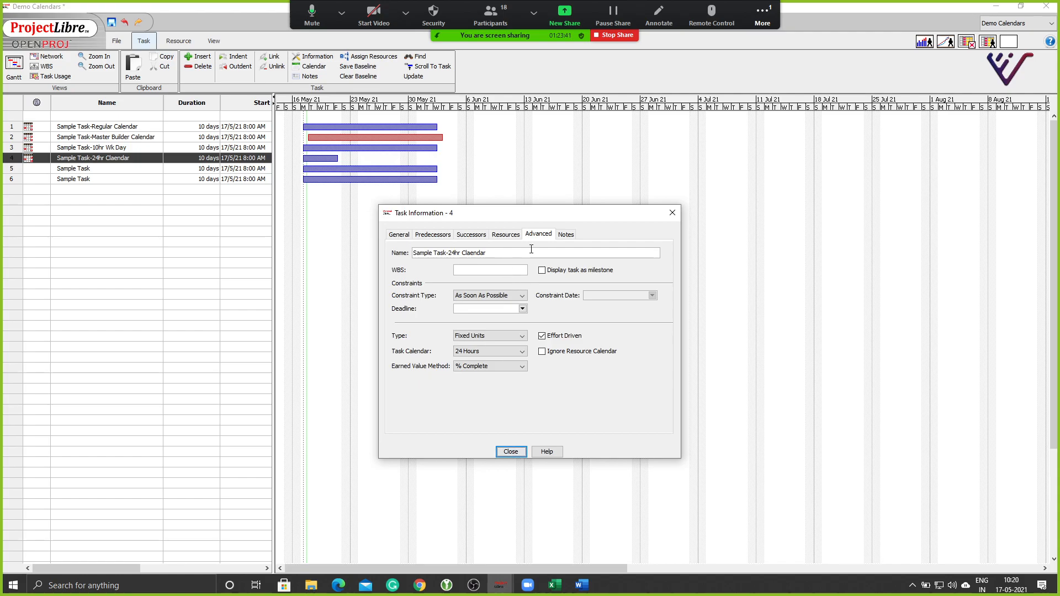
{"action": "left_click", "coordinate": [511, 451]}
In the Resources sheet, review the first resource's Type choices, keeping it as Work.
{"action": "left_click", "coordinate": [178, 40]}
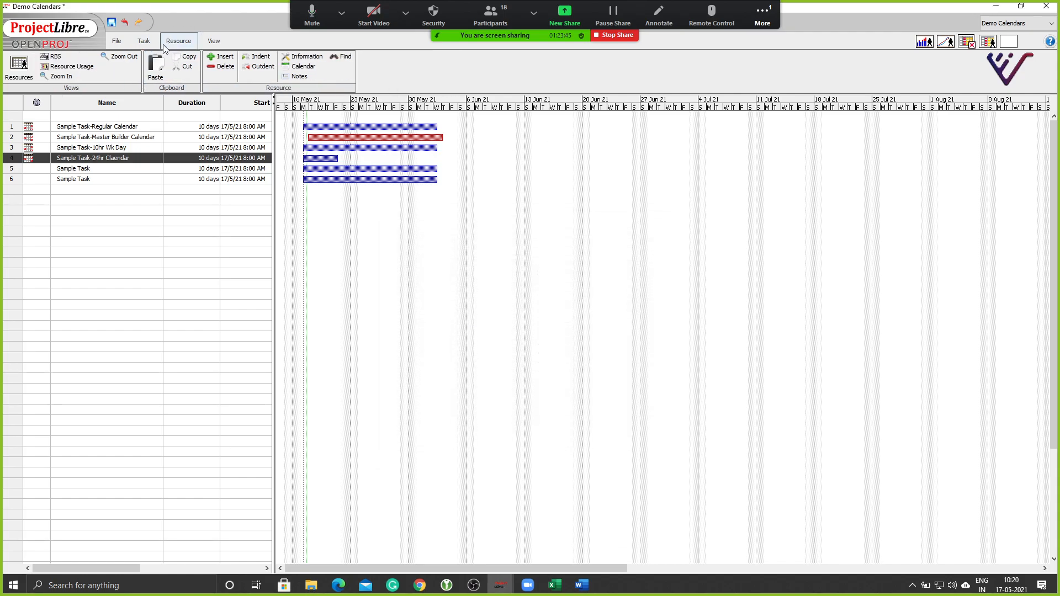
{"action": "left_click", "coordinate": [18, 67]}
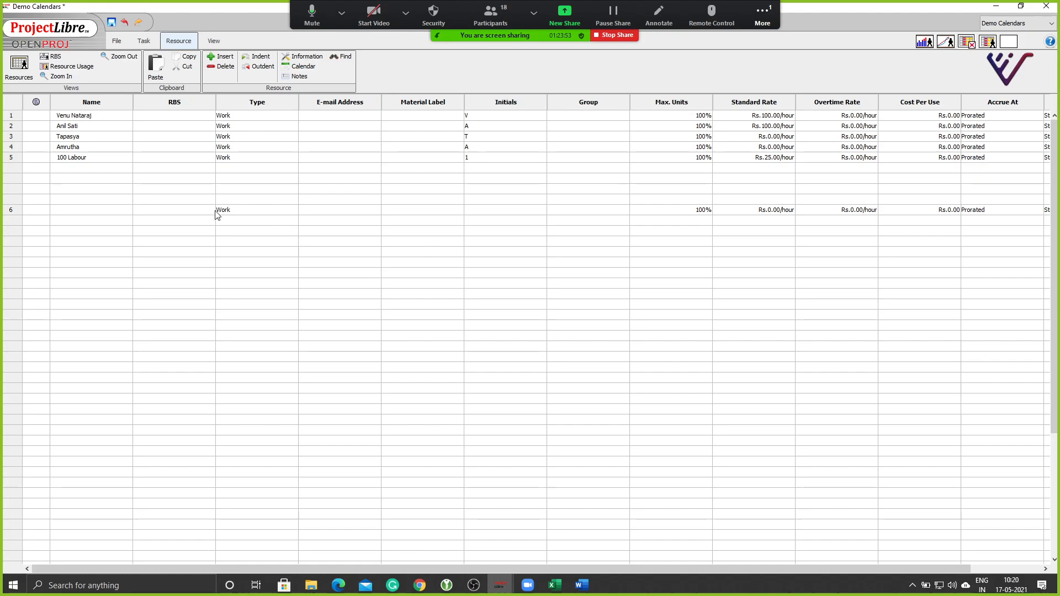
{"action": "left_click", "coordinate": [94, 170]}
{"action": "left_click", "coordinate": [412, 119]}
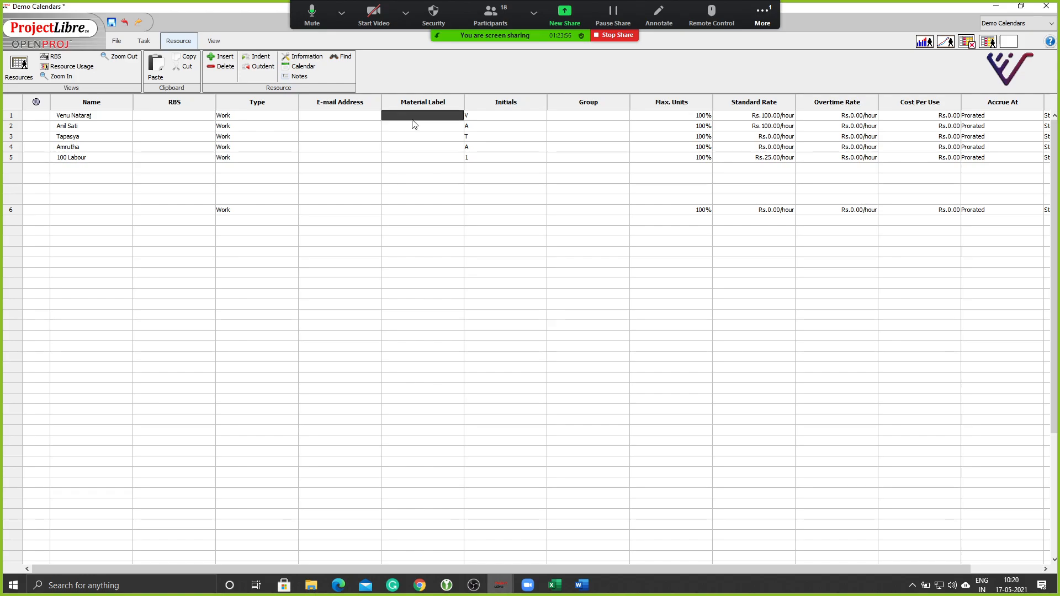
{"action": "left_click", "coordinate": [293, 116]}
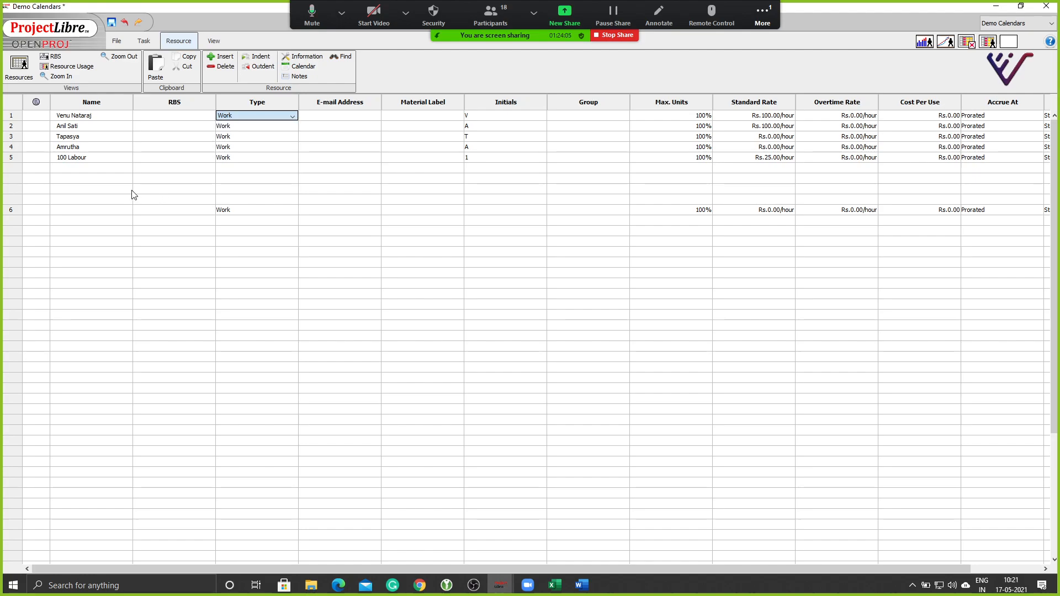
{"action": "left_click", "coordinate": [63, 169]}
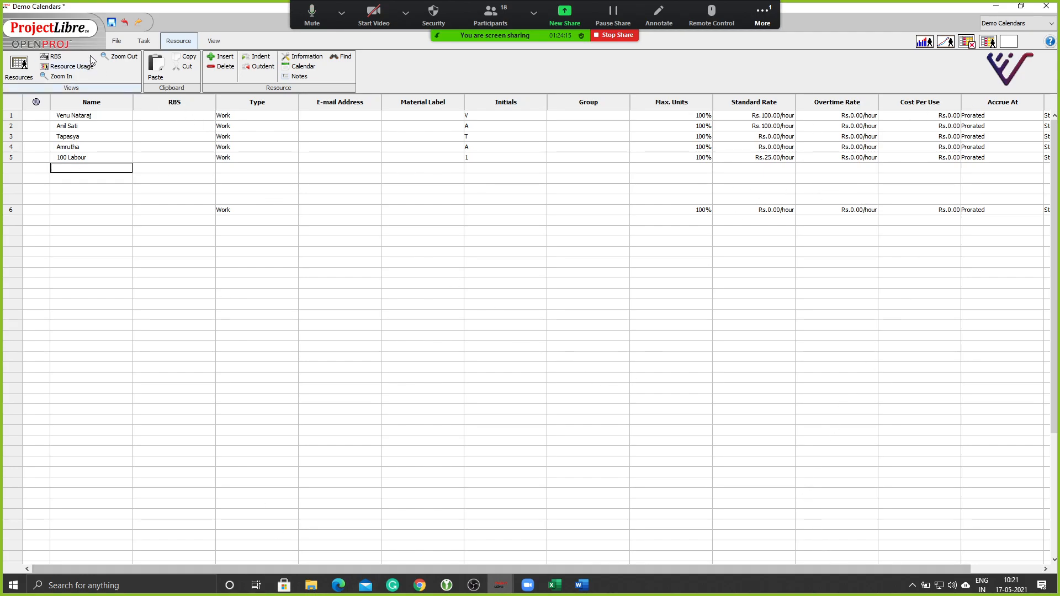
Assign 100 Labour to Sample Task-24hr Claendar through its Task Information Assign Resources dialog.
{"action": "left_click", "coordinate": [143, 41]}
{"action": "left_click", "coordinate": [14, 67]}
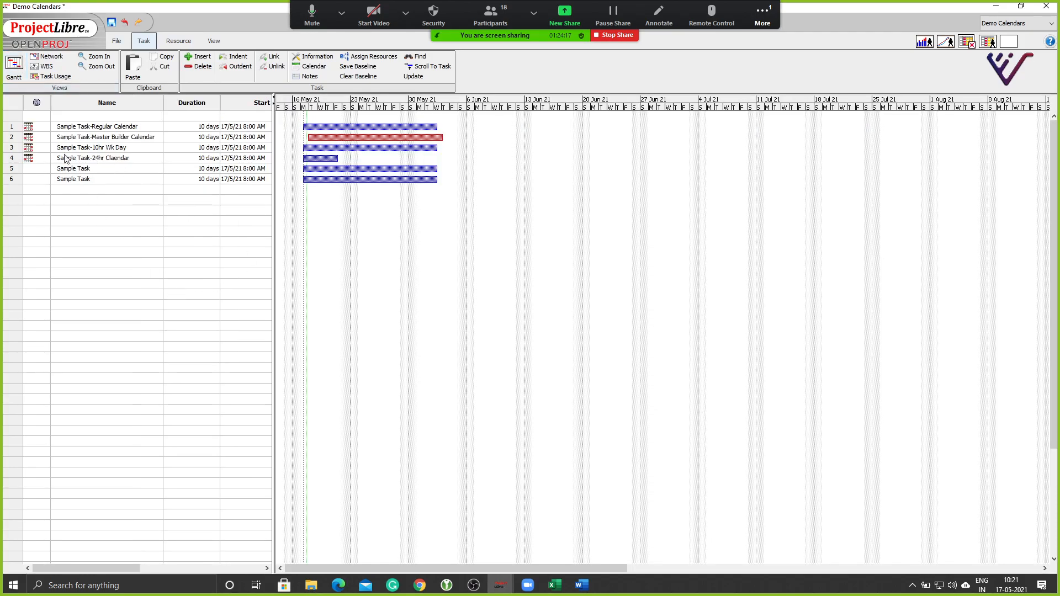
{"action": "double_click", "coordinate": [8, 160]}
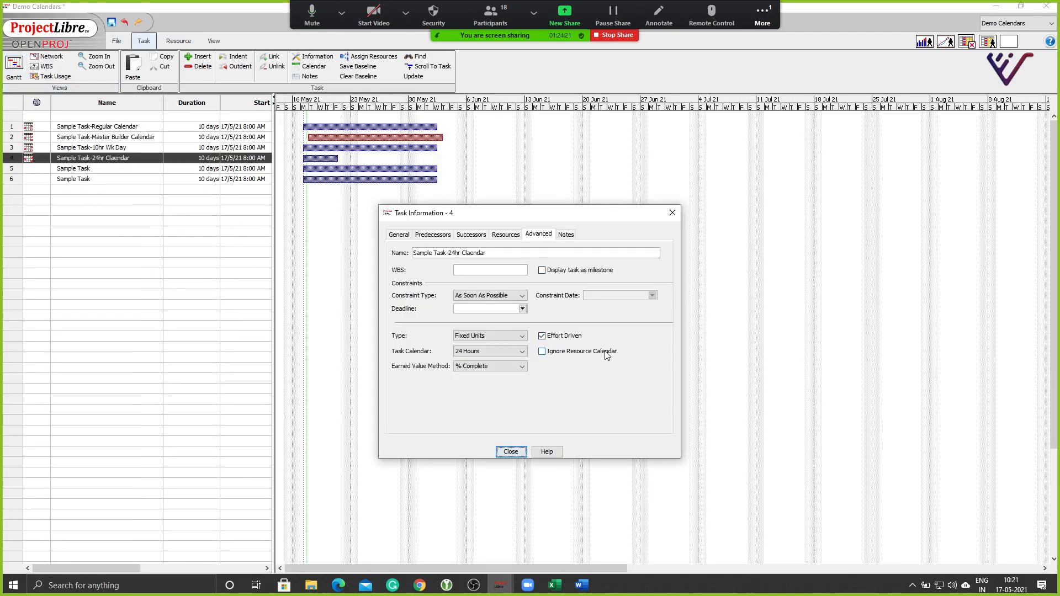
{"action": "left_click", "coordinate": [507, 234]}
{"action": "left_click", "coordinate": [651, 273]}
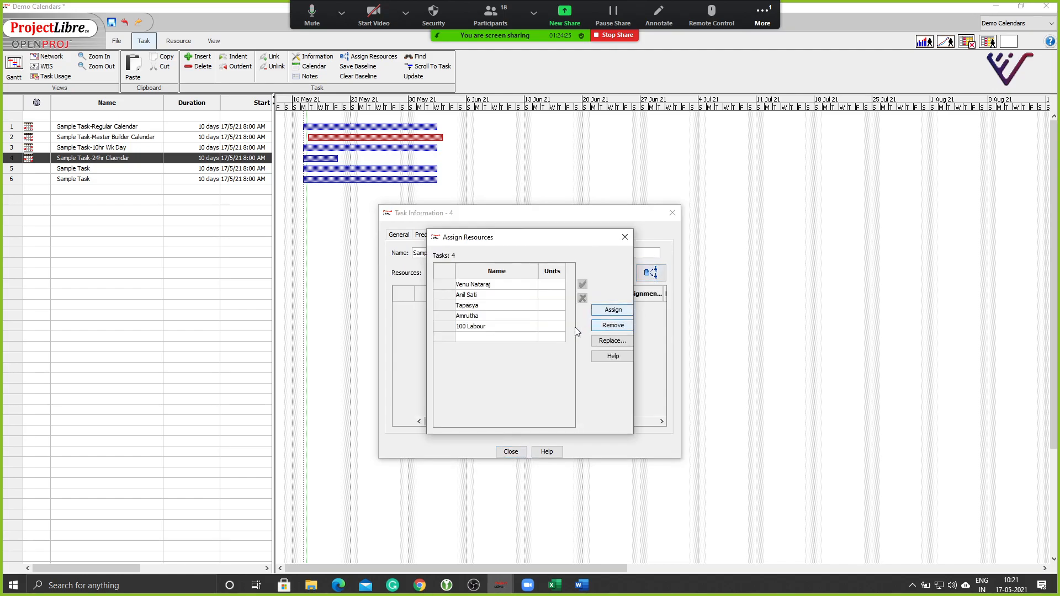
{"action": "left_click", "coordinate": [447, 326]}
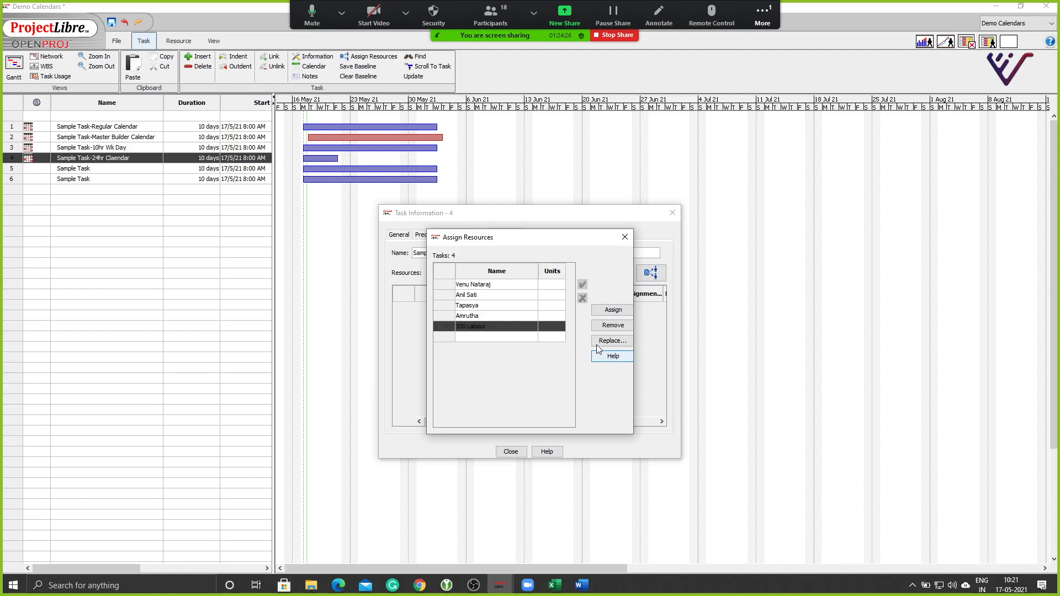
{"action": "left_click", "coordinate": [613, 309]}
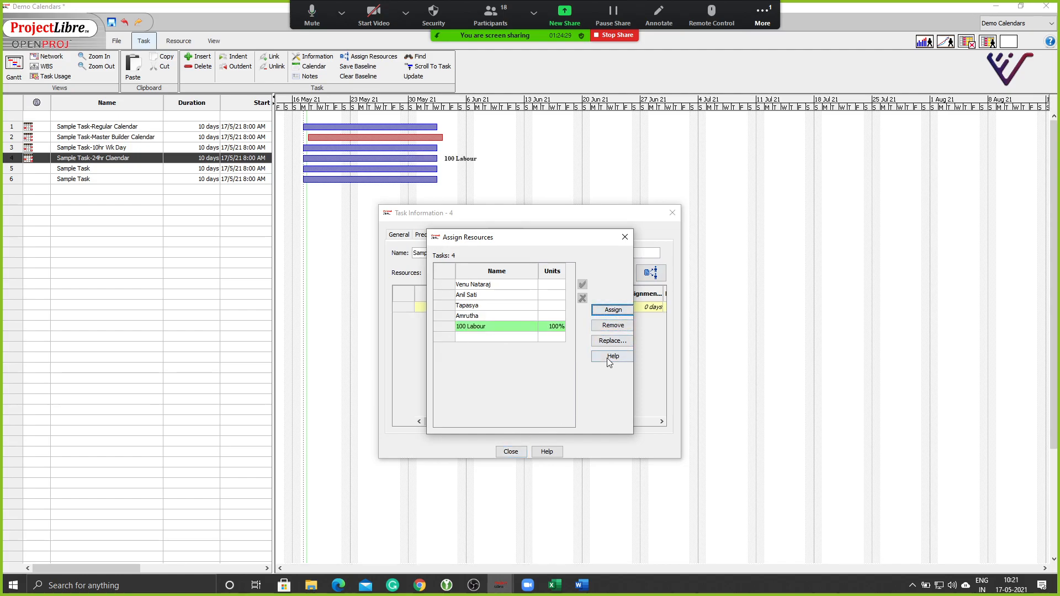
{"action": "left_click", "coordinate": [624, 237]}
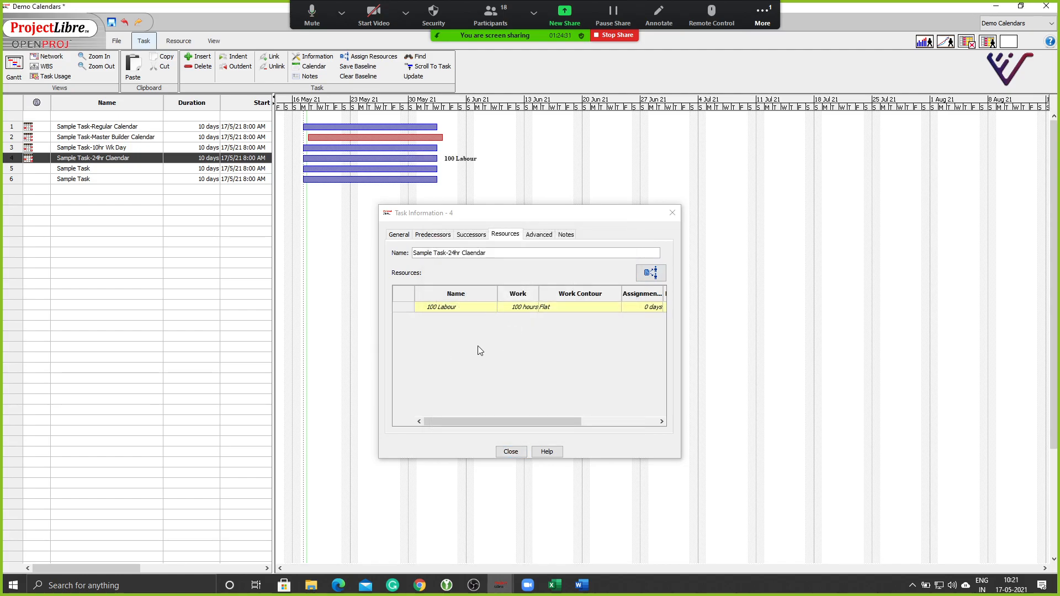
{"action": "left_click", "coordinate": [511, 452]}
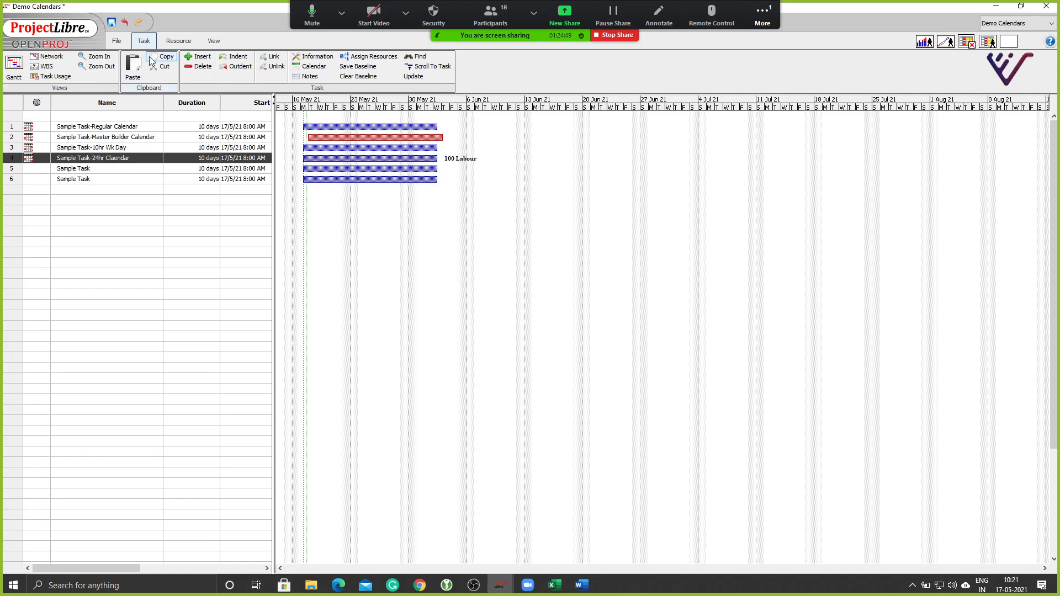
{"action": "left_click", "coordinate": [175, 42]}
Change 100 Labour's base calendar from Standard to 24 Hours in the Resources sheet.
{"action": "left_click", "coordinate": [27, 70]}
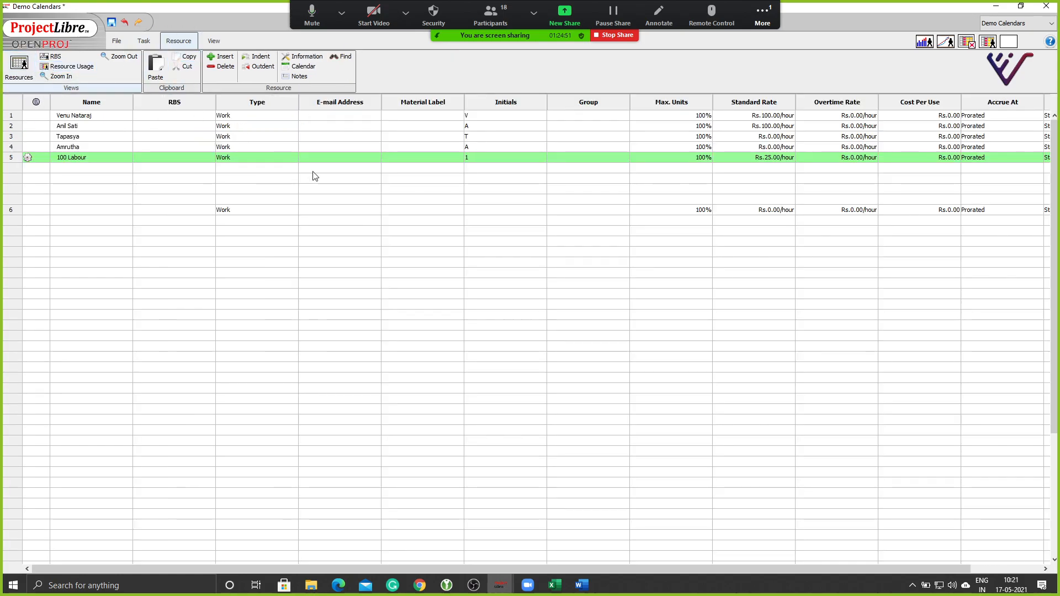
{"action": "left_click_drag", "start_coordinate": [551, 568], "coordinate": [622, 572]}
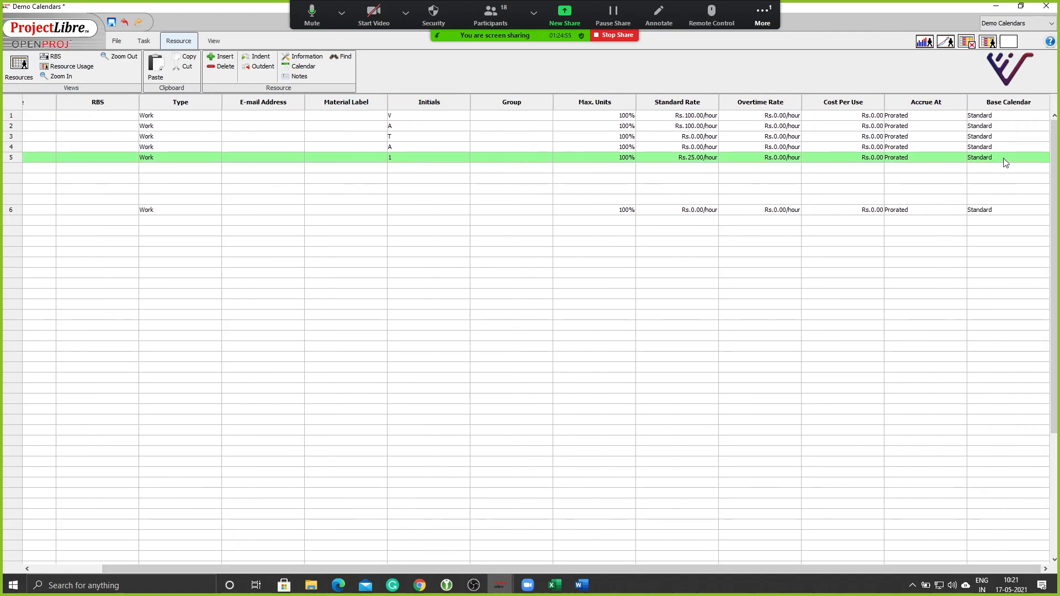
{"action": "double_click", "coordinate": [1032, 159]}
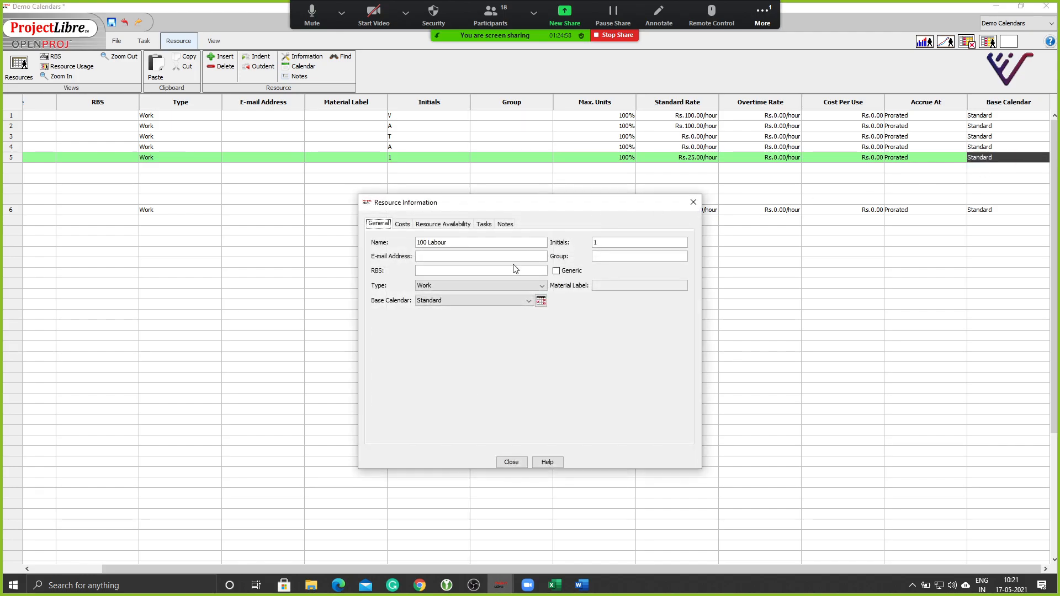
{"action": "left_click", "coordinate": [512, 462]}
{"action": "left_click", "coordinate": [1048, 161]}
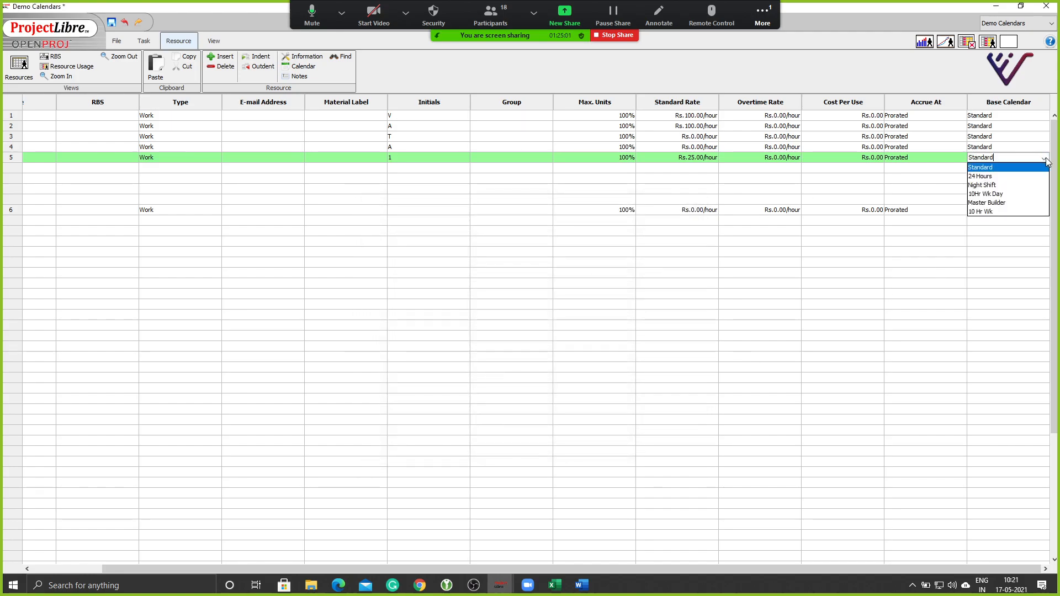
{"action": "left_click", "coordinate": [985, 179]}
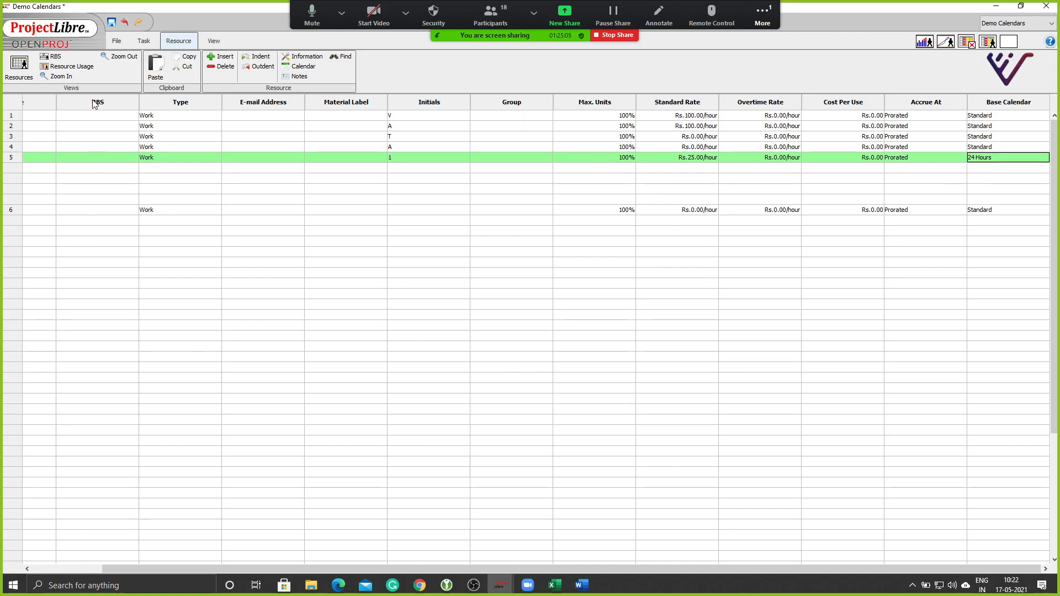
{"action": "left_click", "coordinate": [143, 40]}
{"action": "left_click", "coordinate": [14, 66]}
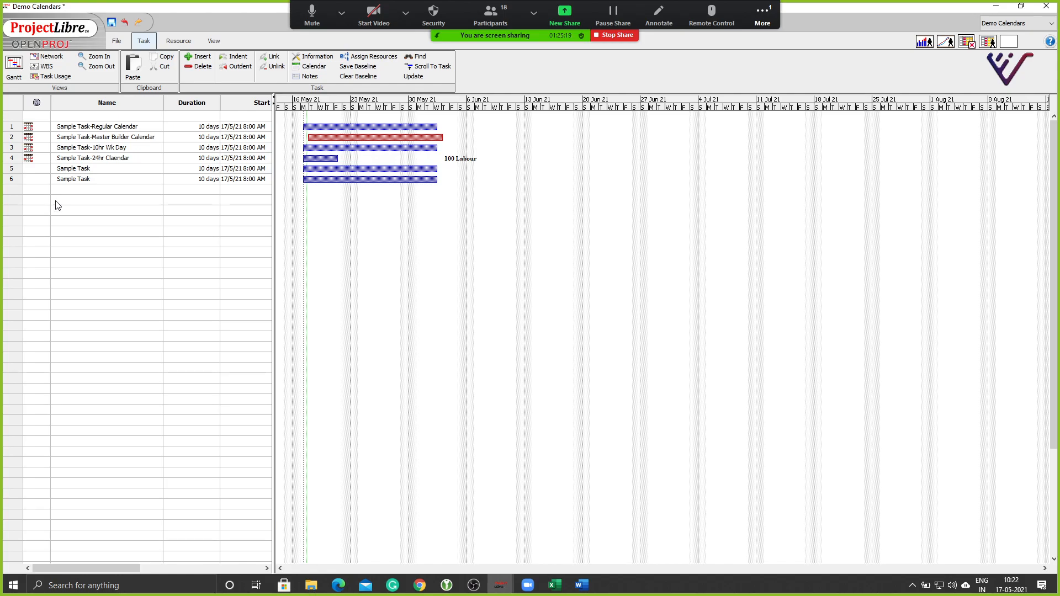
Assign a team member at 100% to task 3.
{"action": "double_click", "coordinate": [5, 148]}
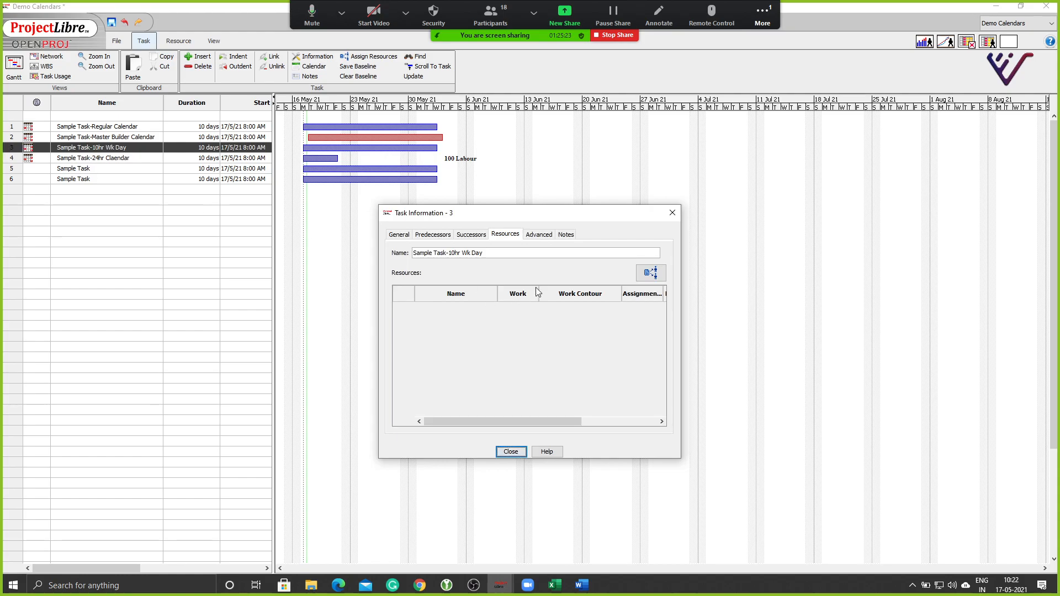
{"action": "left_click", "coordinate": [646, 273]}
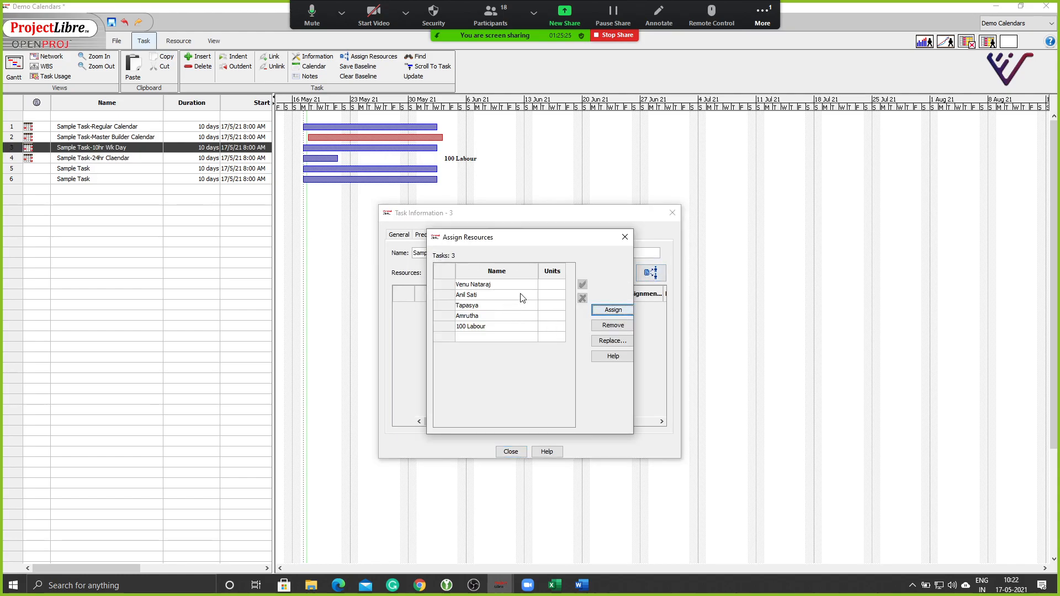
{"action": "left_click", "coordinate": [527, 316]}
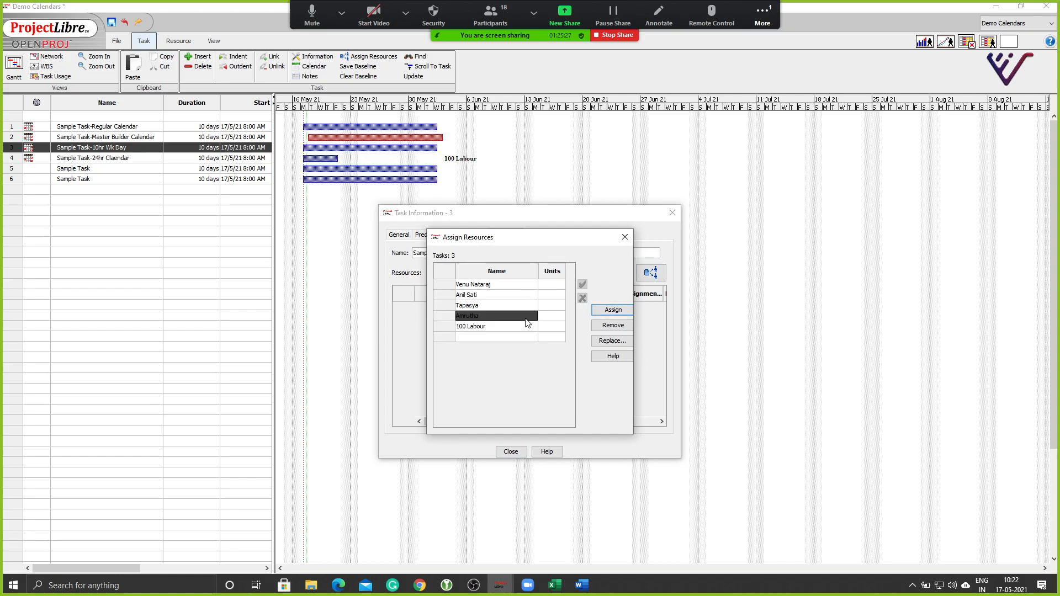
{"action": "left_click", "coordinate": [613, 311]}
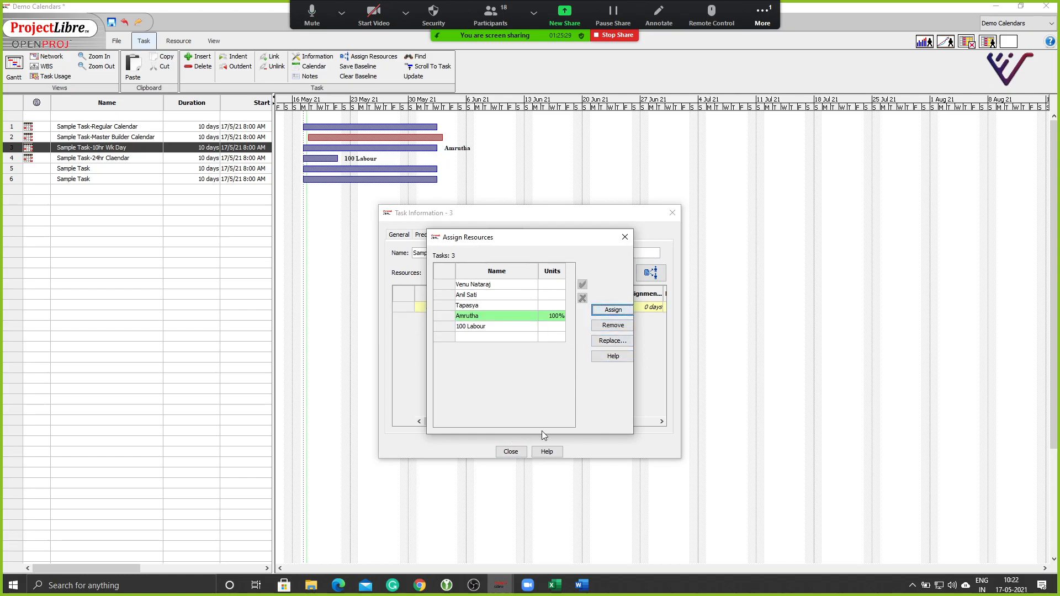
{"action": "left_click", "coordinate": [625, 237]}
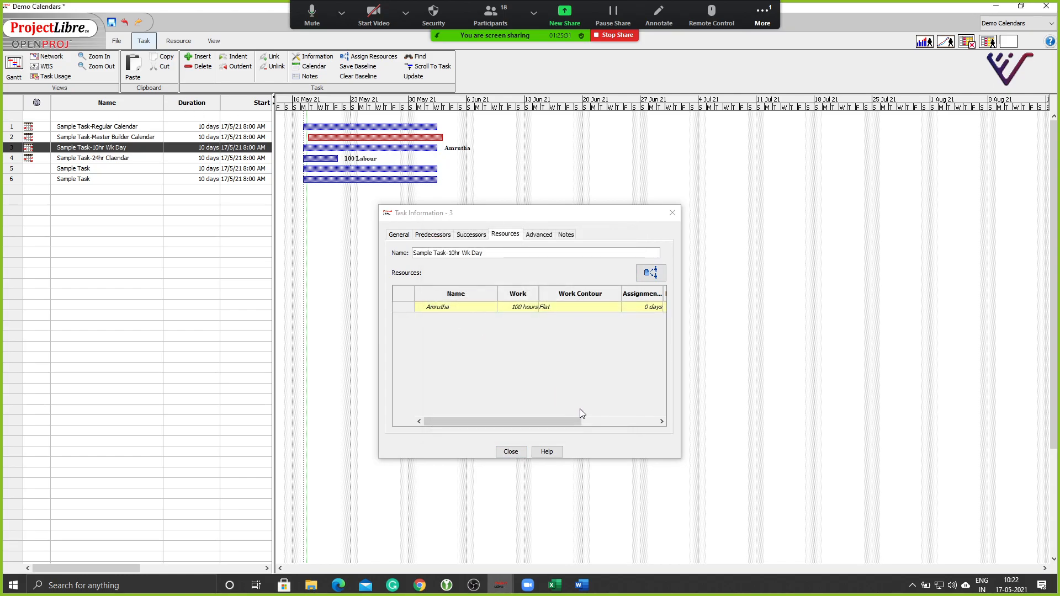
{"action": "left_click", "coordinate": [511, 451]}
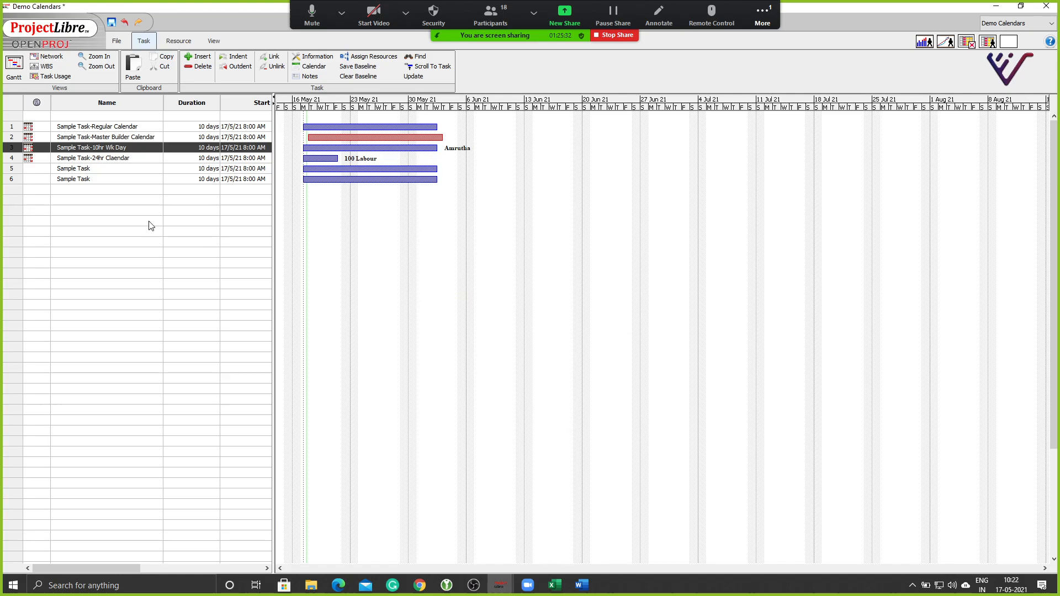
Assign the first listed team member at 100% to task 1.
{"action": "double_click", "coordinate": [7, 130]}
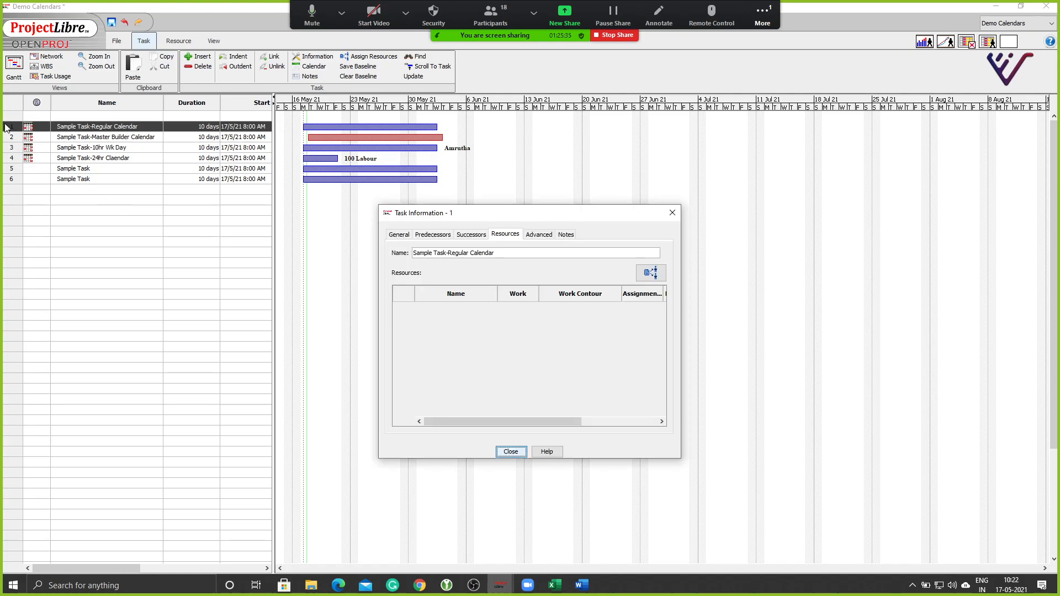
{"action": "left_click", "coordinate": [650, 273]}
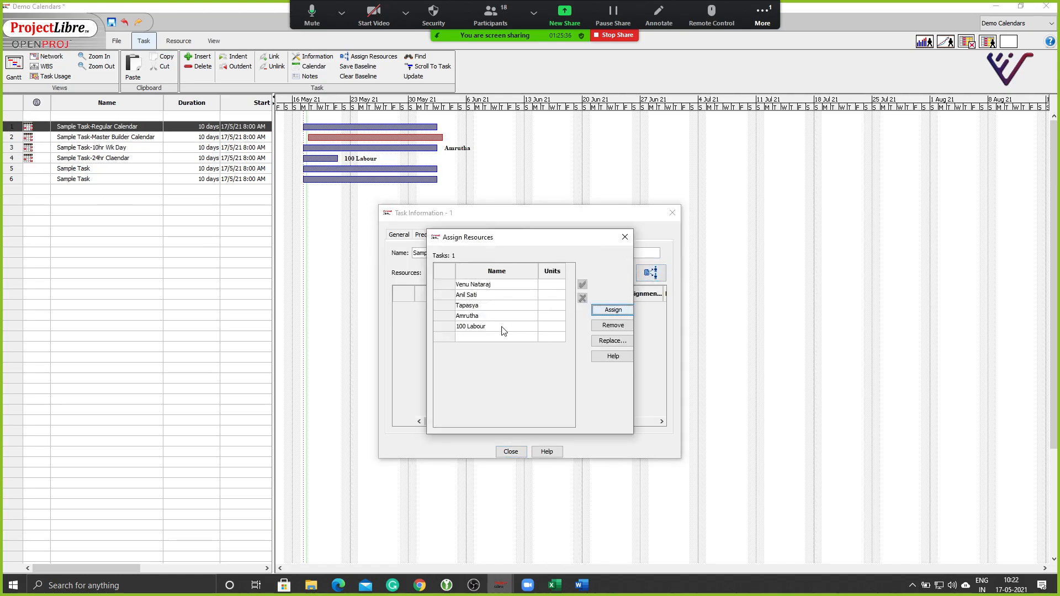
{"action": "left_click", "coordinate": [442, 284]}
{"action": "left_click", "coordinate": [442, 284]}
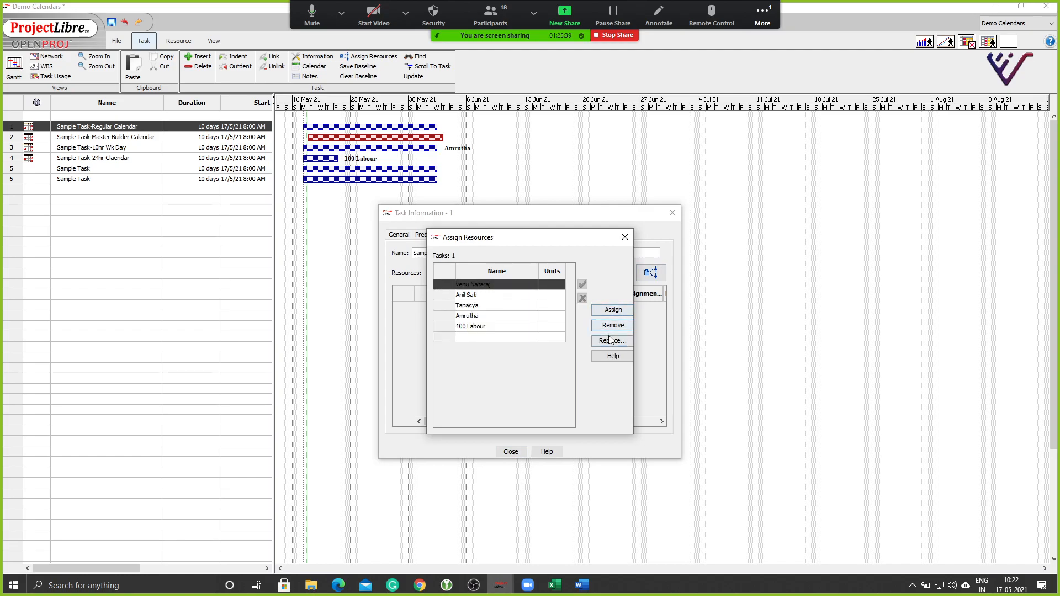
{"action": "left_click", "coordinate": [612, 310]}
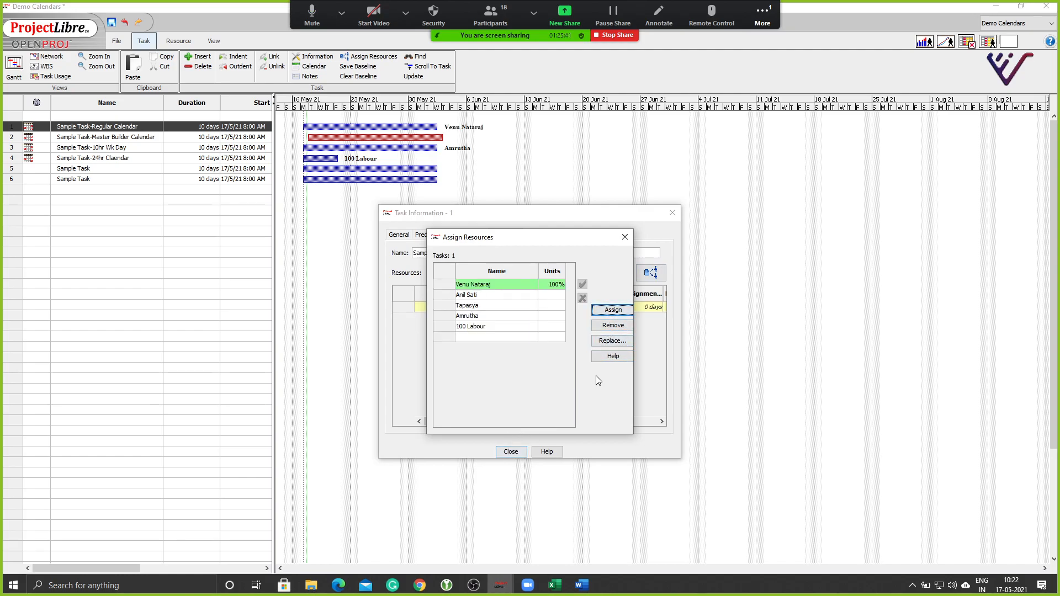
{"action": "left_click", "coordinate": [624, 236]}
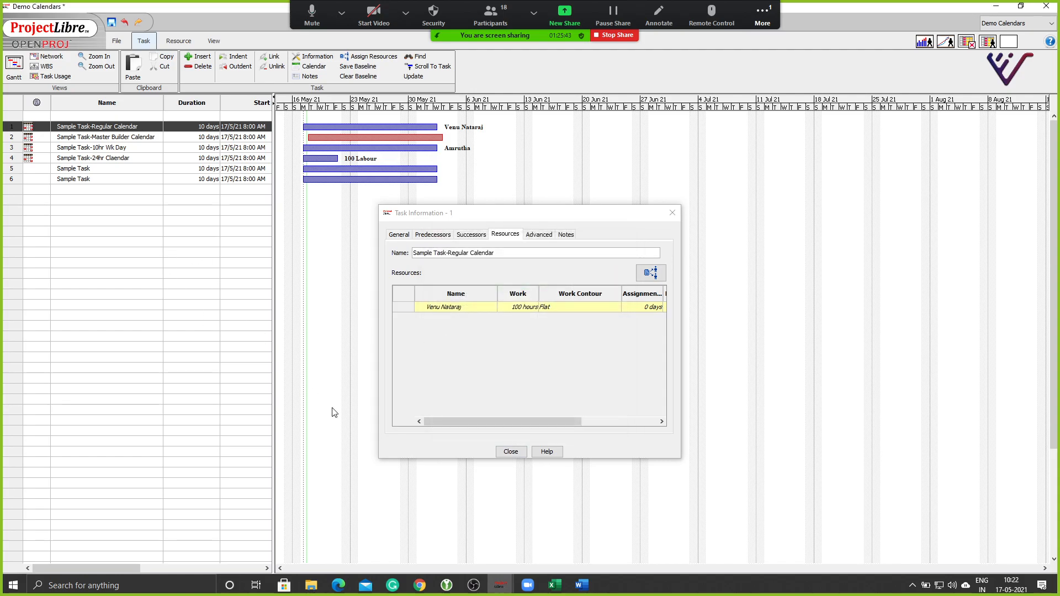
{"action": "left_click", "coordinate": [509, 451]}
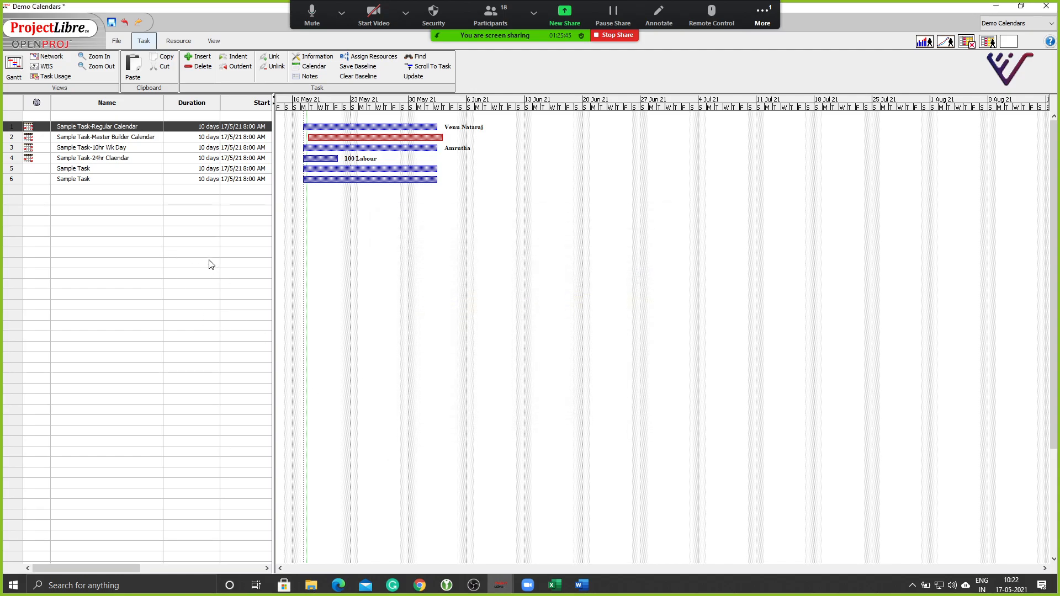
Assign a team member to task 2, accepting the invalid working time warning.
{"action": "double_click", "coordinate": [7, 138]}
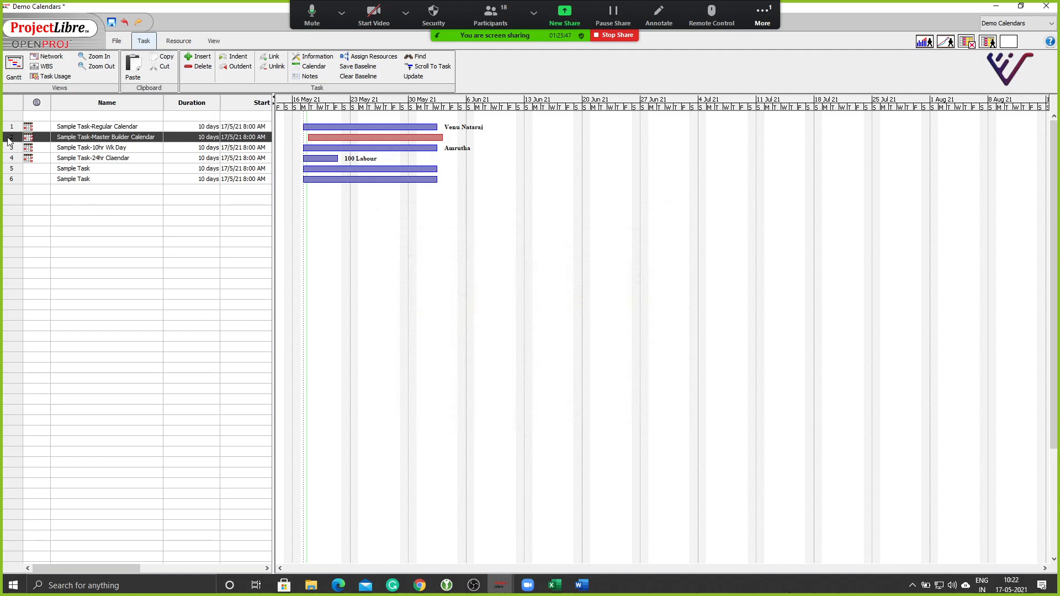
{"action": "left_click", "coordinate": [648, 274]}
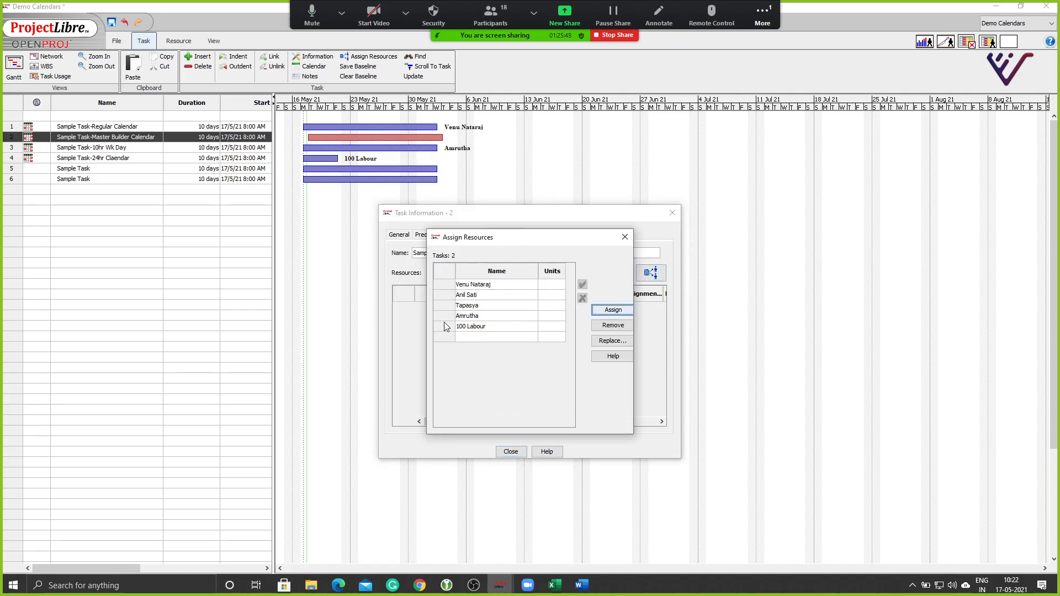
{"action": "left_click", "coordinate": [463, 295]}
{"action": "left_click", "coordinate": [613, 310]}
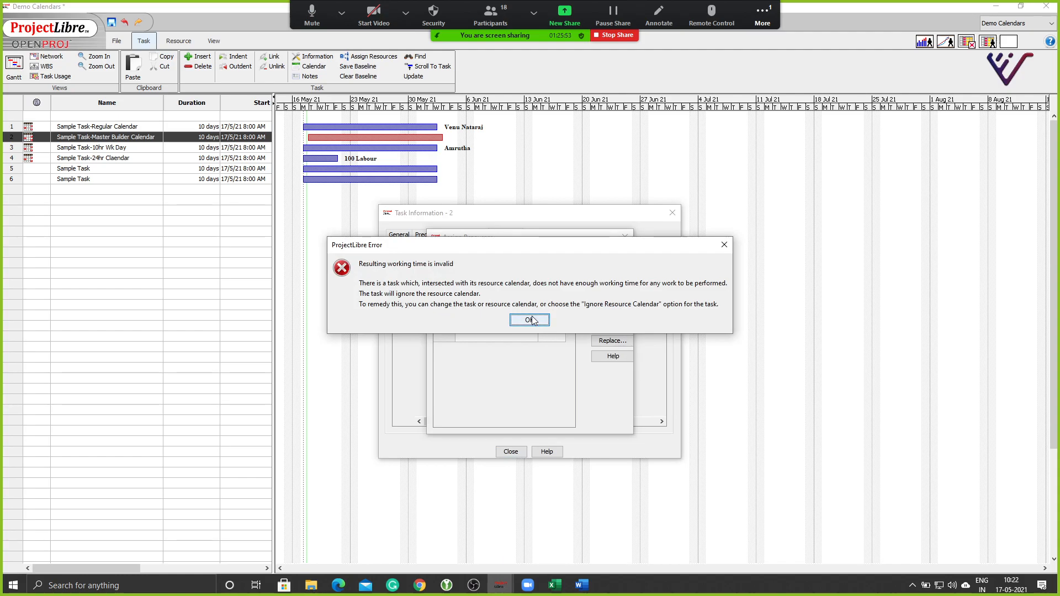
{"action": "left_click", "coordinate": [530, 320]}
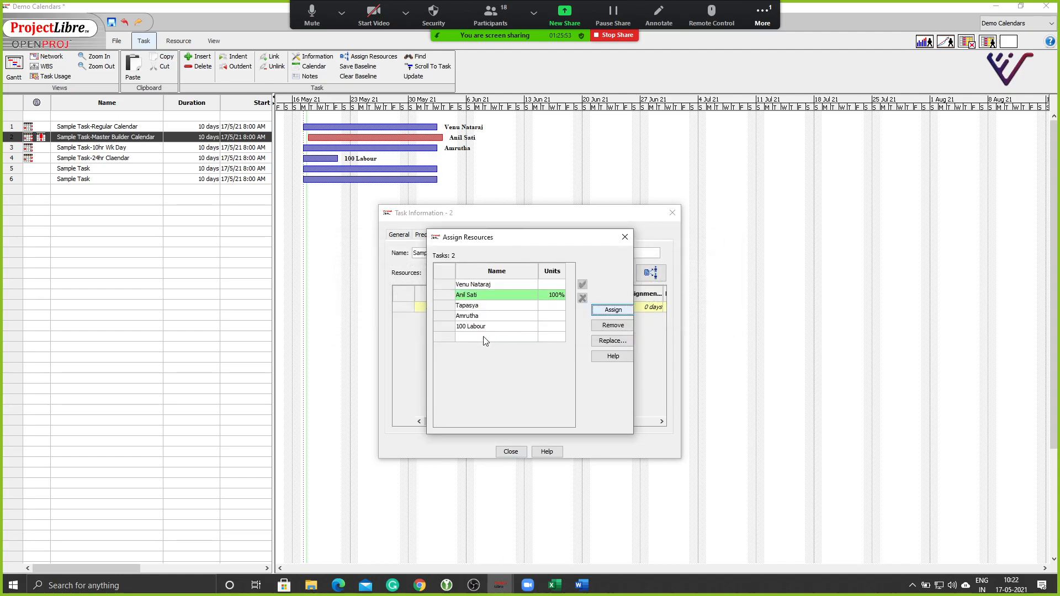
{"action": "left_click", "coordinate": [632, 276]}
{"action": "left_click", "coordinate": [507, 452]}
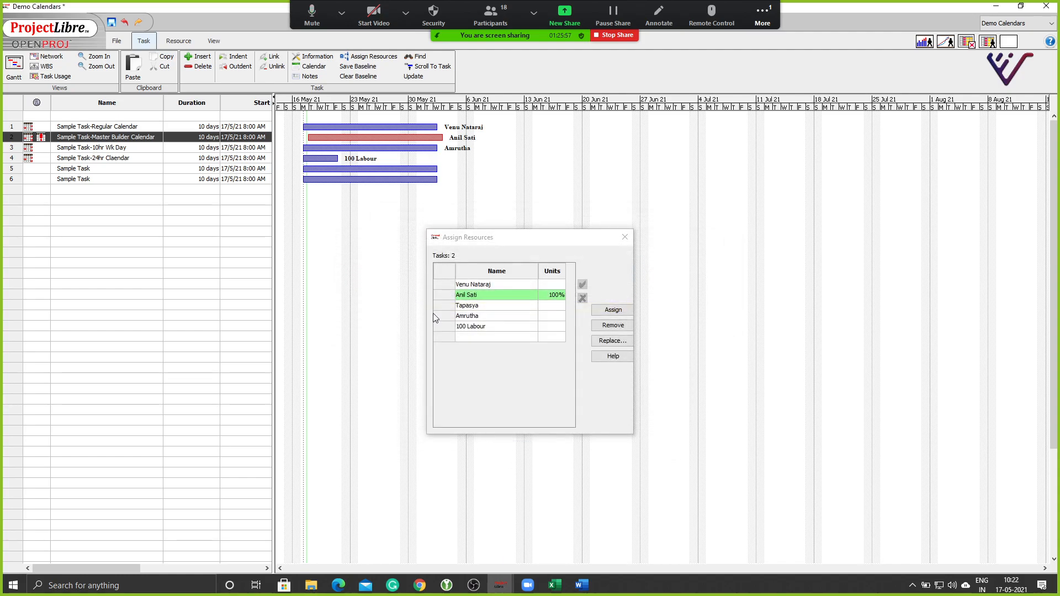
{"action": "left_click", "coordinate": [625, 237]}
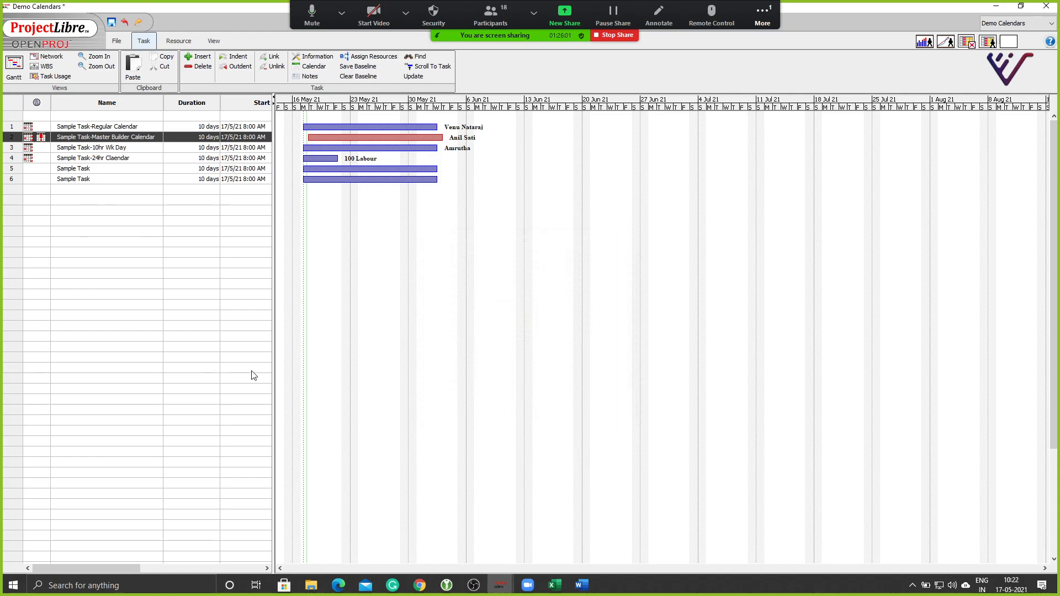
Show the resource sheet on top with the resource availability histogram below it.
{"action": "left_click", "coordinate": [988, 43]}
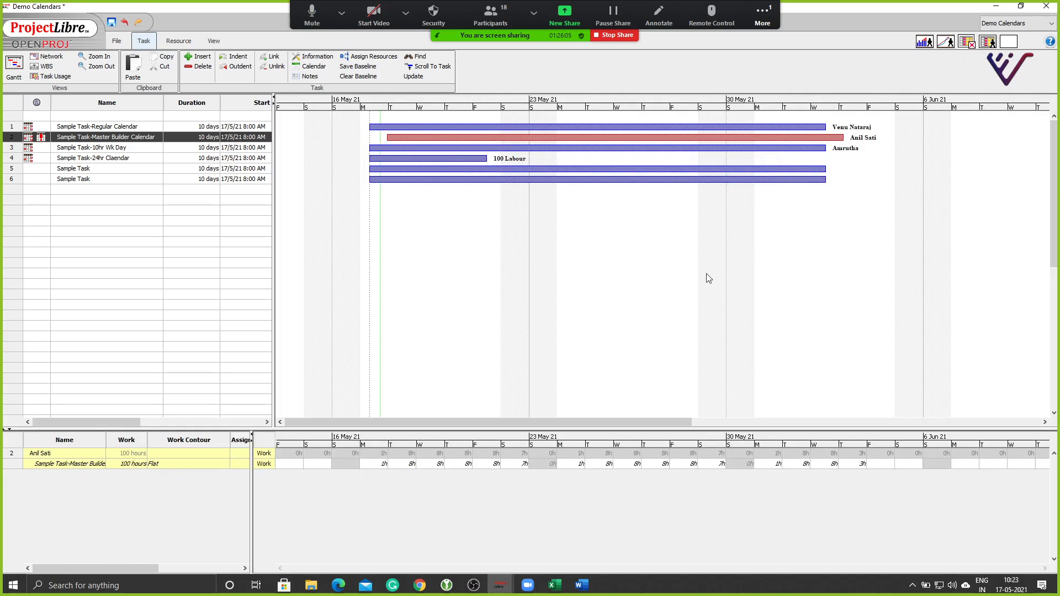
{"action": "left_click", "coordinate": [923, 45]}
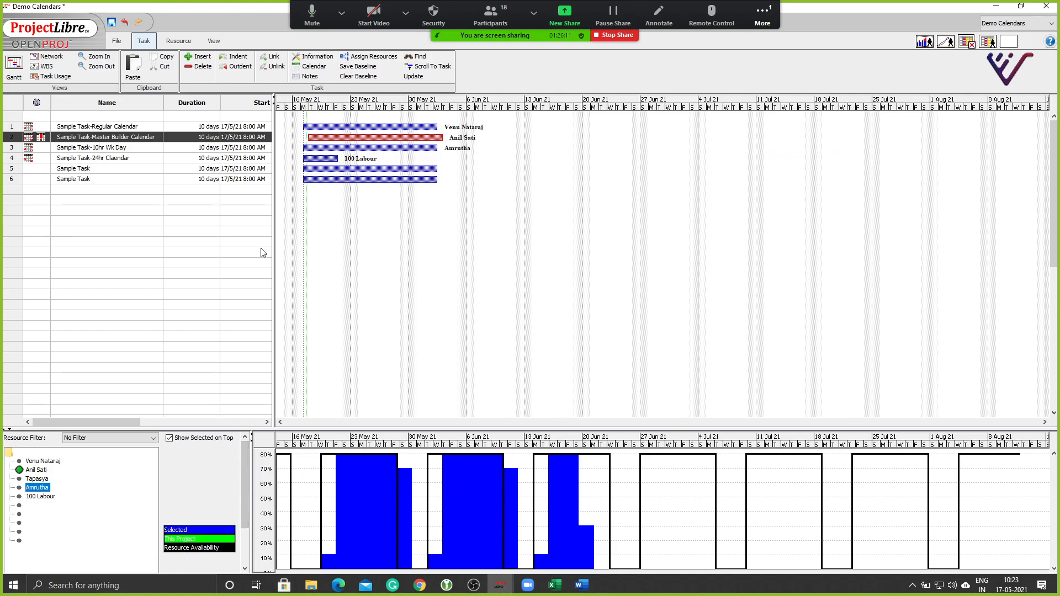
{"action": "left_click", "coordinate": [179, 41]}
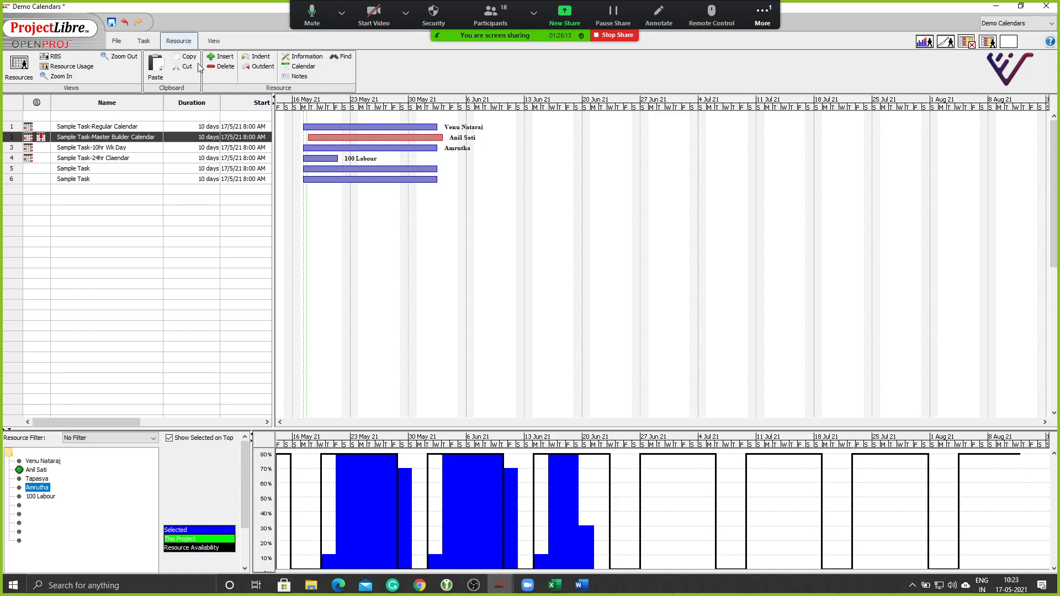
{"action": "left_click", "coordinate": [18, 66]}
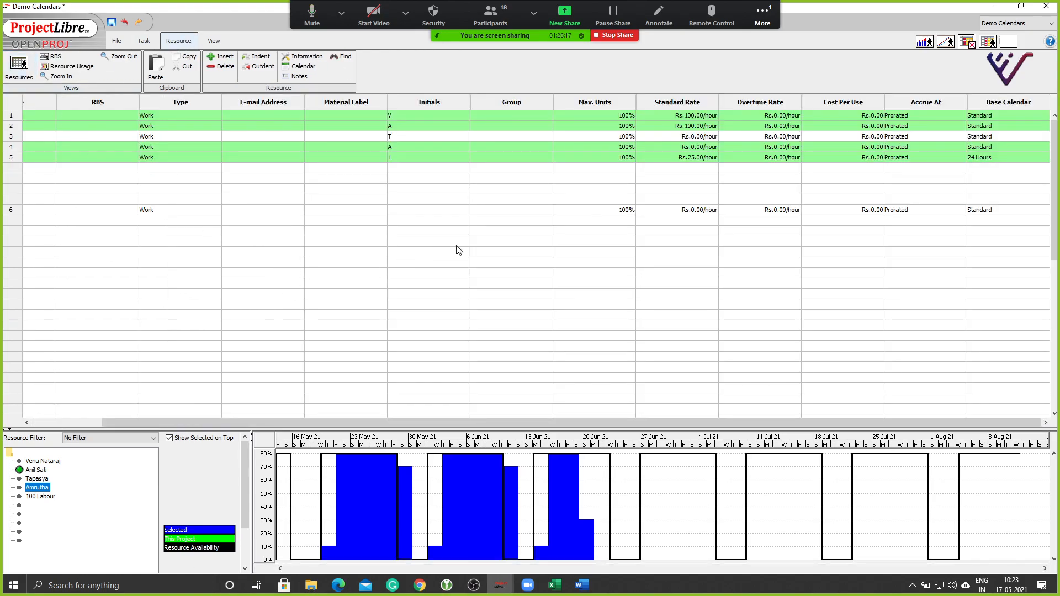
Indent the 100 Labour resource so it nests under Amrutha.
{"action": "left_click", "coordinate": [143, 41]}
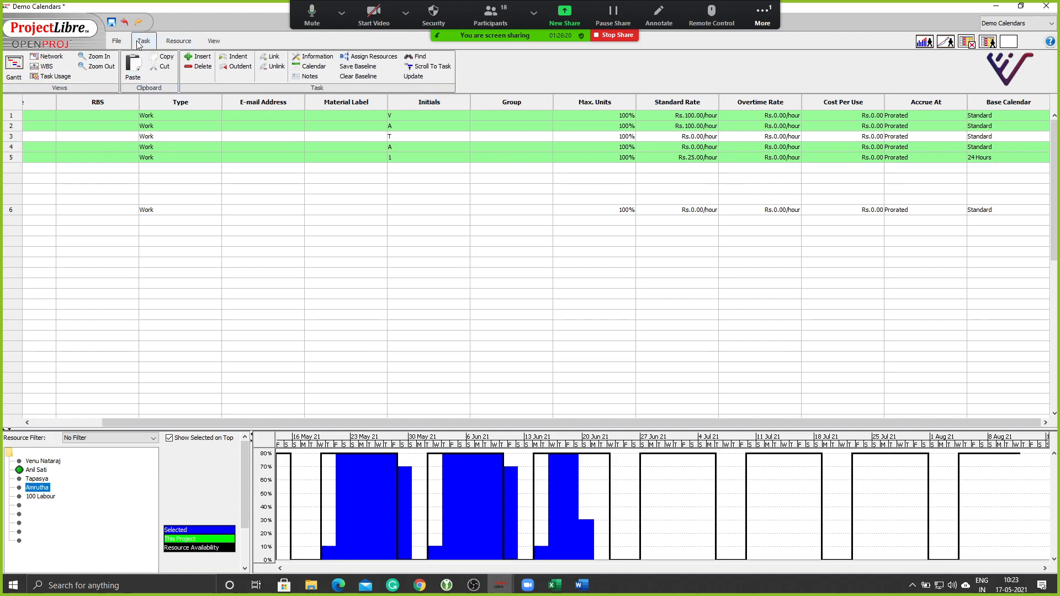
{"action": "left_click", "coordinate": [177, 42]}
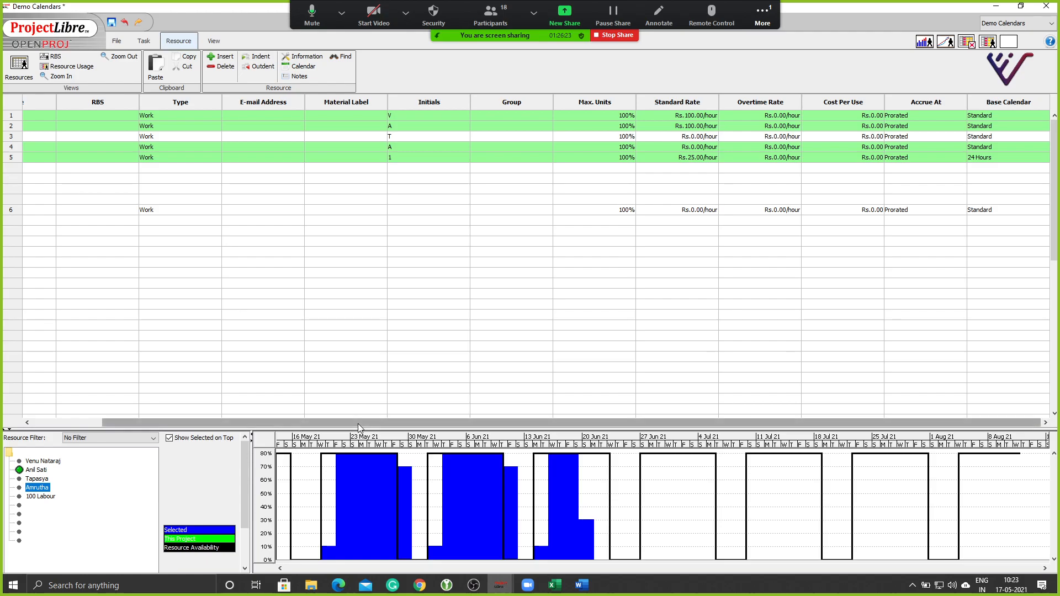
{"action": "left_click_drag", "start_coordinate": [358, 423], "coordinate": [186, 422]}
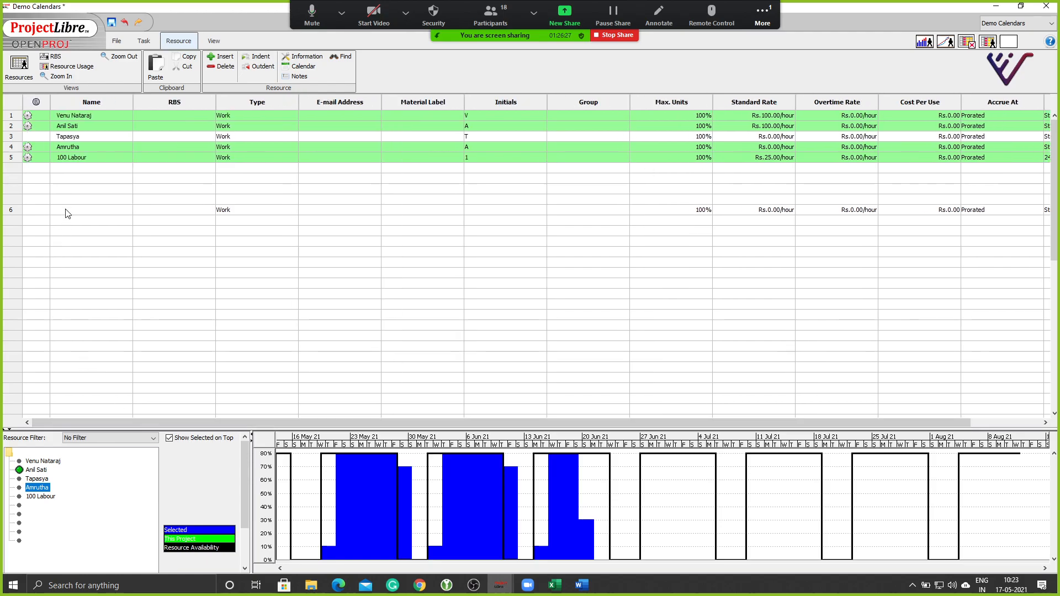
{"action": "left_click", "coordinate": [95, 221]}
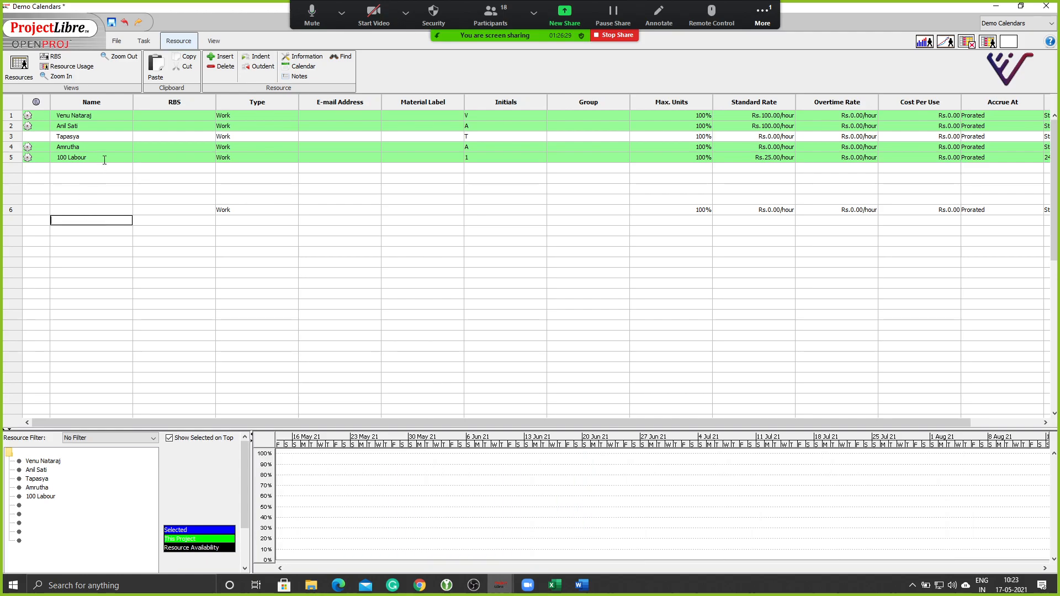
{"action": "left_click", "coordinate": [105, 160]}
{"action": "left_click", "coordinate": [11, 160]}
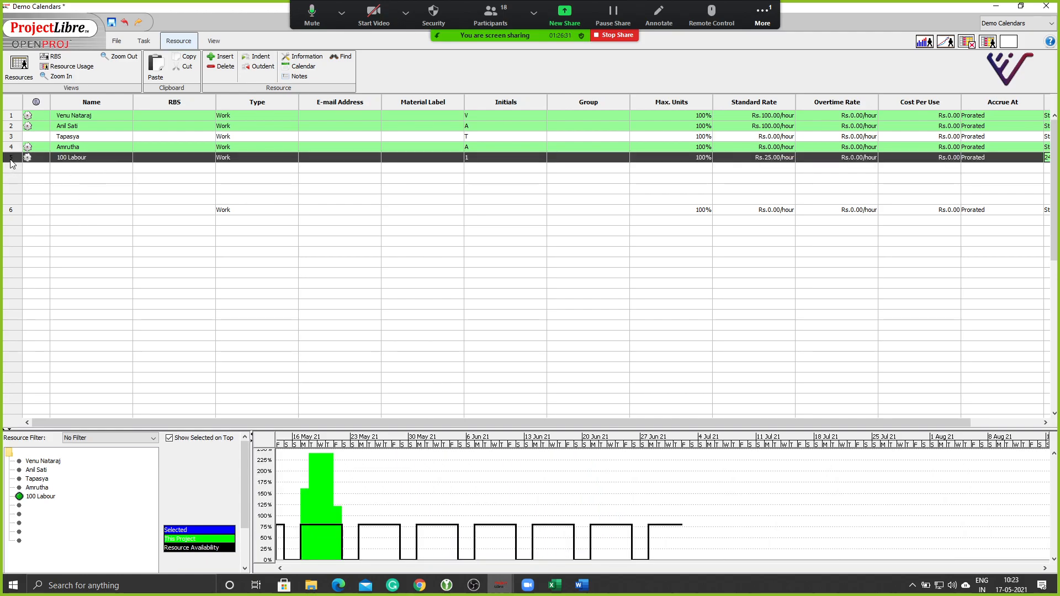
{"action": "left_click", "coordinate": [257, 57]}
{"action": "left_click", "coordinate": [91, 241]}
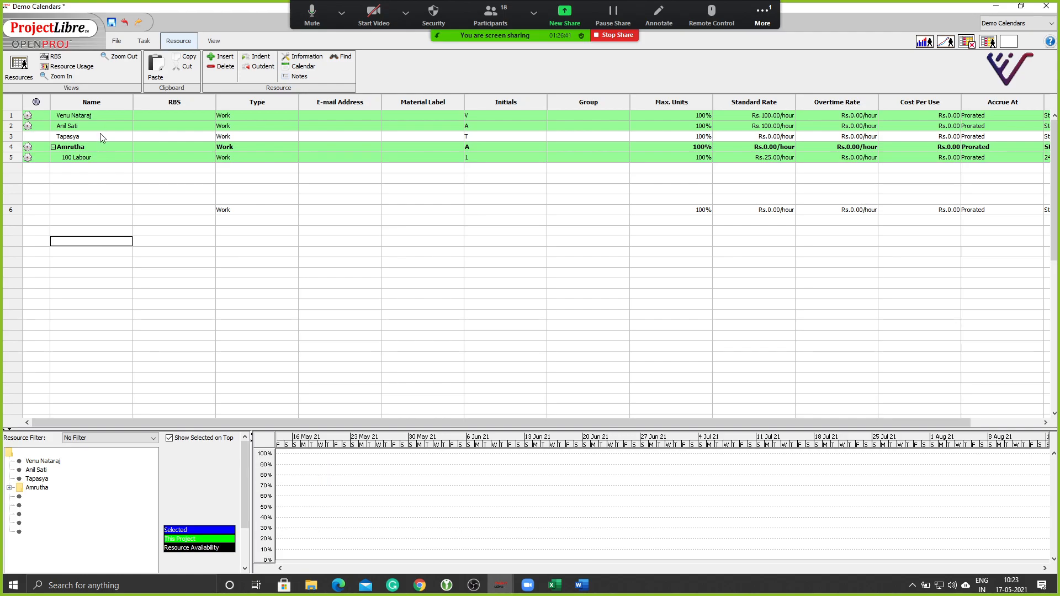
{"action": "left_click", "coordinate": [102, 127]}
{"action": "left_click", "coordinate": [102, 136], "text": "shift"}
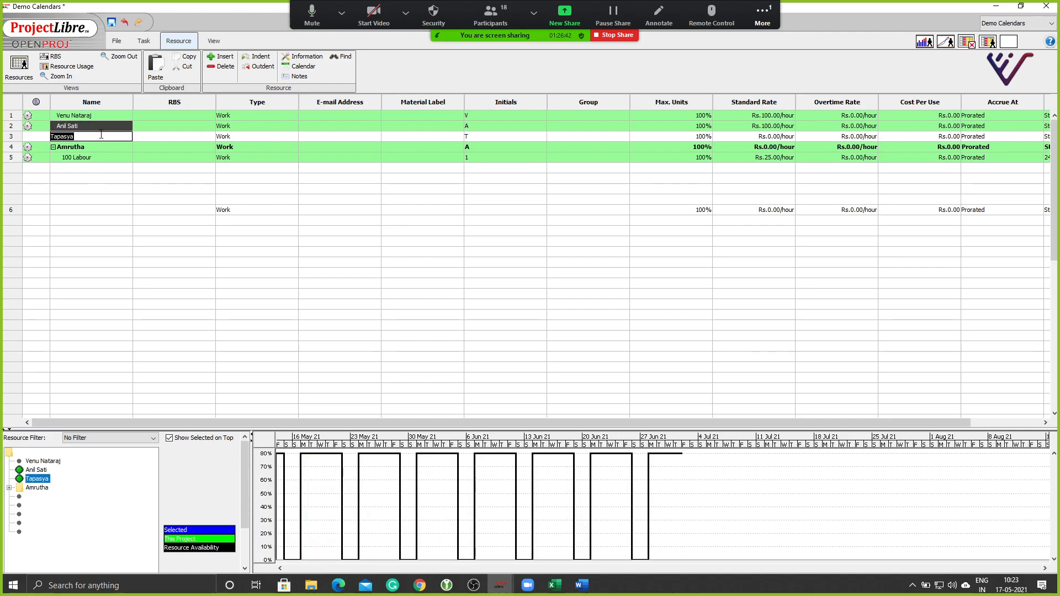
{"action": "left_click", "coordinate": [6, 136], "text": "shift"}
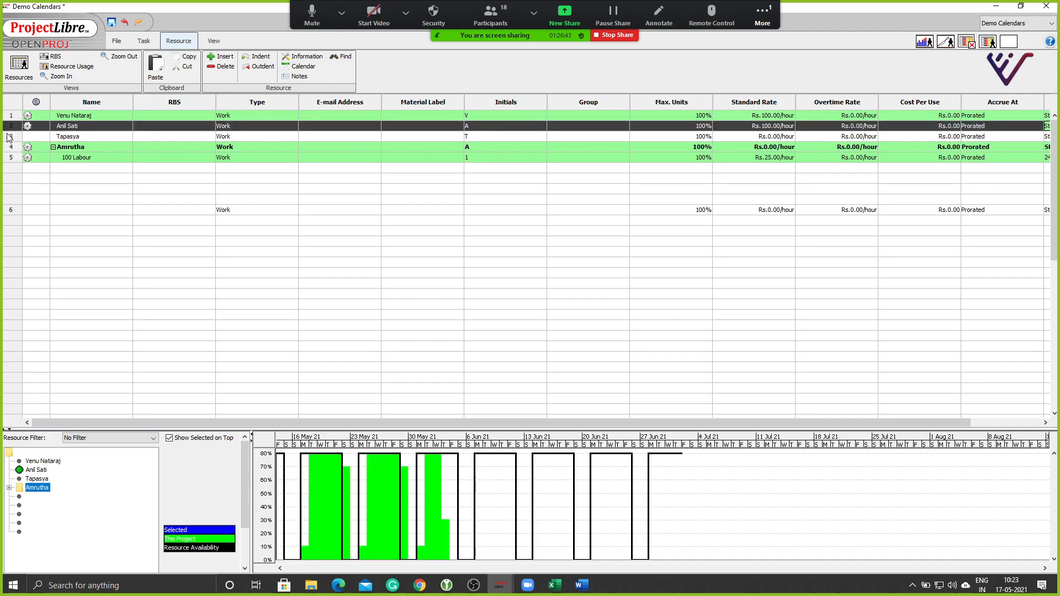
{"action": "left_click", "coordinate": [257, 57]}
{"action": "left_click", "coordinate": [127, 231]}
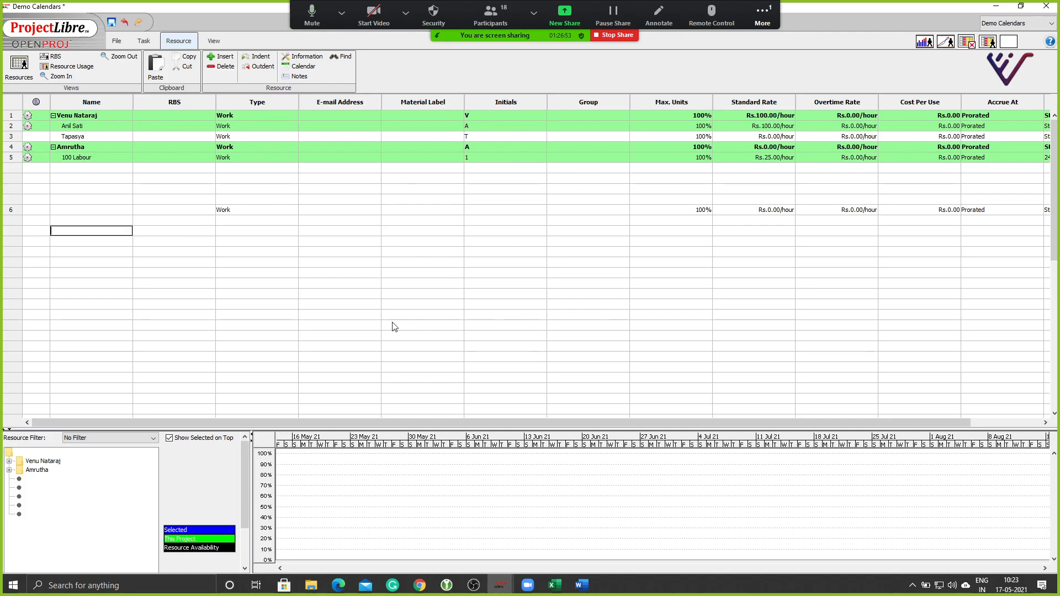
{"action": "left_click", "coordinate": [55, 57]}
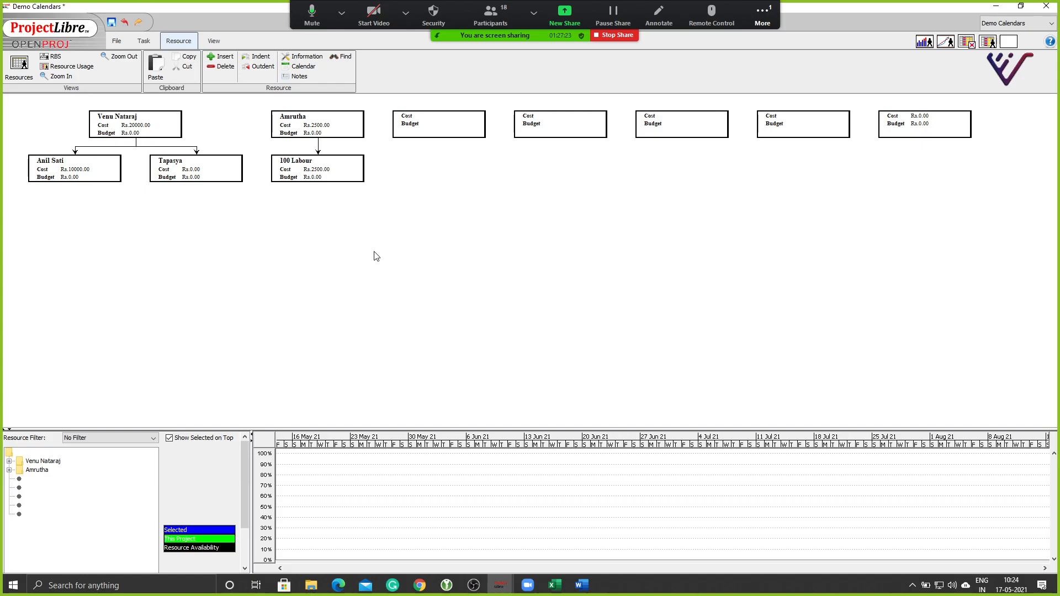
Compare the Gantt and WBS charts, ending back on the Gantt view with resource-labelled task bars.
{"action": "left_click", "coordinate": [145, 41]}
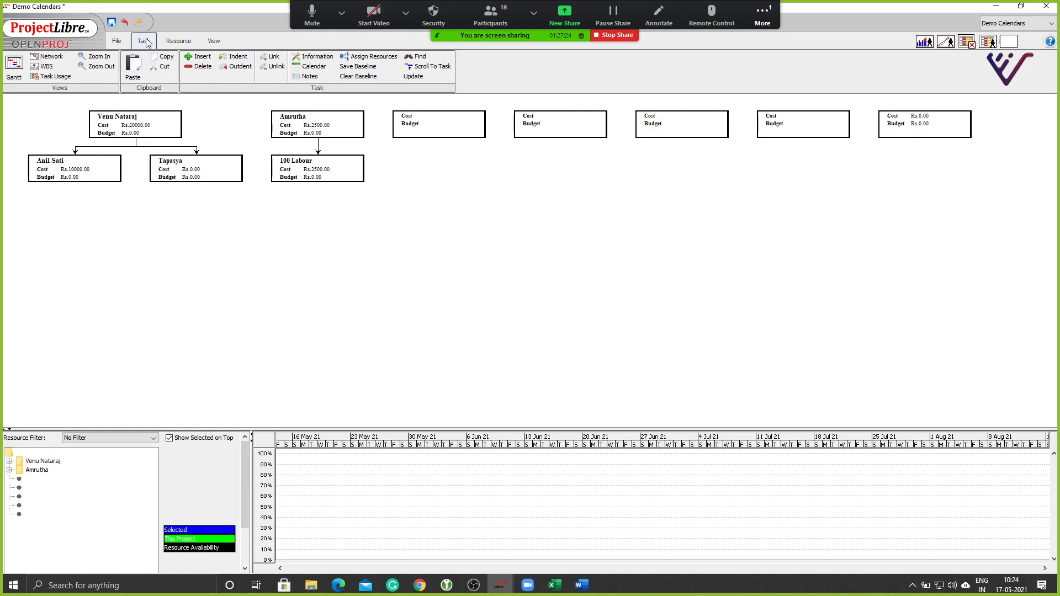
{"action": "left_click", "coordinate": [14, 68]}
{"action": "left_click", "coordinate": [47, 67]}
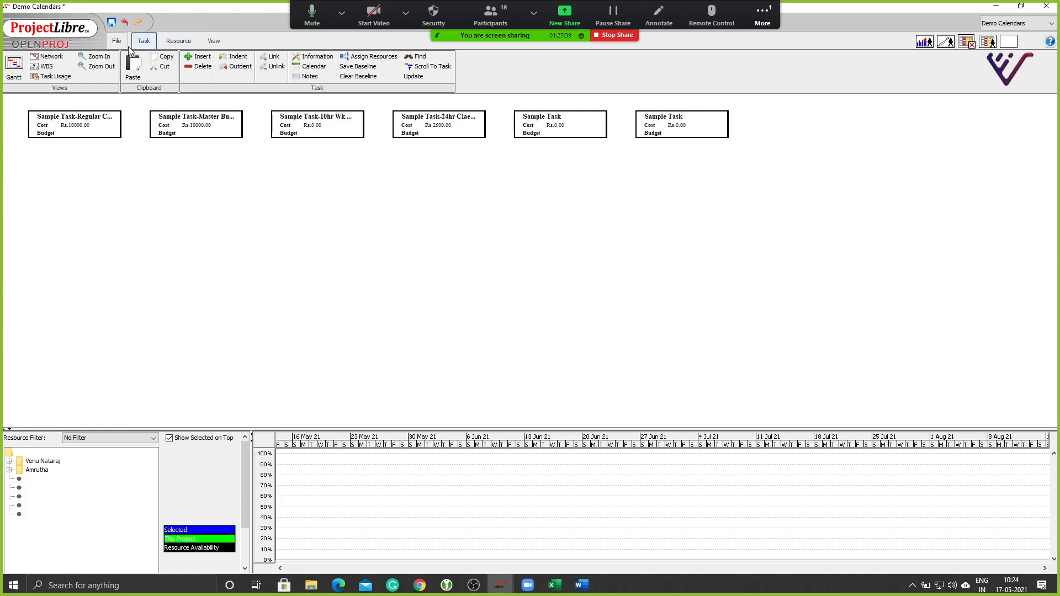
{"action": "left_click", "coordinate": [14, 68]}
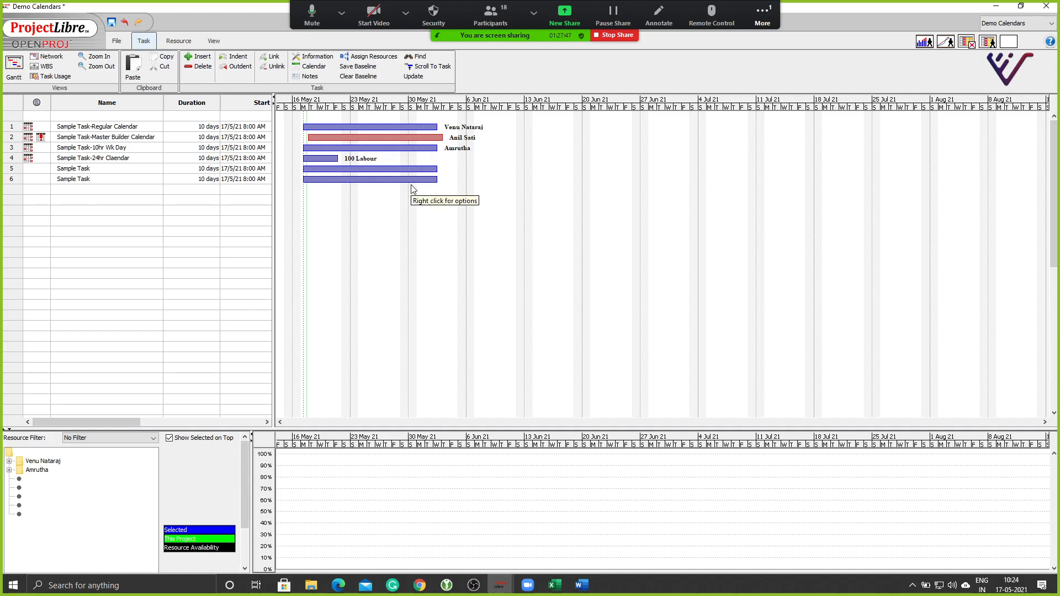
Look over the open projects list and the File > Projects table.
{"action": "mouse_move", "coordinate": [42, 139]}
{"action": "left_click", "coordinate": [1033, 28]}
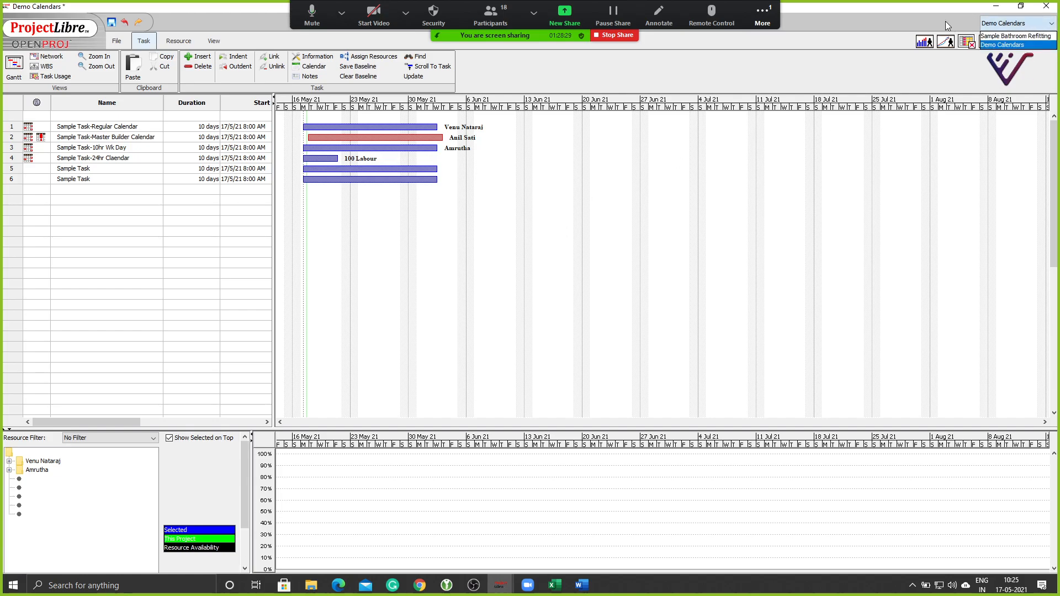
{"action": "left_click", "coordinate": [945, 21]}
{"action": "left_click", "coordinate": [1028, 24]}
{"action": "left_click", "coordinate": [91, 56]}
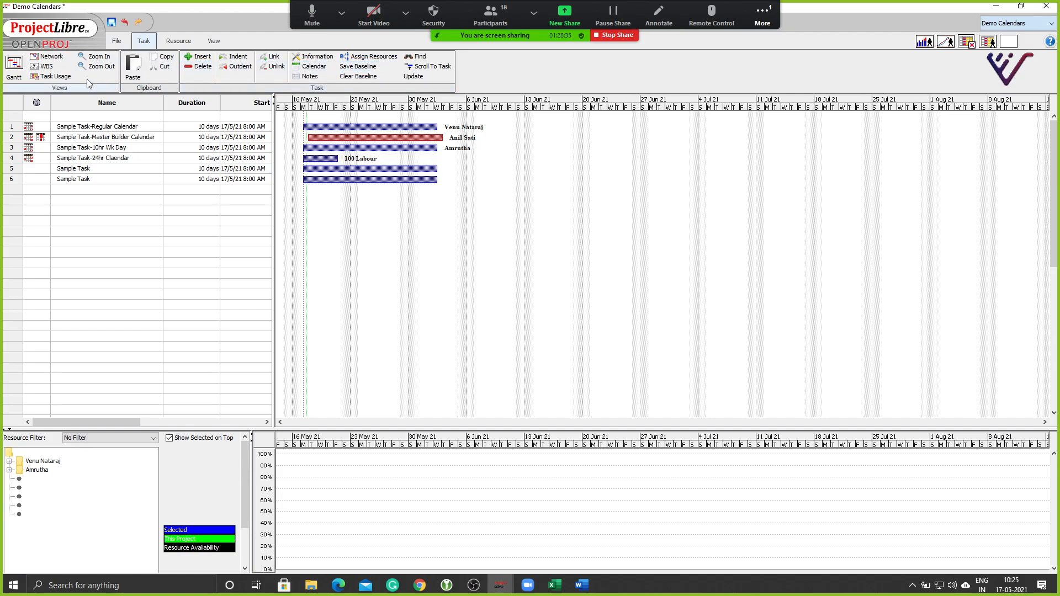
{"action": "left_click", "coordinate": [116, 40]}
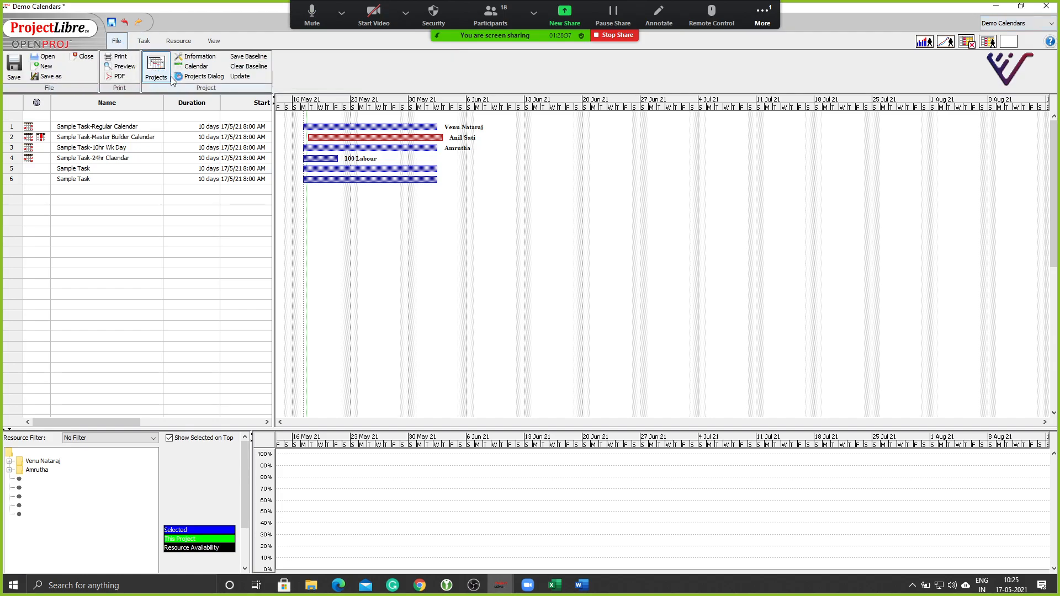
{"action": "left_click", "coordinate": [157, 71]}
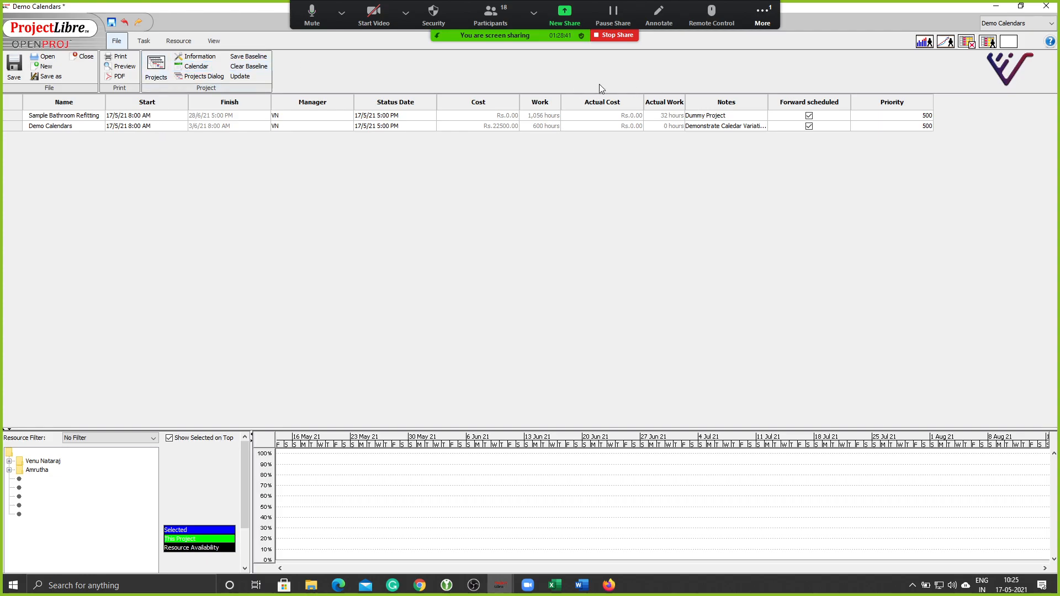
Return to the Gantt view and switch to the Sample Bathroom Refitting project.
{"action": "left_click", "coordinate": [144, 41]}
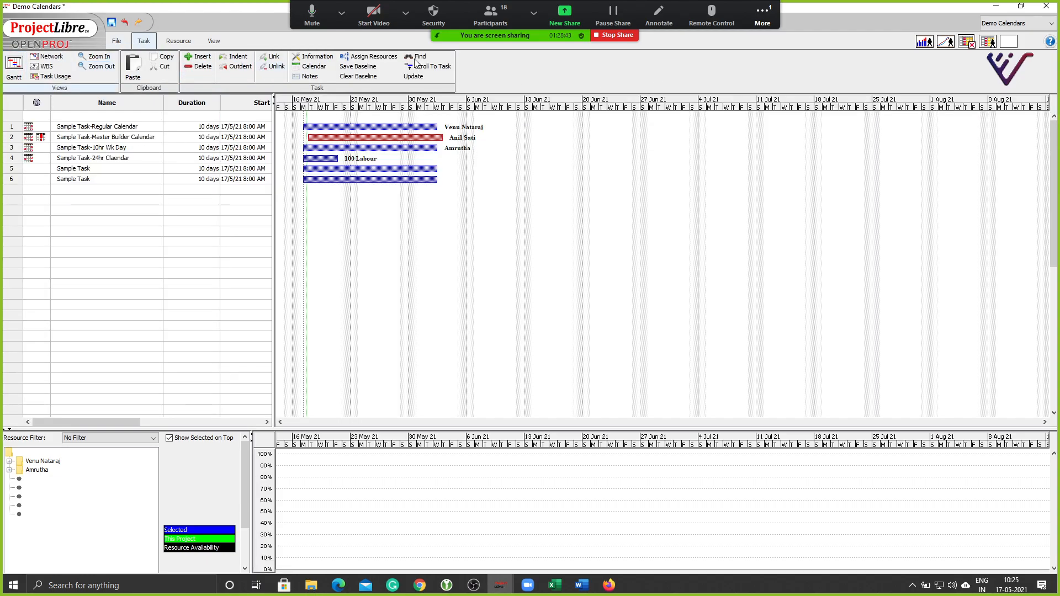
{"action": "left_click", "coordinate": [1021, 23]}
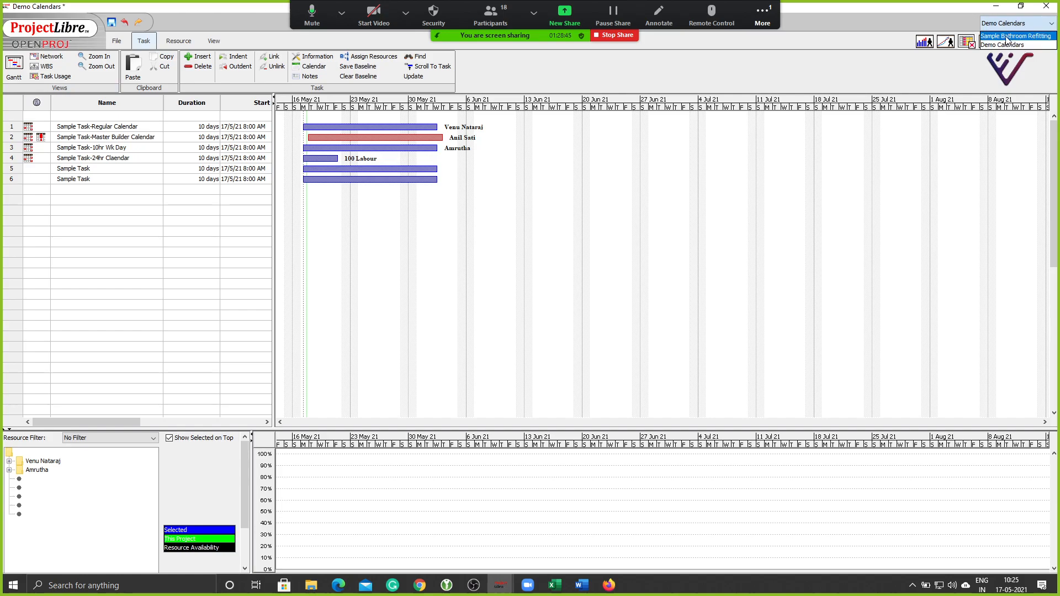
{"action": "left_click", "coordinate": [1005, 37]}
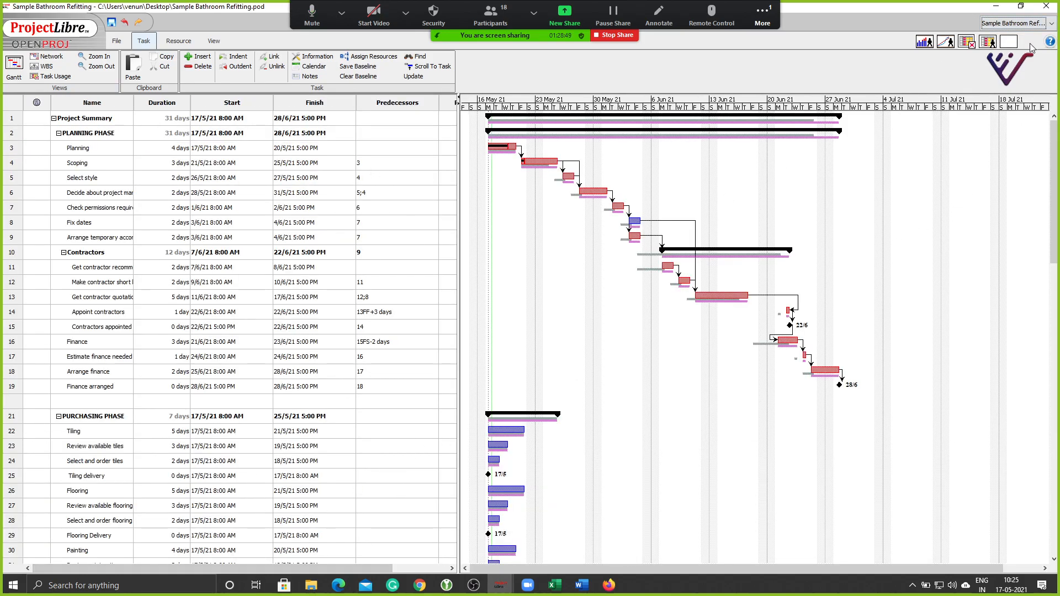
{"action": "left_click", "coordinate": [1030, 25]}
{"action": "left_click", "coordinate": [1006, 46]}
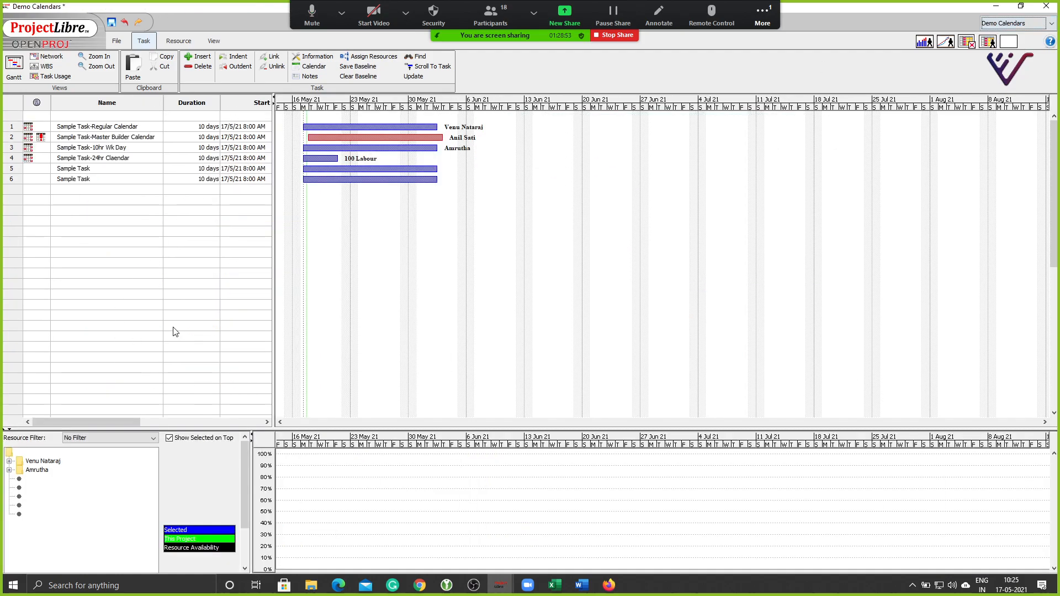
{"action": "left_click", "coordinate": [1022, 24]}
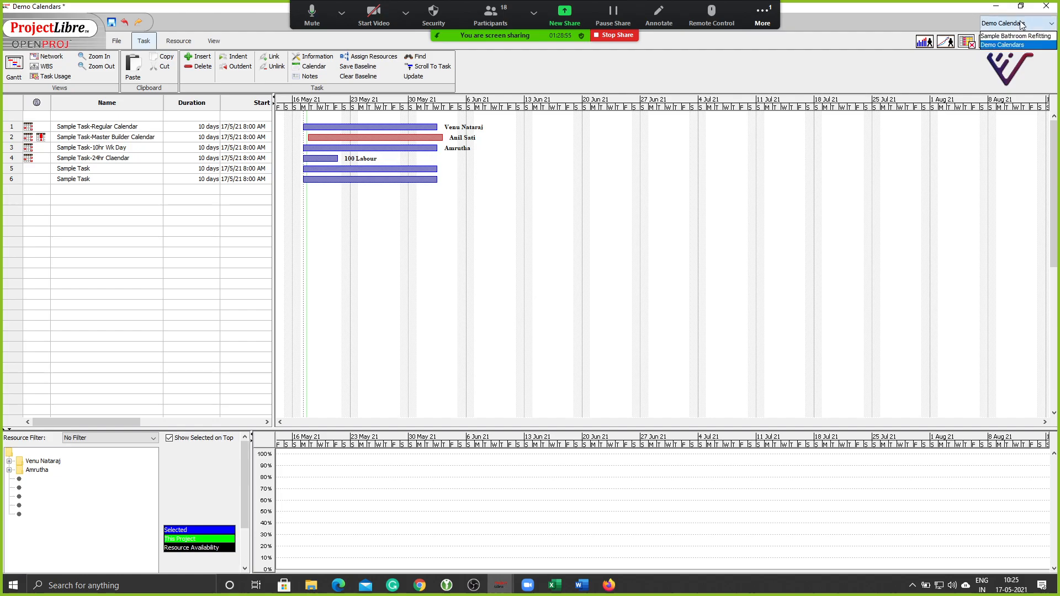
{"action": "left_click", "coordinate": [1011, 36]}
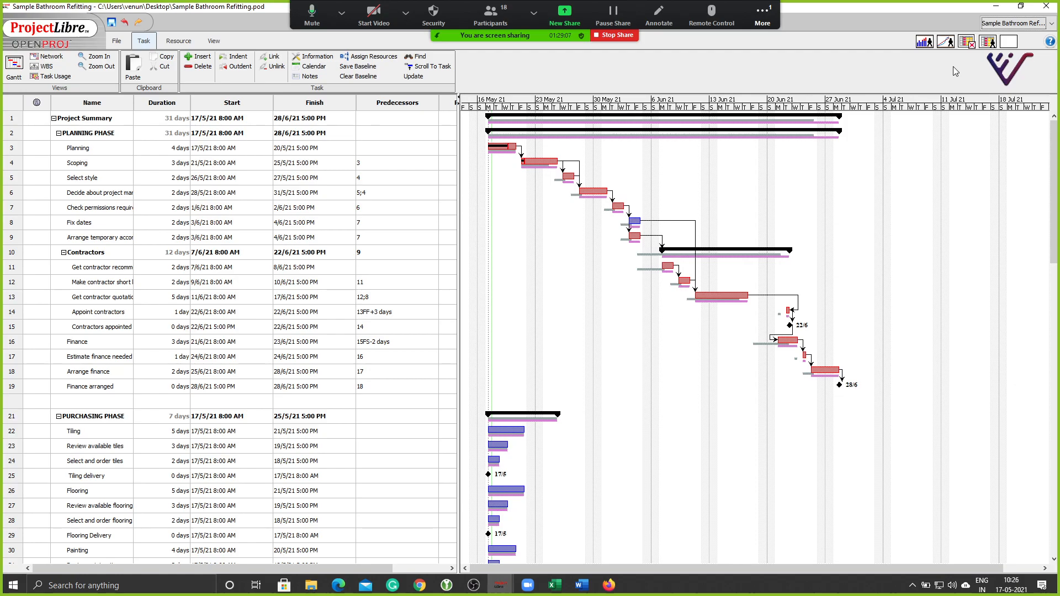
{"action": "mouse_move", "coordinate": [504, 586]}
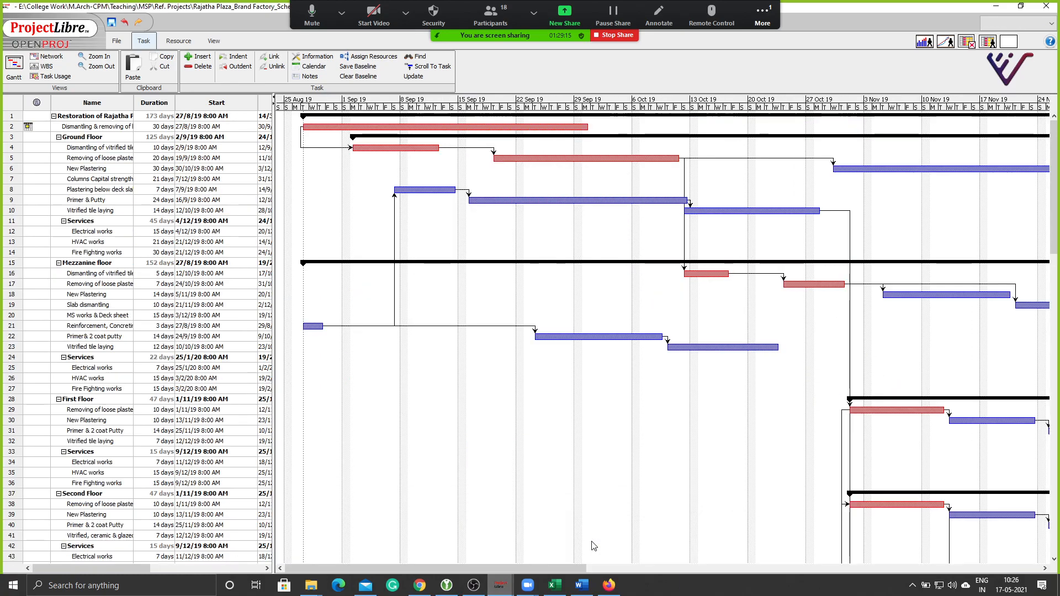
{"action": "left_click", "coordinate": [592, 546]}
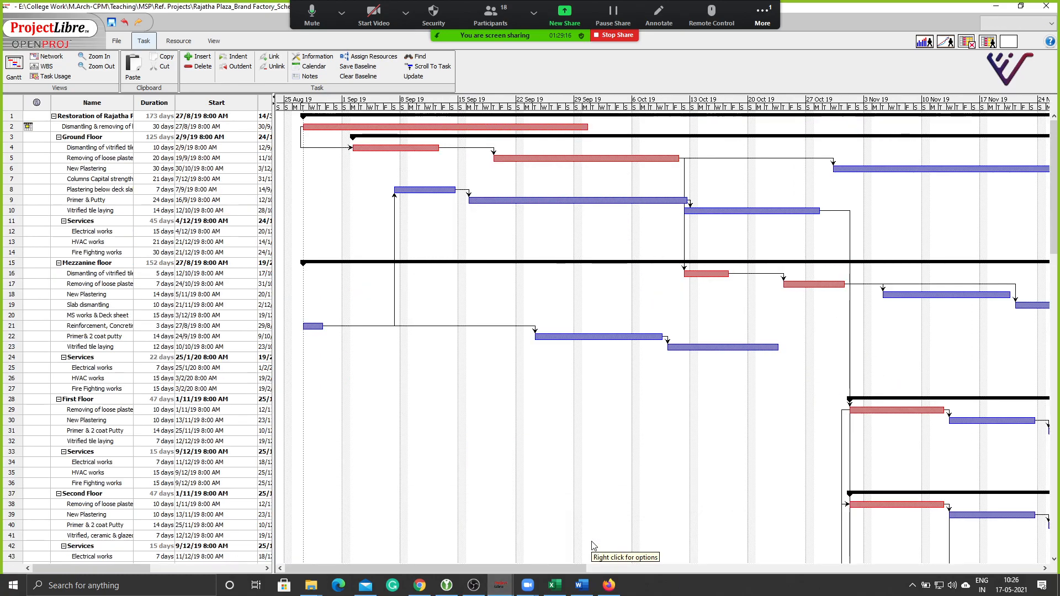
{"action": "left_click", "coordinate": [995, 6]}
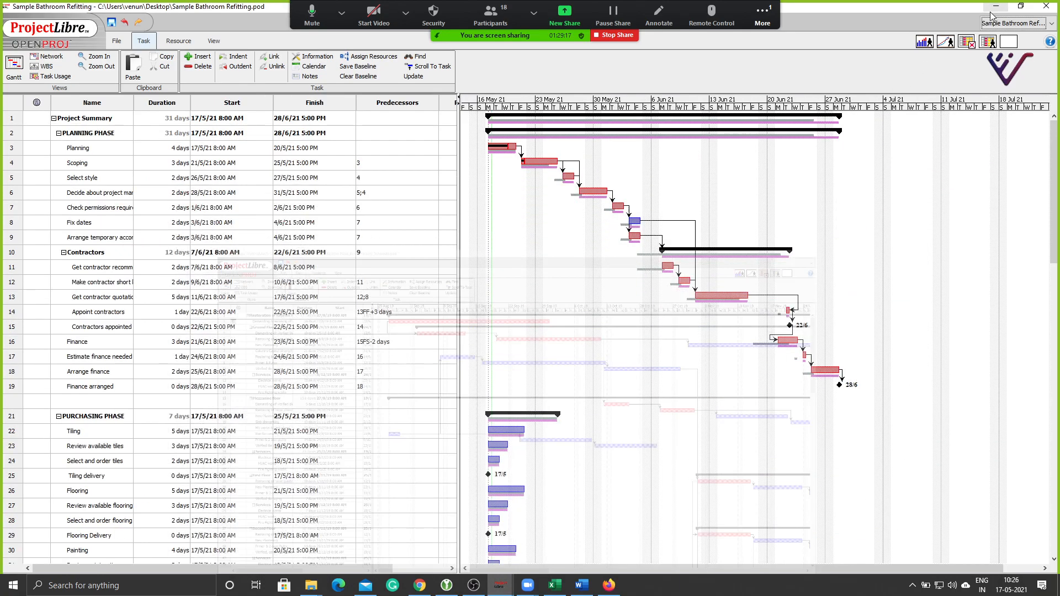
{"action": "left_click", "coordinate": [500, 585]}
{"action": "left_click", "coordinate": [720, 534]}
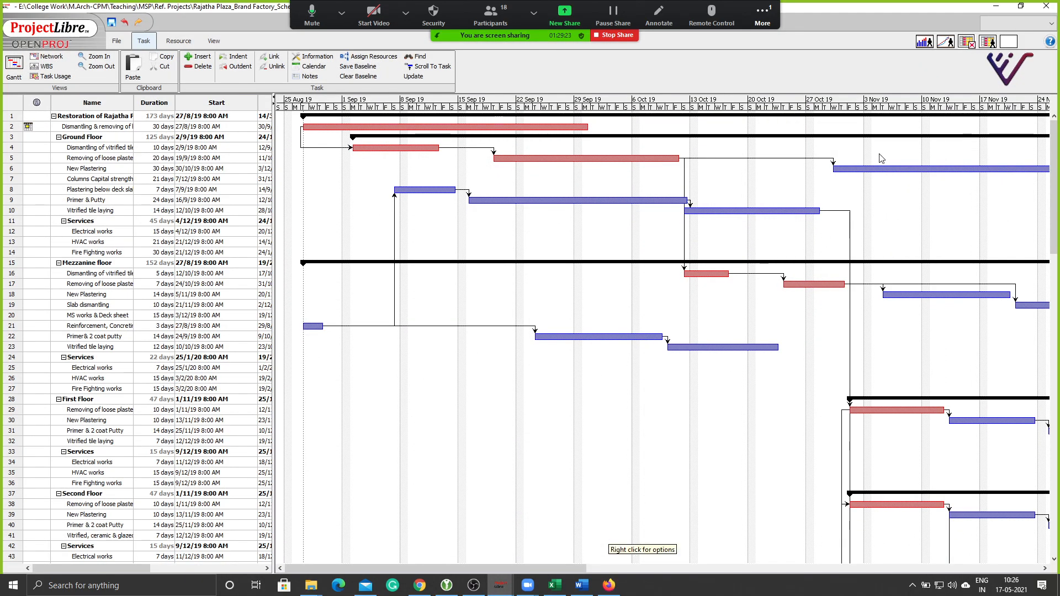
{"action": "left_click", "coordinate": [995, 6]}
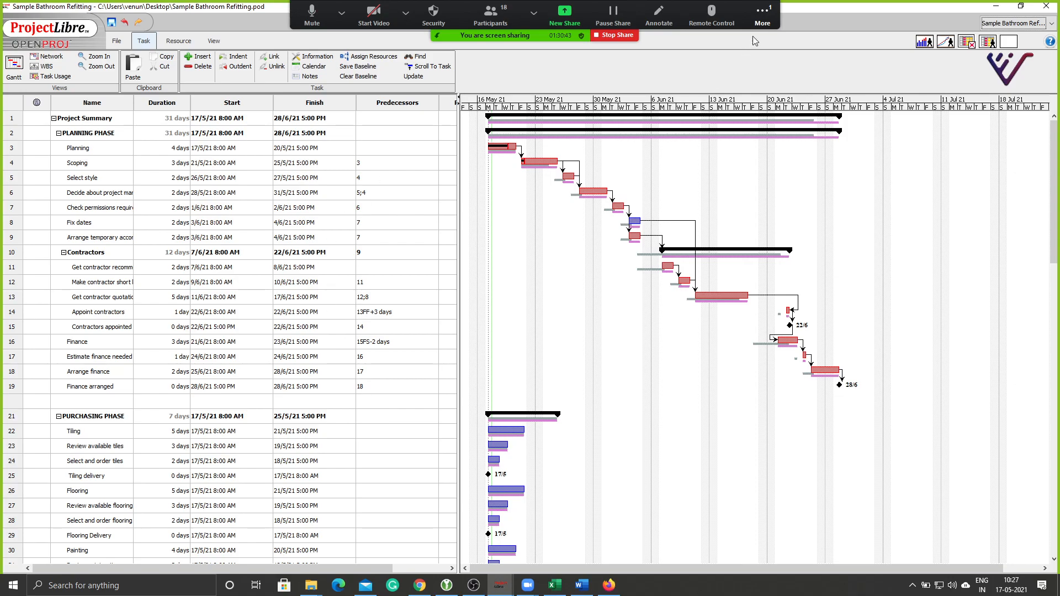
{"action": "left_click", "coordinate": [762, 21]}
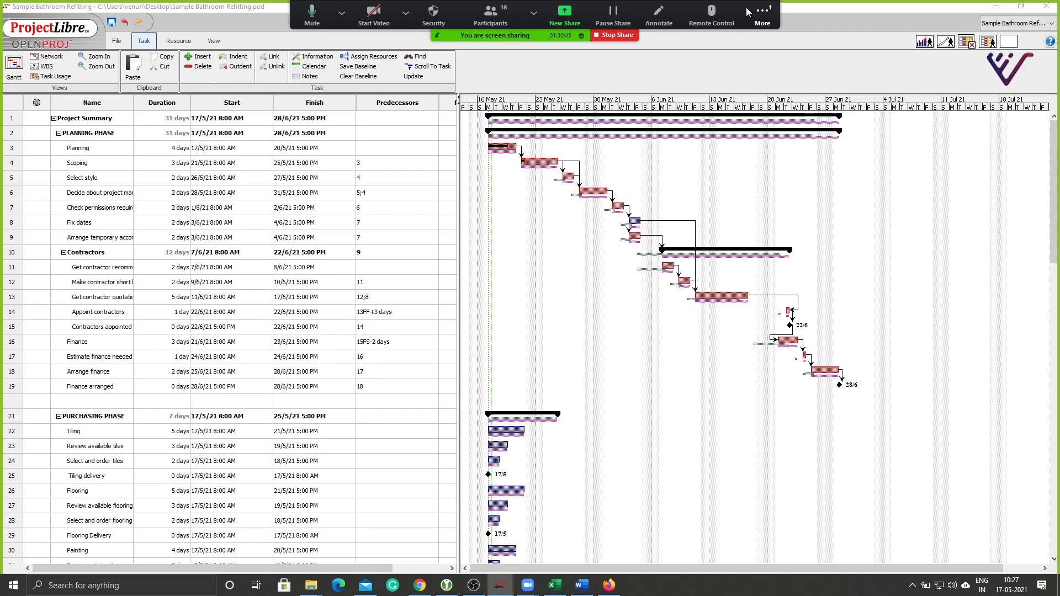
{"action": "left_click", "coordinate": [729, 356]}
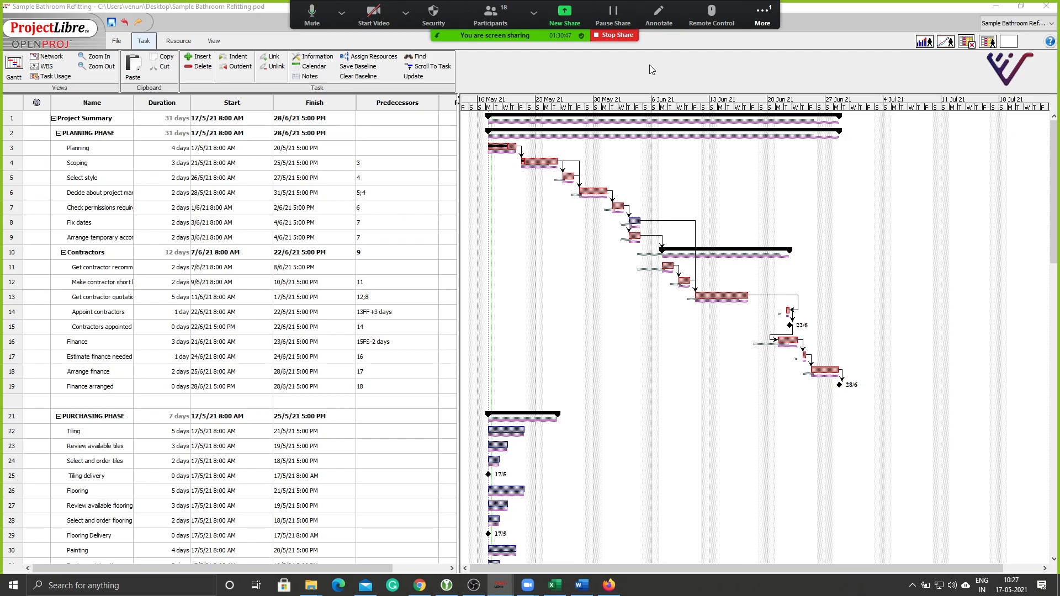
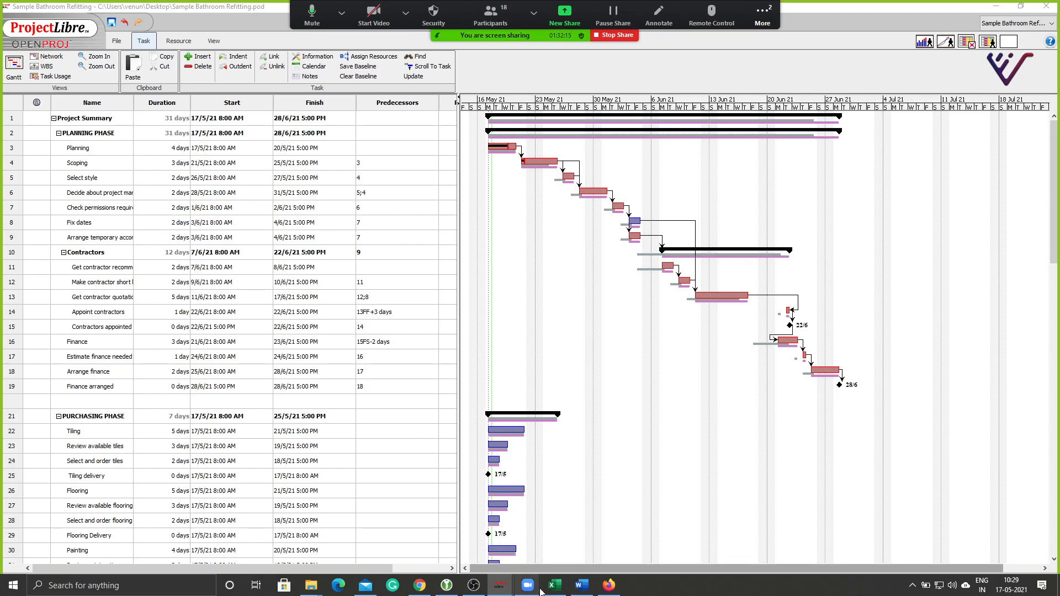
{"action": "mouse_move", "coordinate": [535, 583]}
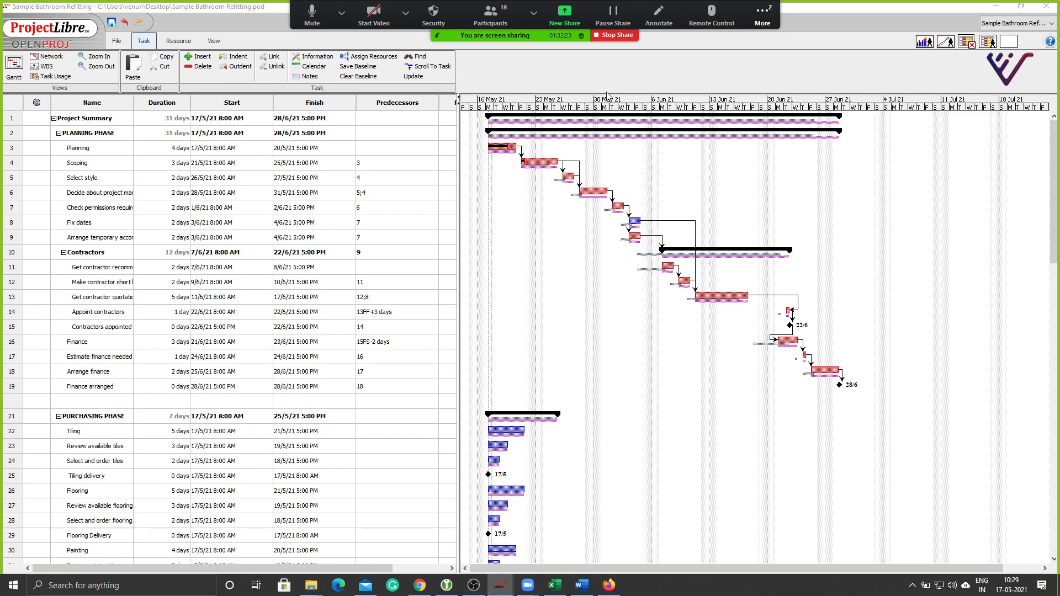
{"action": "left_click", "coordinate": [616, 36]}
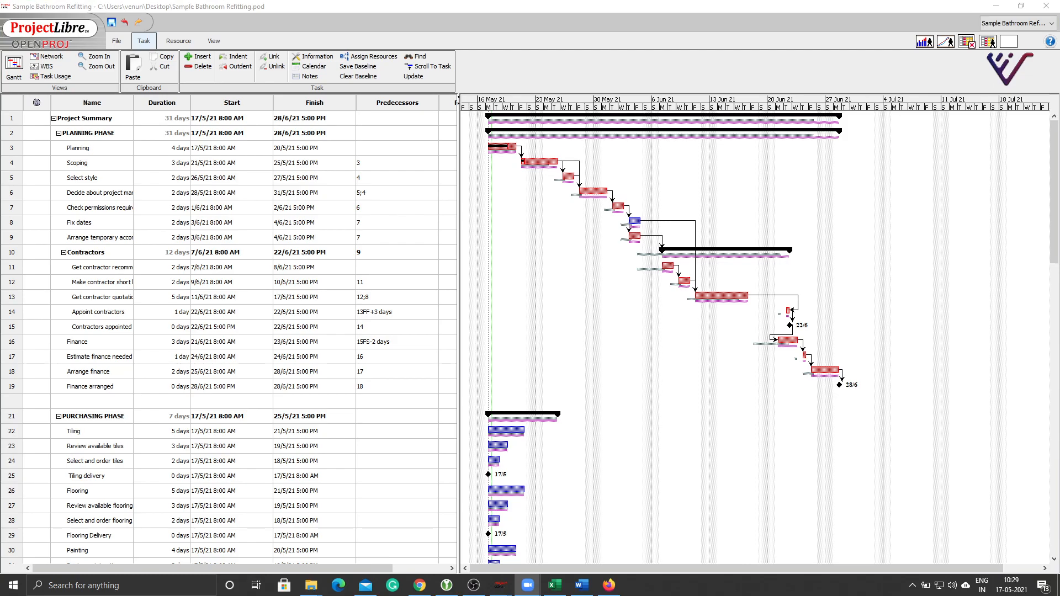
{"action": "key", "text": "alt+Tab"}
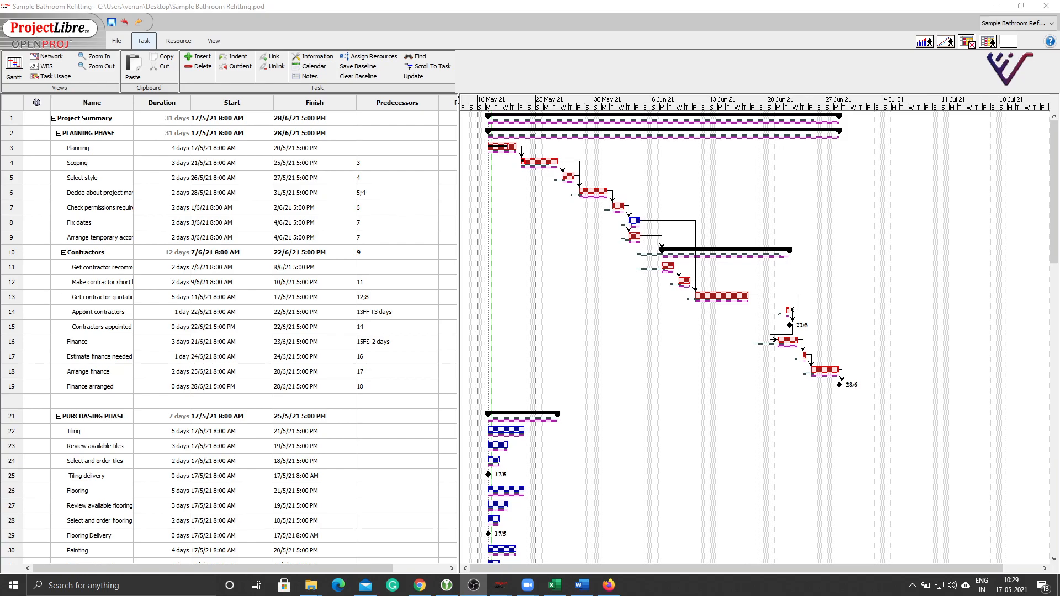